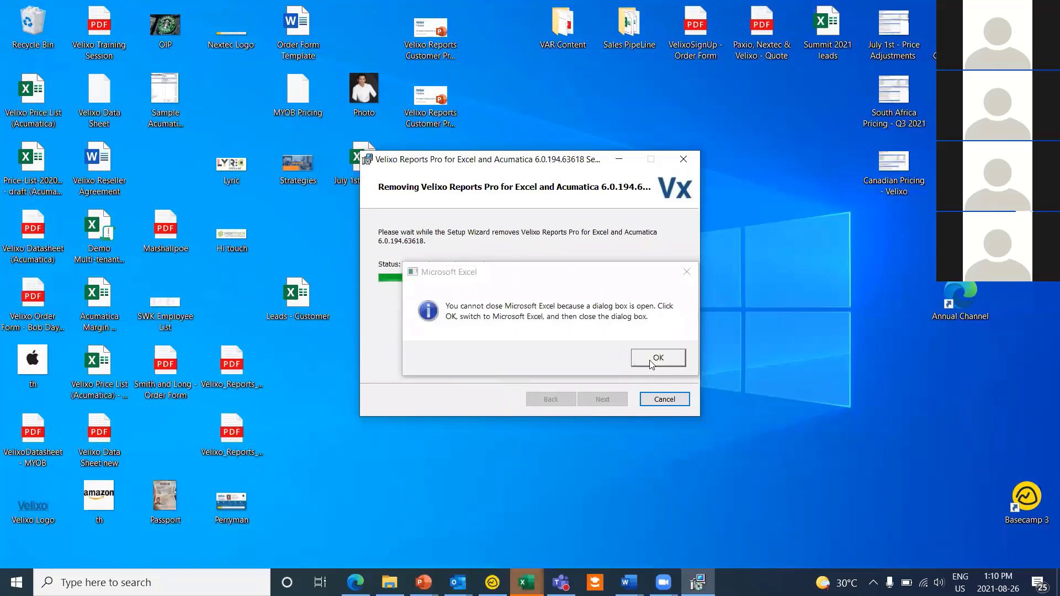
# Step: Dismiss Excel's close warnings, discard Leads workbook changes, and close Excel so the uninstall completes
pyautogui.click(659, 355)
pyautogui.click(658, 358)
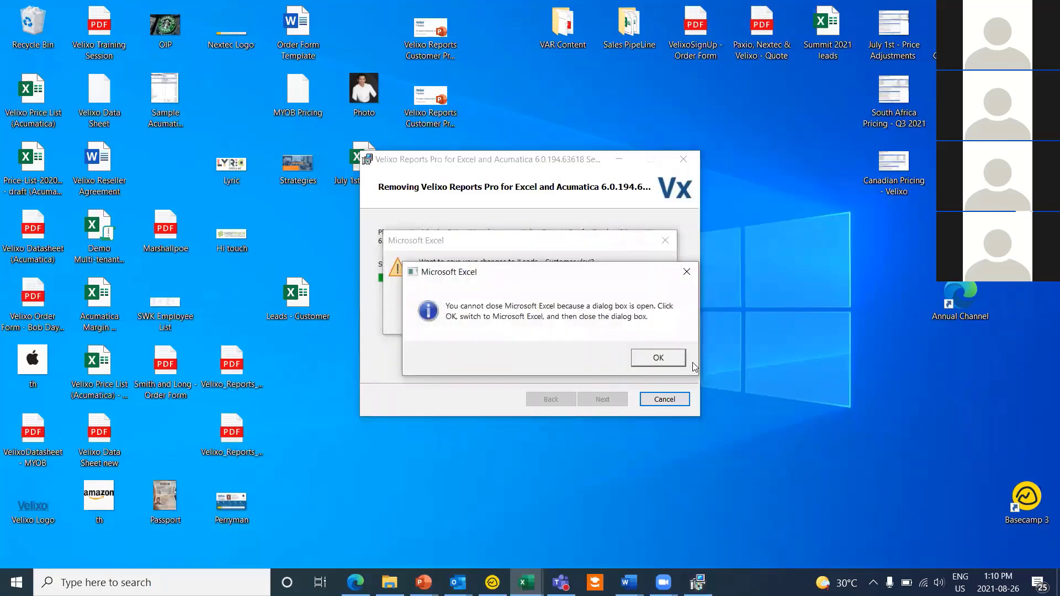
pyautogui.click(659, 358)
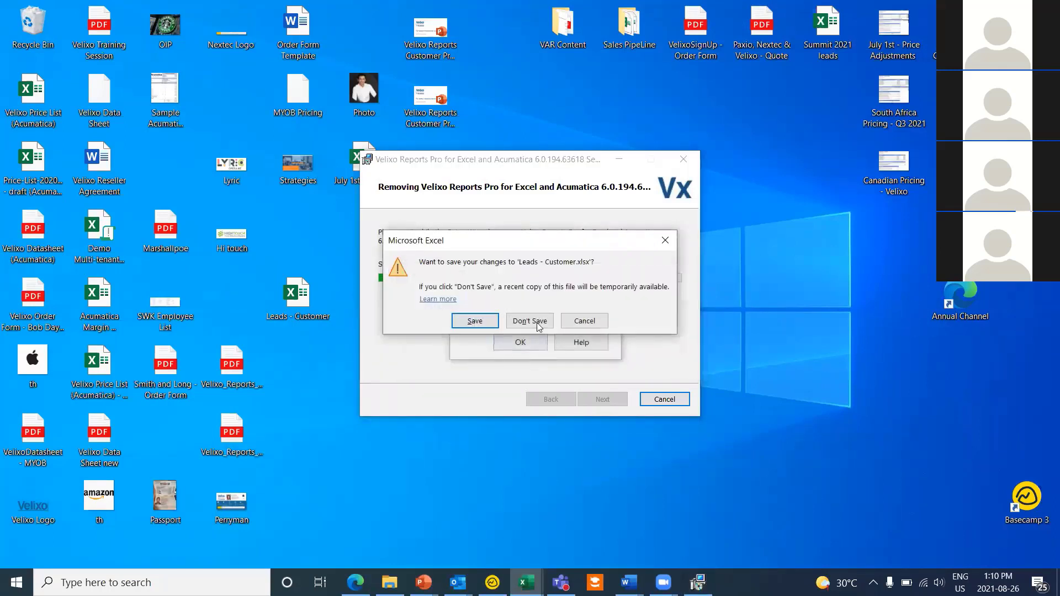
pyautogui.click(535, 322)
pyautogui.click(531, 344)
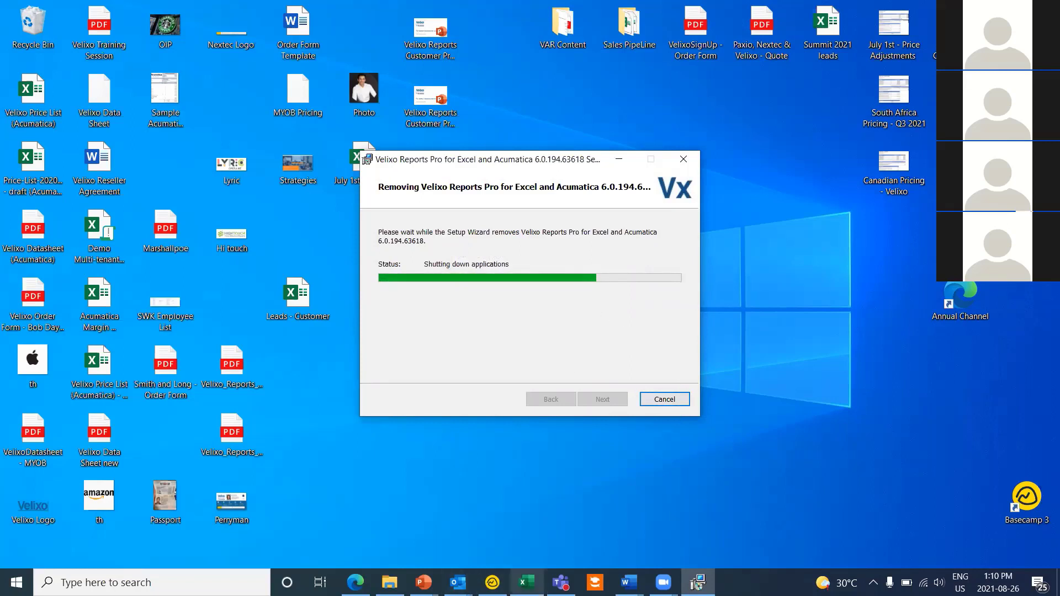
pyautogui.moveTo(526, 582)
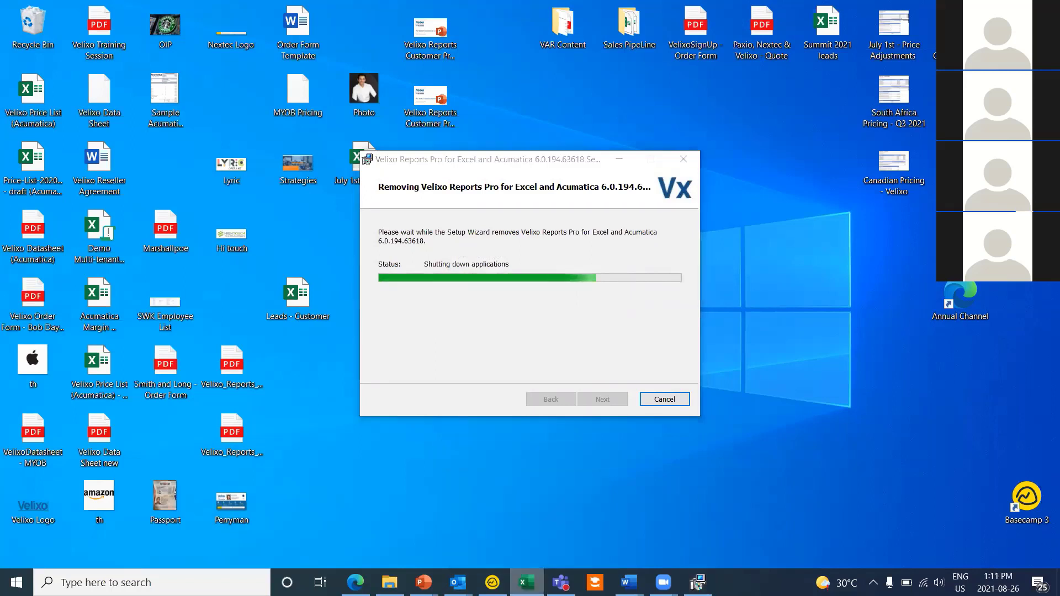
pyautogui.rightClick(527, 582)
pyautogui.click(503, 552)
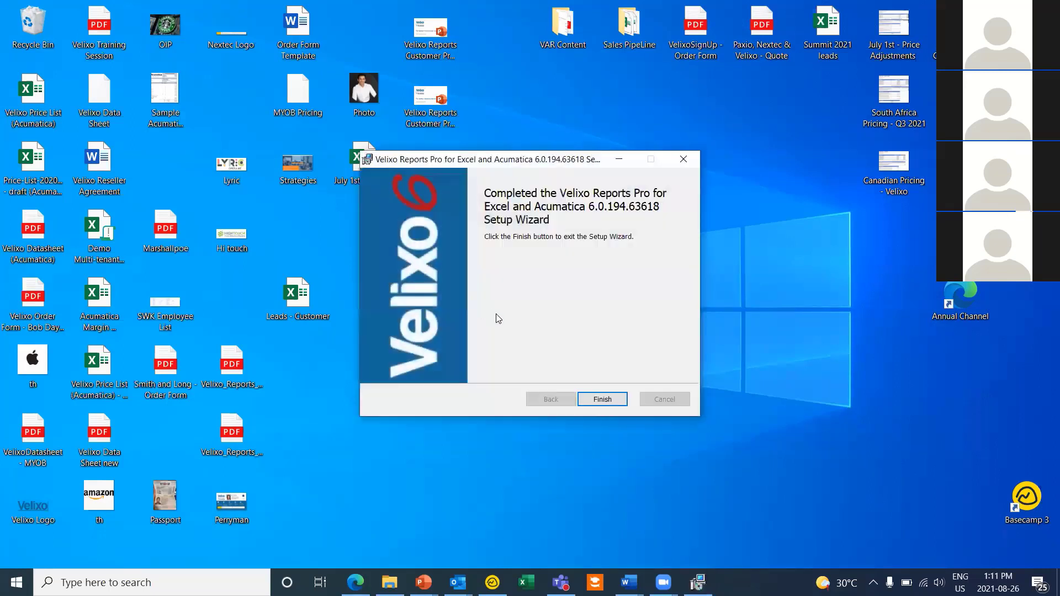
# Step: Finish the wizard, close Excel saving the Leads workbook, then restart Excel with a blank workbook
pyautogui.click(617, 399)
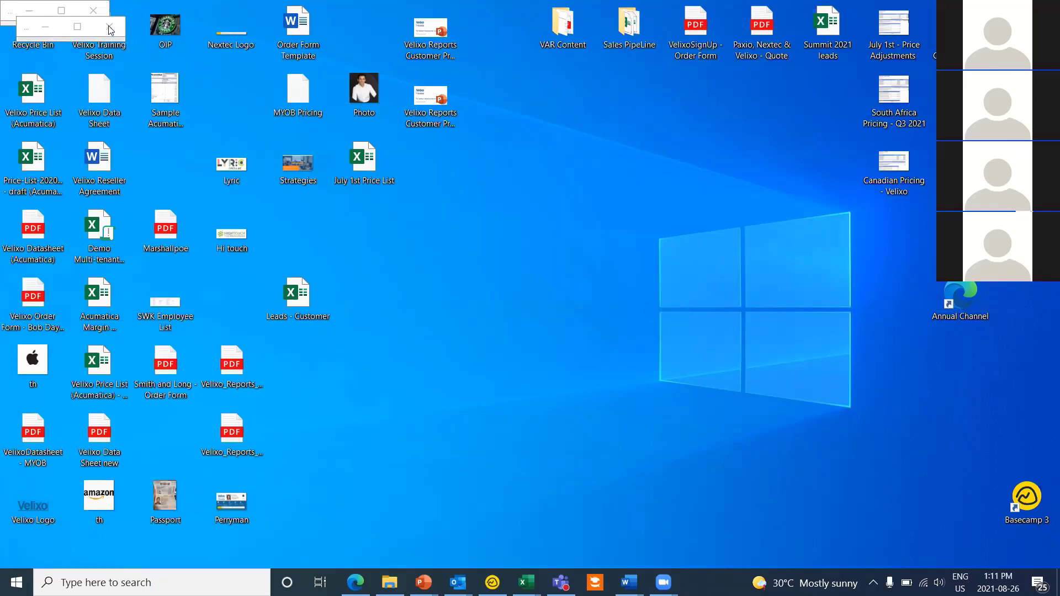
pyautogui.click(109, 27)
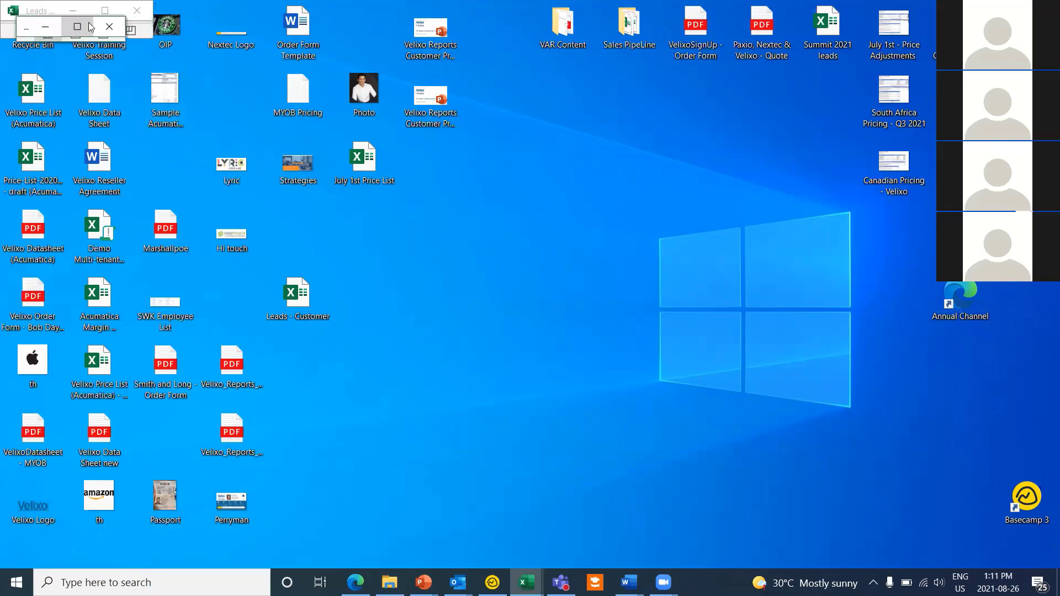
pyautogui.click(136, 11)
pyautogui.click(475, 311)
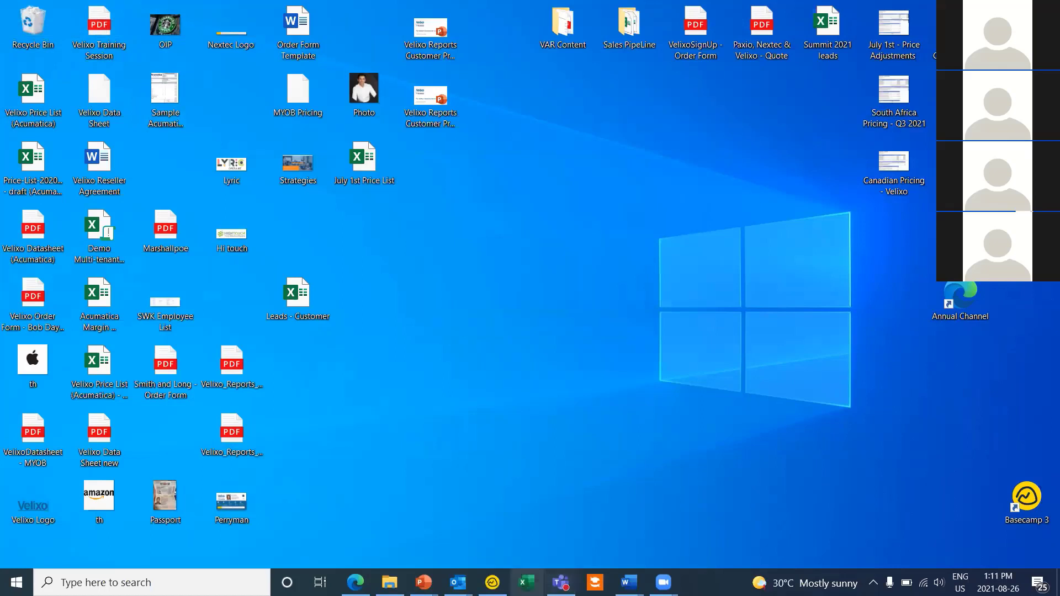
pyautogui.click(526, 581)
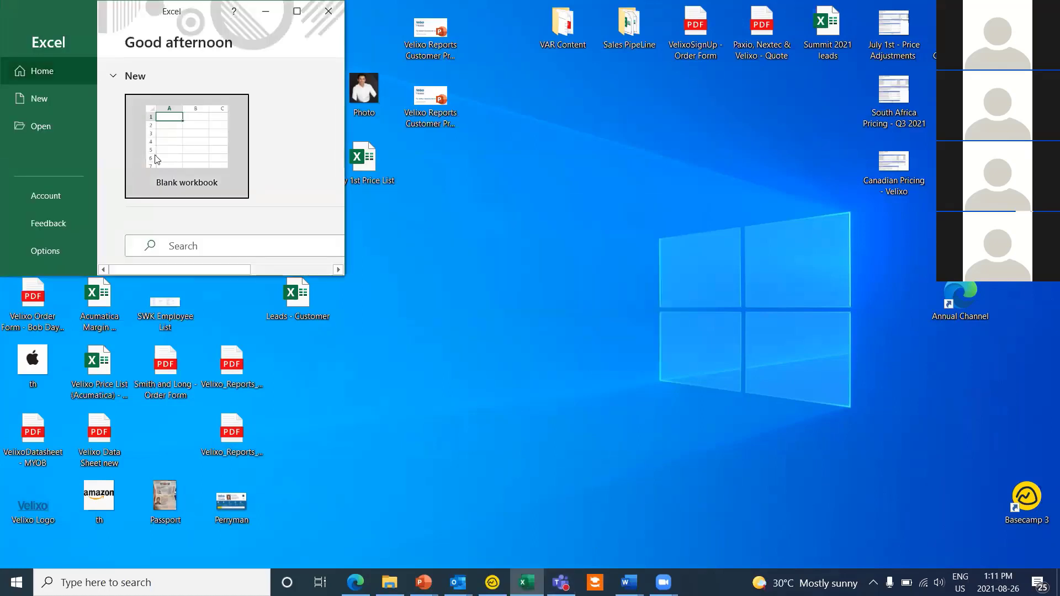
pyautogui.click(189, 177)
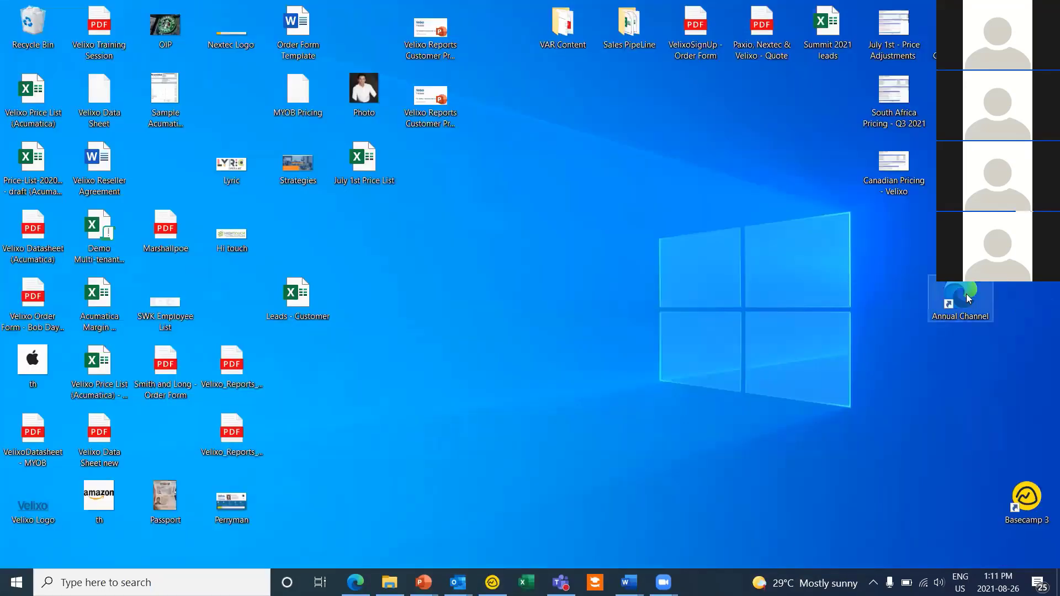
# Step: Run VelixoReportsPro (67).msi from Edge downloads, accept the licence, install, and finish
pyautogui.doubleClick(965, 298)
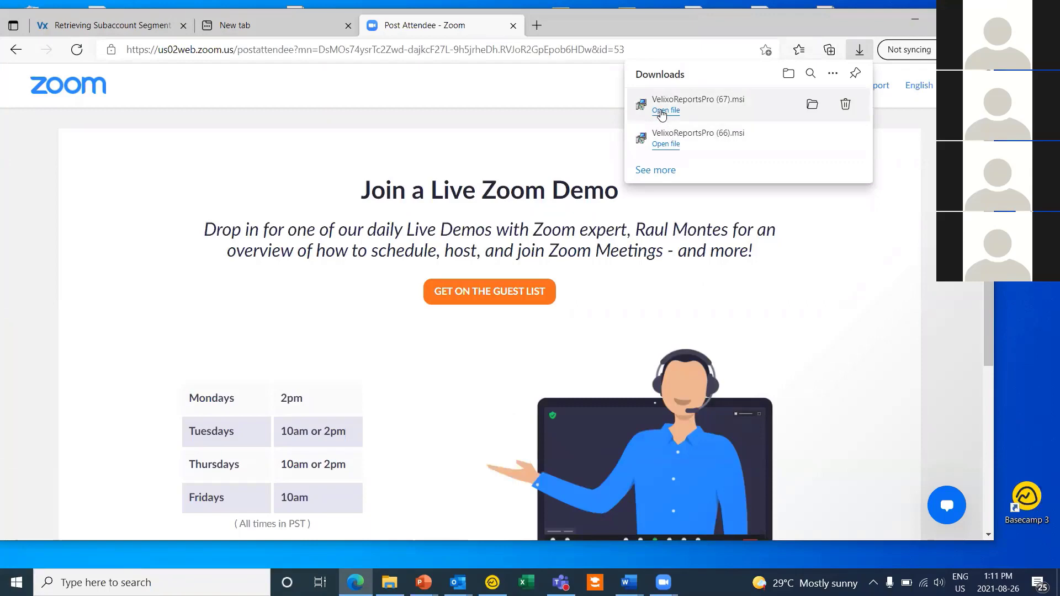
pyautogui.click(661, 111)
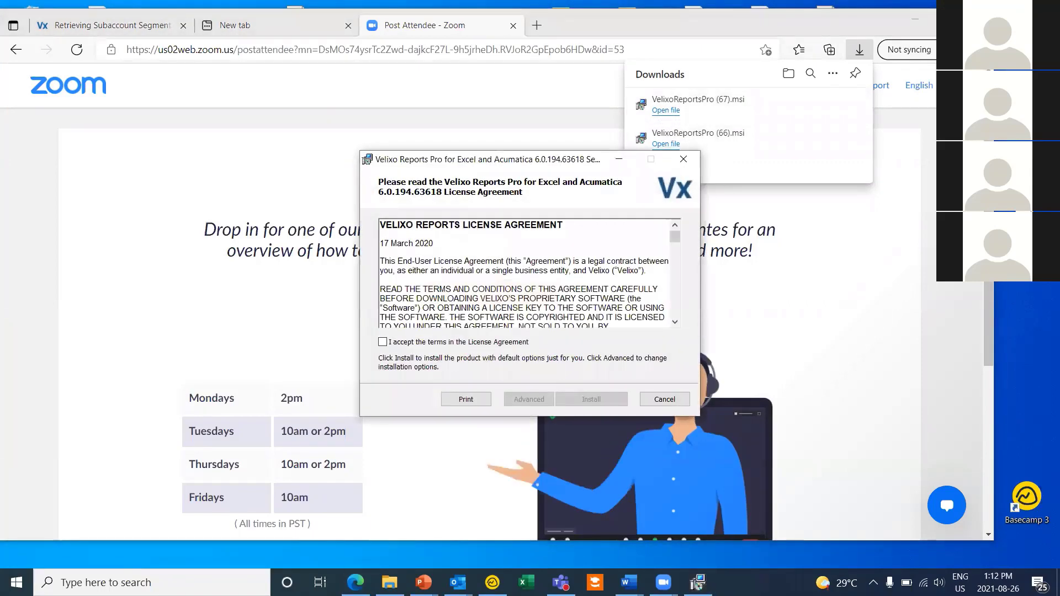
pyautogui.click(977, 19)
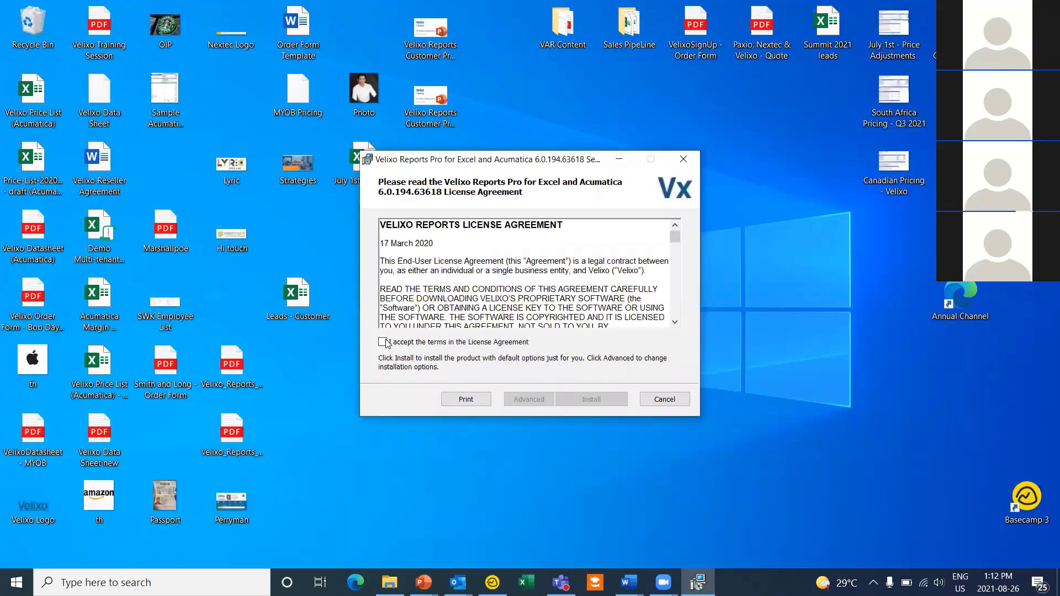
pyautogui.click(383, 342)
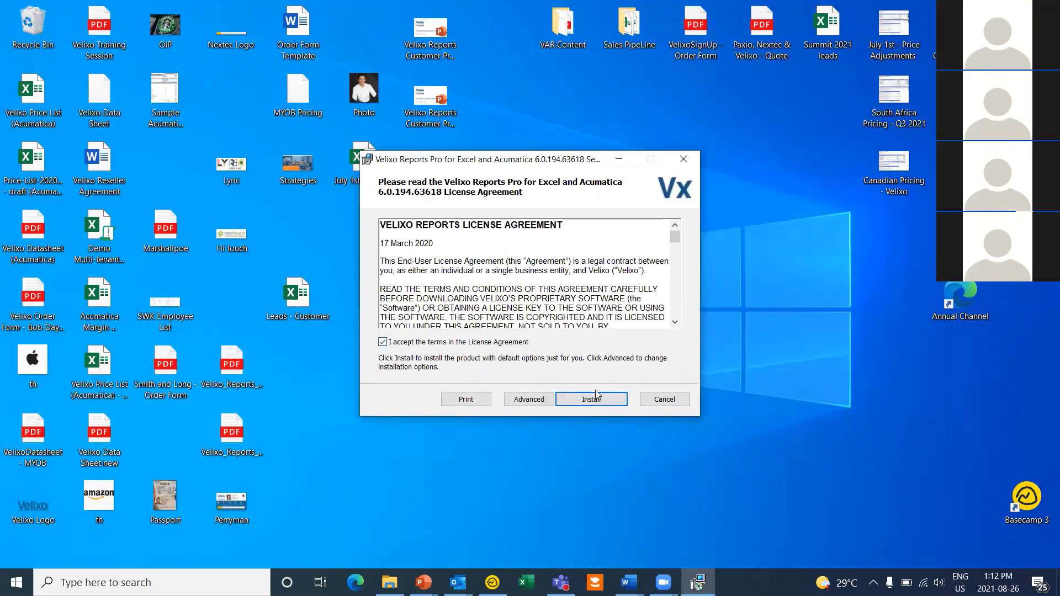
pyautogui.click(602, 399)
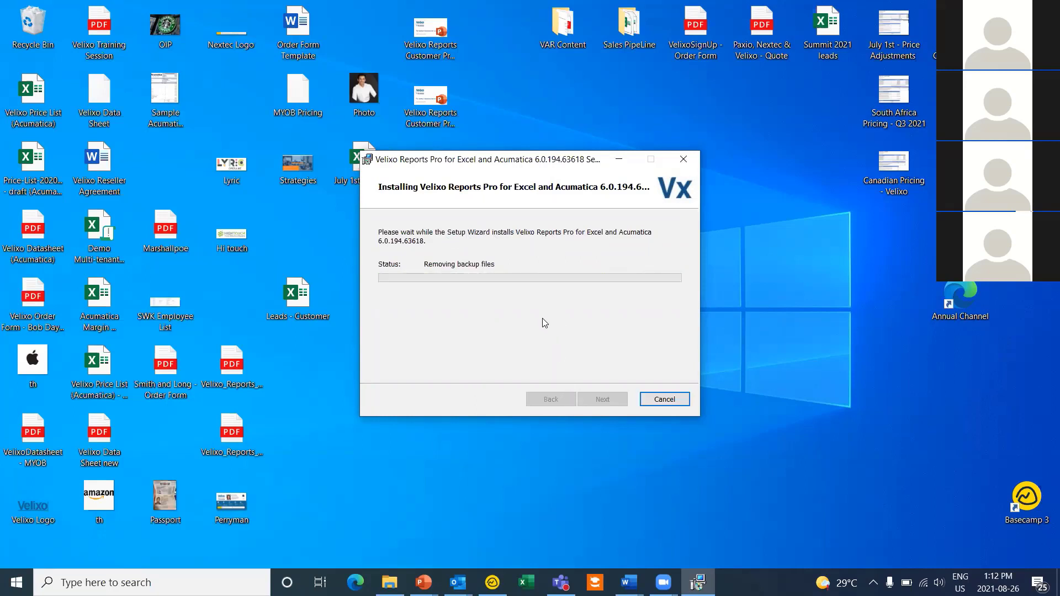
pyautogui.click(621, 400)
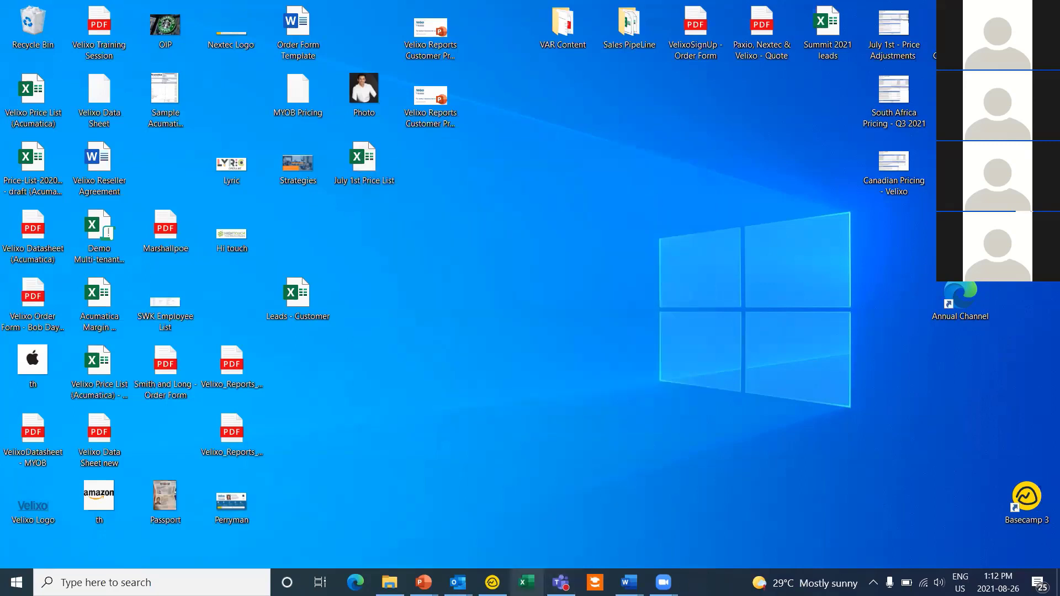
# Step: Relaunch Excel and create blank workbook Book2 with the new Acumatica tab
pyautogui.click(526, 582)
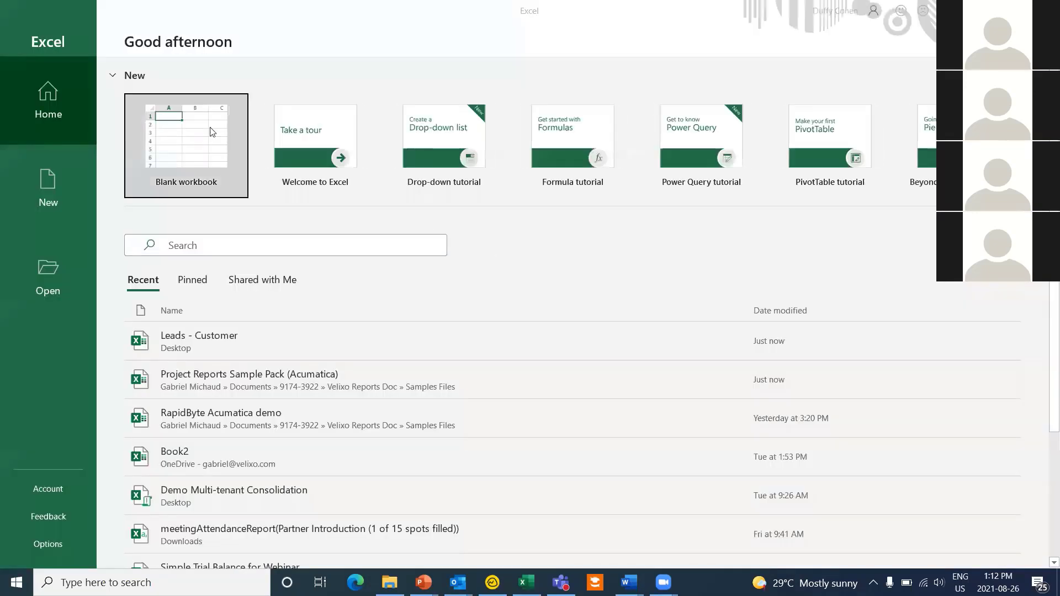
pyautogui.click(202, 133)
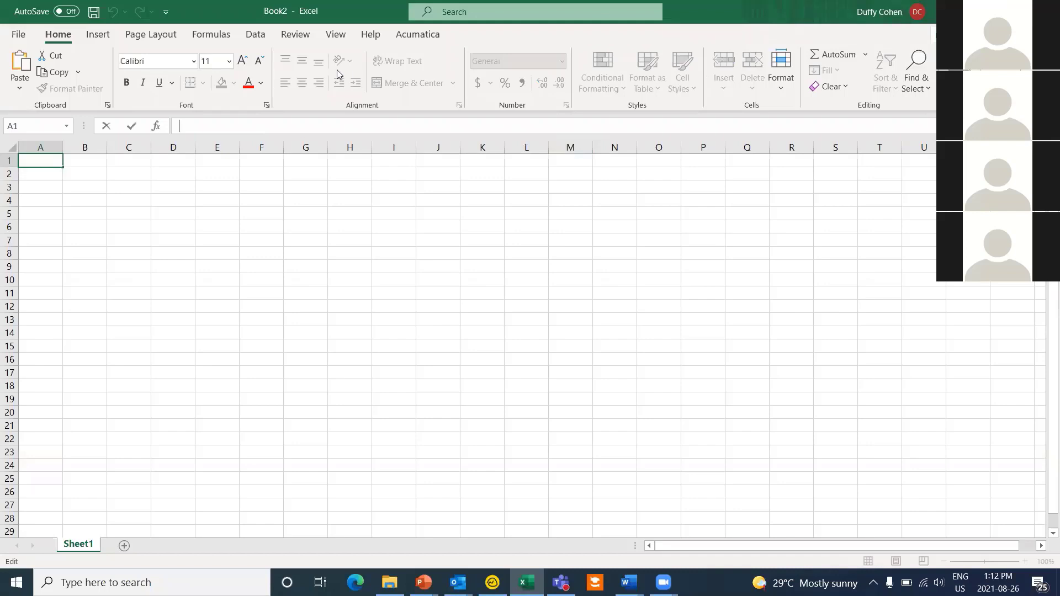
# Step: Open Velixo's Connection Manager from the Acumatica ribbon tab
pyautogui.click(429, 37)
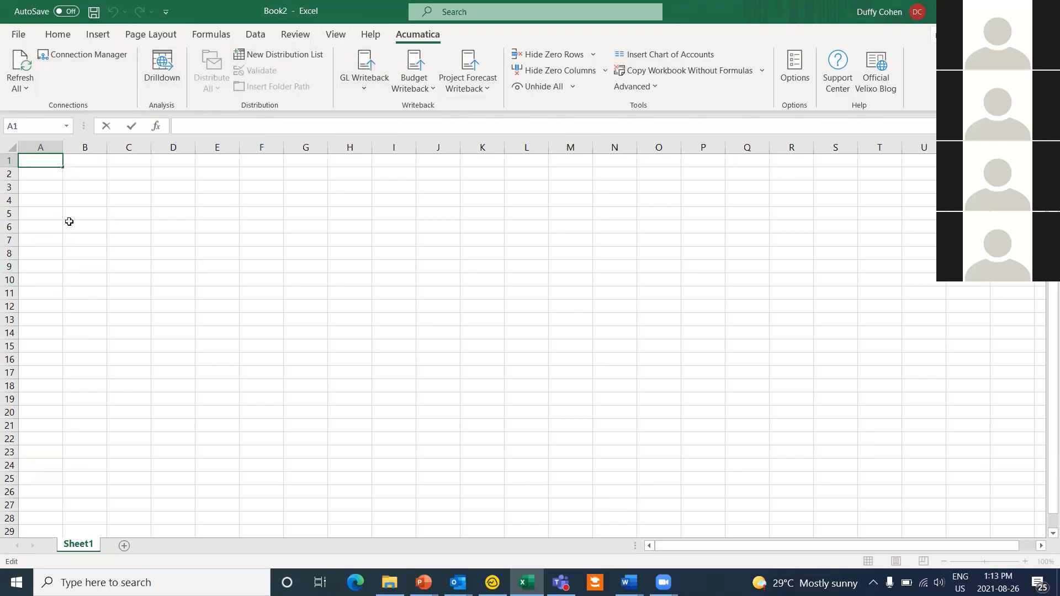
pyautogui.click(117, 55)
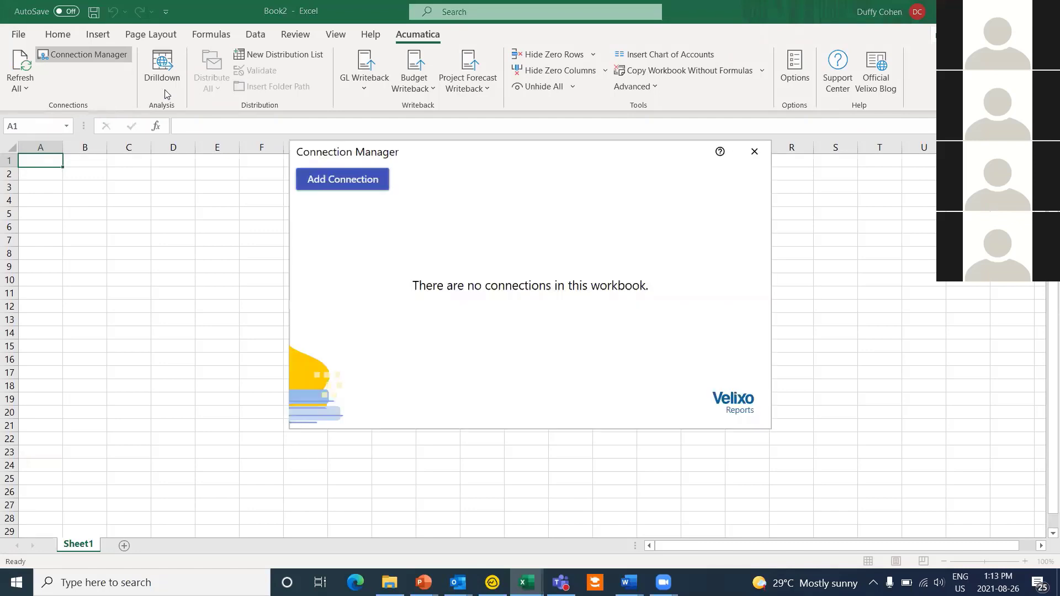
pyautogui.click(343, 185)
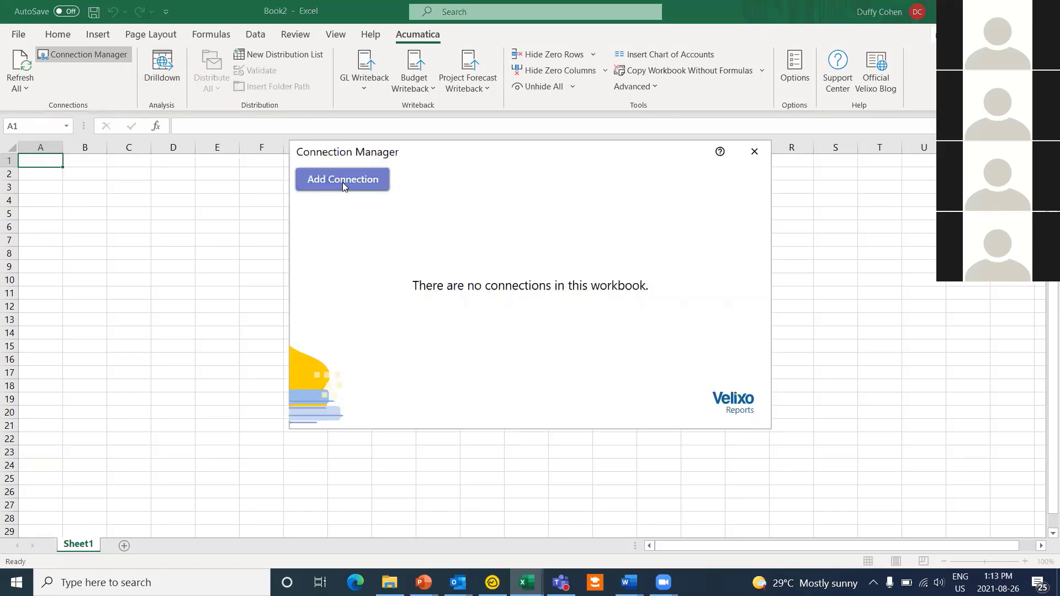
pyautogui.press('Tab')
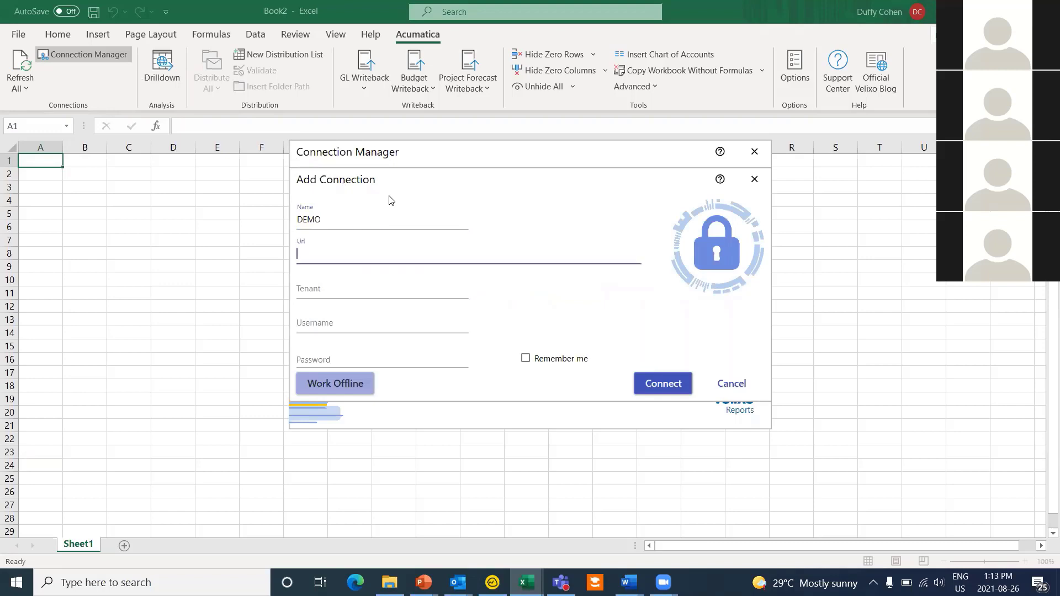
pyautogui.hotkey('shift', 'Tab')
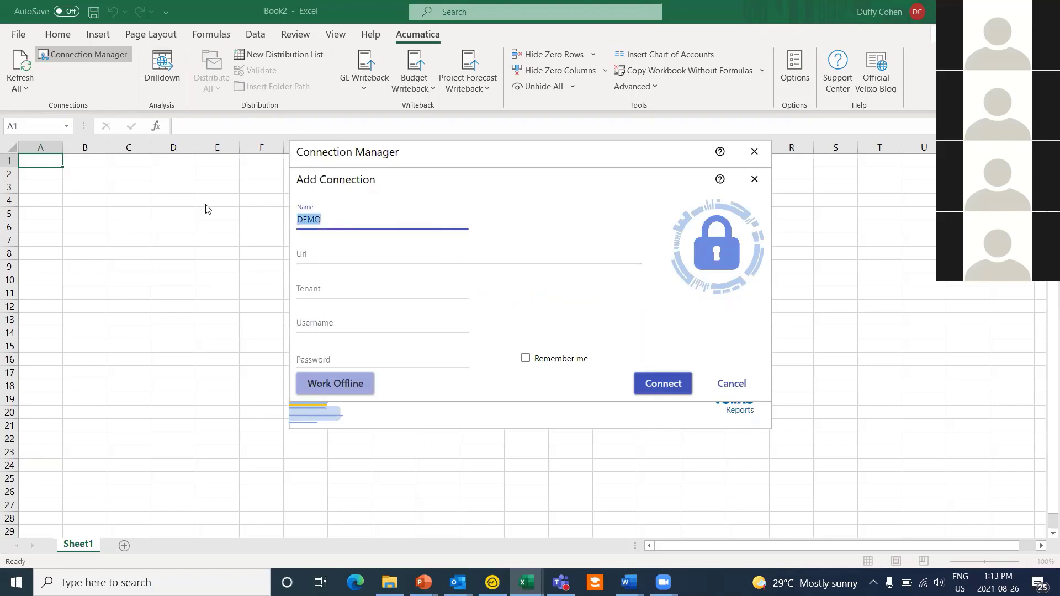
pyautogui.write('demo')
pyautogui.press('Tab')
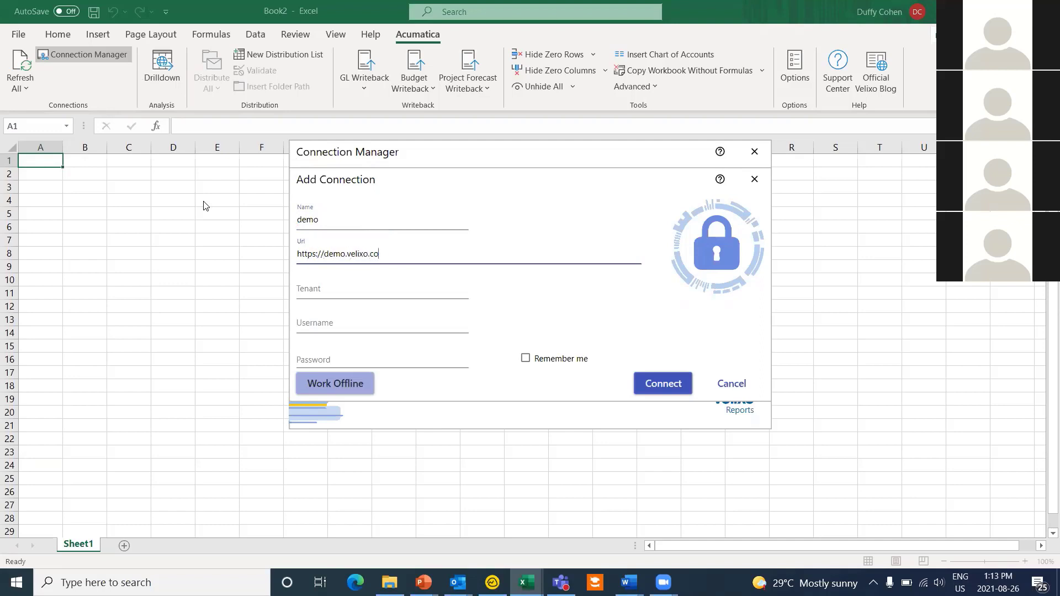
pyautogui.write('m')
pyautogui.press('Tab')
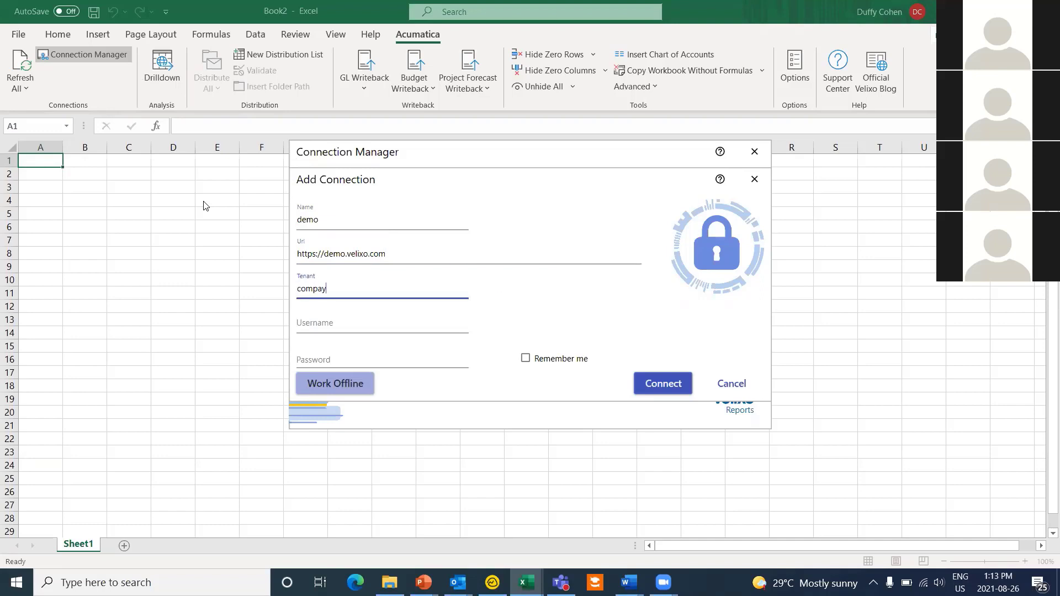
pyautogui.write('company')
pyautogui.press('Tab')
pyautogui.write('dem')
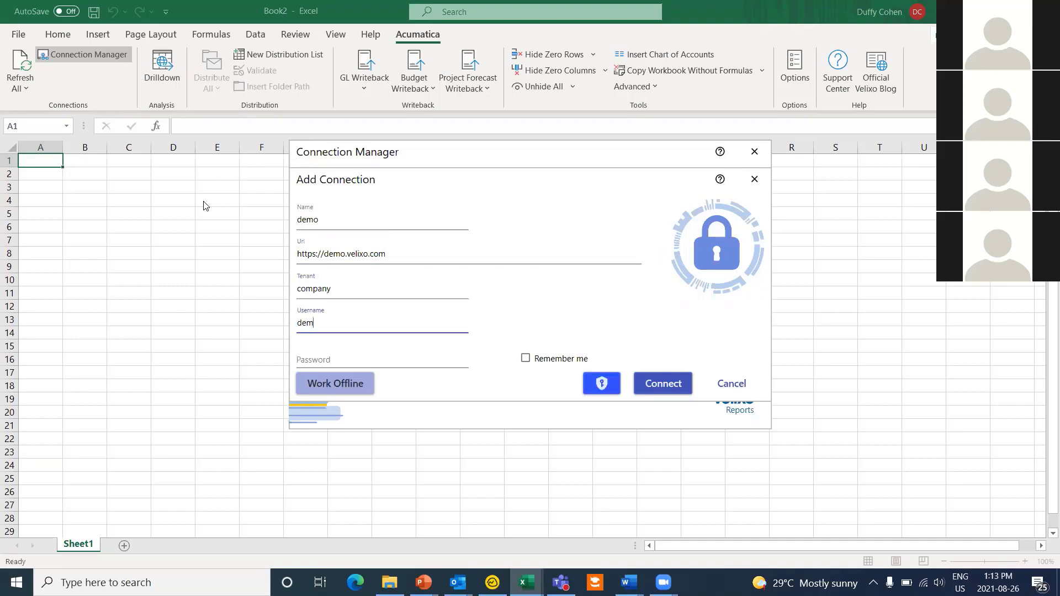
pyautogui.press('Tab')
pyautogui.write('d')
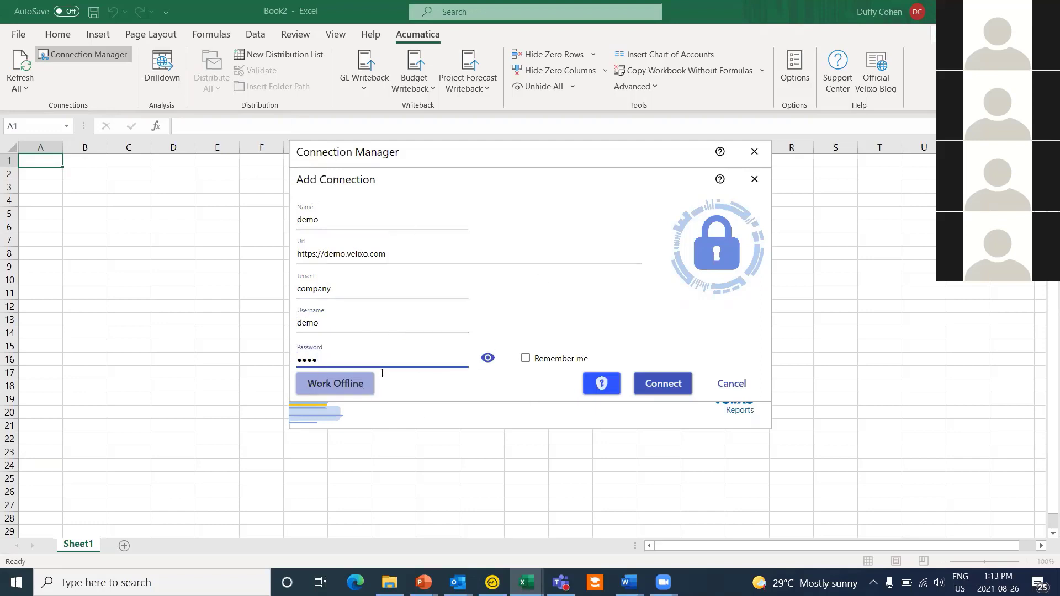
pyautogui.click(355, 583)
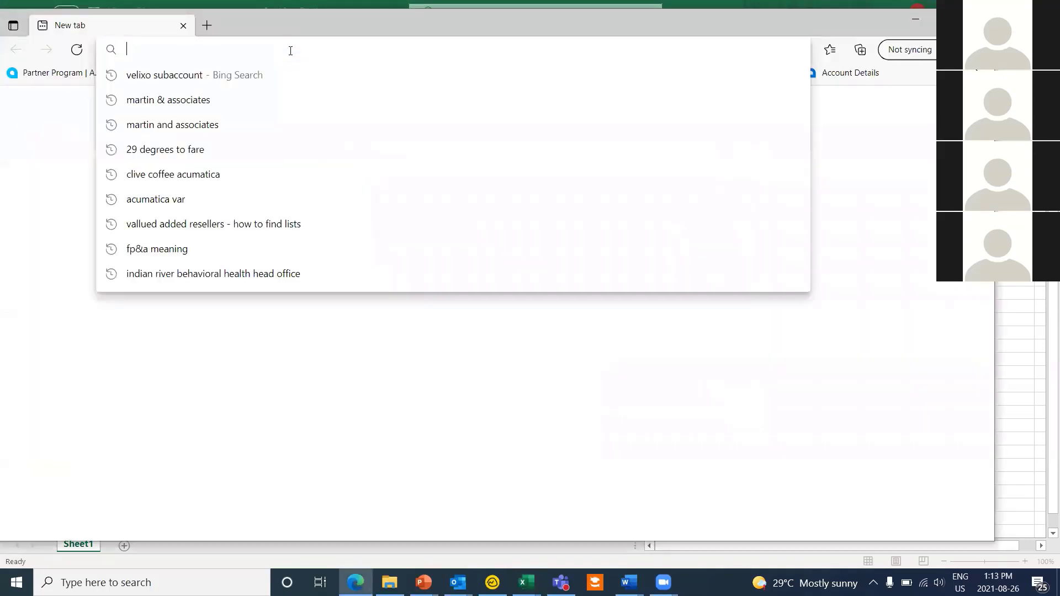
# Step: Load demo.velixo.com in the browser, sign in to Acumatica, and return to Excel
pyautogui.write('demo.velixo.com')
pyautogui.press('Return')
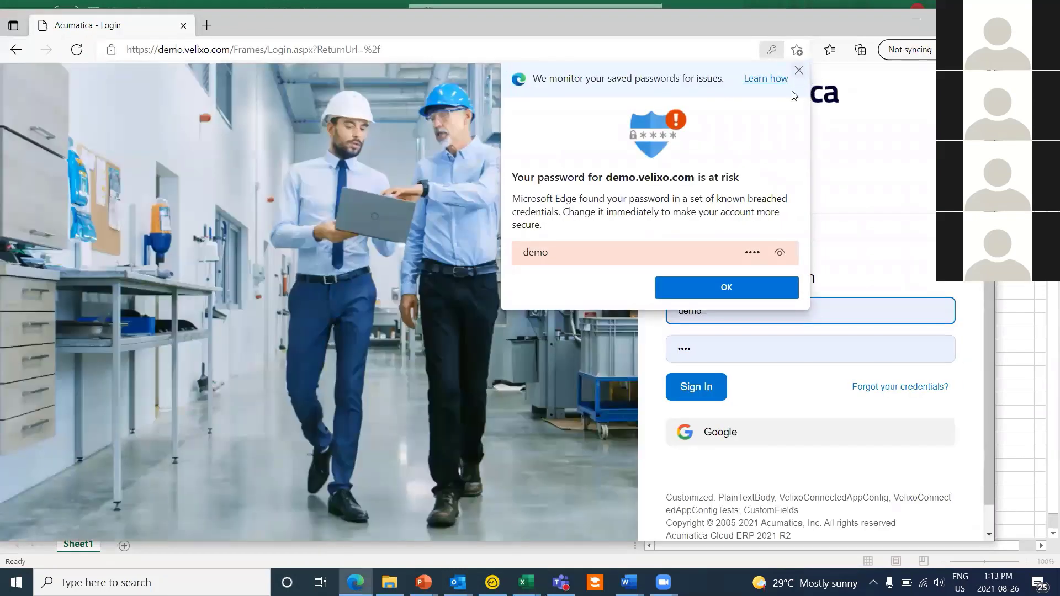
pyautogui.click(798, 70)
pyautogui.click(695, 385)
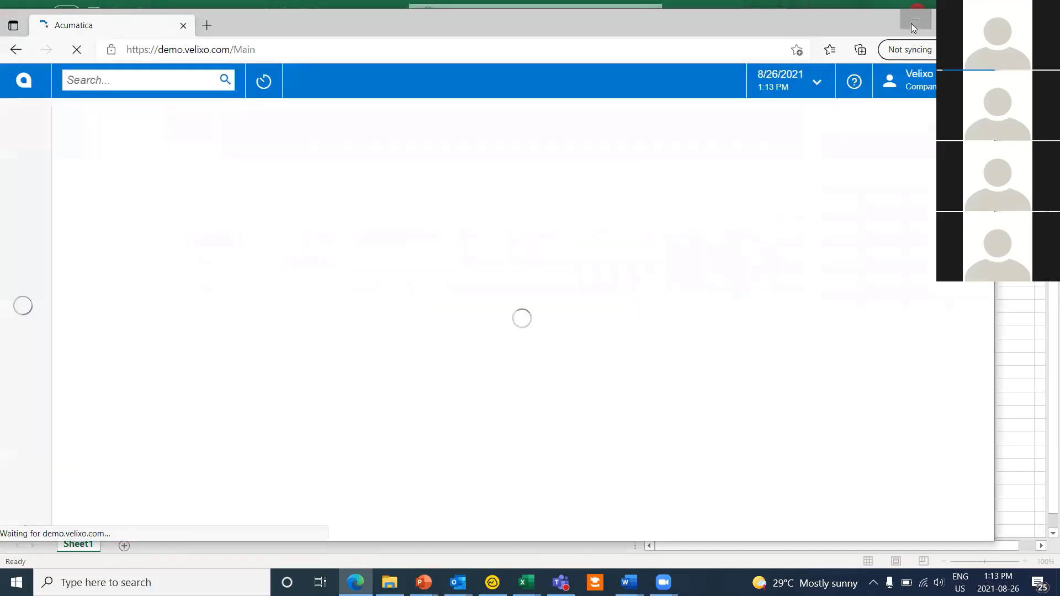
pyautogui.click(912, 21)
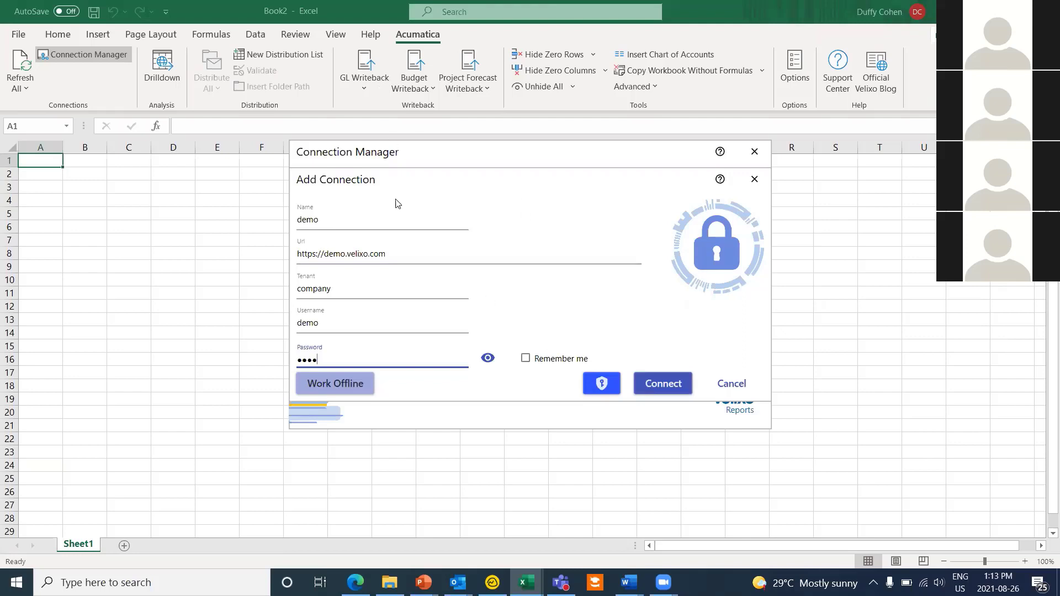
# Step: Correct the password after Access Denied errors and connect the demo connection successfully
pyautogui.click(664, 387)
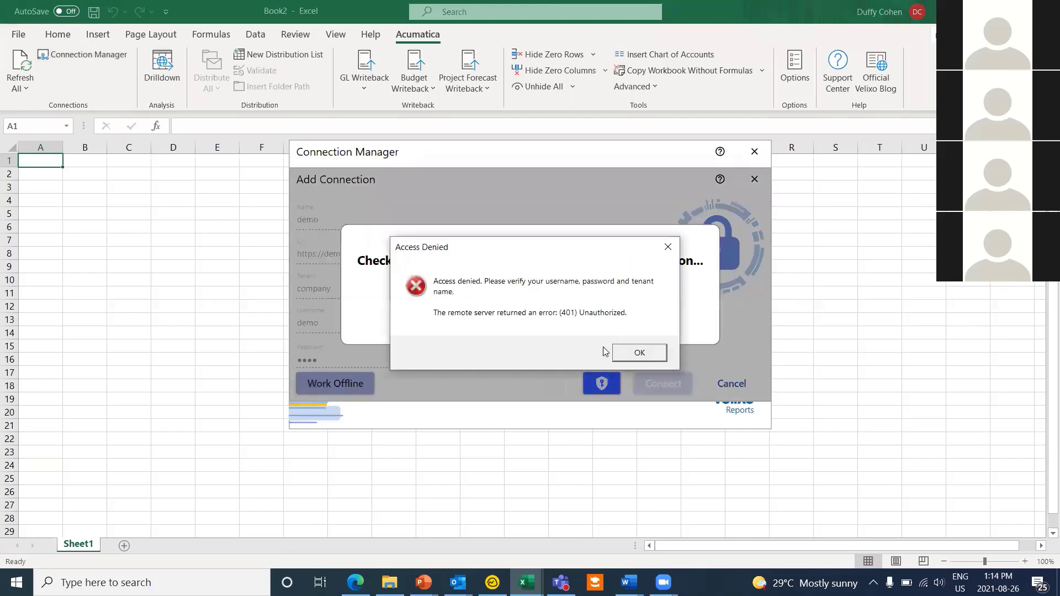
pyautogui.click(639, 353)
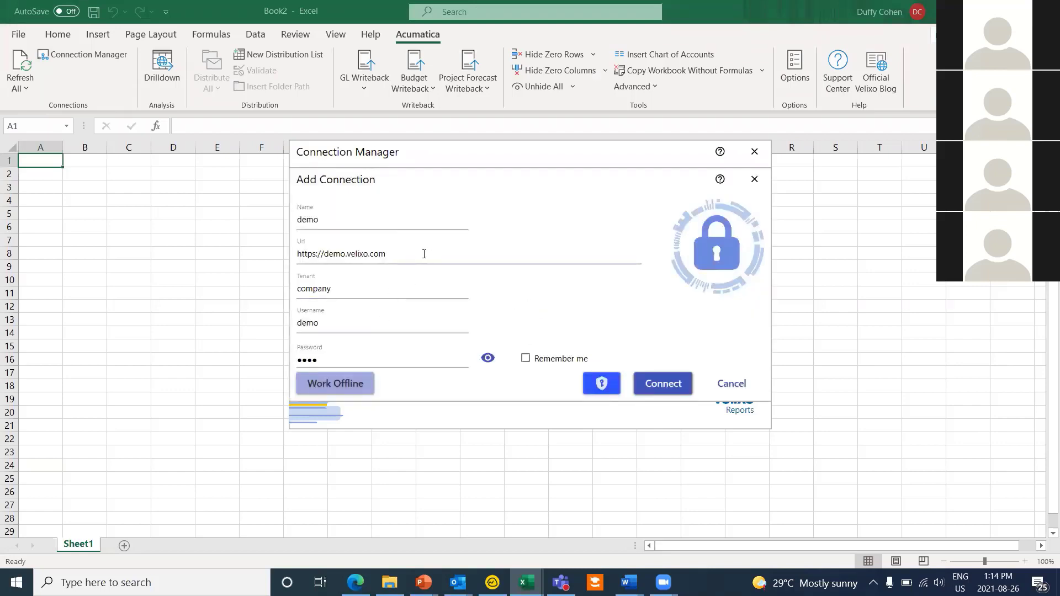
pyautogui.click(372, 362)
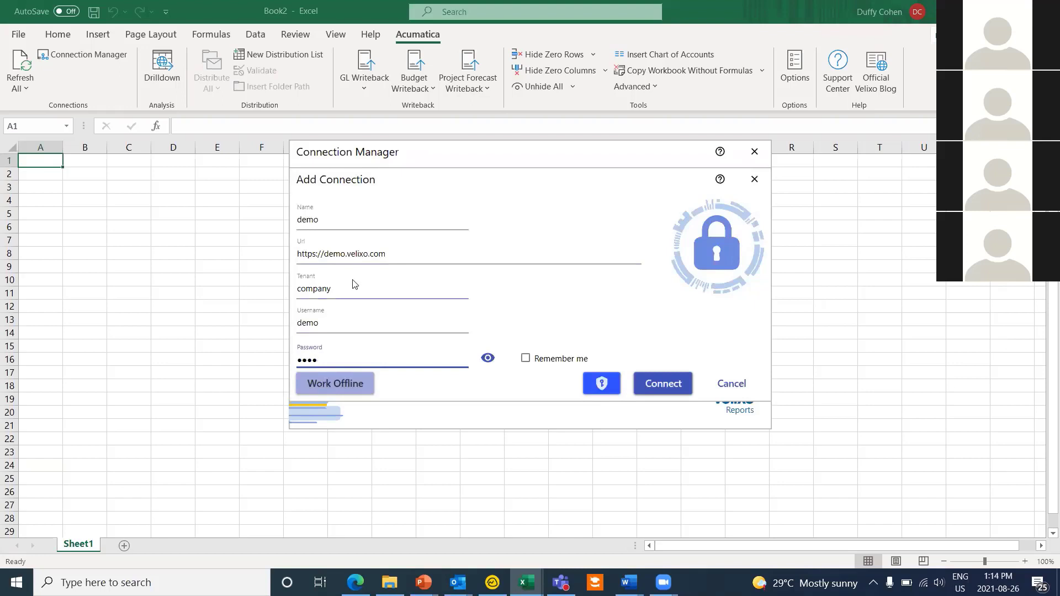
pyautogui.click(655, 389)
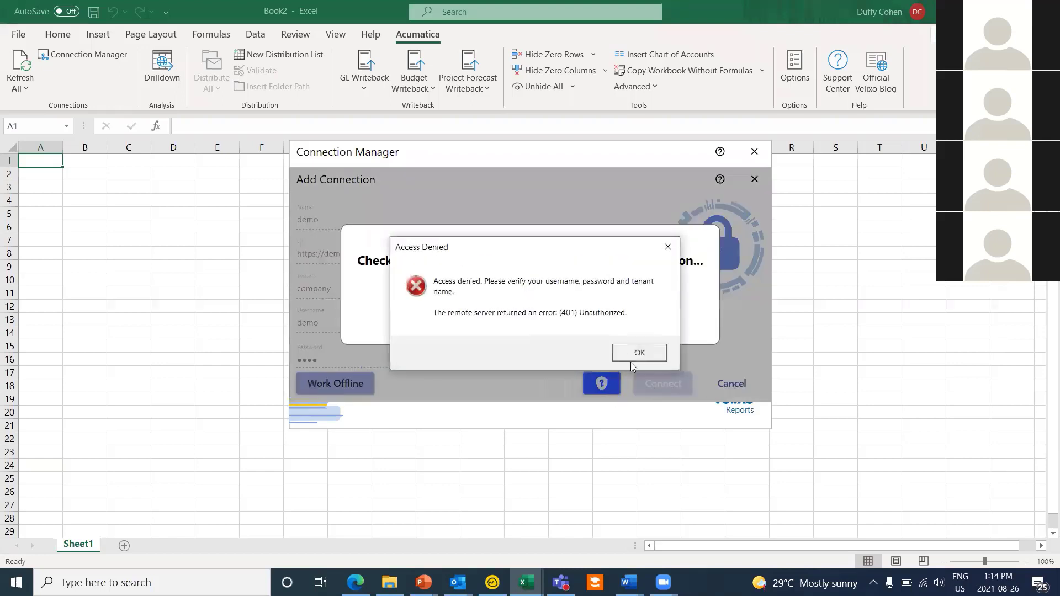
pyautogui.click(638, 353)
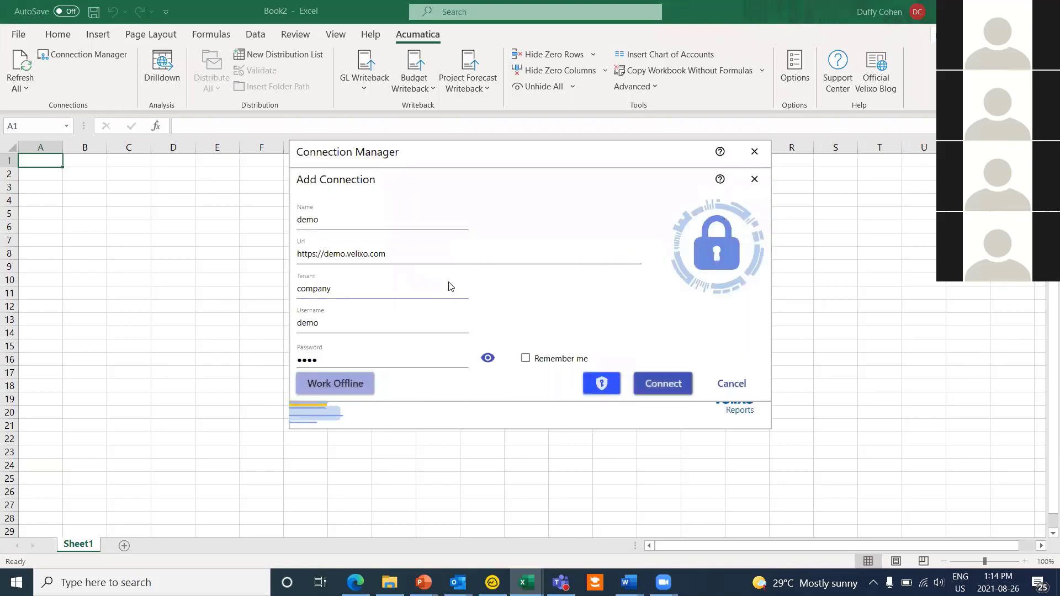
pyautogui.click(416, 254)
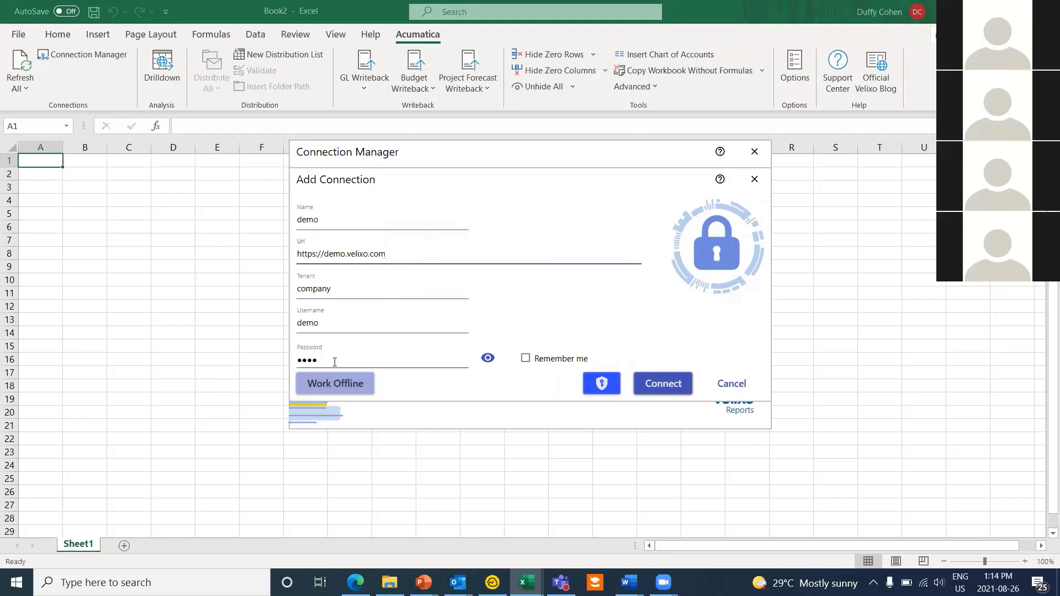
pyautogui.moveTo(333, 361); pyautogui.dragTo(258, 362)
pyautogui.write('••••')
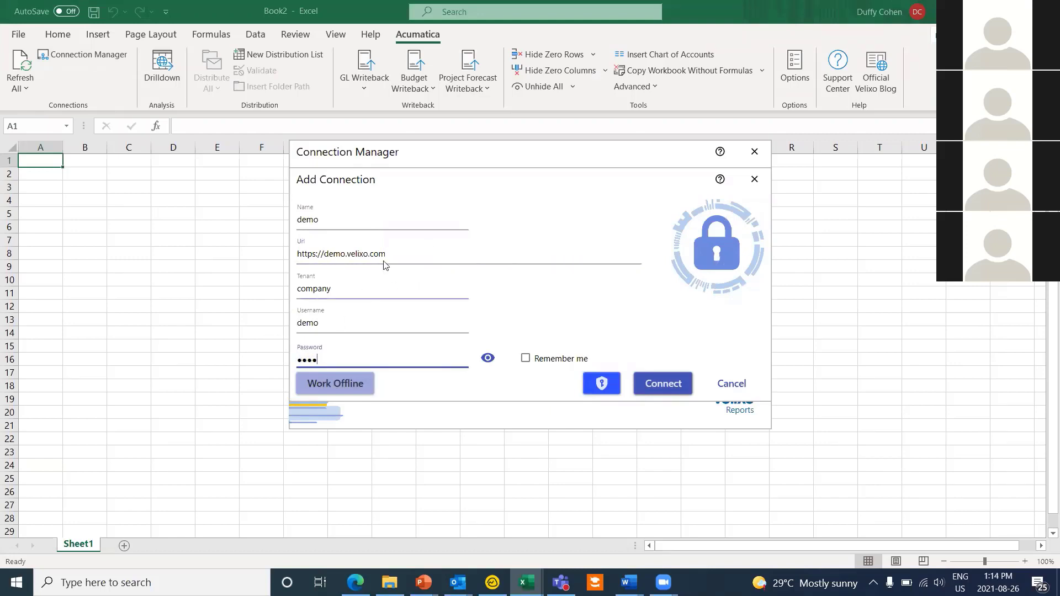
pyautogui.click(649, 386)
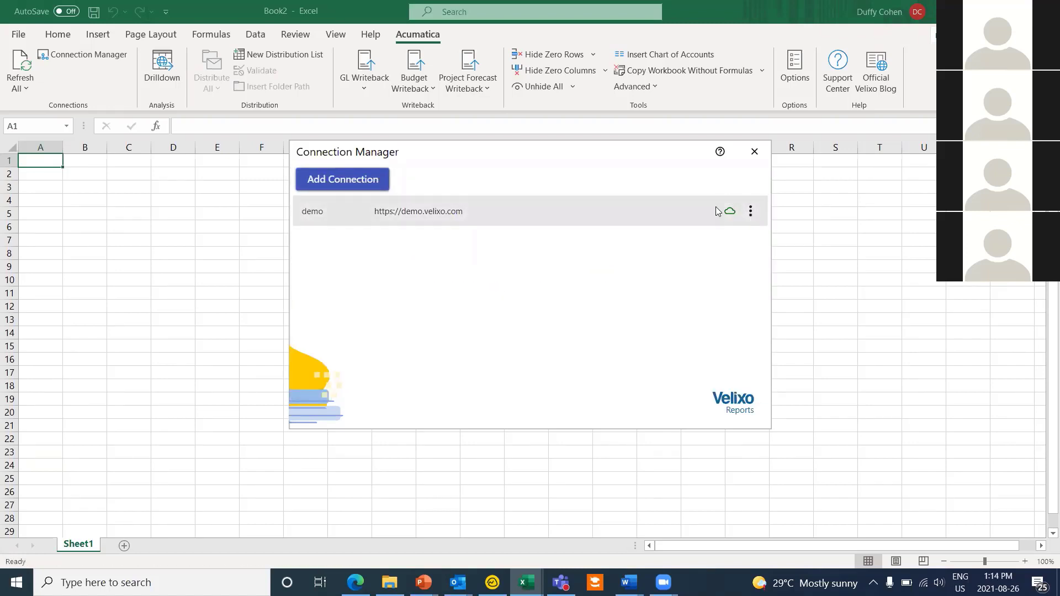
# Step: Close the Connection Manager and enter headers Code, Name and Balance in A6:C6
pyautogui.click(761, 156)
pyautogui.click(38, 230)
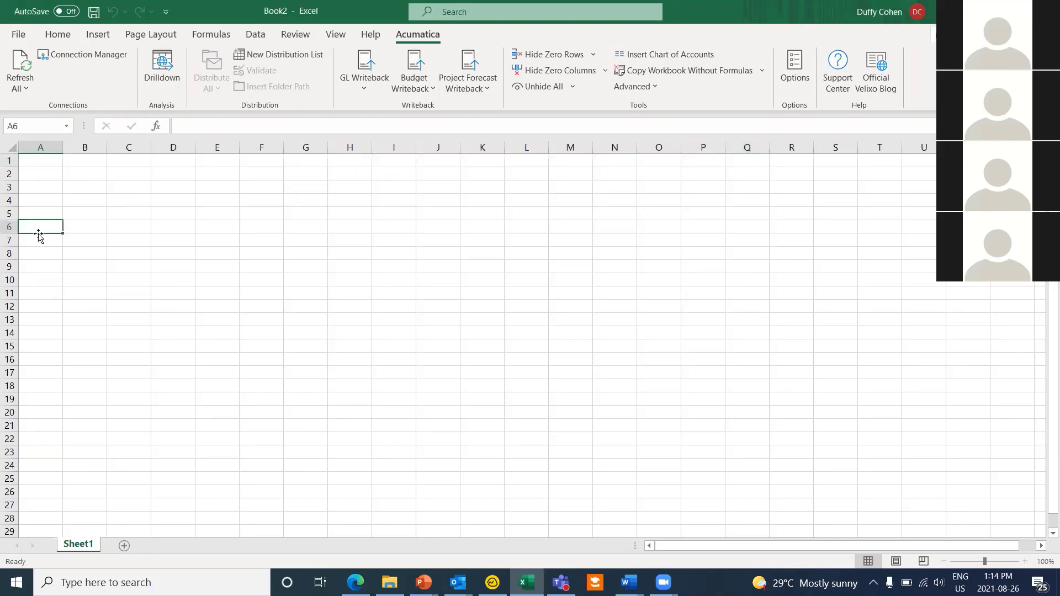
pyautogui.write('Cod')
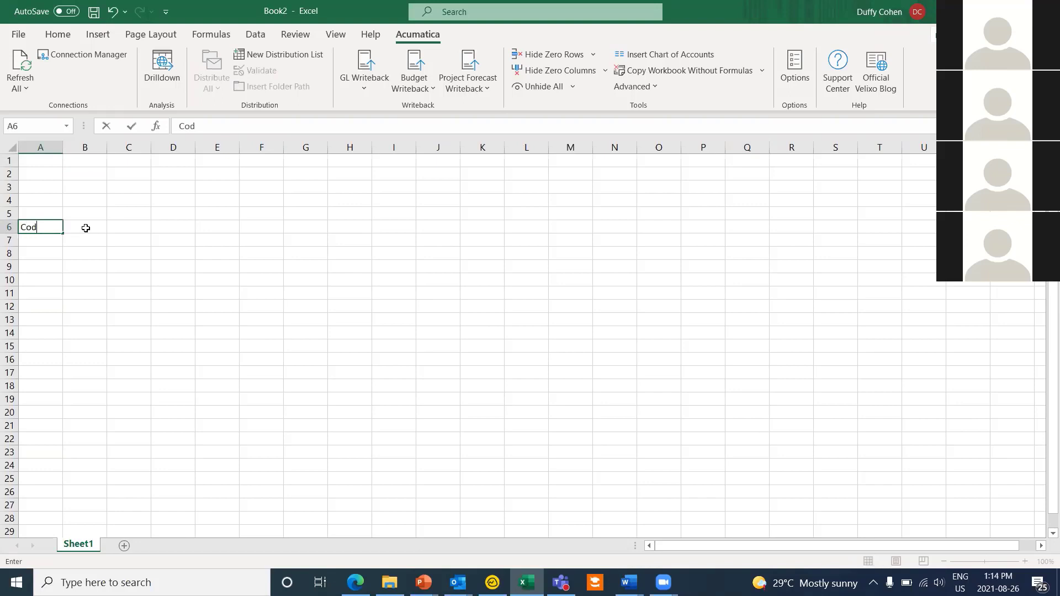
pyautogui.write('e')
pyautogui.click(86, 228)
pyautogui.write('Name')
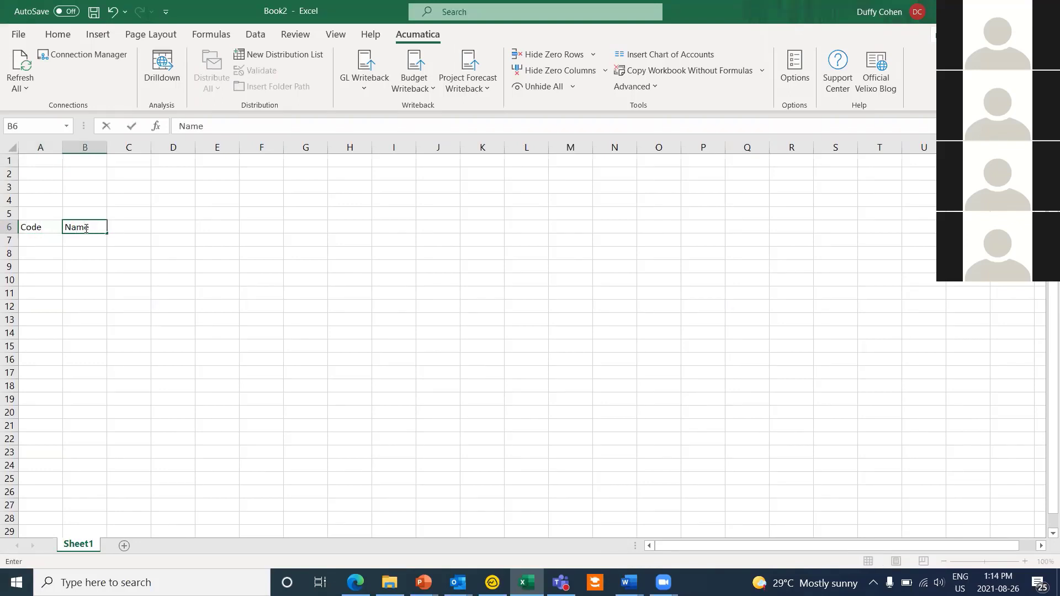
pyautogui.press('Tab')
pyautogui.write('b')
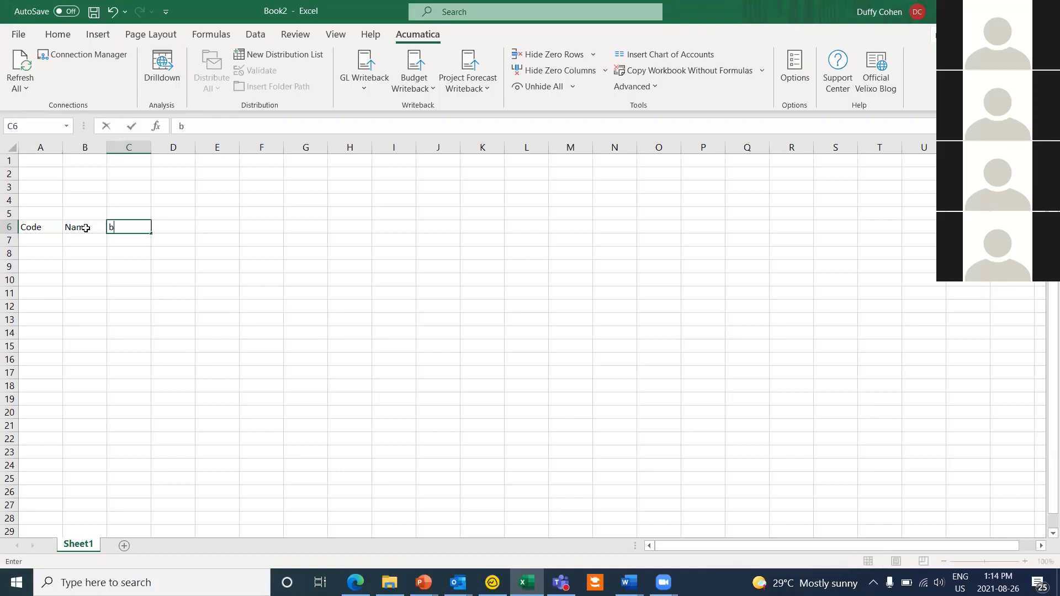
pyautogui.write('Balance')
pyautogui.click(44, 227)
# Step: Make the A6:C6 headers bold and underlined, zoom in, and select cell A7
pyautogui.moveTo(44, 227); pyautogui.dragTo(128, 227)
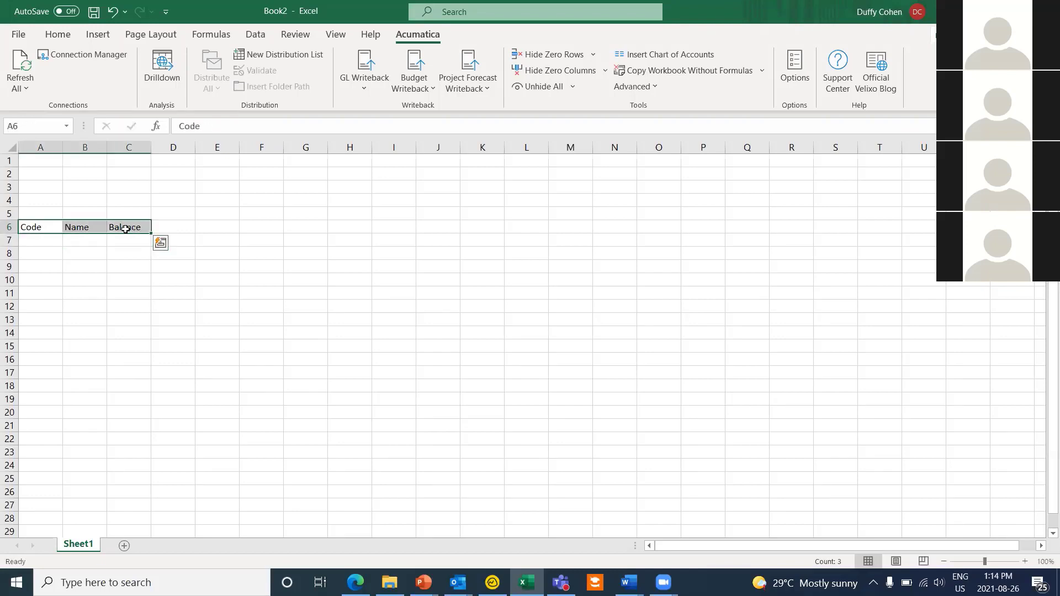
pyautogui.hotkey('ctrl', 'b')
pyautogui.hotkey('ctrl', 'u')
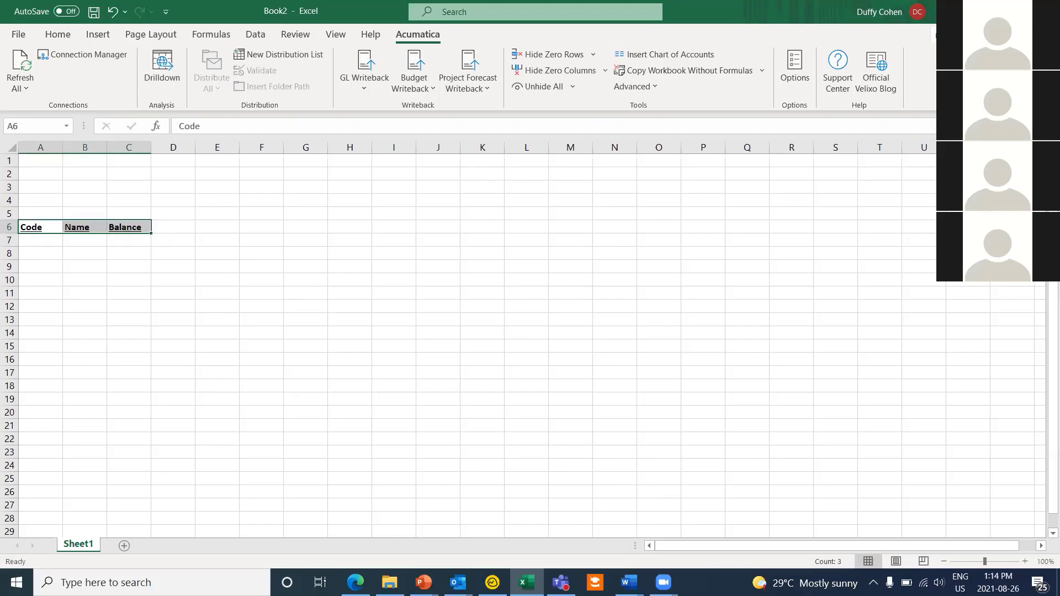
pyautogui.click(1025, 561)
pyautogui.click(1024, 561)
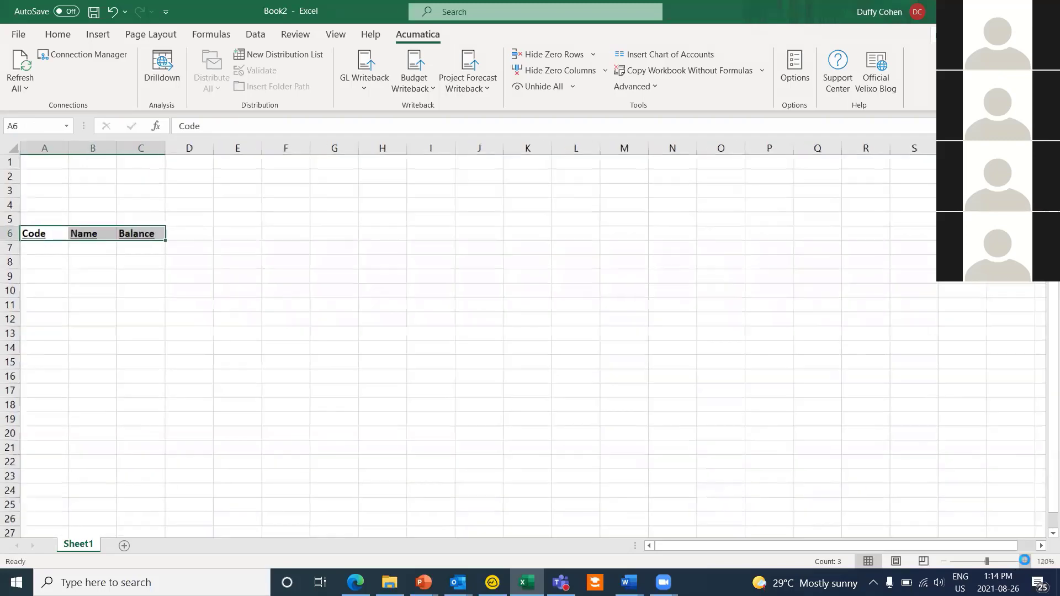
pyautogui.click(1025, 561)
pyautogui.click(1024, 561)
pyautogui.click(1024, 562)
pyautogui.click(1025, 561)
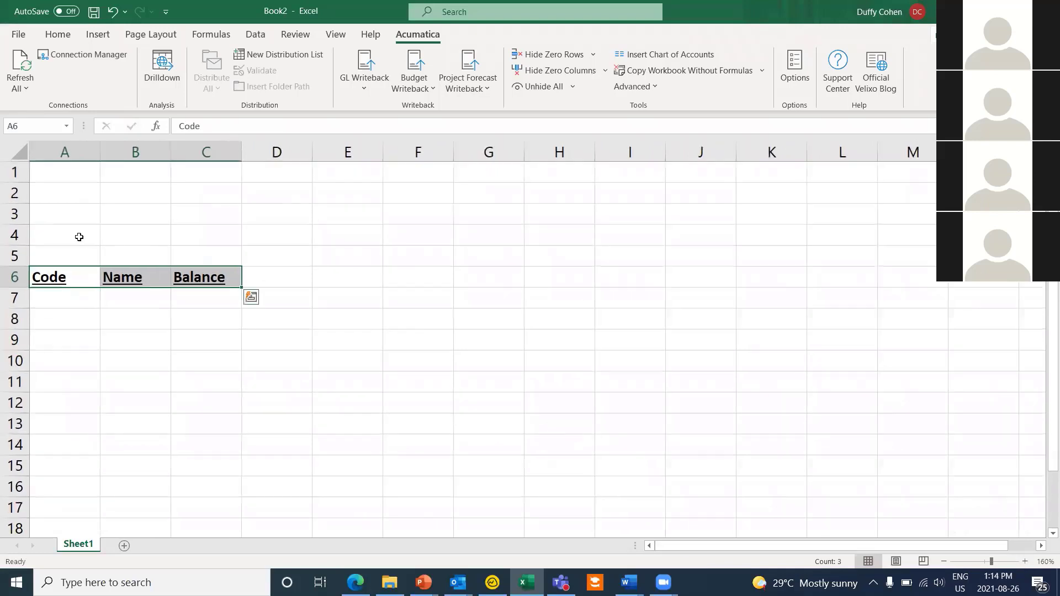
pyautogui.scroll(-1, 94, 284)
pyautogui.click(53, 234)
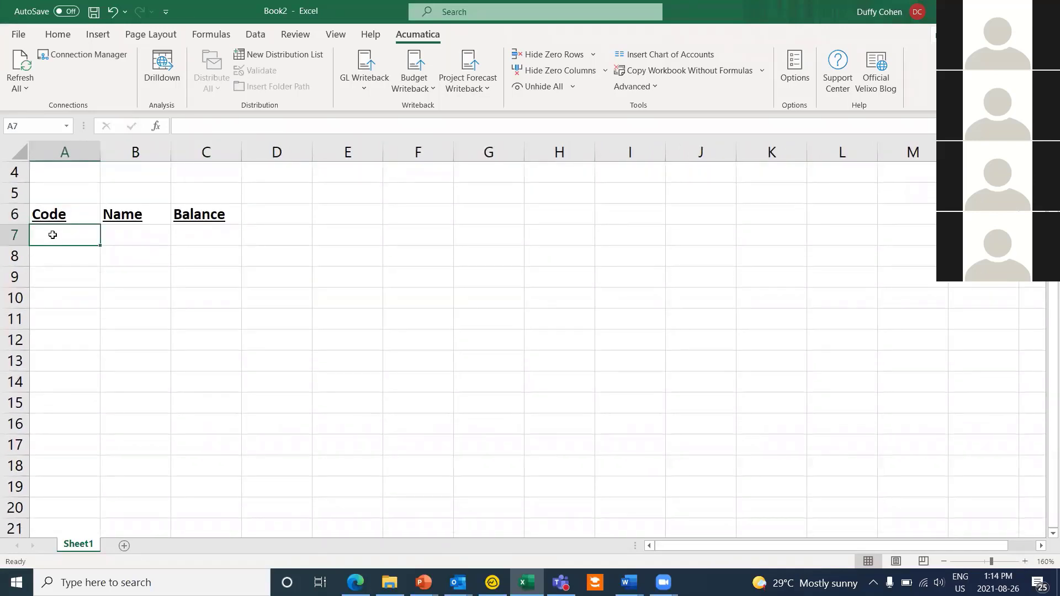
pyautogui.scroll(1, 46, 236)
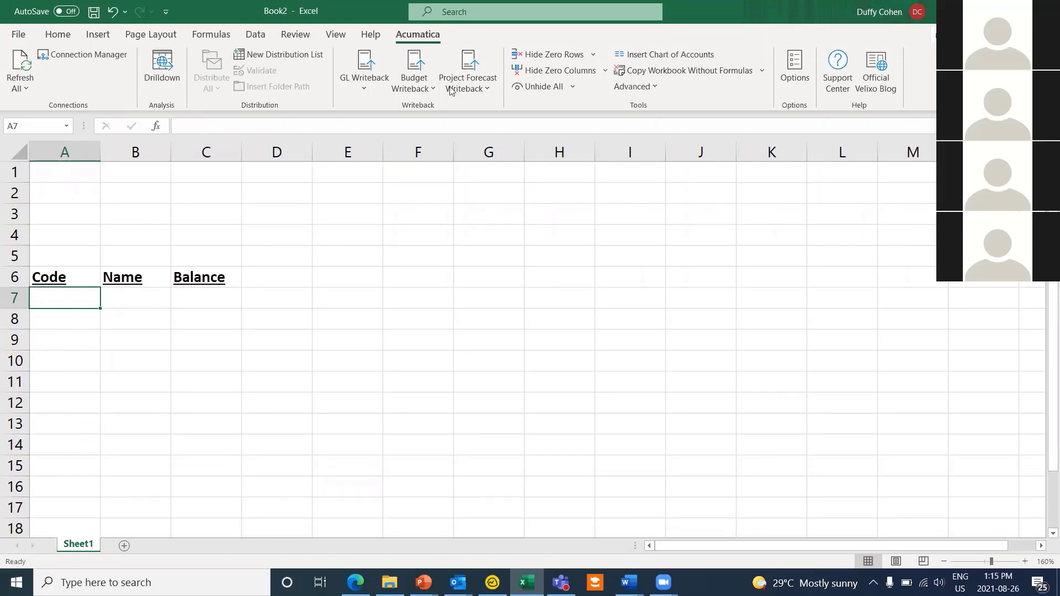
# Step: Insert the demo chart of accounts as =EXPANDACCOUNTRANGE("demo",,TRUE) in A7 and refresh all data
pyautogui.click(657, 55)
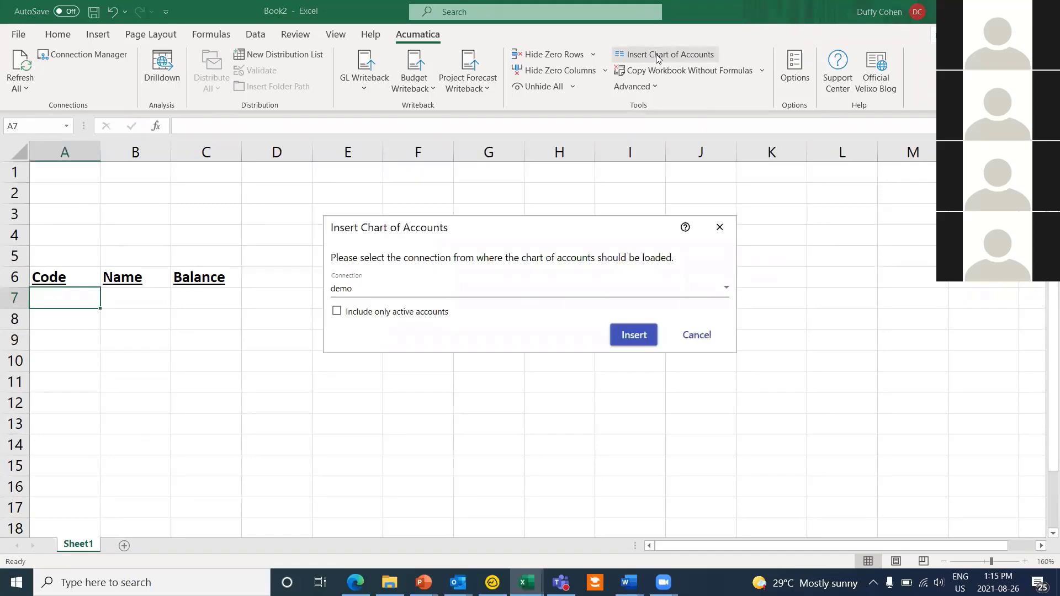
pyautogui.click(632, 334)
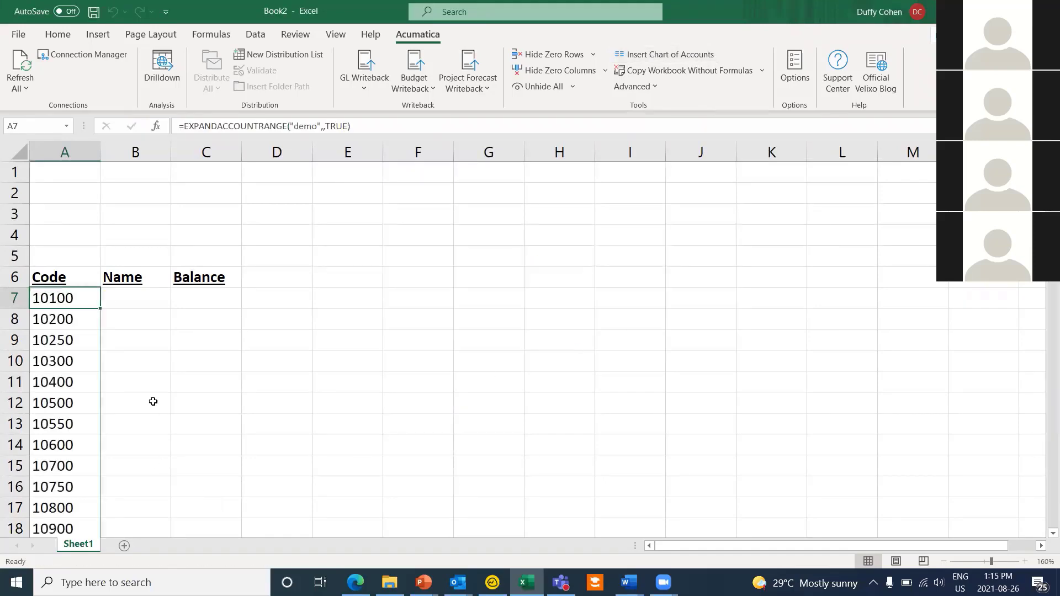
pyautogui.scroll(-1, 146, 324)
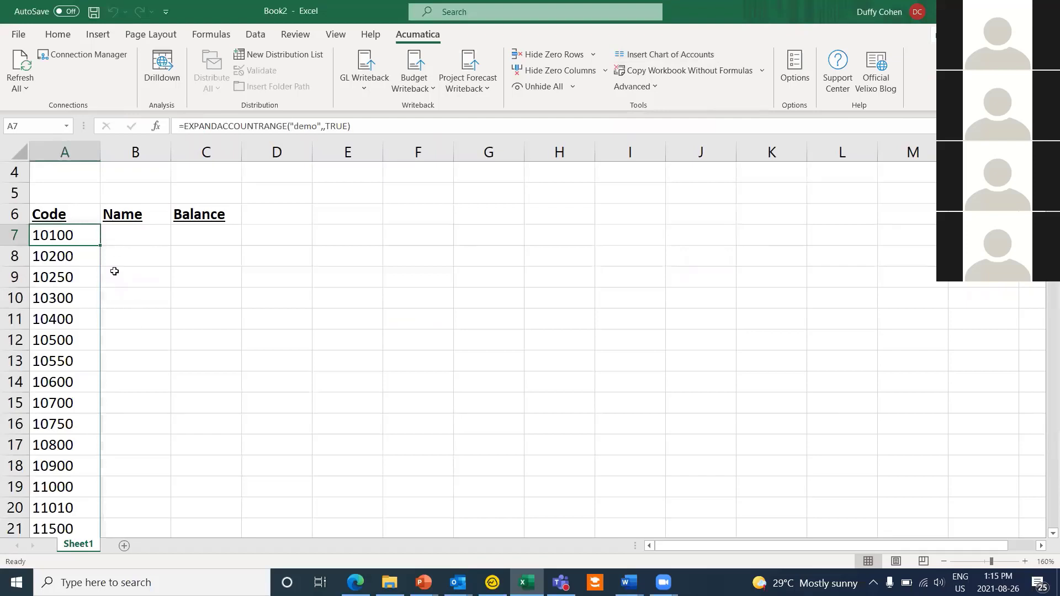
pyautogui.scroll(1, 160, 273)
pyautogui.scroll(1, 160, 298)
pyautogui.click(141, 315)
pyautogui.click(83, 301)
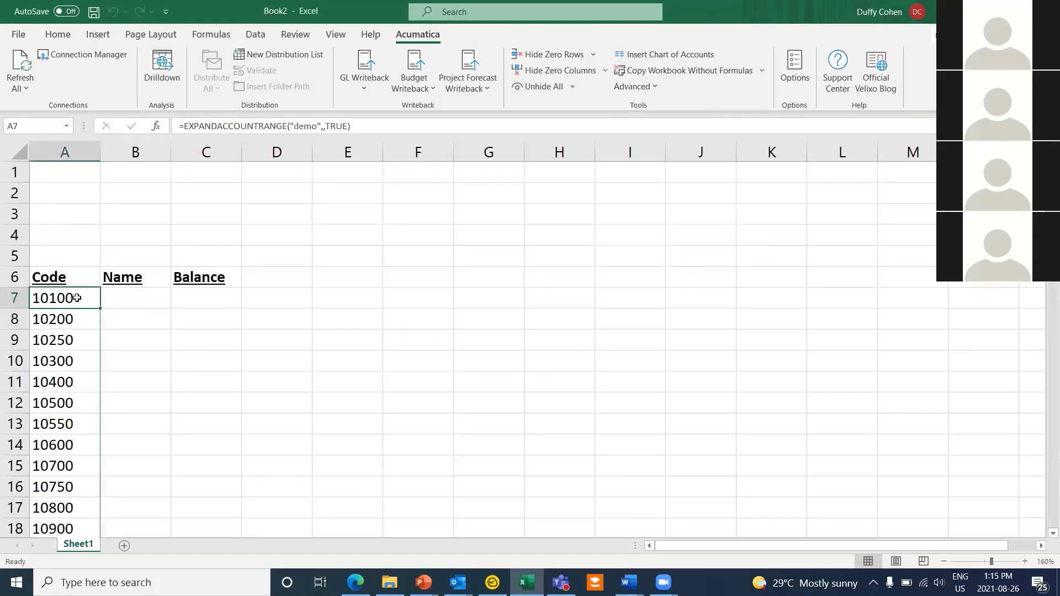
pyautogui.doubleClick(79, 298)
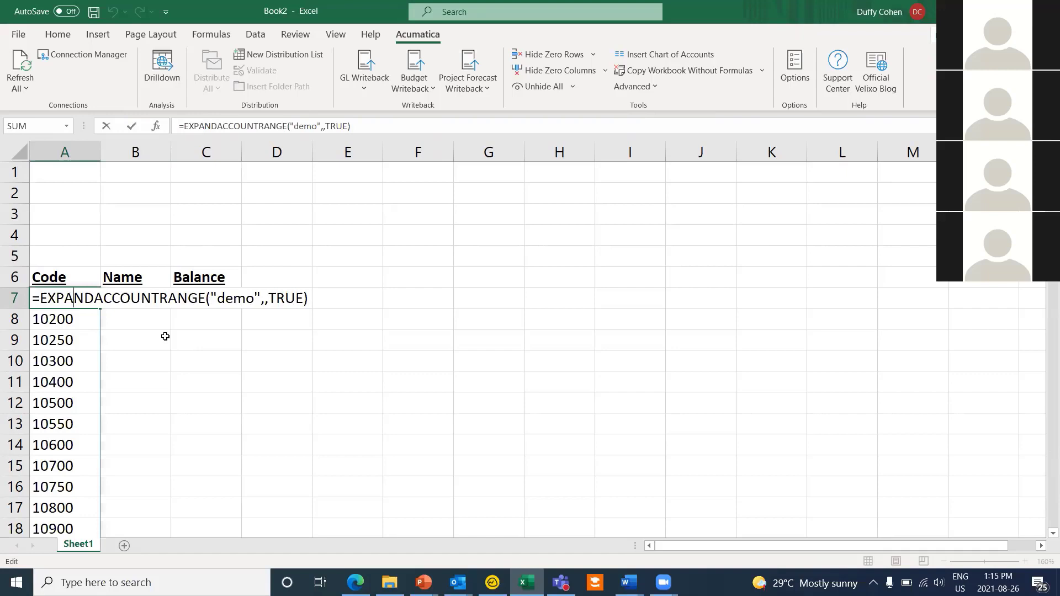
pyautogui.hotkey('ctrl', 'Return')
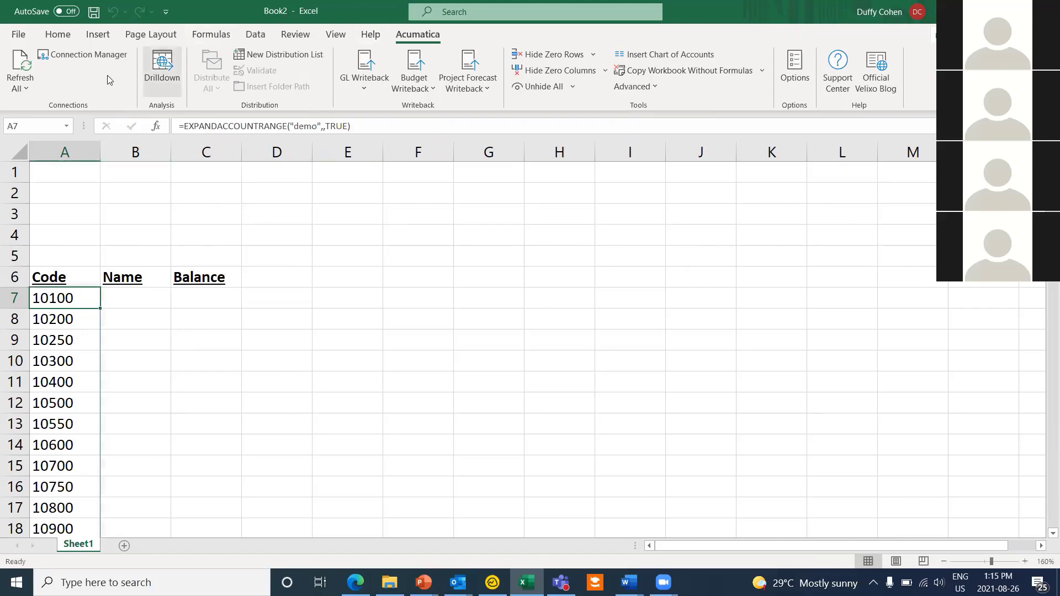
pyautogui.click(19, 66)
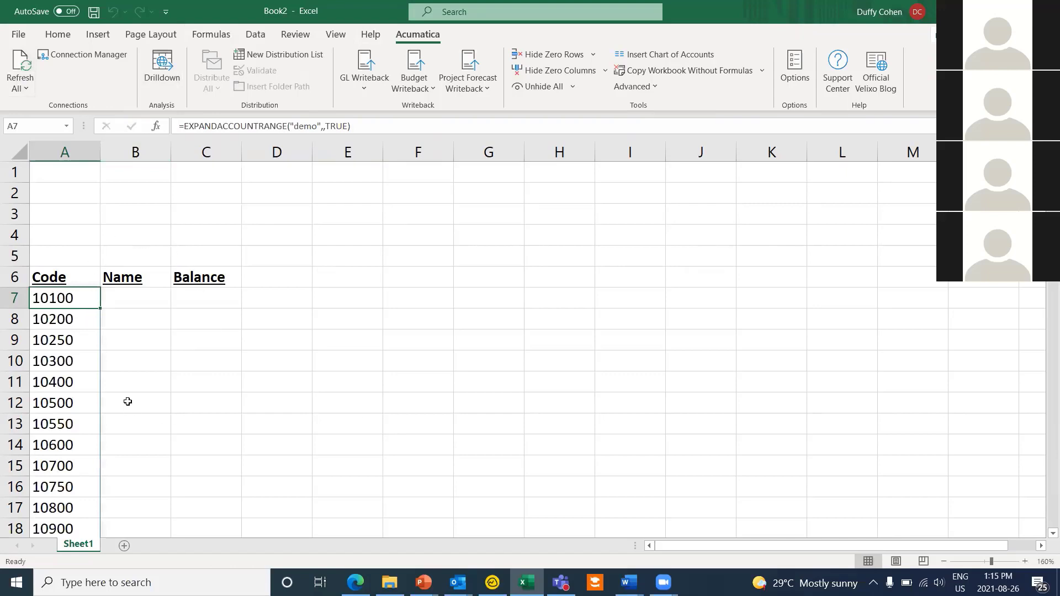
# Step: Enter =ACCOUNTNAME("demo",A7) in B7 to look up the name of account 10100
pyautogui.click(152, 300)
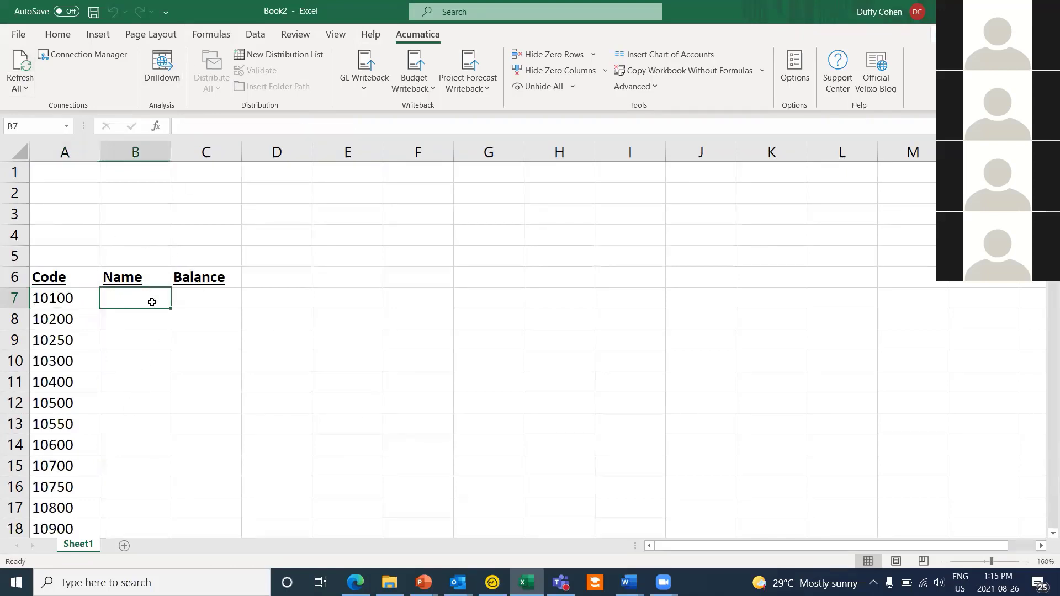
pyautogui.moveTo(171, 152); pyautogui.dragTo(260, 151)
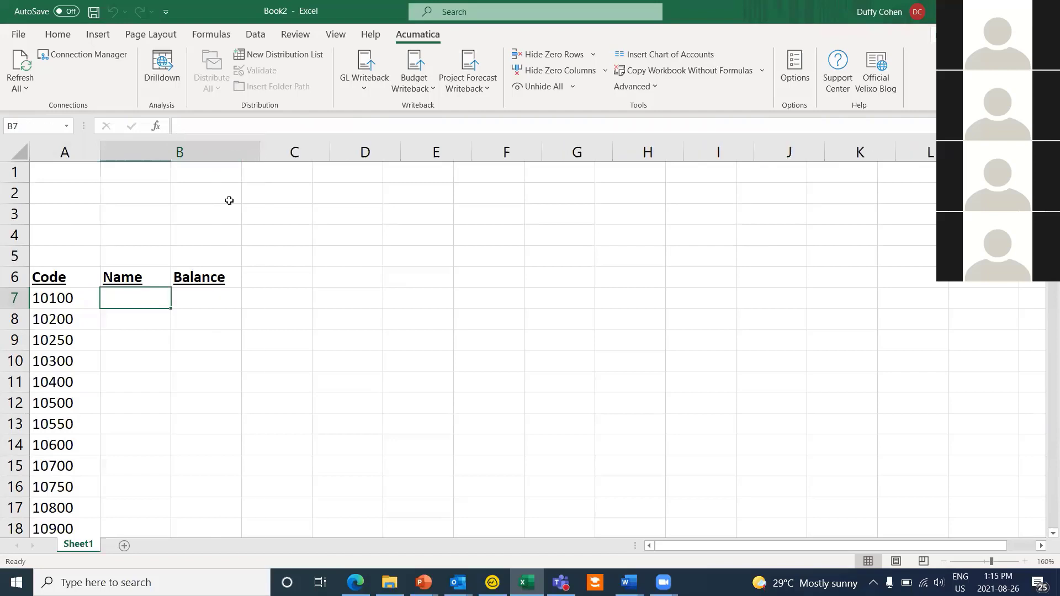
pyautogui.doubleClick(153, 294)
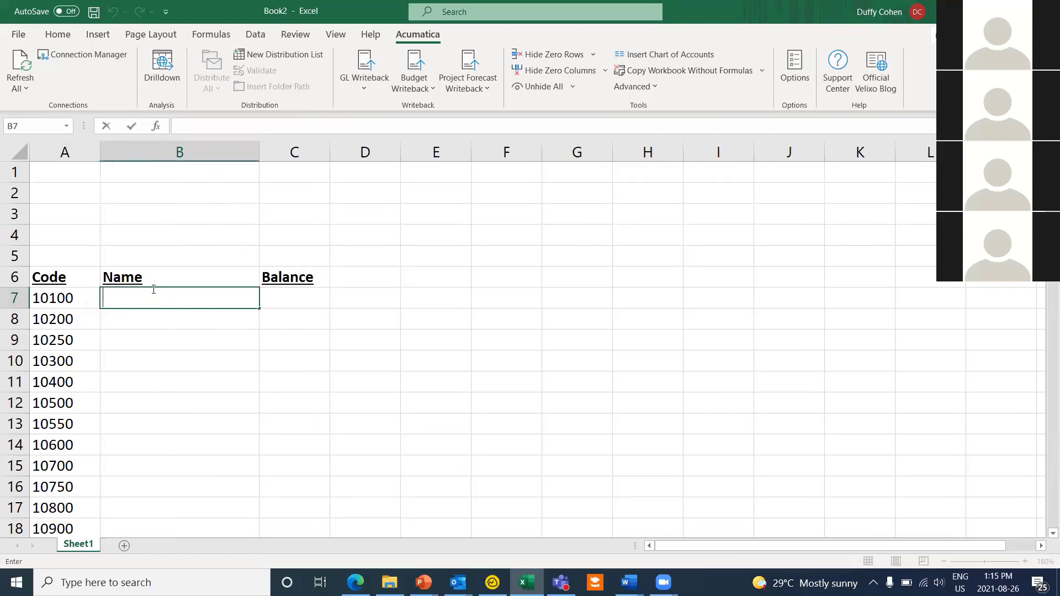
pyautogui.write('=accou')
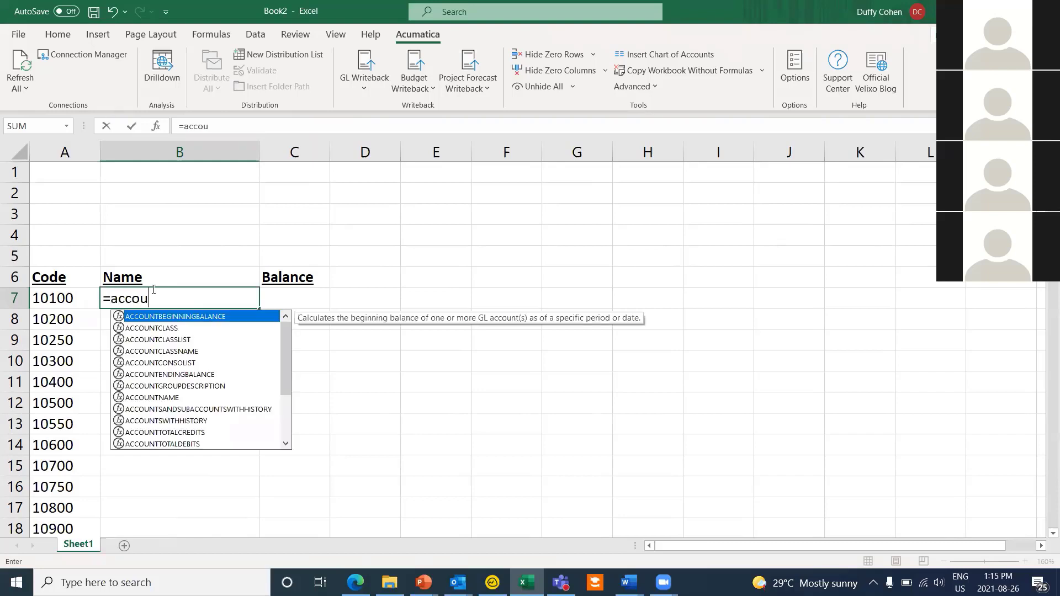
pyautogui.write('ntname')
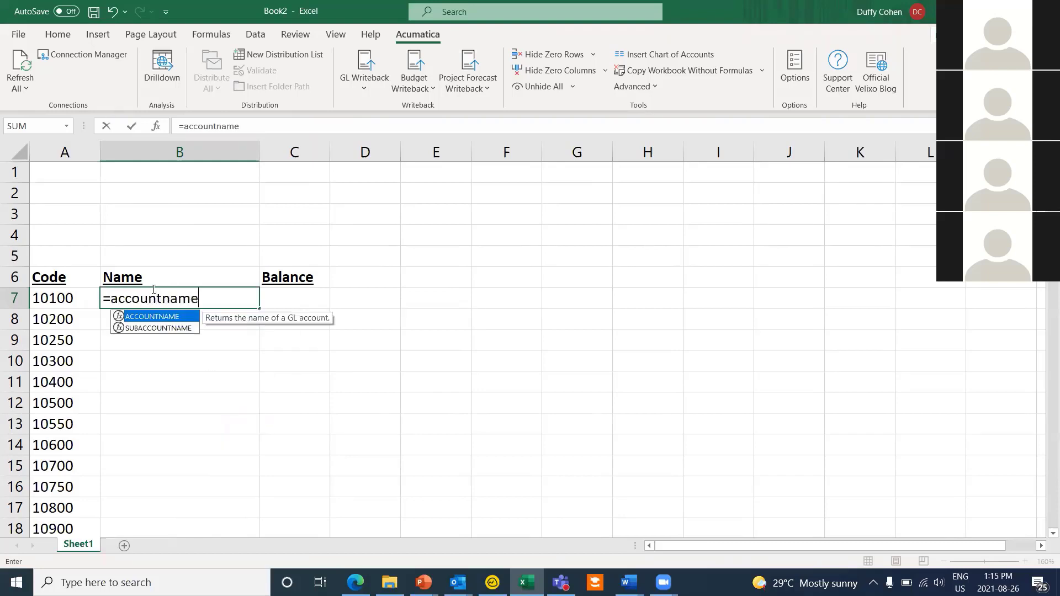
pyautogui.doubleClick(156, 317)
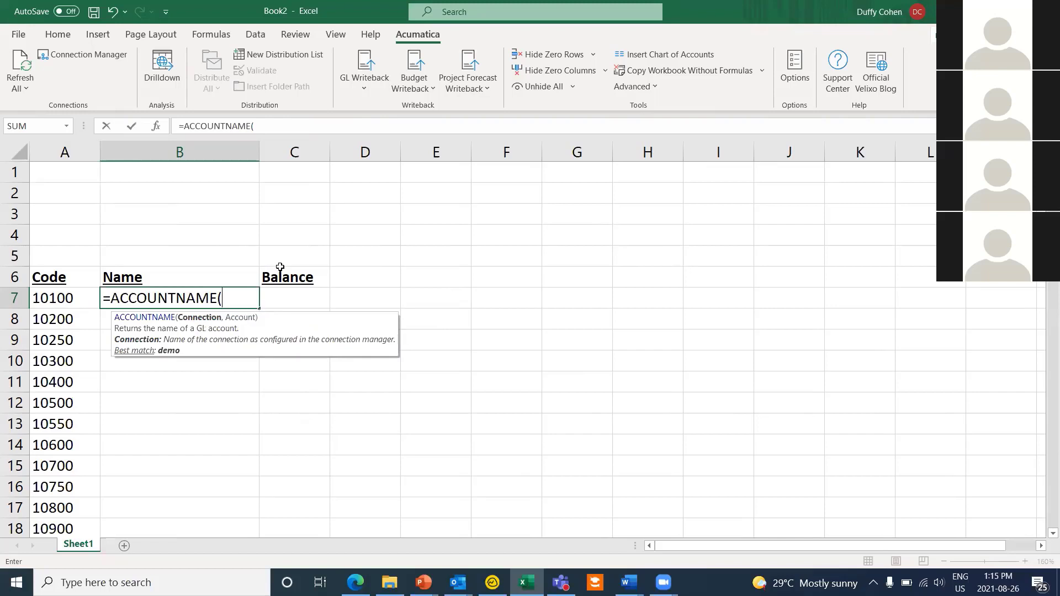
pyautogui.write('"demo",')
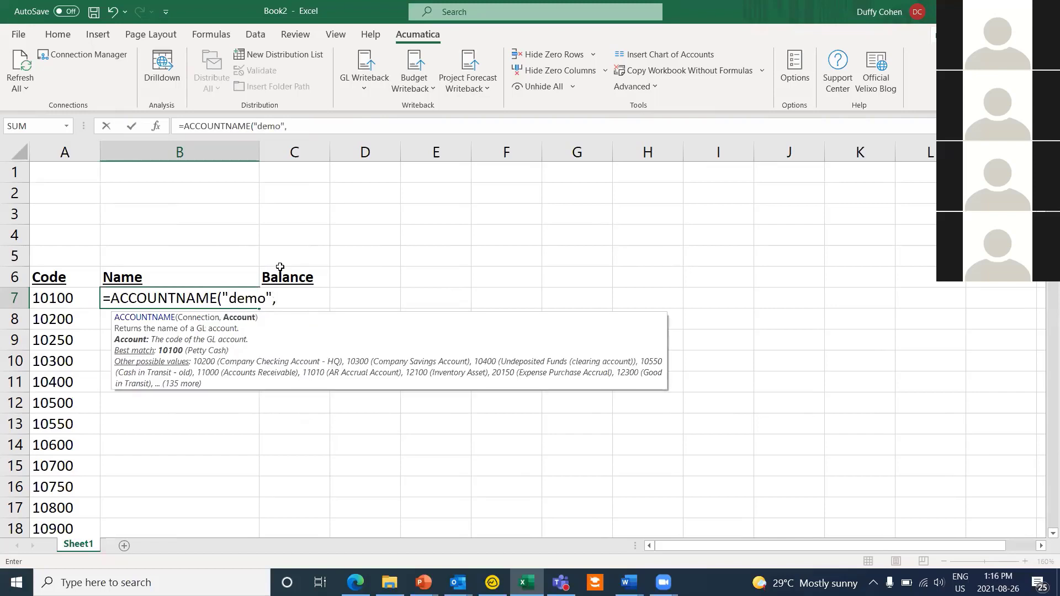
pyautogui.click(66, 300)
pyautogui.write(')')
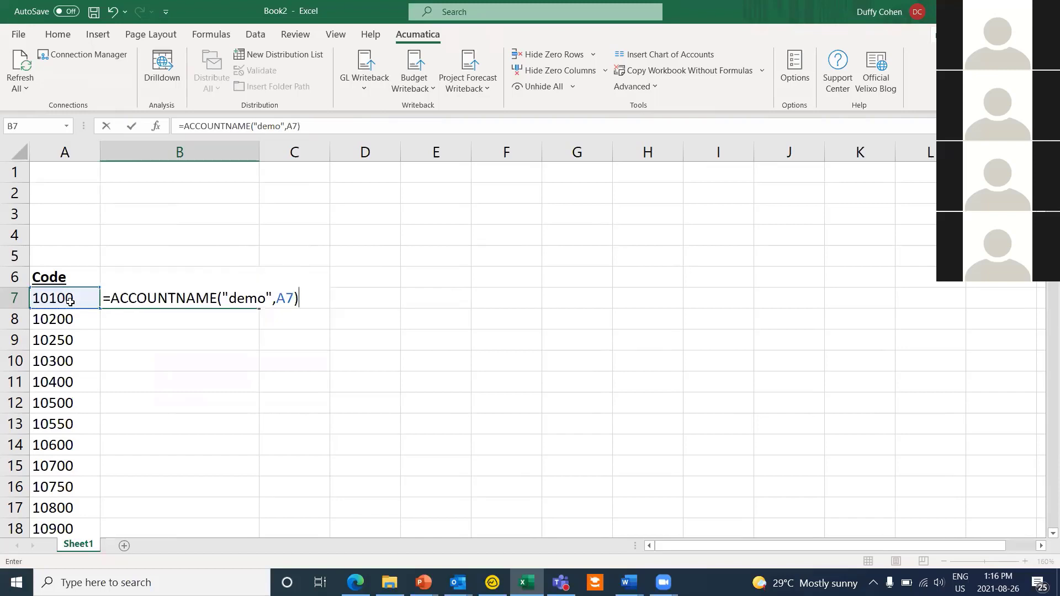
pyautogui.press('Return')
# Step: Fill the account name formula down for every account and widen columns B and C
pyautogui.click(251, 302)
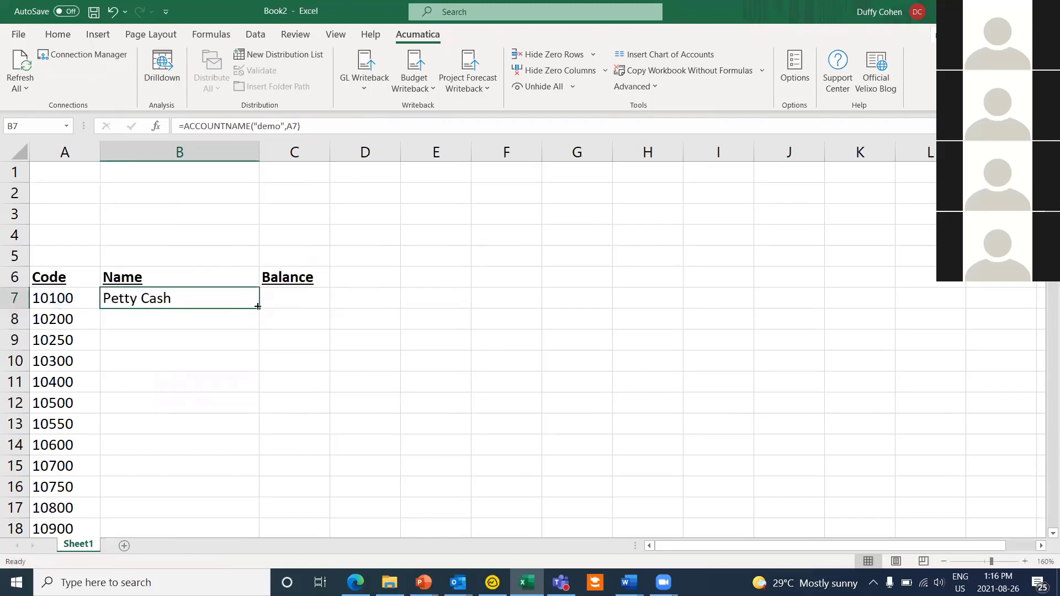
pyautogui.doubleClick(257, 307)
pyautogui.moveTo(259, 151); pyautogui.dragTo(346, 164)
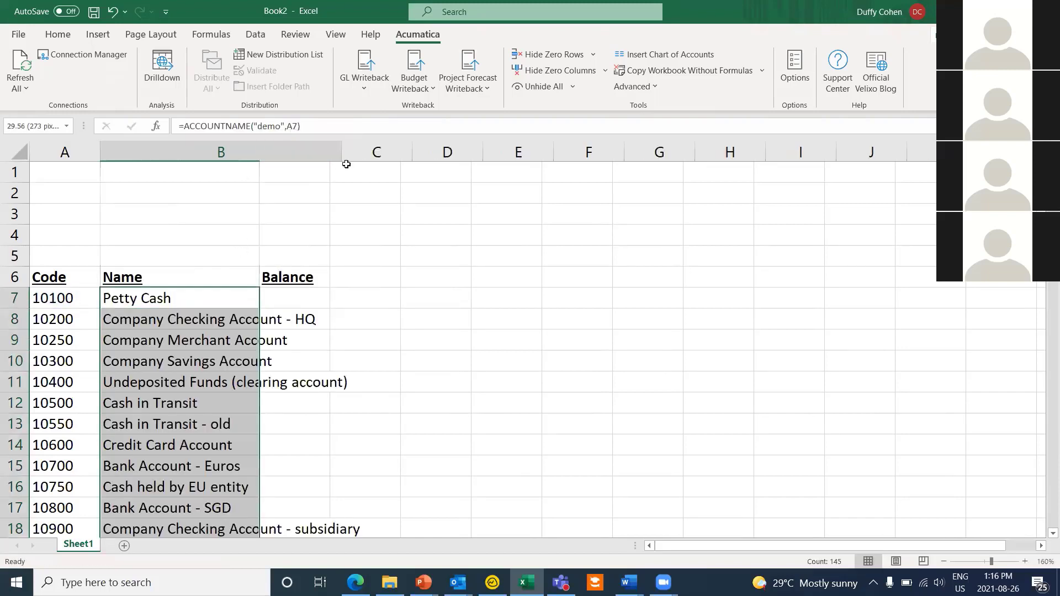
pyautogui.moveTo(411, 152); pyautogui.dragTo(543, 151)
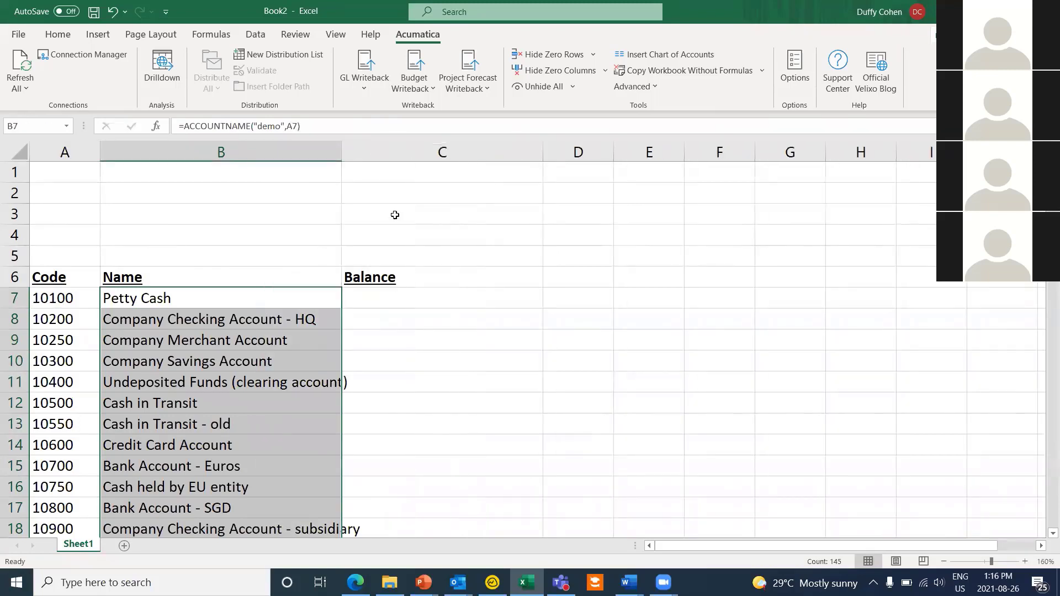
# Step: Label B1 as Ledger with Actual as its value in C1
pyautogui.click(194, 172)
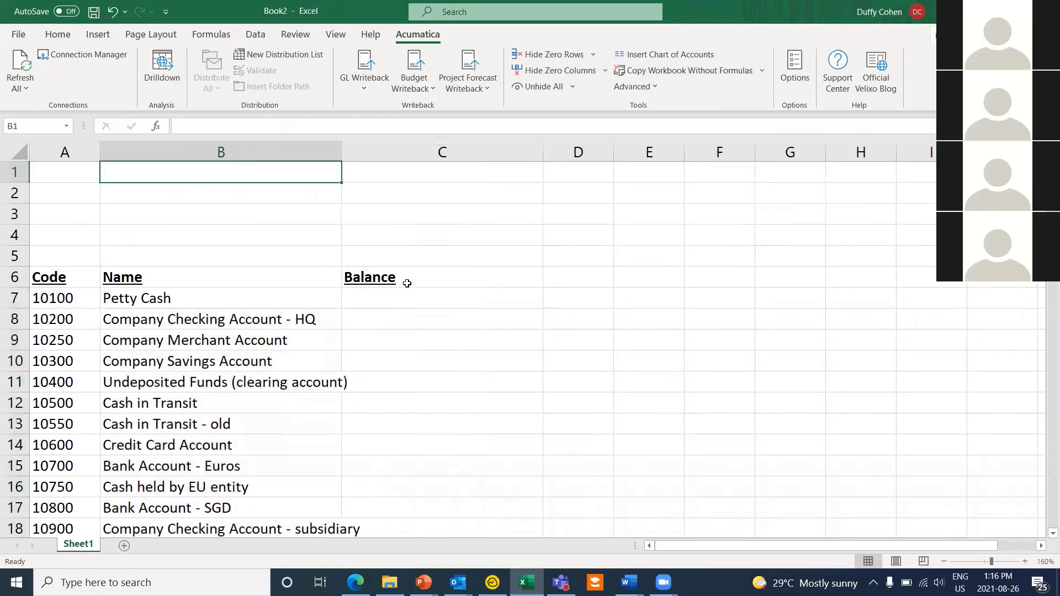
pyautogui.write('Ledger')
pyautogui.press('Tab')
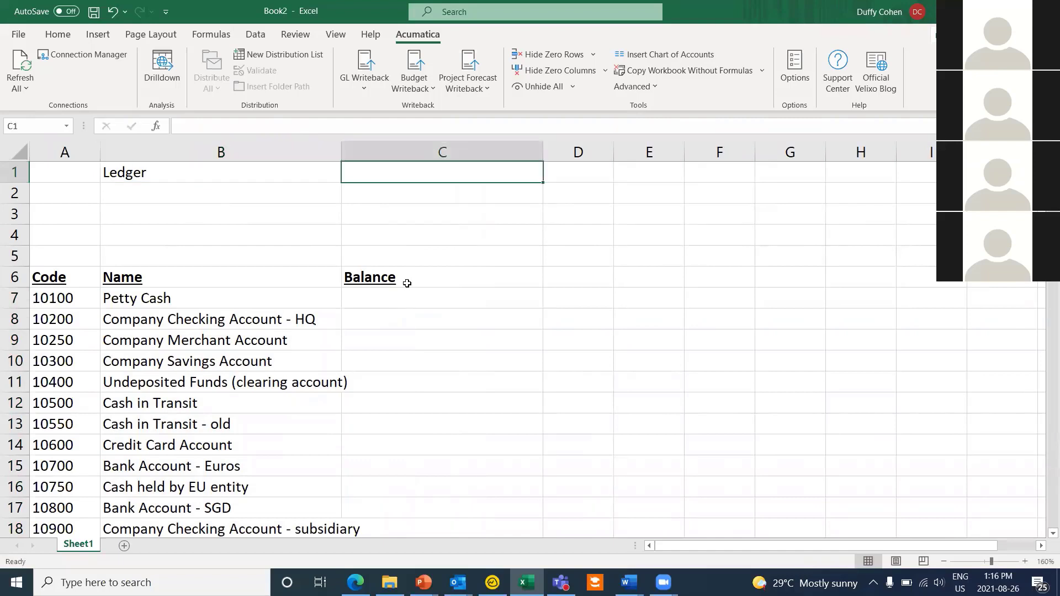
pyautogui.write('Atual')
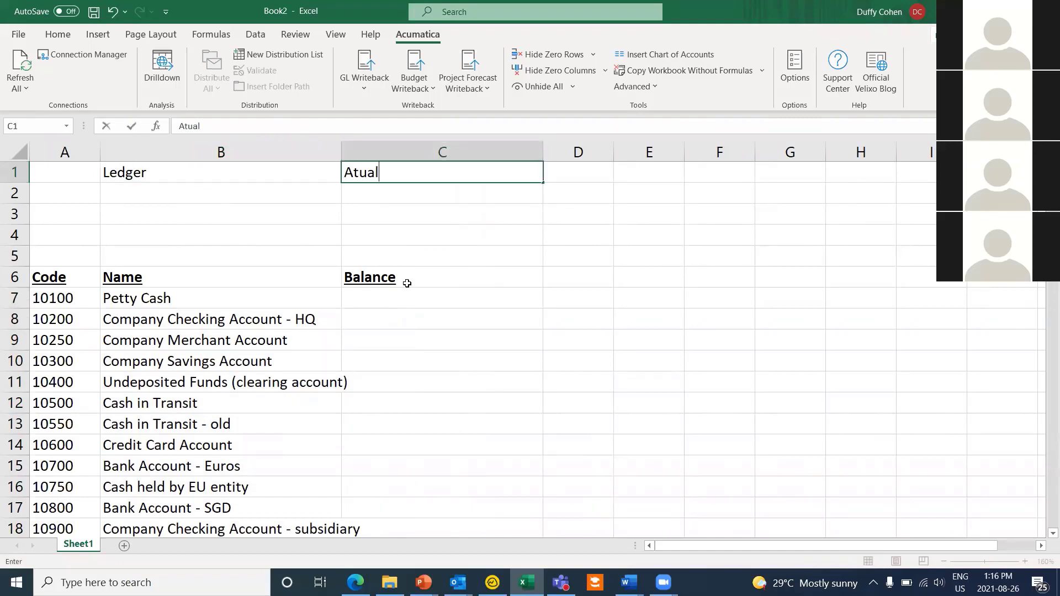
pyautogui.press('BackSpace')
pyautogui.press('BackSpace')
pyautogui.press('BackSpace')
pyautogui.write('ctual')
pyautogui.press('Return')
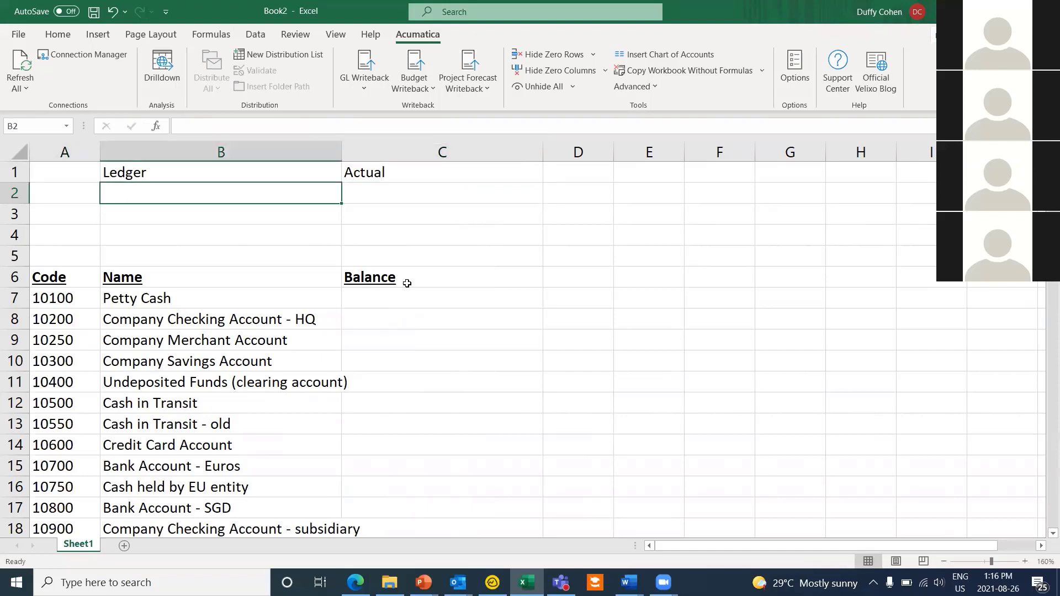
# Step: Add a Subaccount label in B2 and a financial period label in B3 with '01-2020 in C3
pyautogui.write('Subaccount')
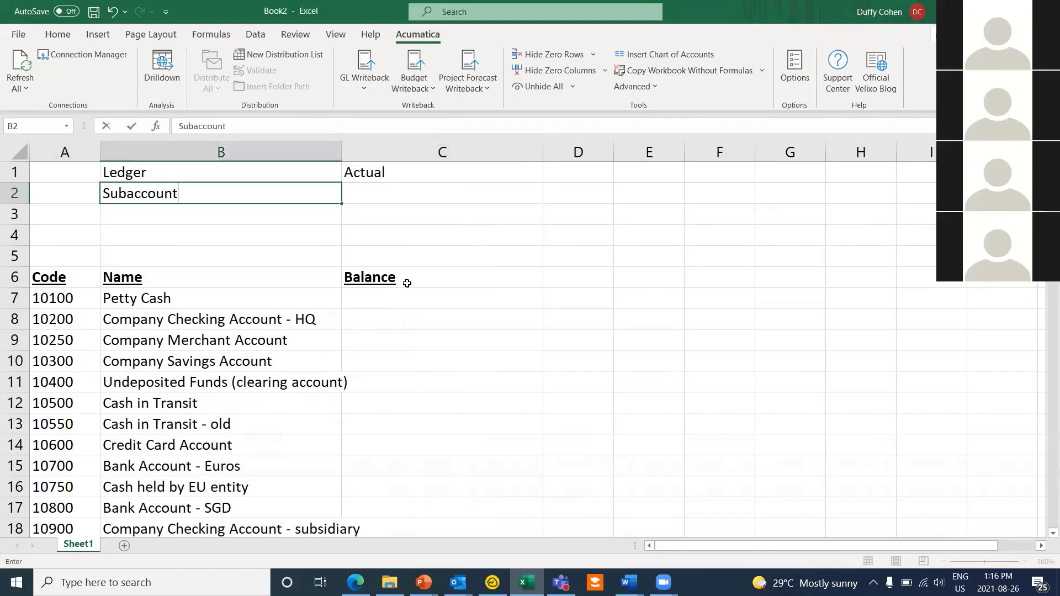
pyautogui.press('Tab')
pyautogui.press('Return')
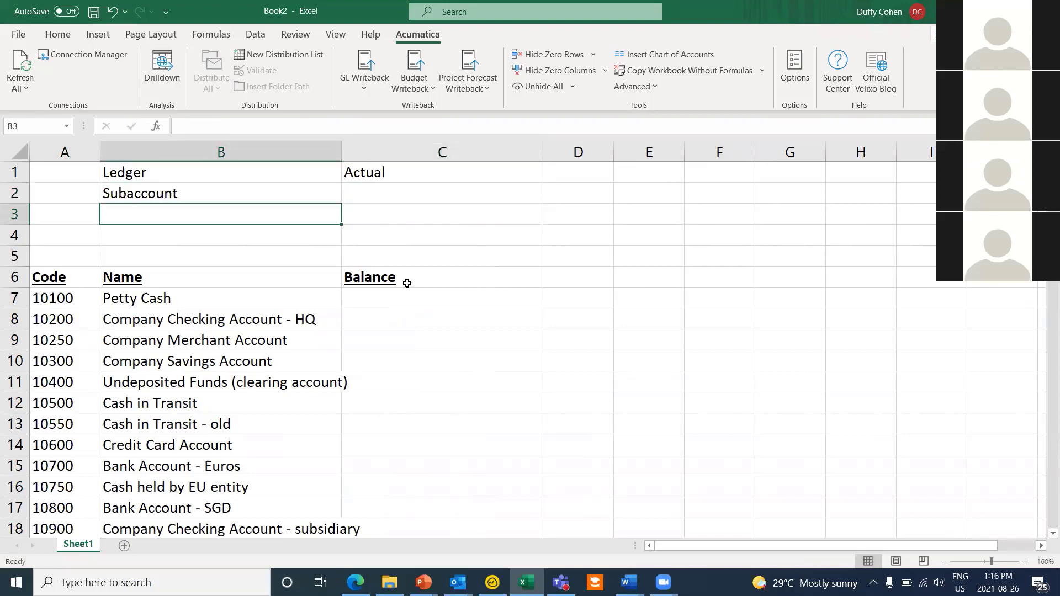
pyautogui.write('financial ')
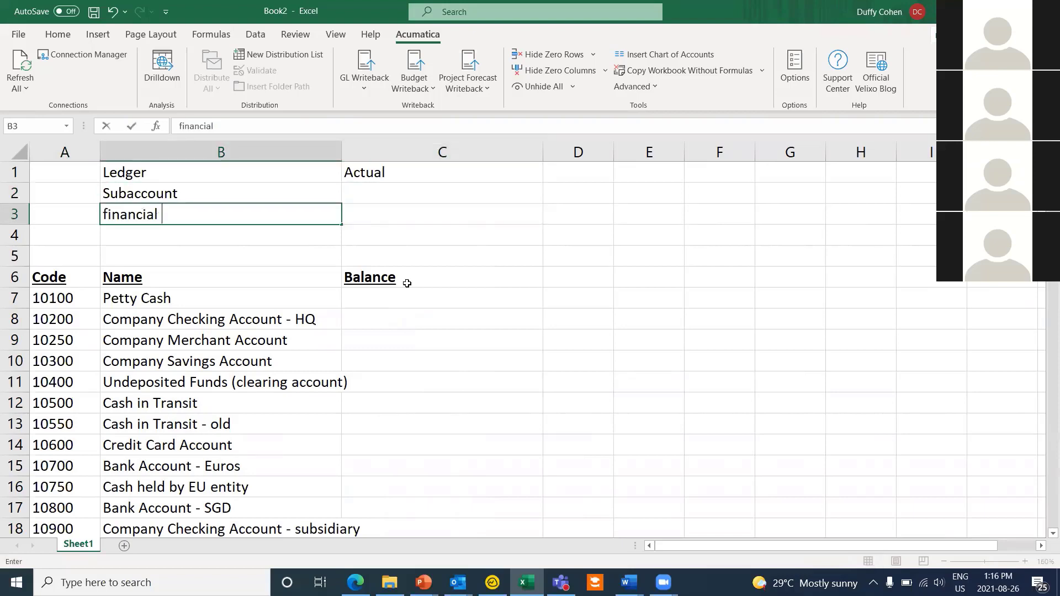
pyautogui.write('period')
pyautogui.press('Tab')
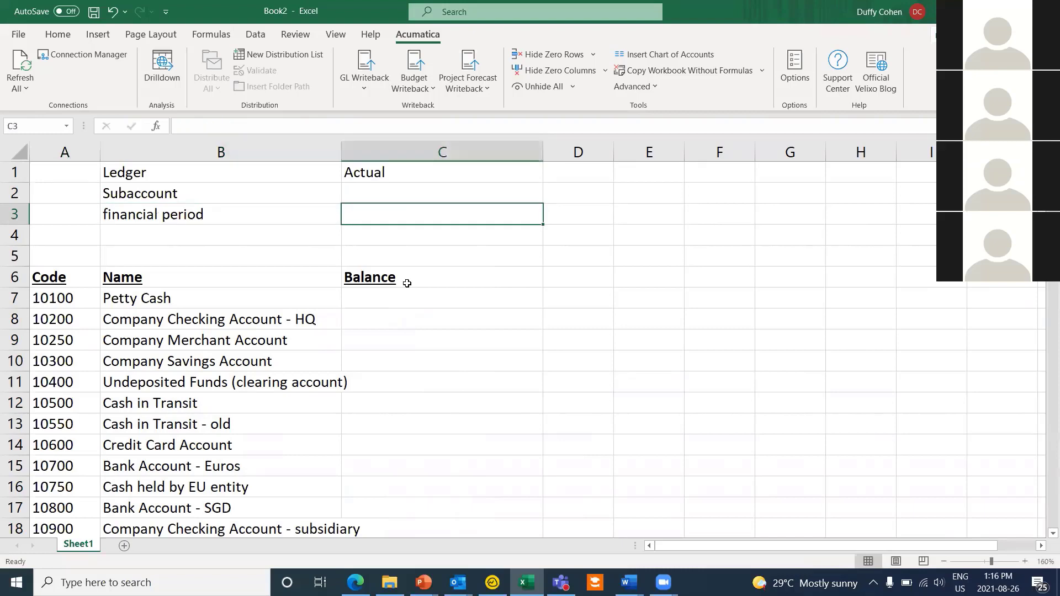
pyautogui.write("'01-29")
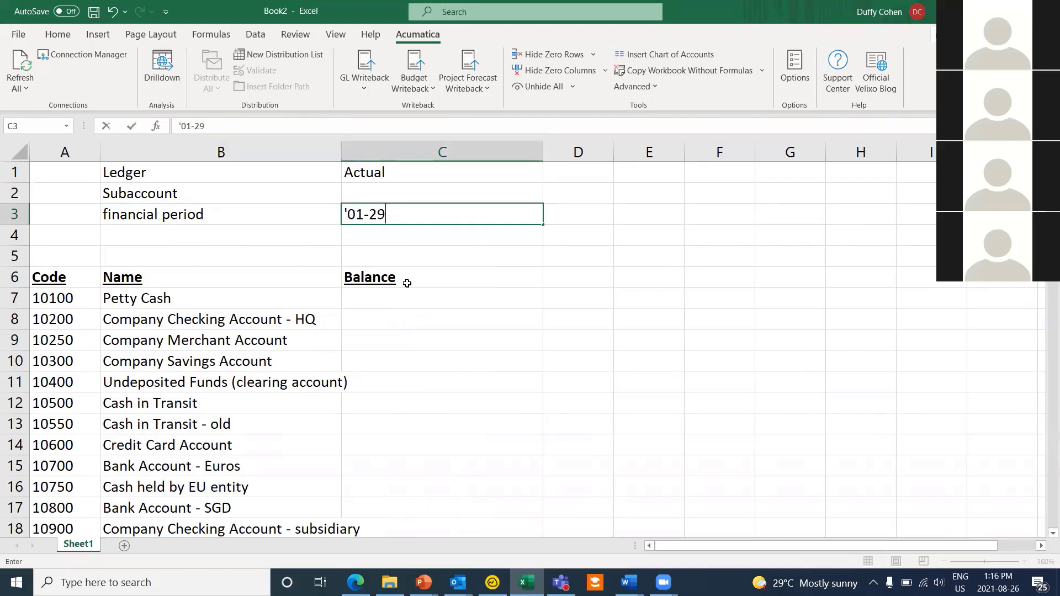
pyautogui.press('BackSpace')
pyautogui.write('020')
pyautogui.doubleClick(416, 297)
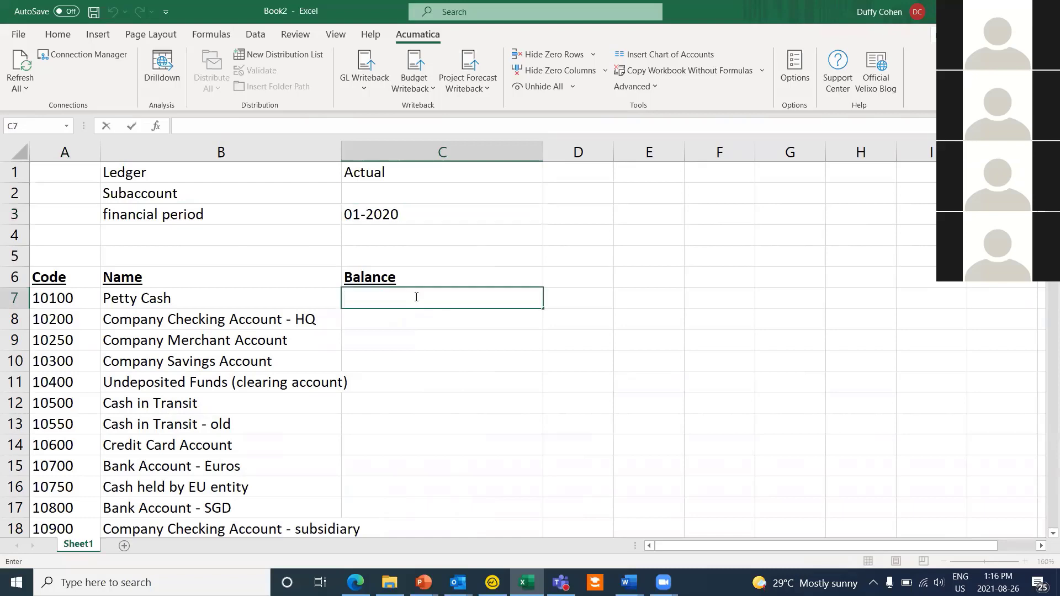
pyautogui.write('=accounten')
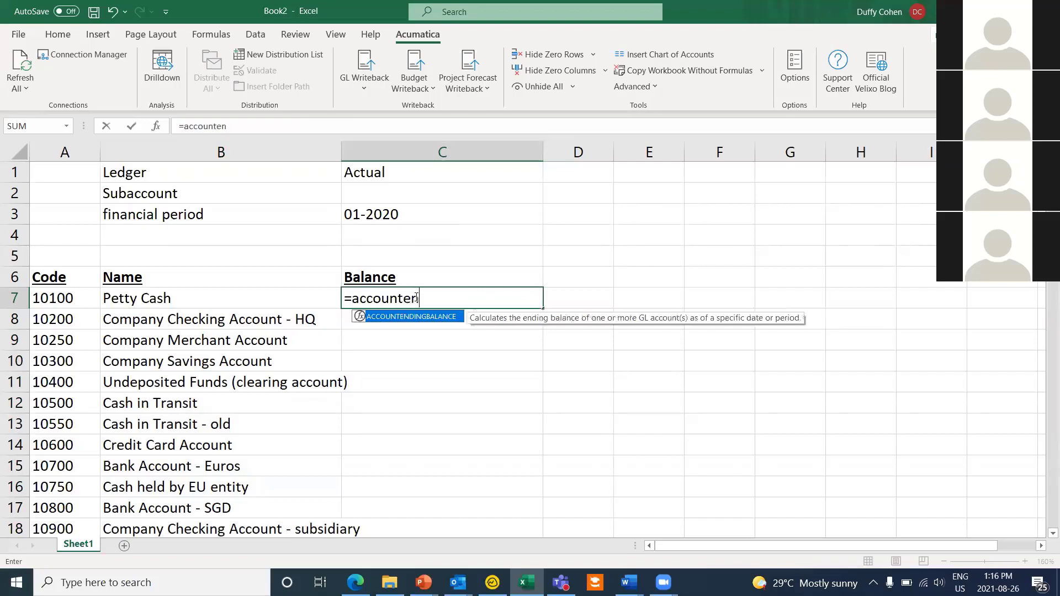
pyautogui.press('BackSpace')
pyautogui.press('BackSpace')
pyautogui.press('BackSpace')
pyautogui.press('BackSpace')
pyautogui.press('BackSpace')
pyautogui.press('BackSpace')
pyautogui.press('BackSpace')
pyautogui.press('BackSpace')
pyautogui.press('BackSpace')
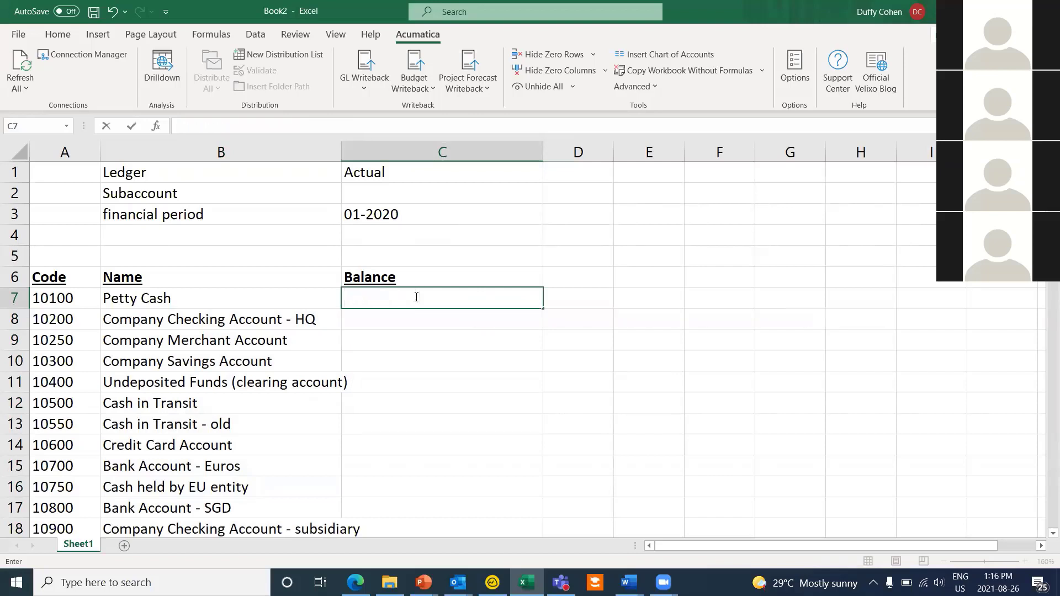
# Step: Insert ACCOUNTENDINGBALANCE from the Acumatica General Ledger category into the Petty Cash balance cell
pyautogui.click(155, 127)
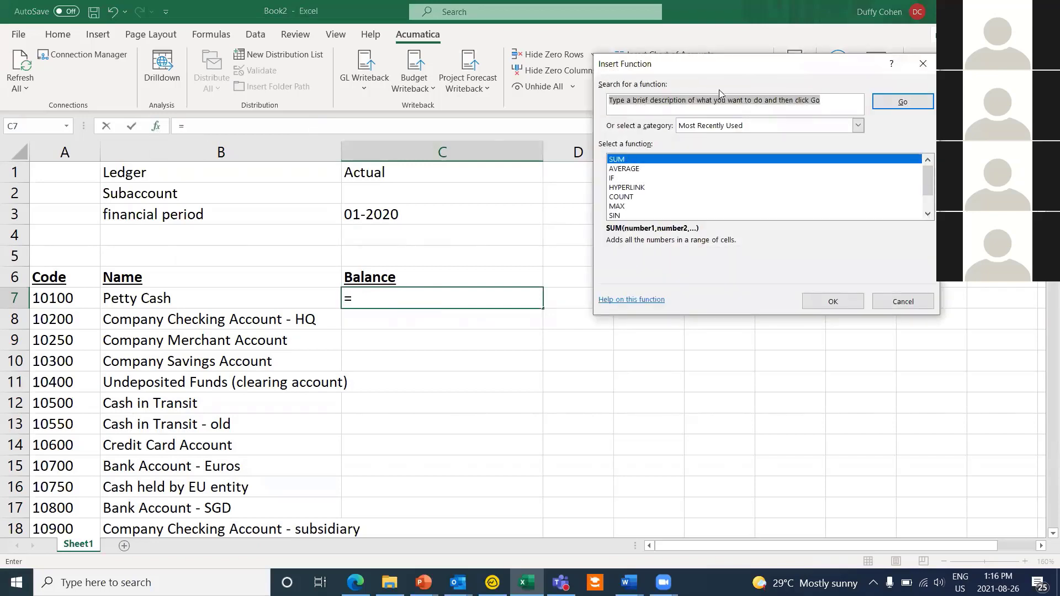
pyautogui.moveTo(745, 65); pyautogui.dragTo(774, 101)
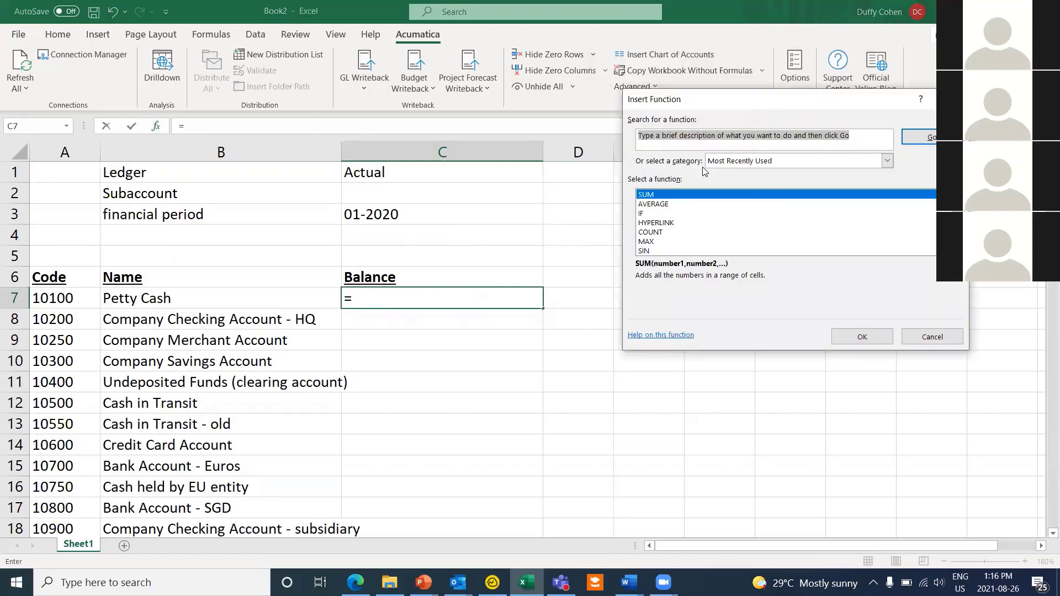
pyautogui.click(802, 160)
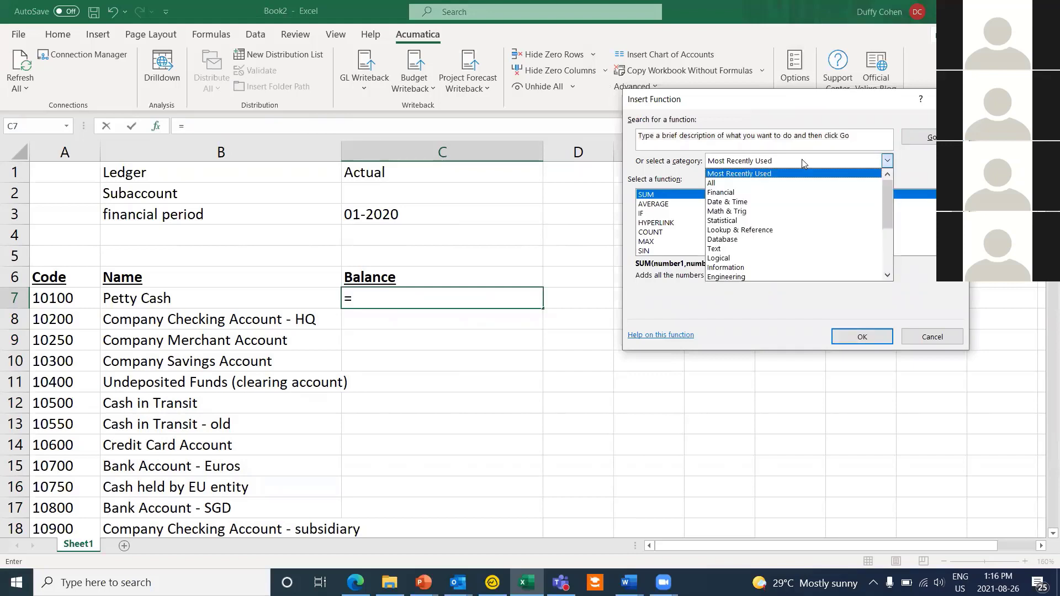
pyautogui.scroll(-3, 803, 194)
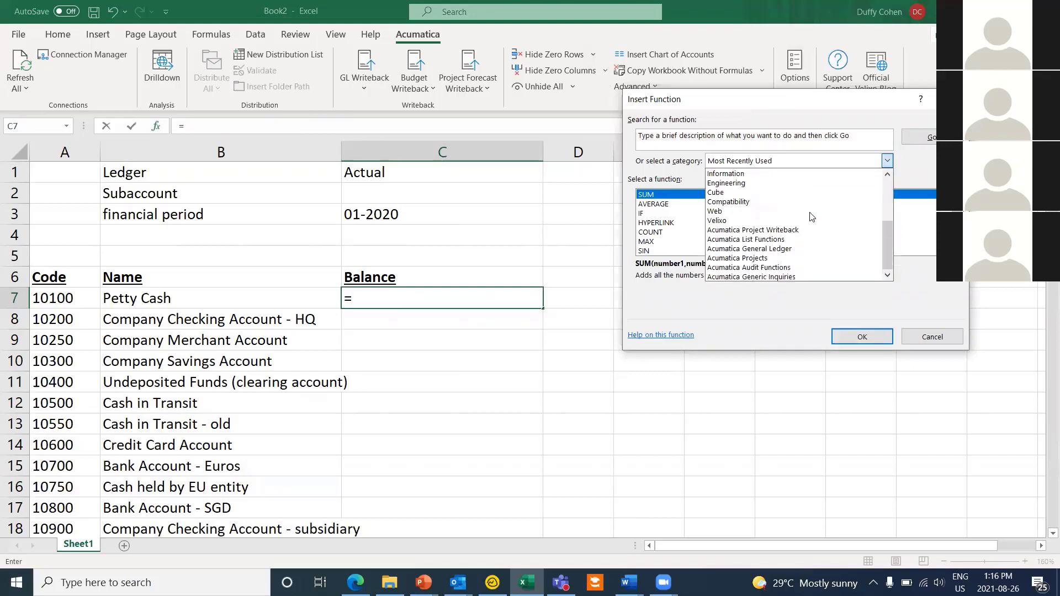
pyautogui.click(826, 248)
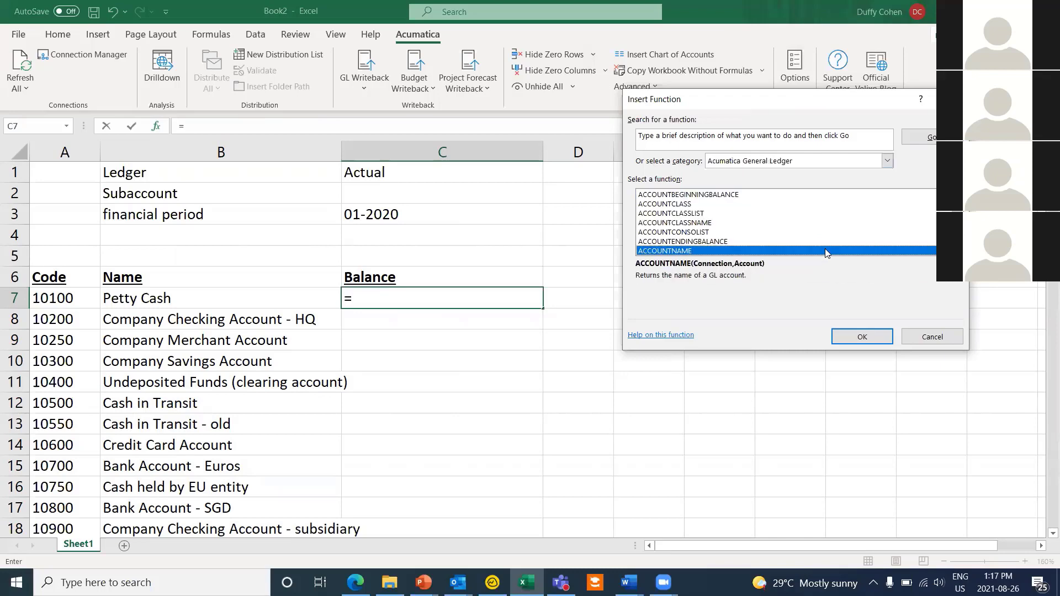
pyautogui.click(721, 241)
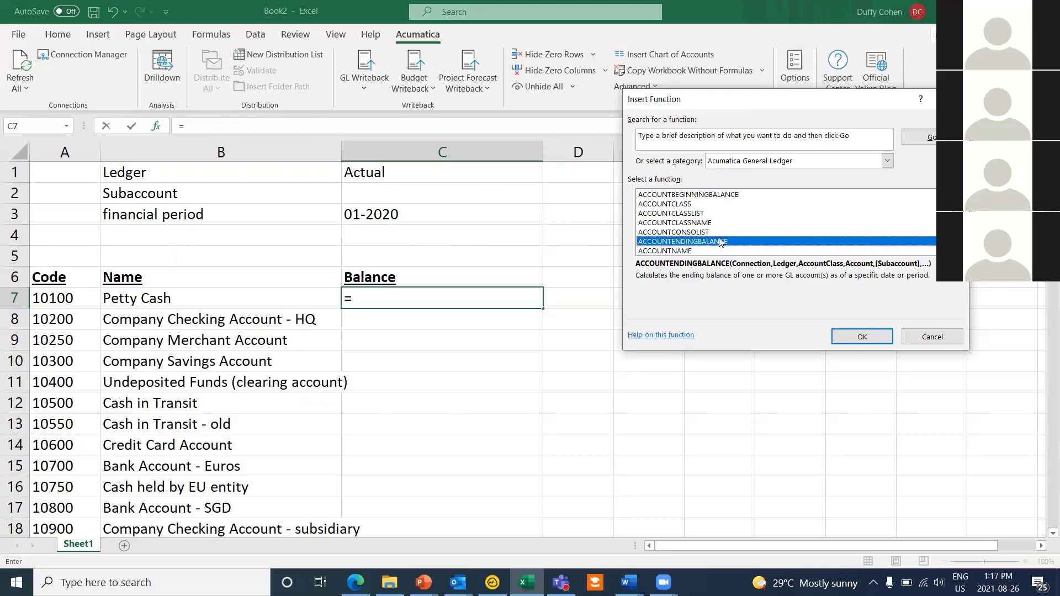
pyautogui.doubleClick(719, 241)
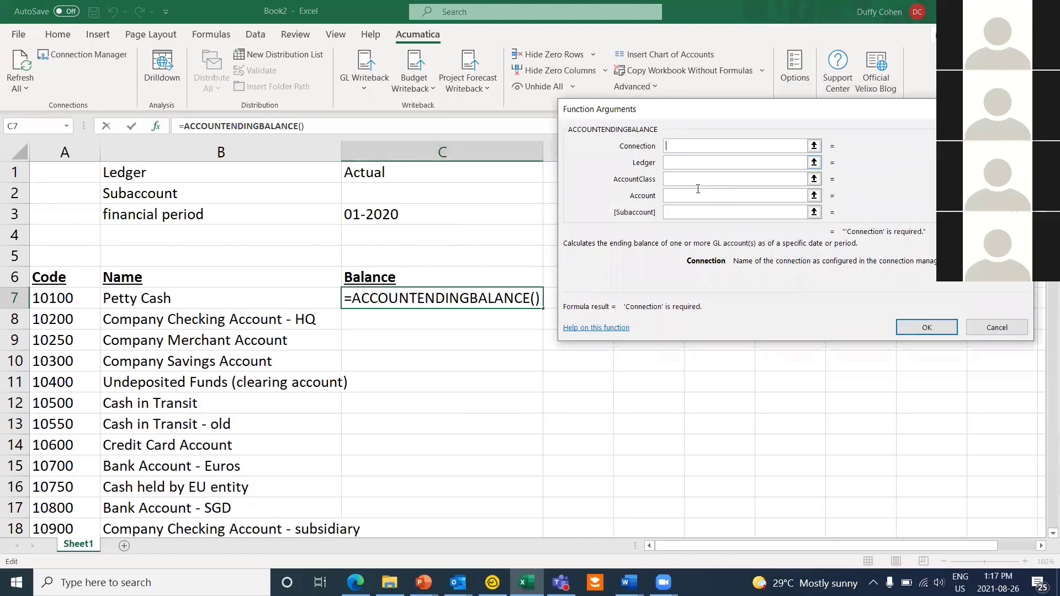
# Step: Set the connection to demo, the ledger to C$1 and the account to $A7
pyautogui.click(768, 147)
pyautogui.write('demo')
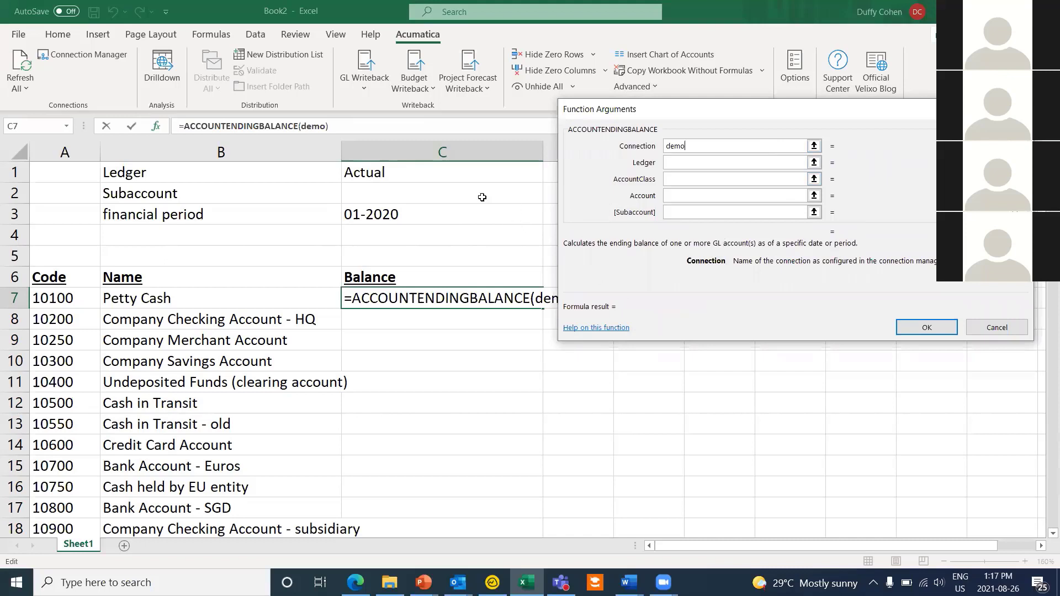
pyautogui.press('Tab')
pyautogui.click(366, 174)
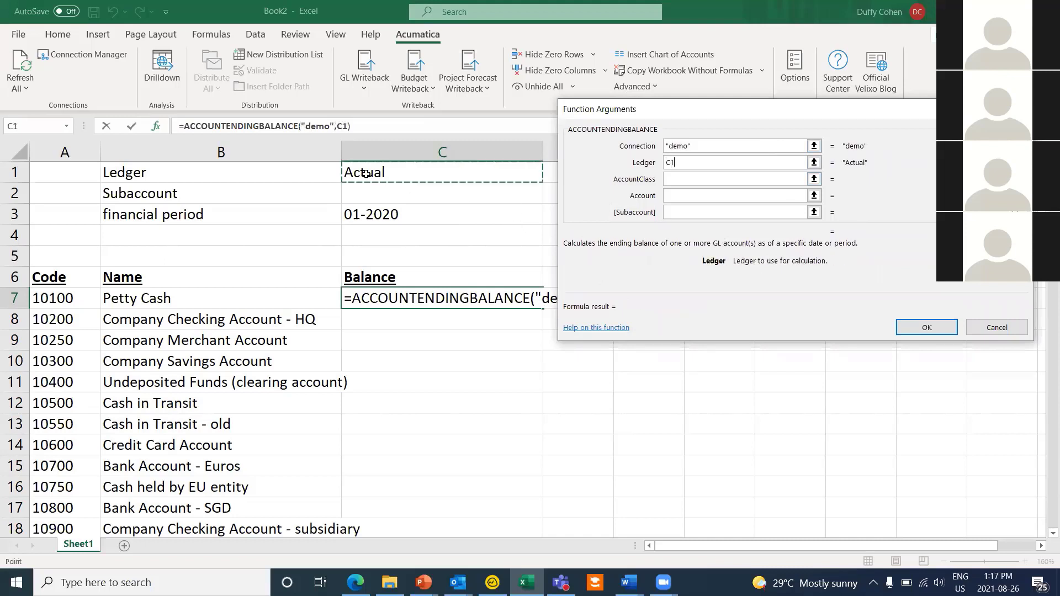
pyautogui.press('F4')
pyautogui.press('F4')
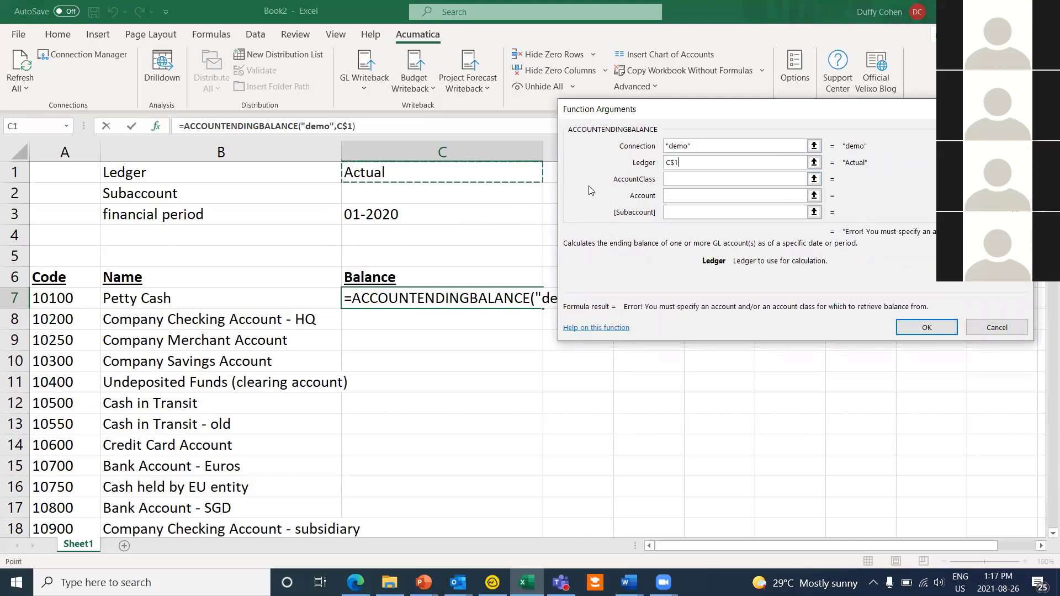
pyautogui.click(679, 195)
pyautogui.click(53, 301)
pyautogui.press('F4')
pyautogui.press('F4')
pyautogui.press('F4')
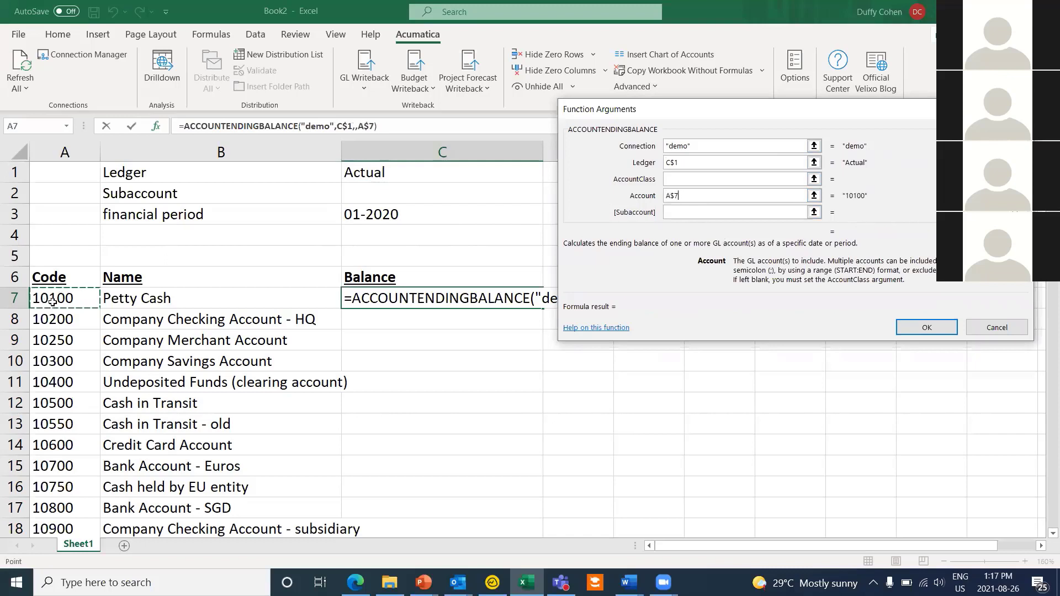
# Step: Set the subaccount to C$2 and the as-of period to C$3, then view the function's online help
pyautogui.click(671, 212)
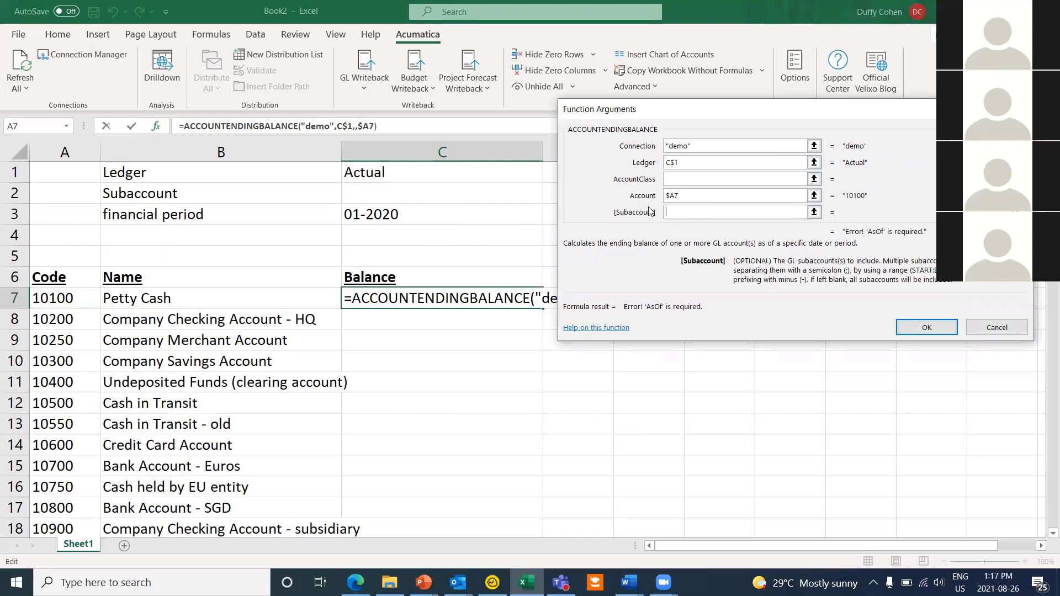
pyautogui.click(355, 199)
pyautogui.press('F4')
pyautogui.press('F4')
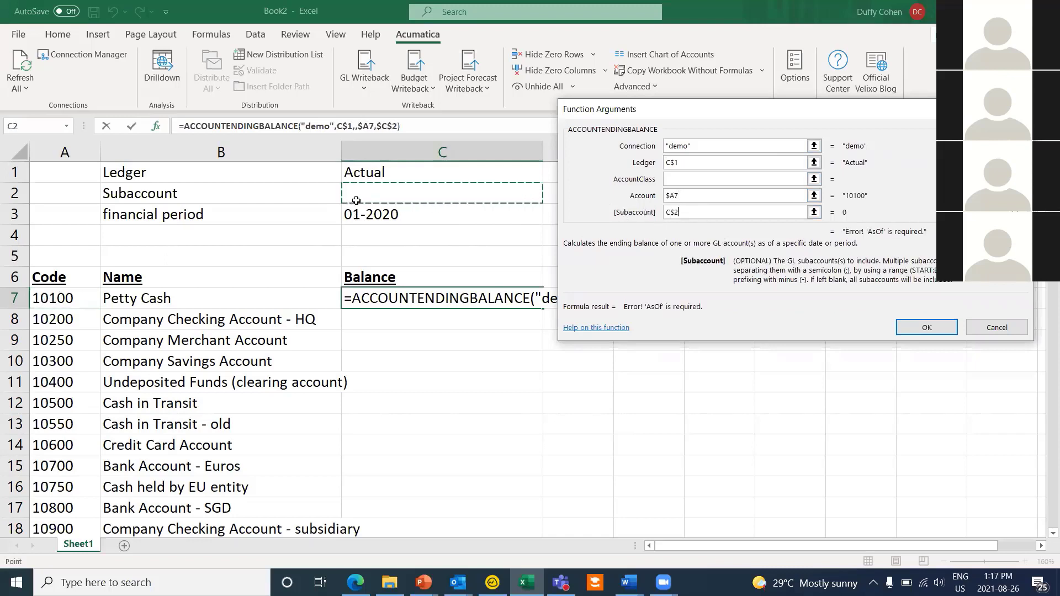
pyautogui.press('Tab')
pyautogui.press('Tab')
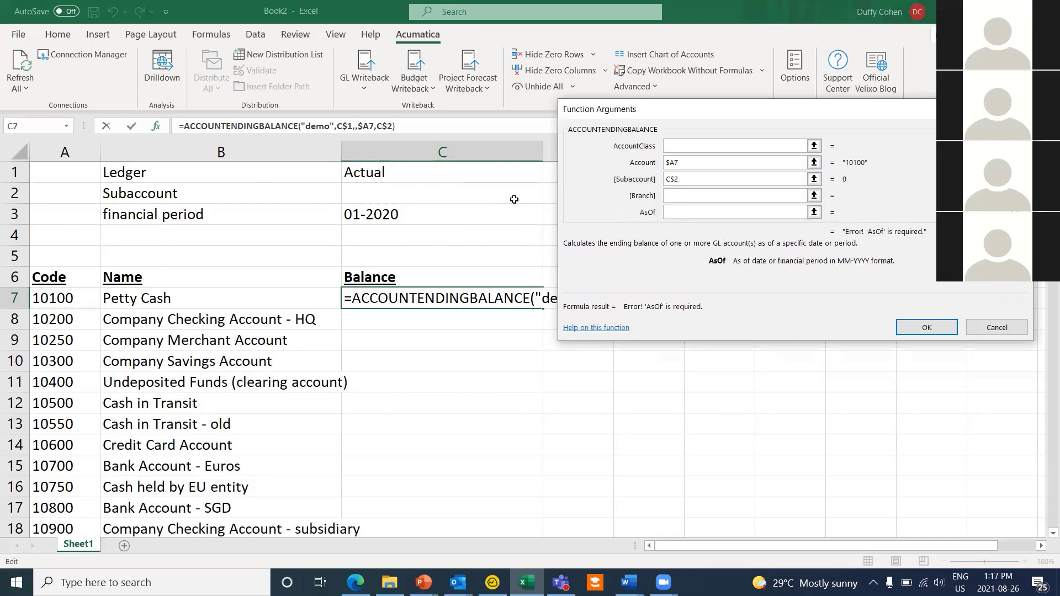
pyautogui.click(509, 206)
pyautogui.press('F4')
pyautogui.press('F4')
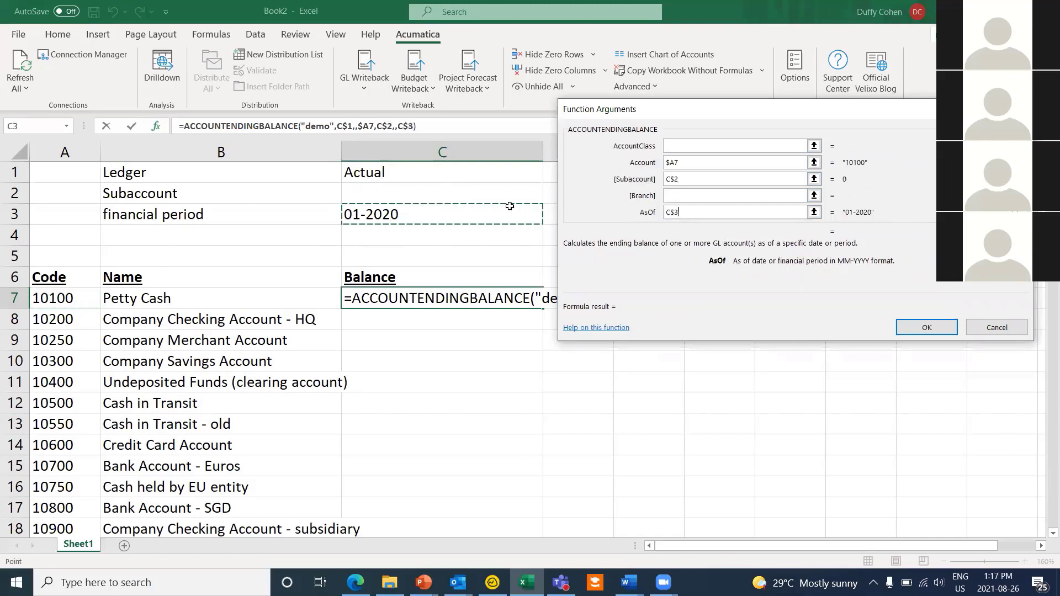
pyautogui.press('Tab')
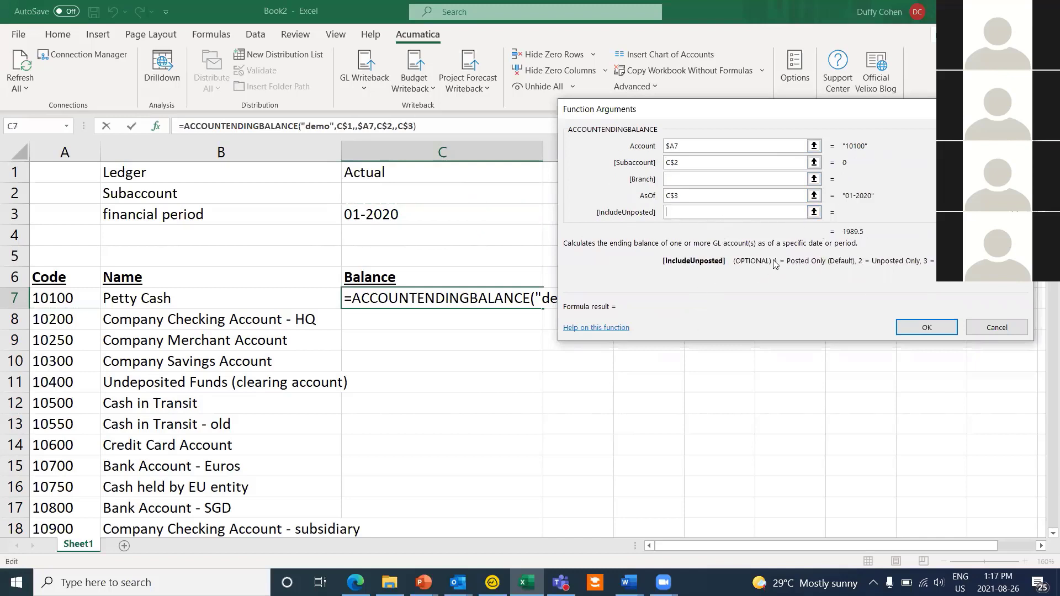
pyautogui.click(612, 330)
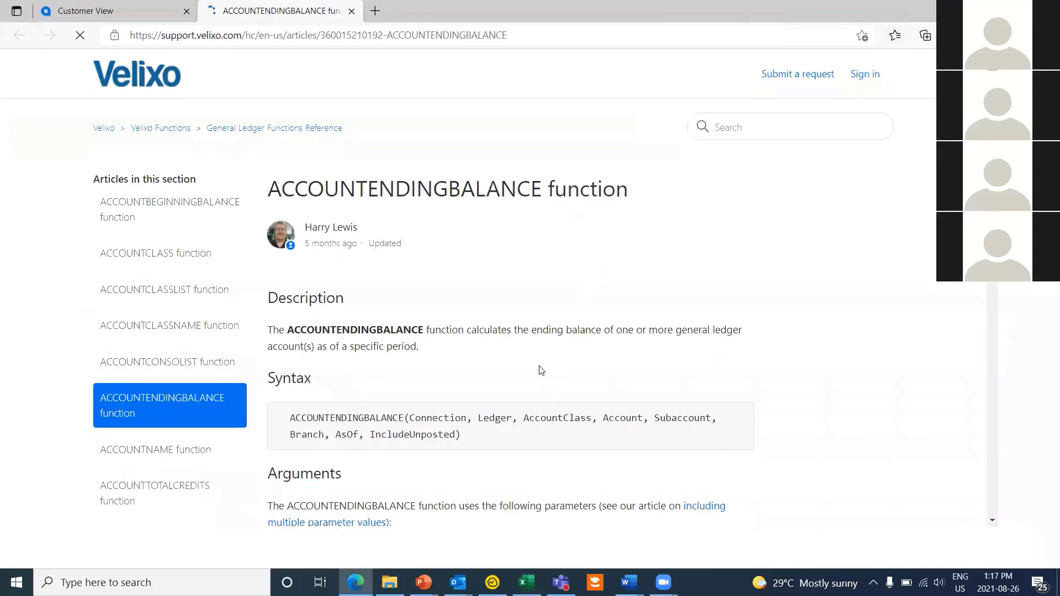
# Step: Scroll through the ACCOUNTENDINGBALANCE article's parameter table and examples, then back up
pyautogui.scroll(-1, 507, 304)
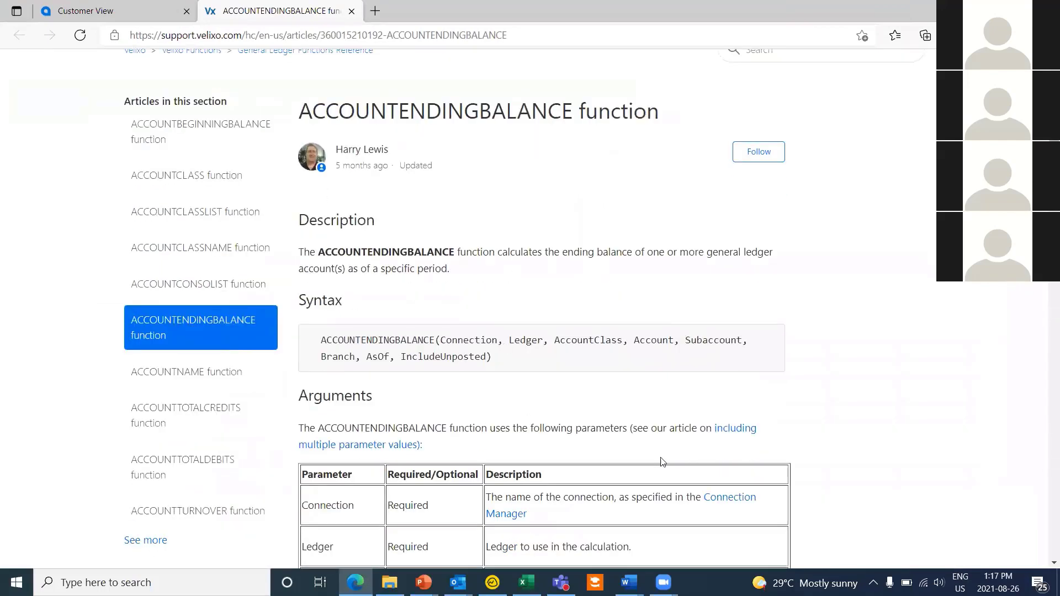
pyautogui.scroll(-2, 291, 282)
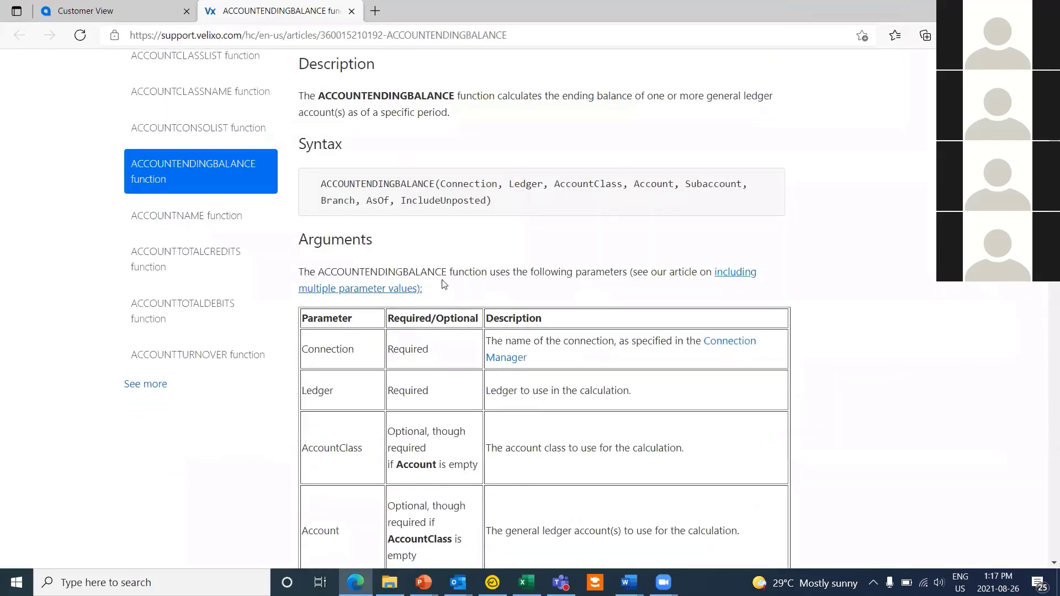
pyautogui.scroll(-2, 596, 429)
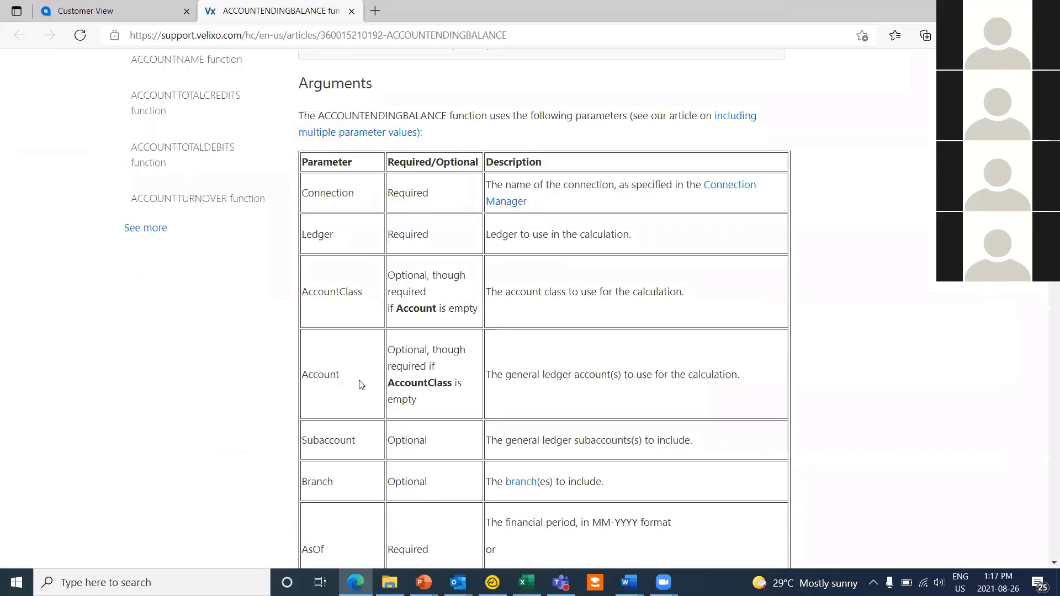
pyautogui.scroll(-5, 361, 385)
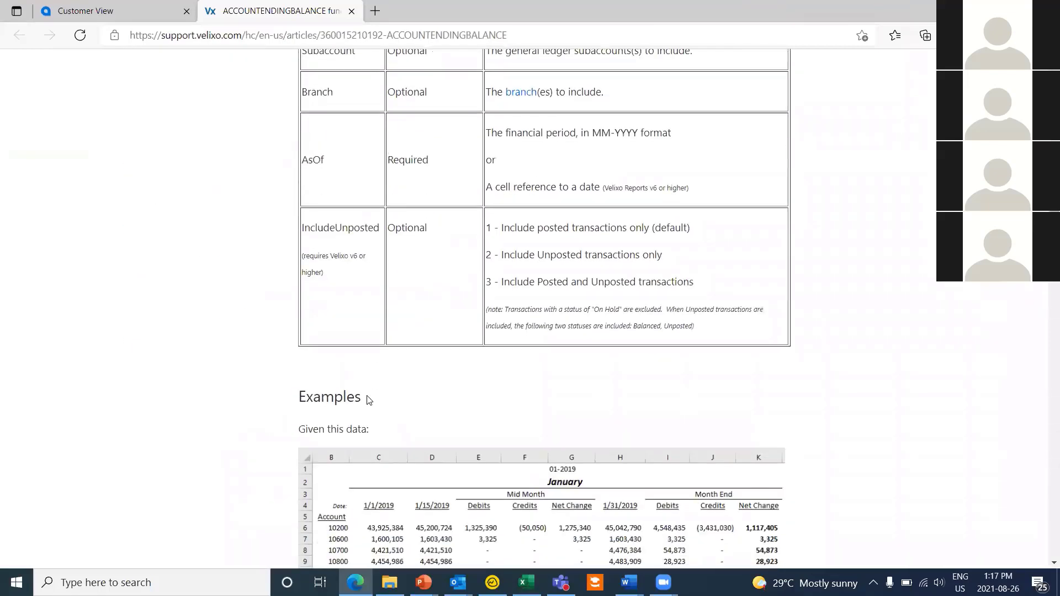
pyautogui.scroll(-5, 403, 406)
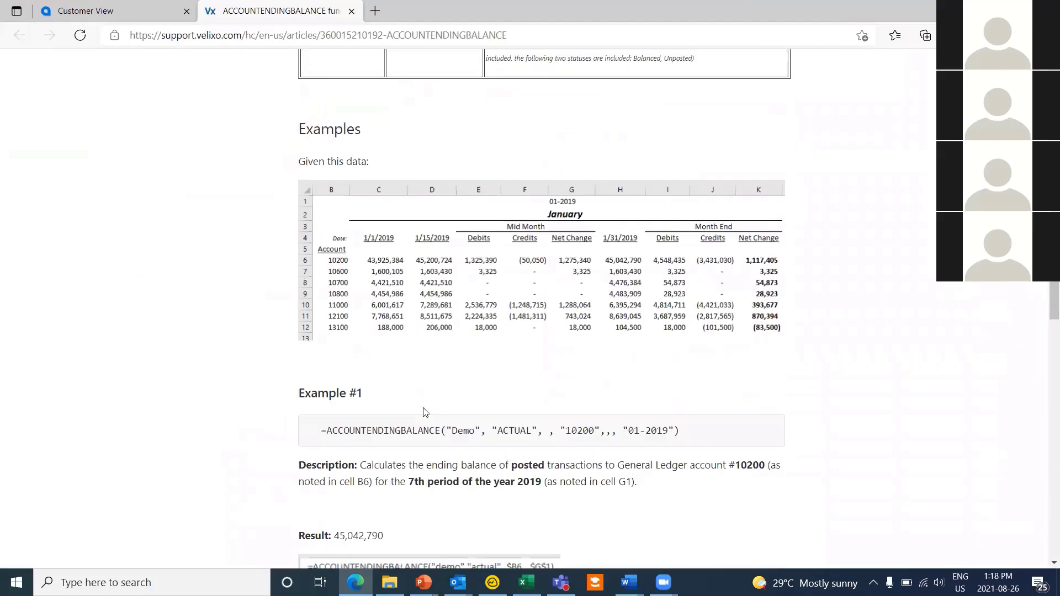
pyautogui.scroll(-4, 576, 356)
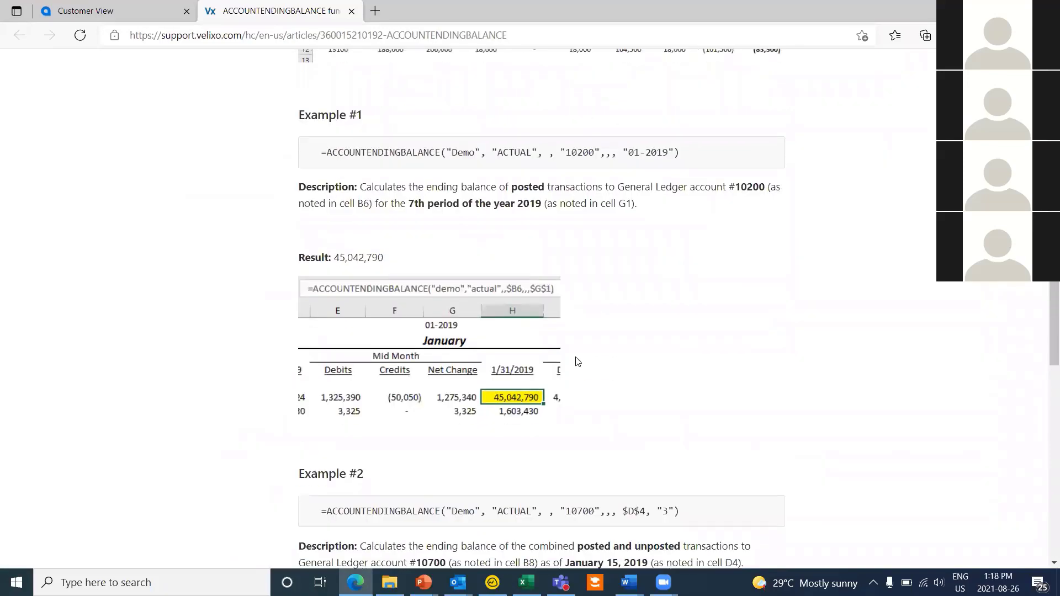
pyautogui.scroll(20, 576, 358)
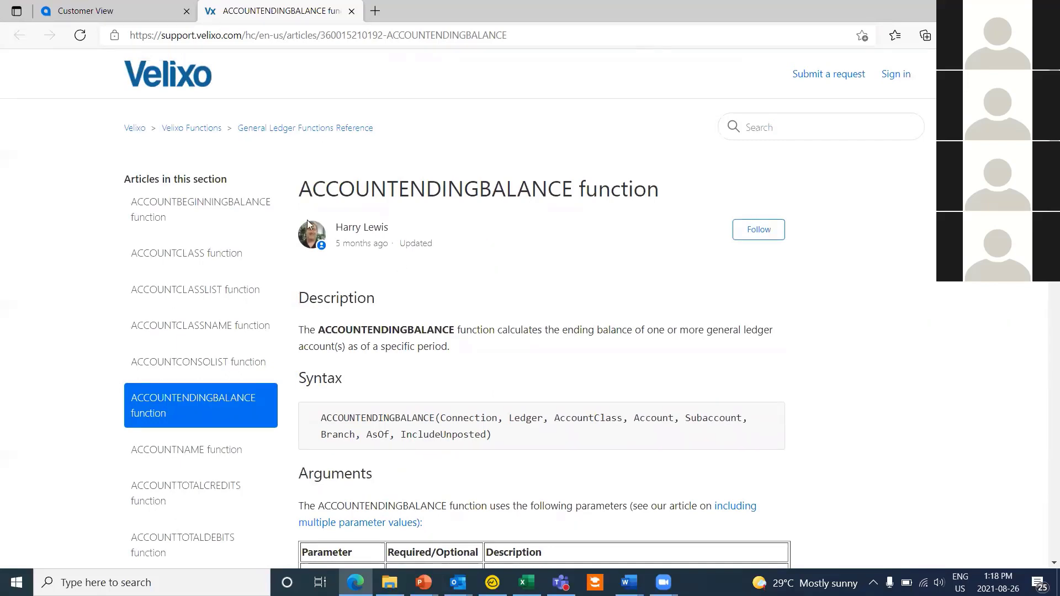
# Step: Browse the Velixo Functions category from the support site home page
pyautogui.click(131, 129)
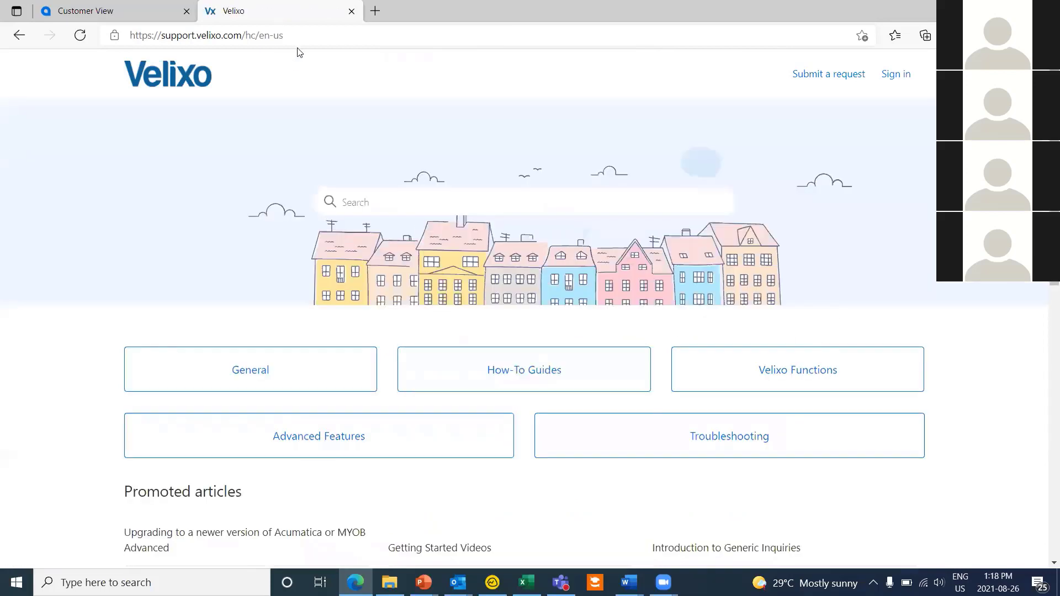
pyautogui.click(166, 37)
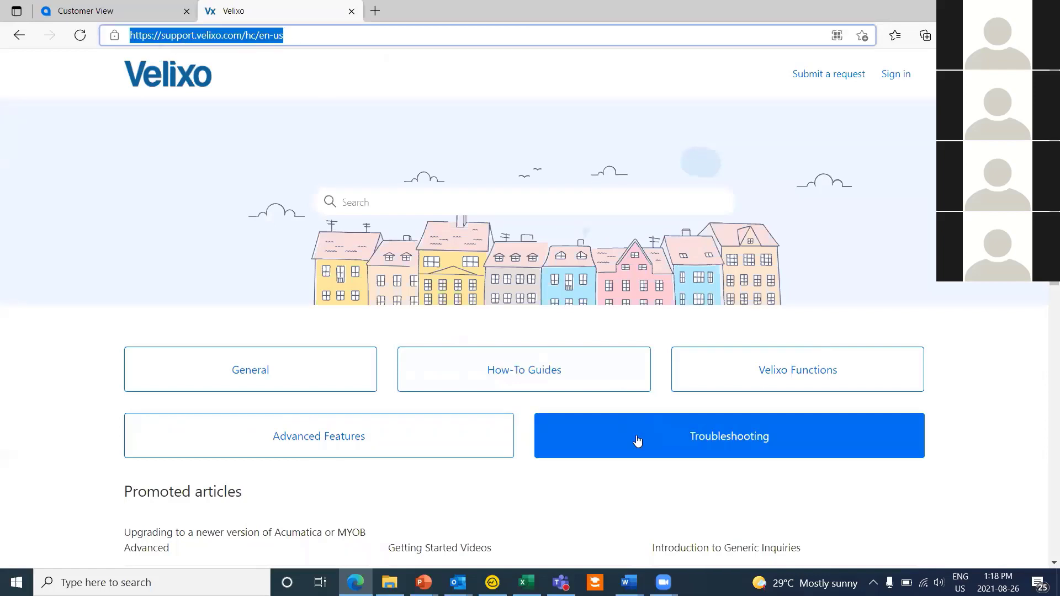
pyautogui.click(668, 494)
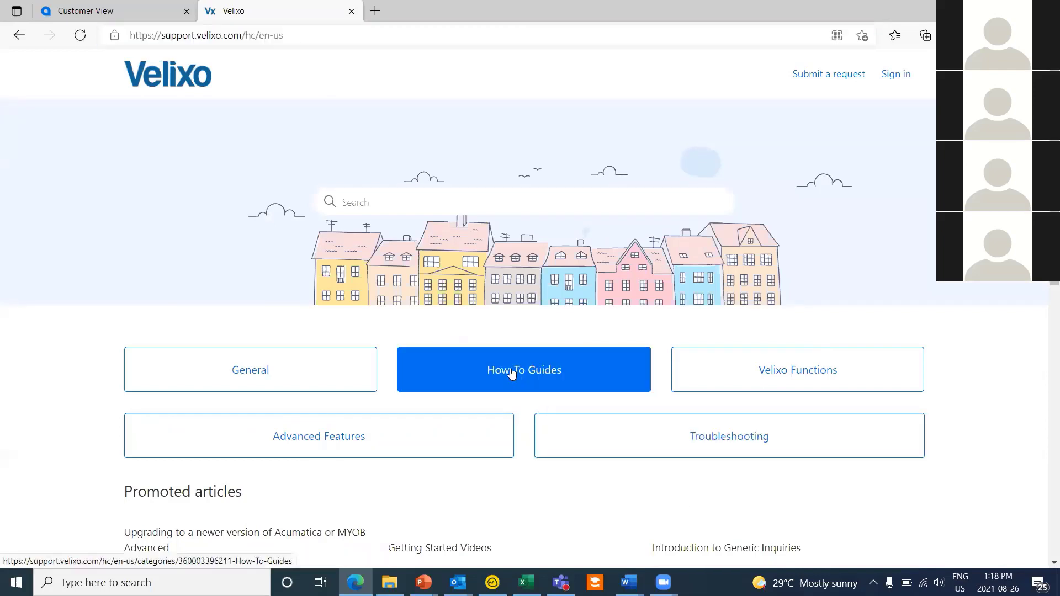
pyautogui.click(771, 369)
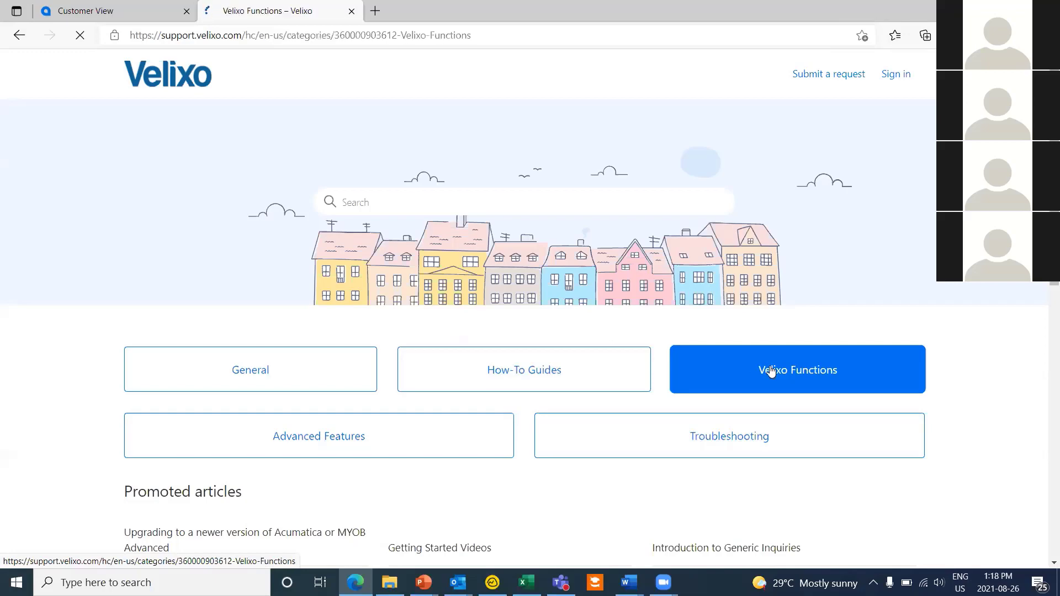
pyautogui.scroll(-5, 769, 371)
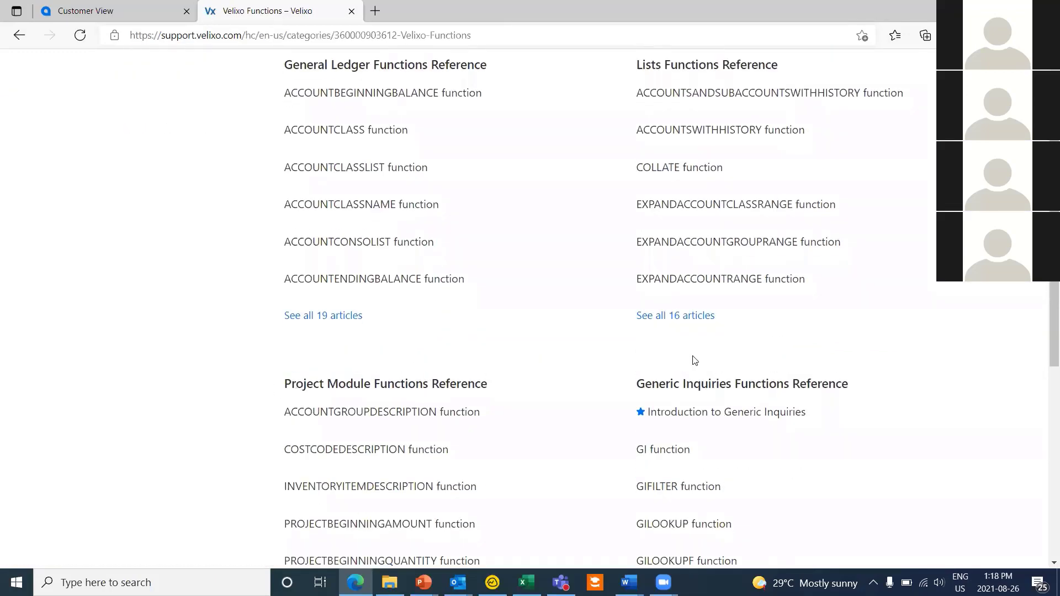
pyautogui.scroll(-1, 692, 364)
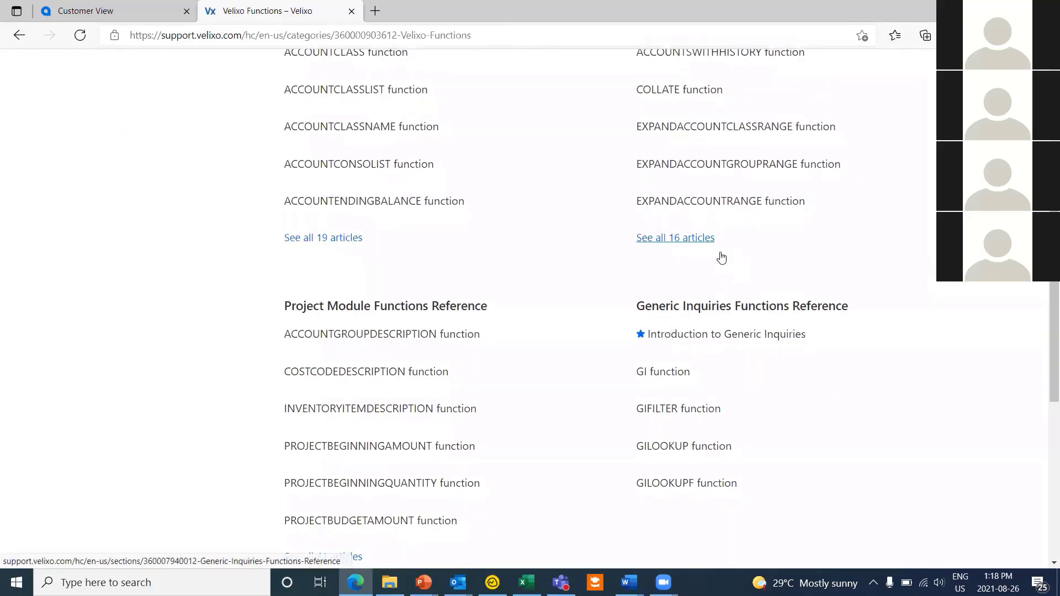
pyautogui.scroll(-1, 701, 251)
pyautogui.scroll(-3, 615, 359)
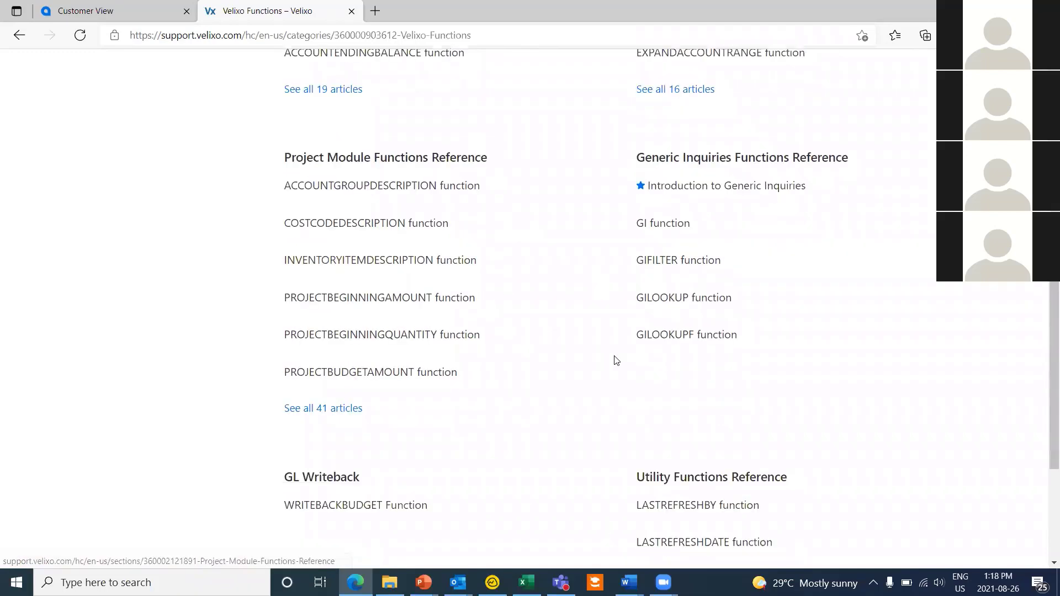
pyautogui.scroll(7, 639, 371)
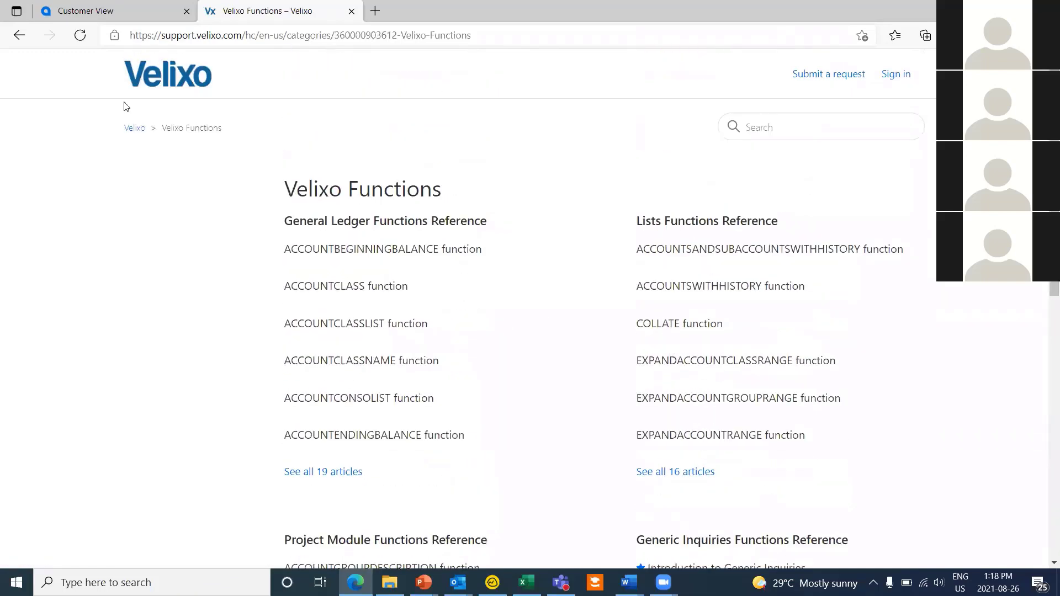
# Step: Open the Getting Started Videos article under How-To Guides
pyautogui.click(127, 130)
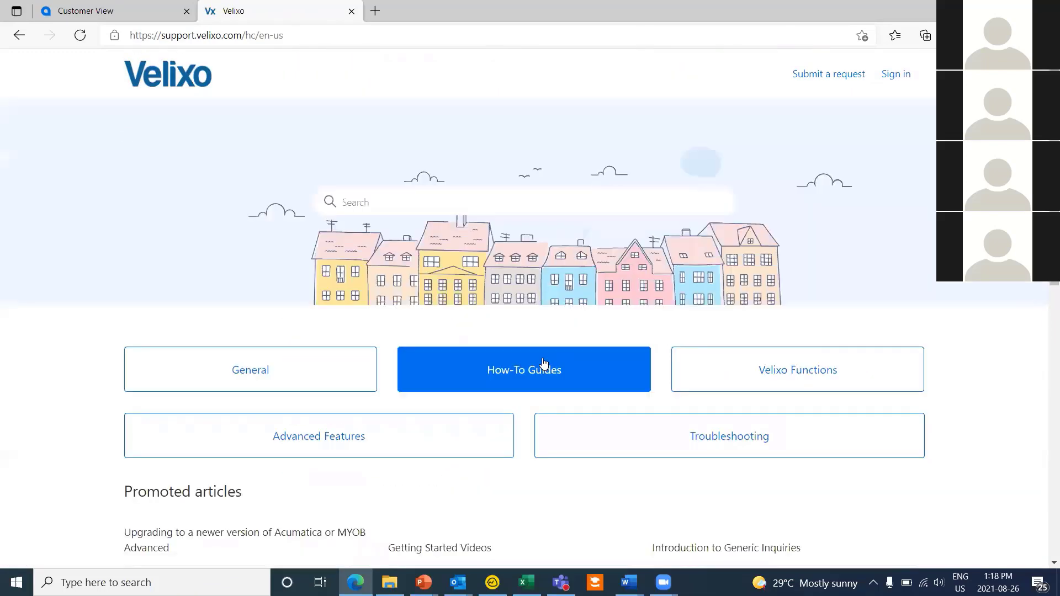
pyautogui.click(580, 378)
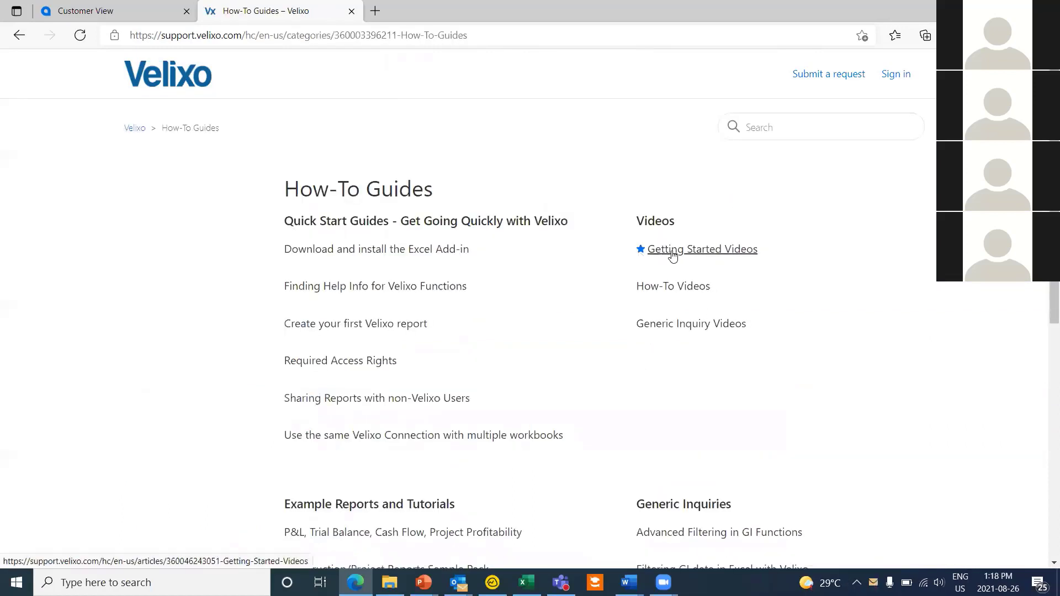
pyautogui.click(673, 252)
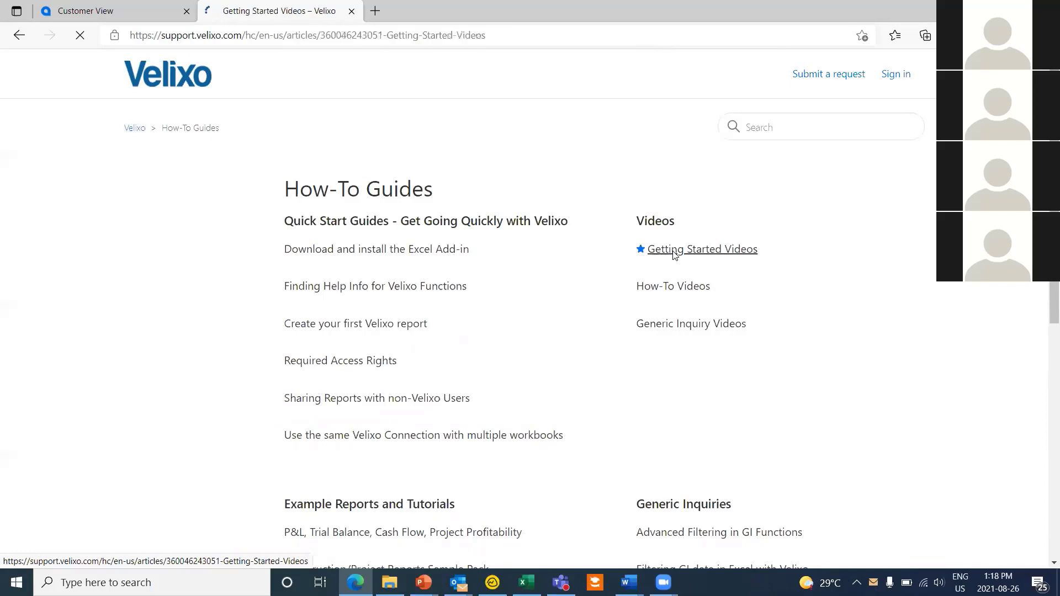
pyautogui.scroll(-4, 630, 272)
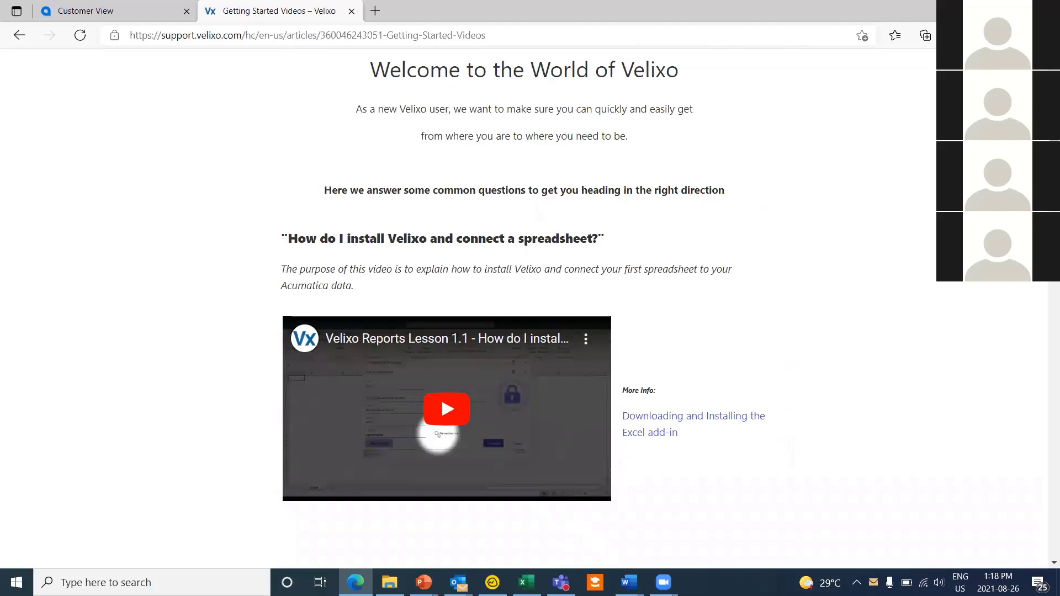
# Step: Back in Excel, insert the balance formula (1989.5 for Petty Cash) and fill it down column C
pyautogui.click(981, 9)
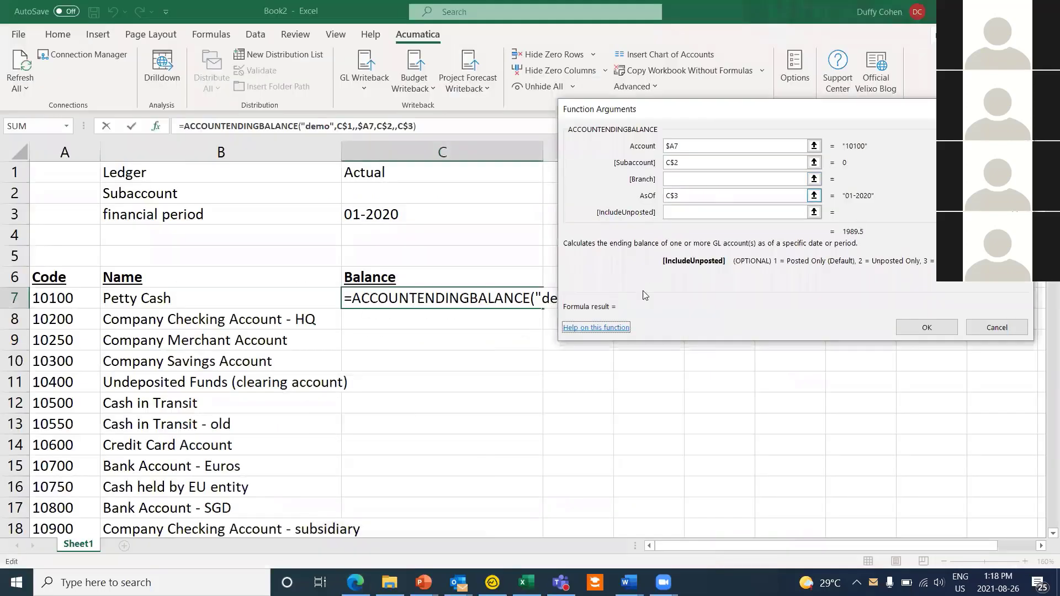
pyautogui.click(932, 330)
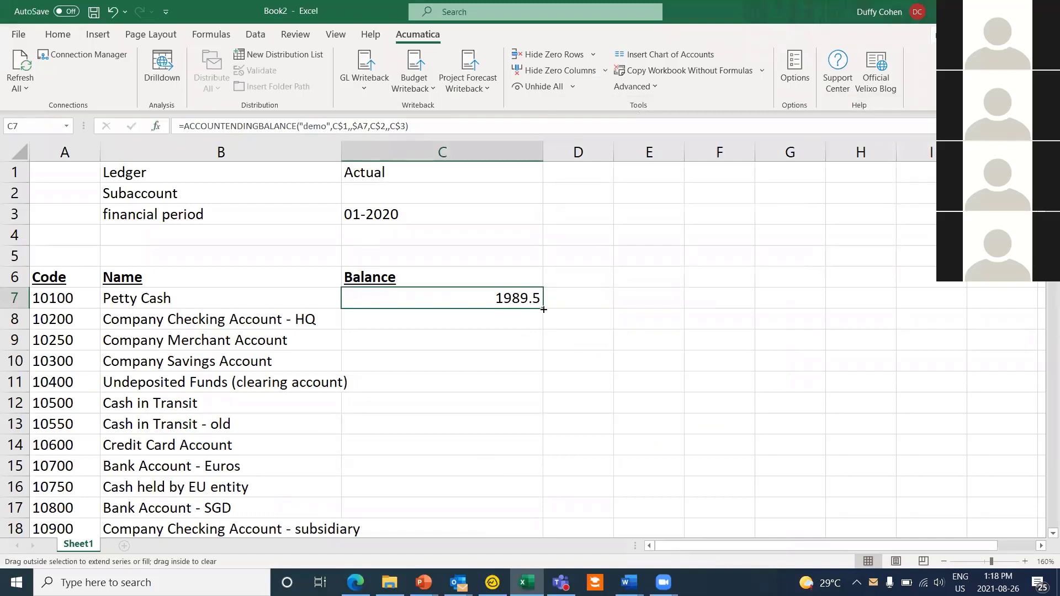
pyautogui.doubleClick(540, 302)
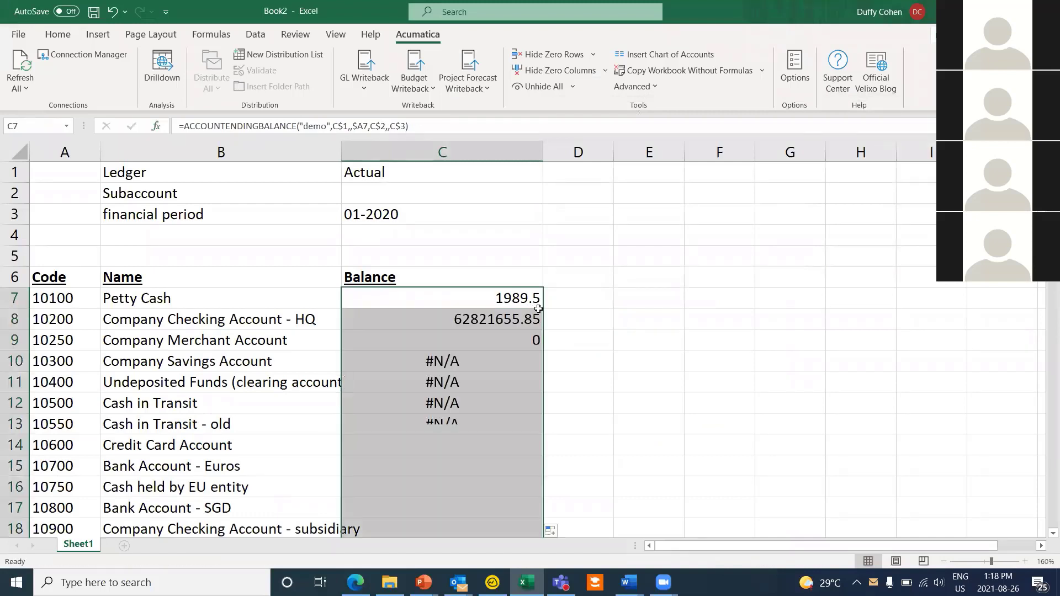
pyautogui.click(58, 35)
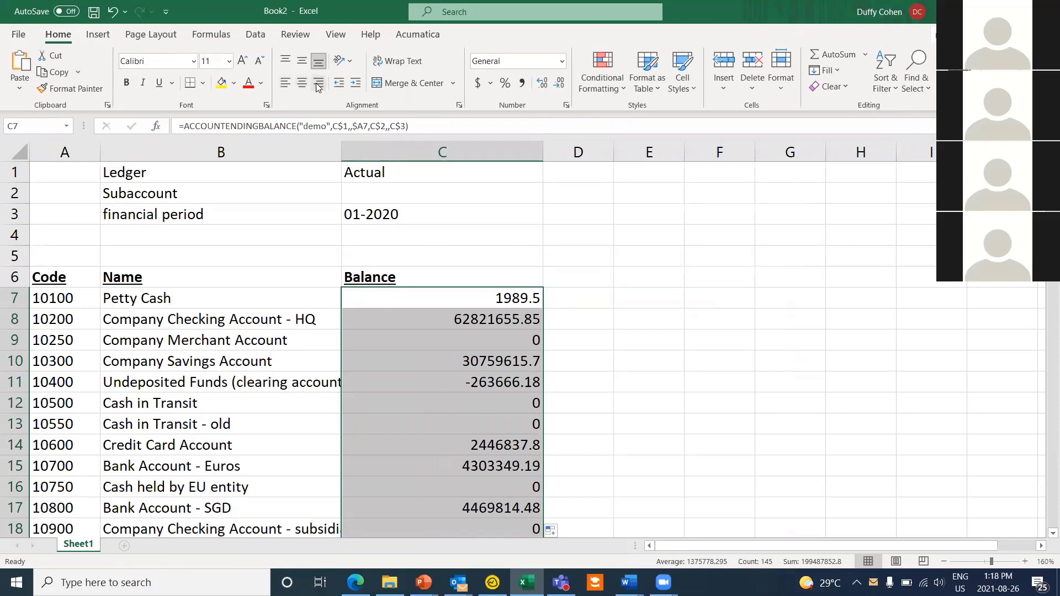
# Step: Format the balances as currency and paste a copy of column C into a widened column D
pyautogui.click(478, 84)
pyautogui.click(484, 172)
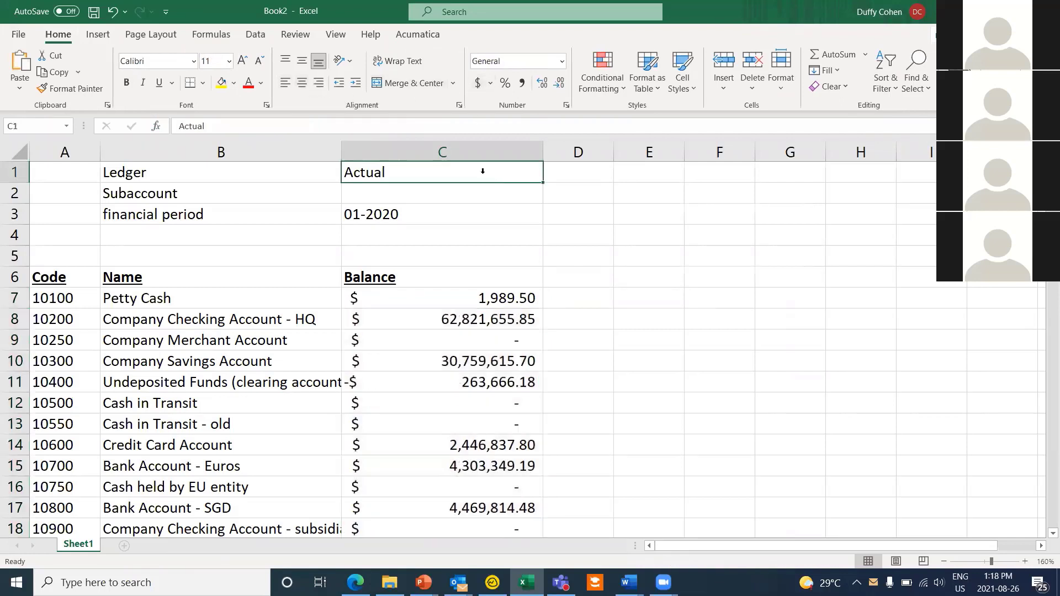
pyautogui.click(458, 151)
pyautogui.rightClick(459, 151)
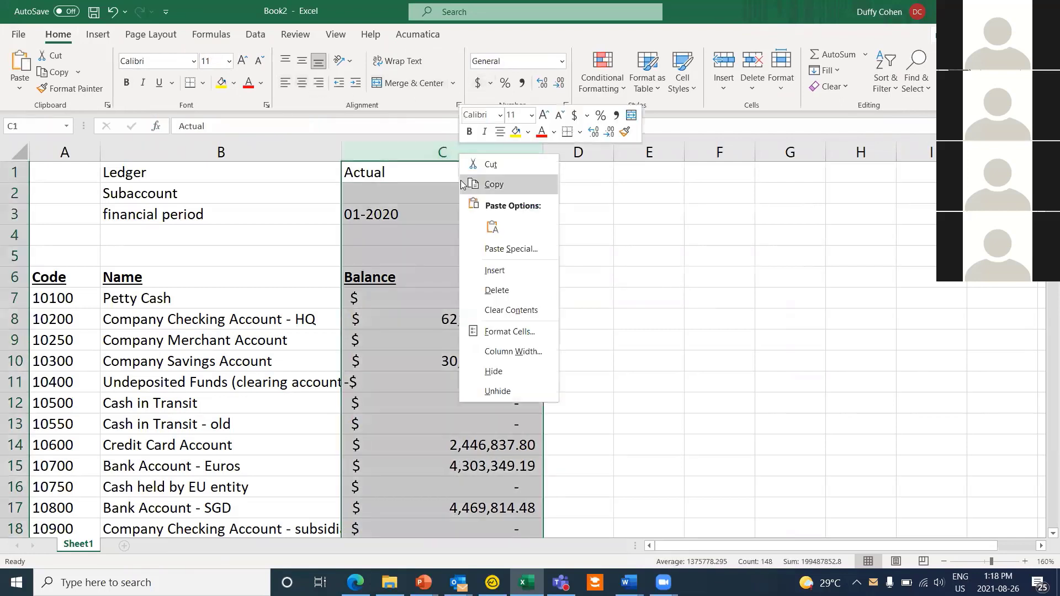
pyautogui.click(503, 185)
pyautogui.click(578, 151)
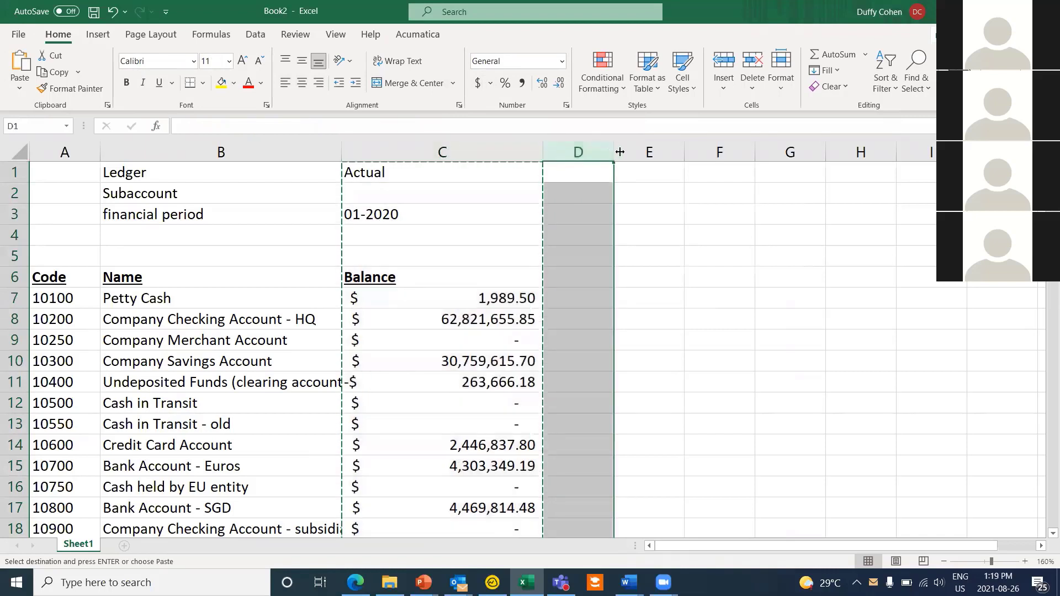
pyautogui.moveTo(613, 151); pyautogui.dragTo(756, 152)
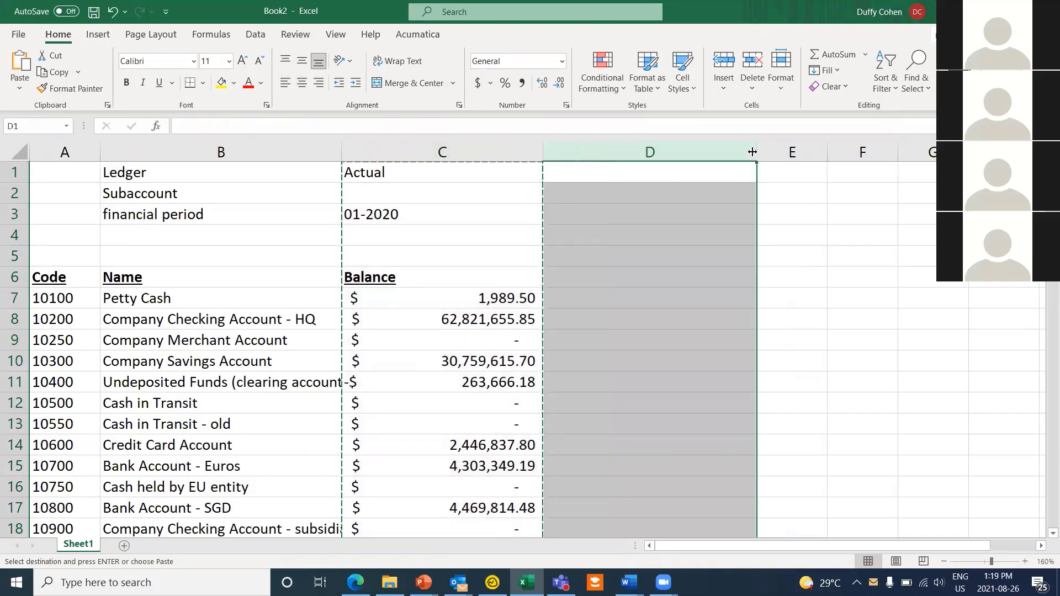
pyautogui.rightClick(650, 151)
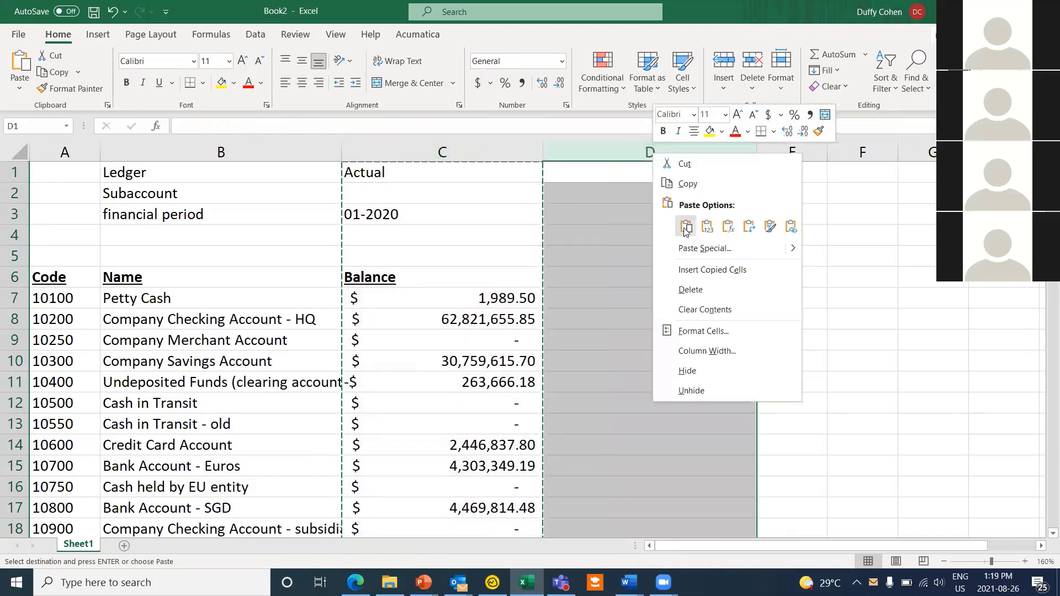
pyautogui.click(685, 224)
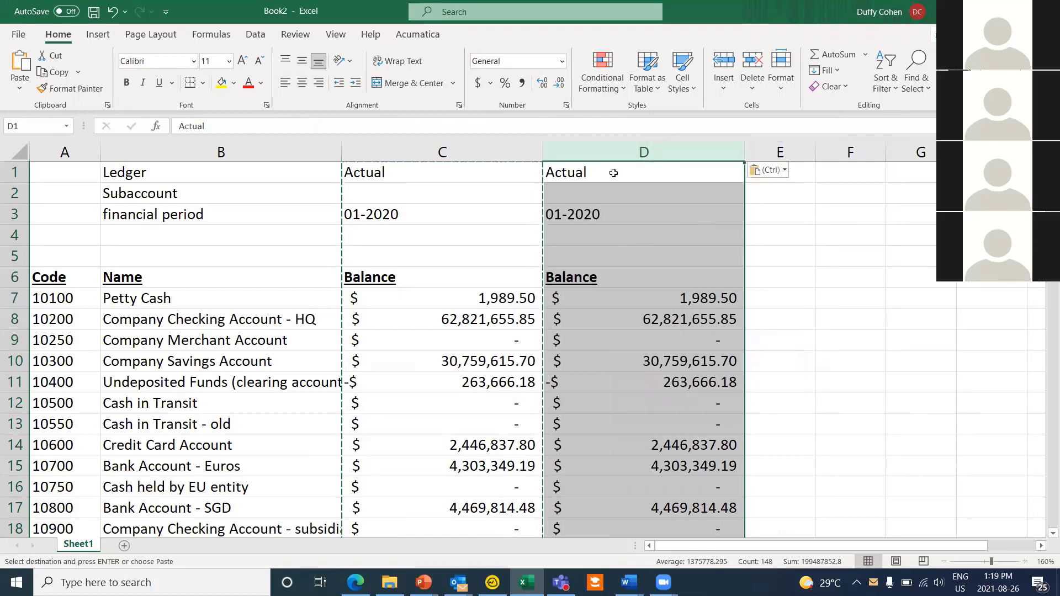
pyautogui.click(613, 174)
pyautogui.click(485, 231)
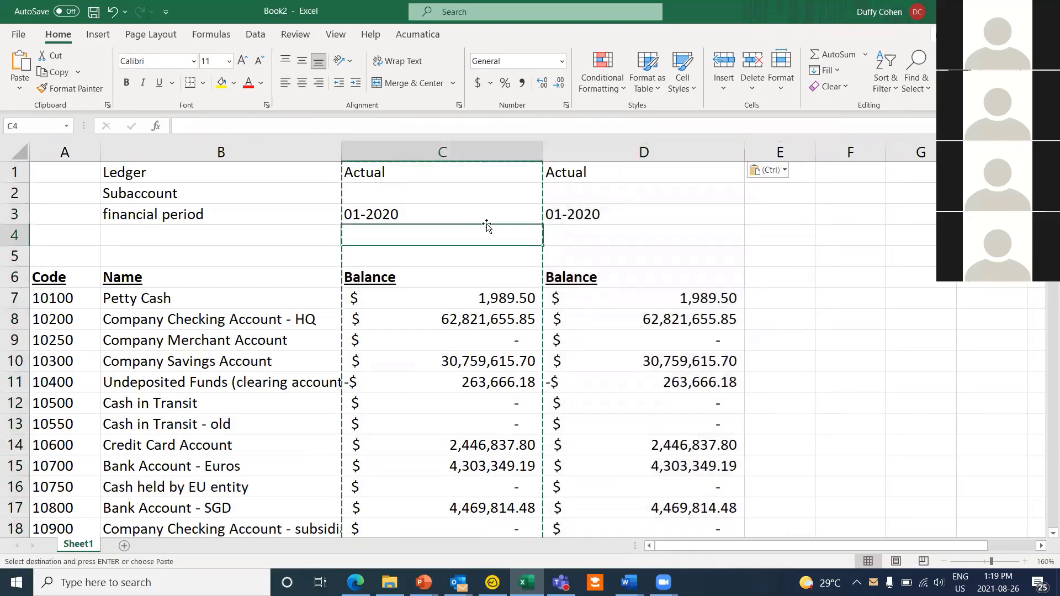
pyautogui.press('Escape')
# Step: Change column D's financial period in D3 to 01-2019
pyautogui.doubleClick(646, 215)
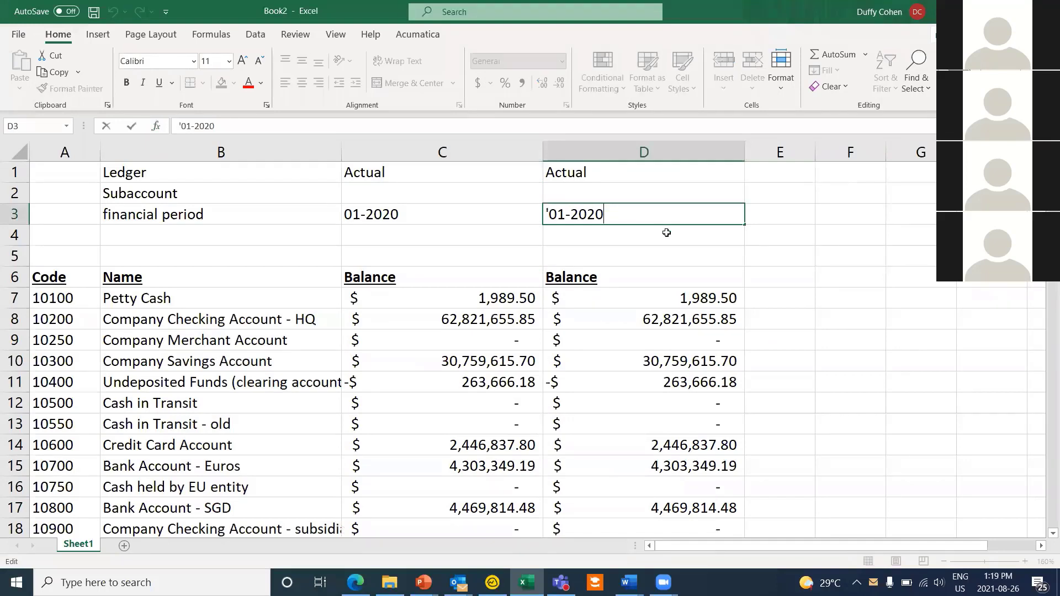
pyautogui.press('BackSpace')
pyautogui.press('BackSpace')
pyautogui.write('19')
pyautogui.press('Return')
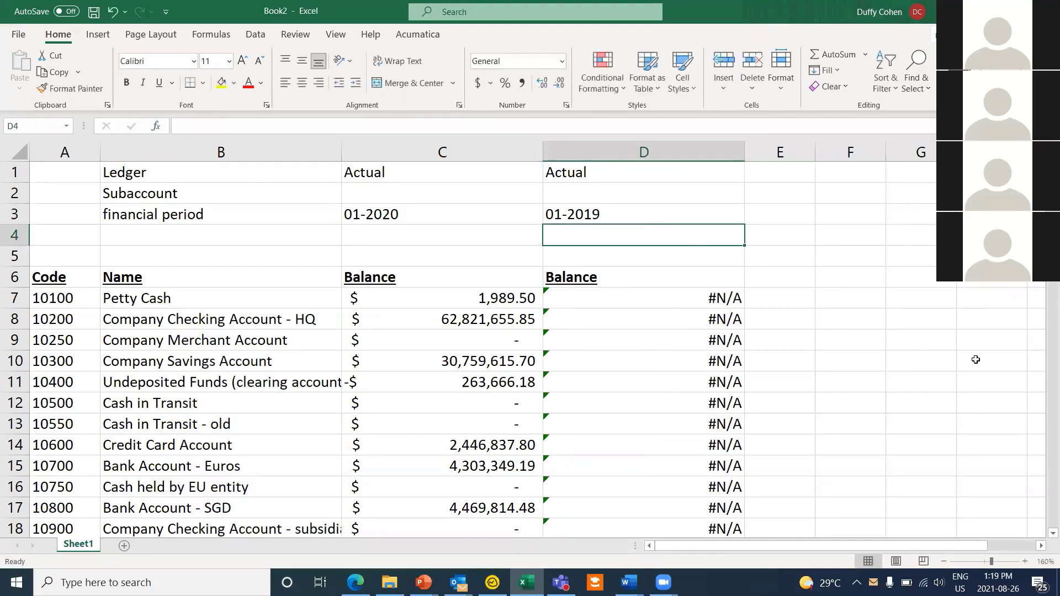
# Step: Change the ledger in D1 from Actual to budget
pyautogui.scroll(-2, 837, 307)
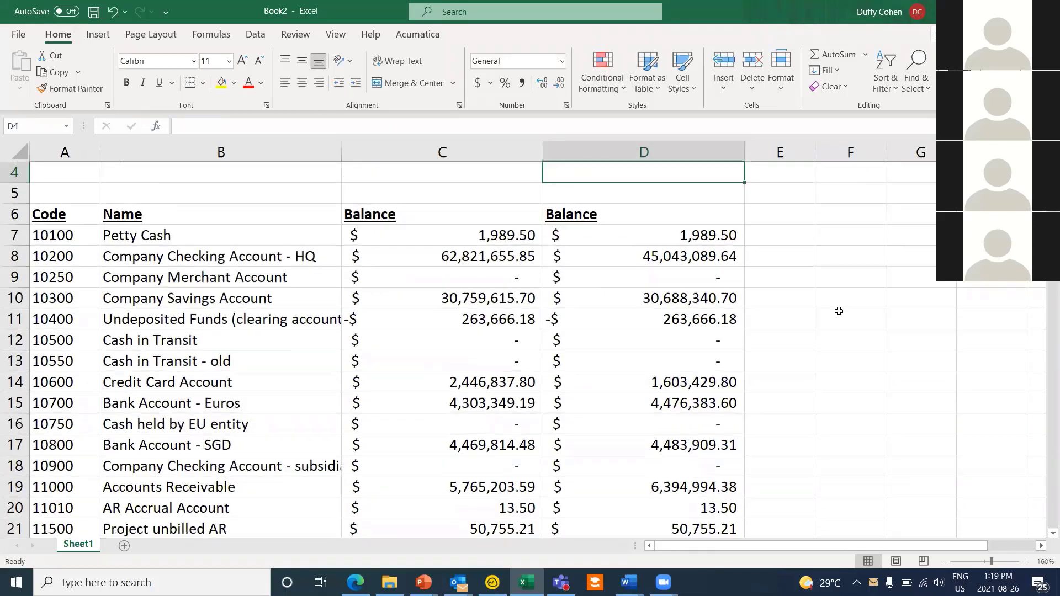
pyautogui.scroll(2, 522, 175)
pyautogui.doubleClick(626, 176)
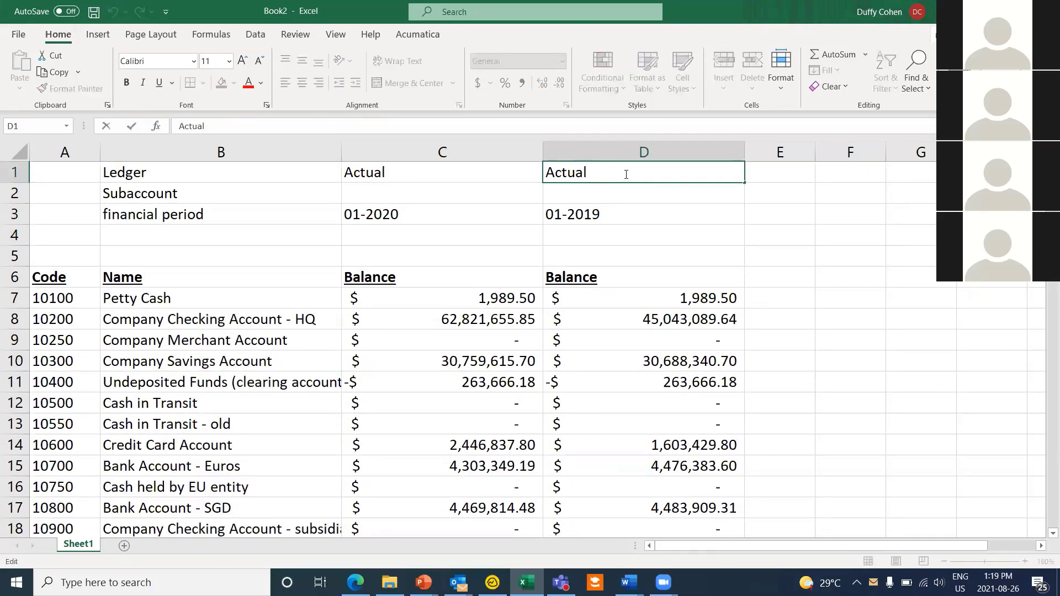
pyautogui.press('BackSpace')
pyautogui.press('BackSpace')
pyautogui.press('BackSpace')
pyautogui.press('BackSpace')
pyautogui.press('BackSpace')
pyautogui.press('BackSpace')
pyautogui.write('bu')
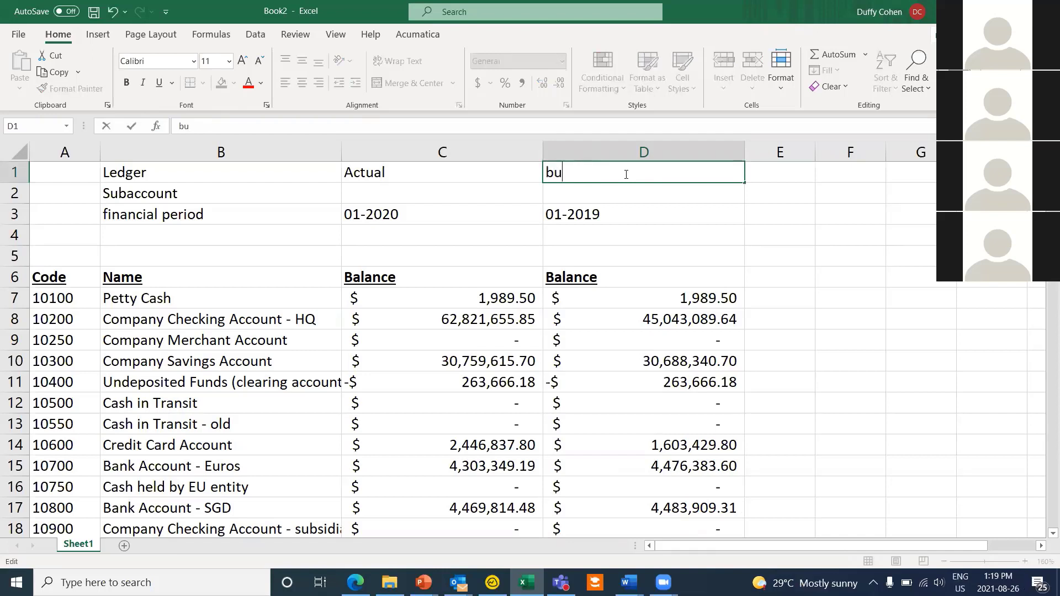
pyautogui.write('dget')
pyautogui.click(629, 215)
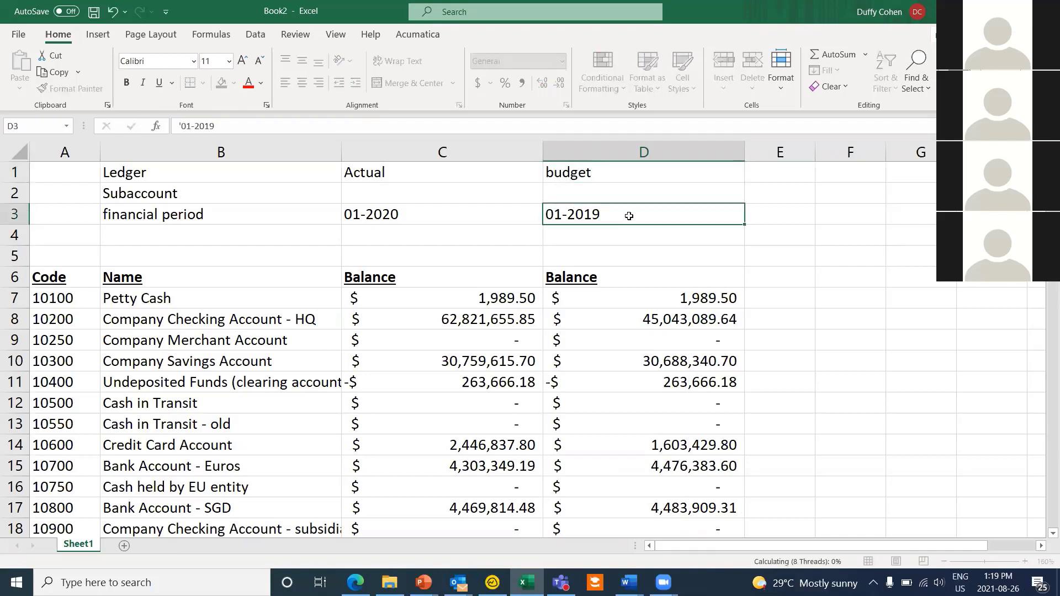
# Step: Set D3's period back to 01-2020 and widen column E
pyautogui.doubleClick(629, 215)
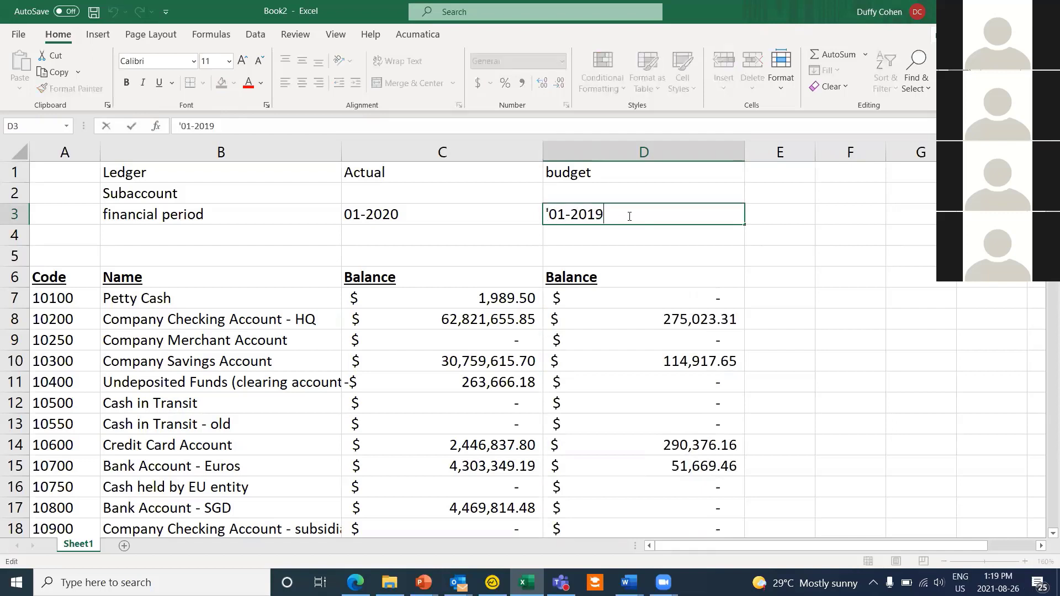
pyautogui.press('BackSpace')
pyautogui.press('BackSpace')
pyautogui.write('20')
pyautogui.press('Return')
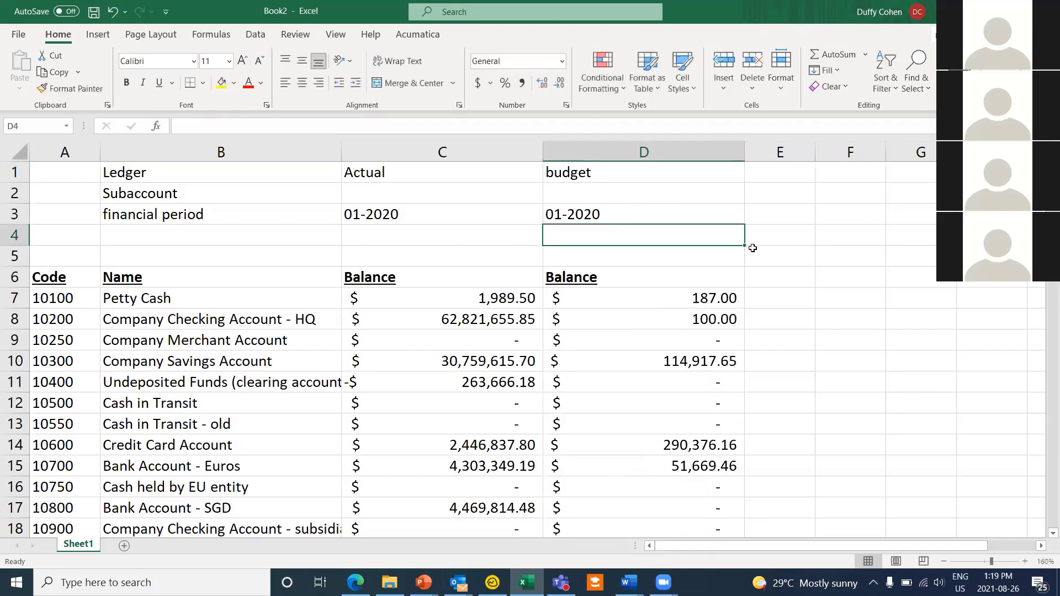
pyautogui.click(798, 305)
pyautogui.moveTo(812, 152); pyautogui.dragTo(871, 153)
# Step: Add a Variance header in E6 and fill =C7-D7 down column E (1,802.50 for Petty Cash)
pyautogui.click(791, 279)
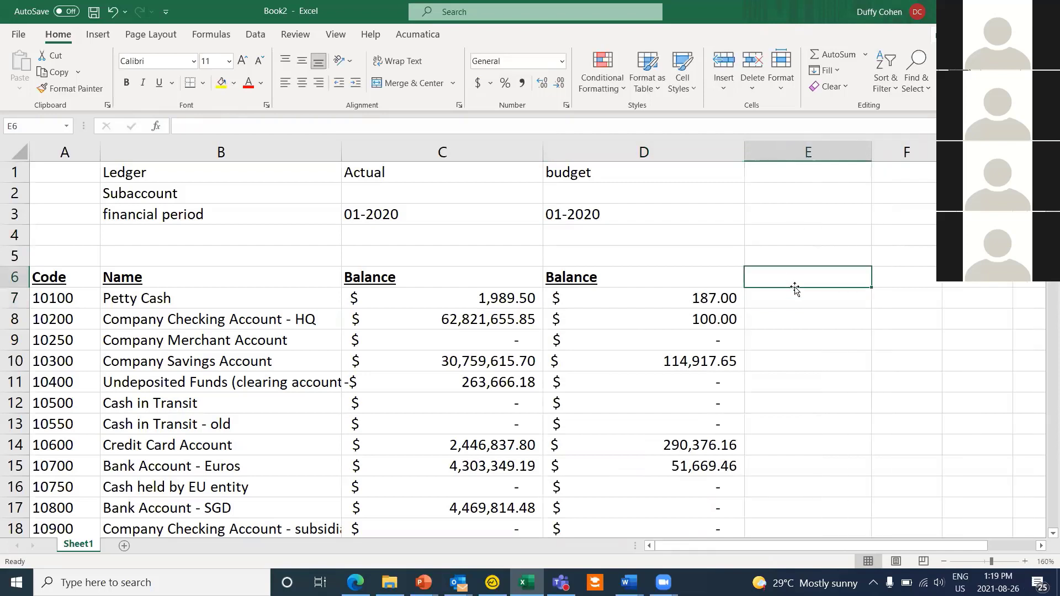
pyautogui.write('Variance')
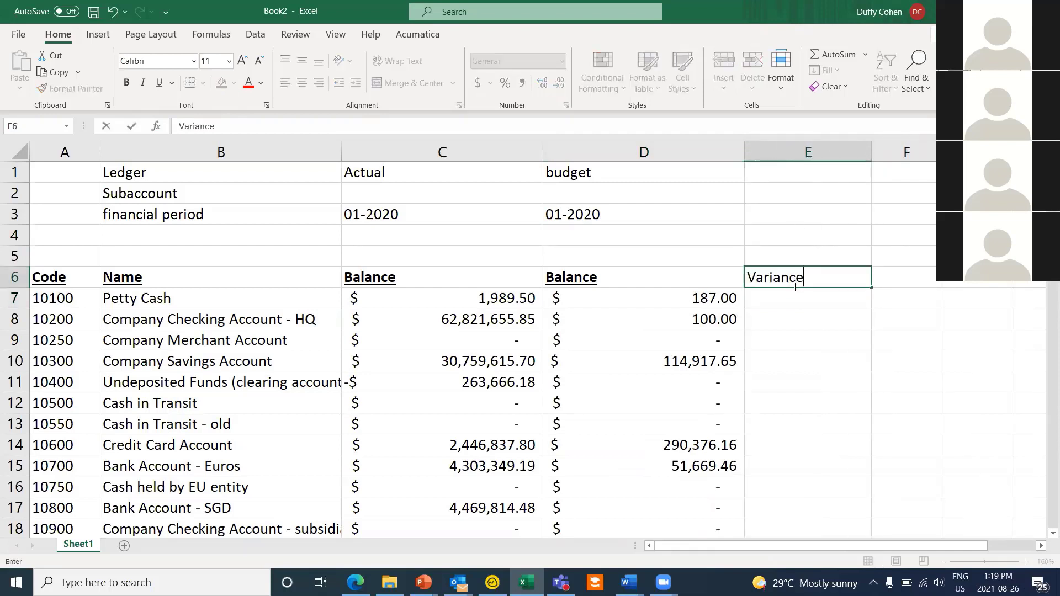
pyautogui.press('Return')
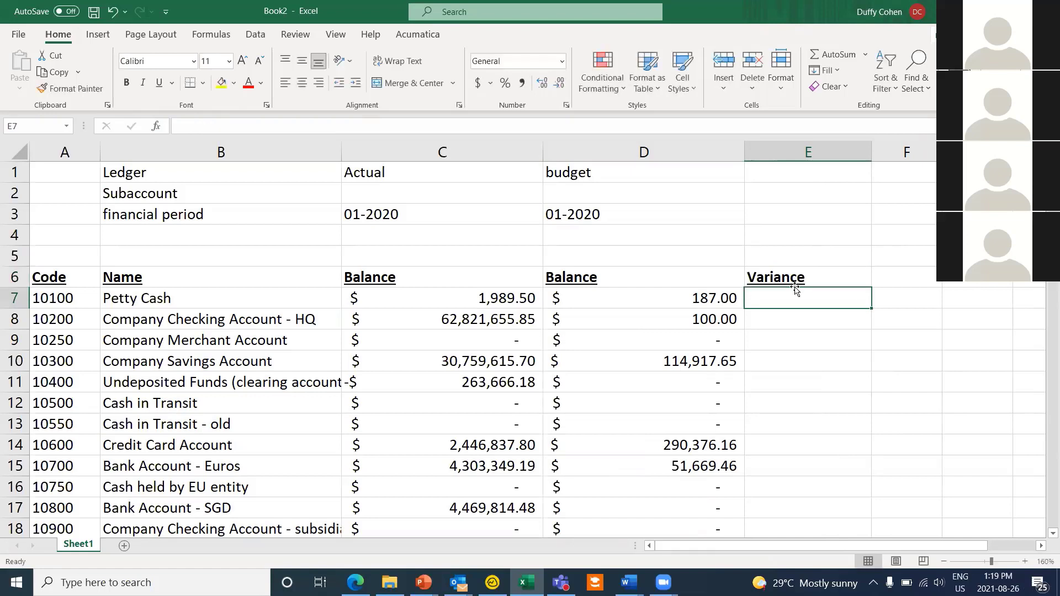
pyautogui.write('=c7-')
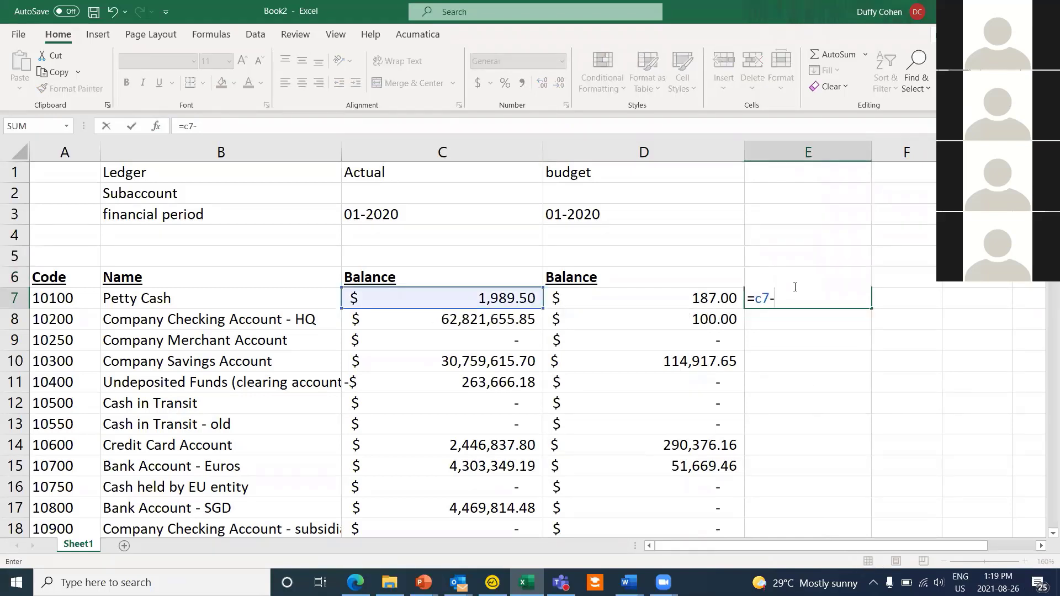
pyautogui.write('d7')
pyautogui.press('Return')
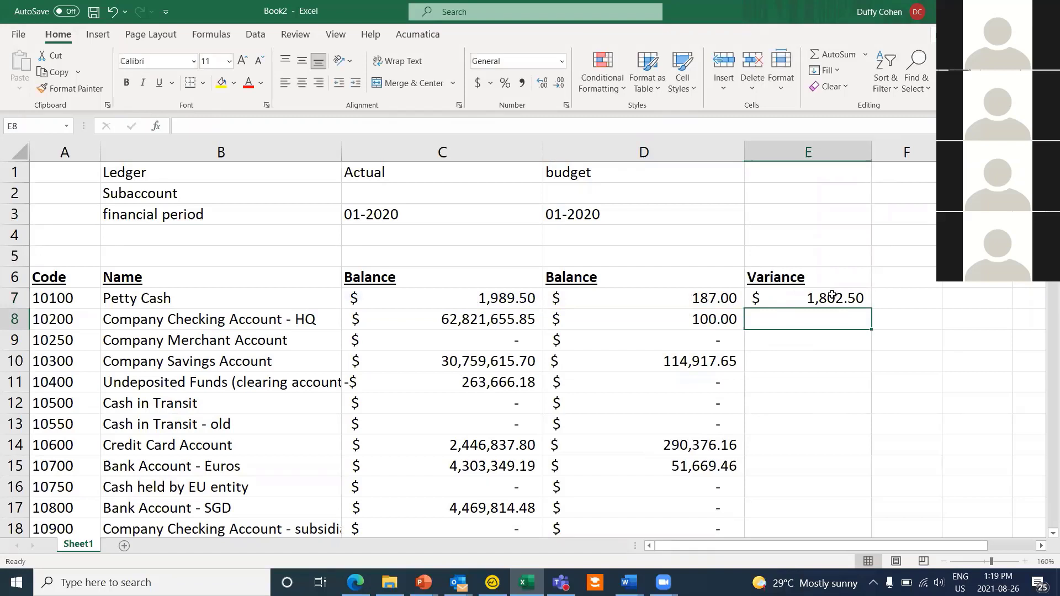
pyautogui.click(833, 295)
pyautogui.doubleClick(869, 308)
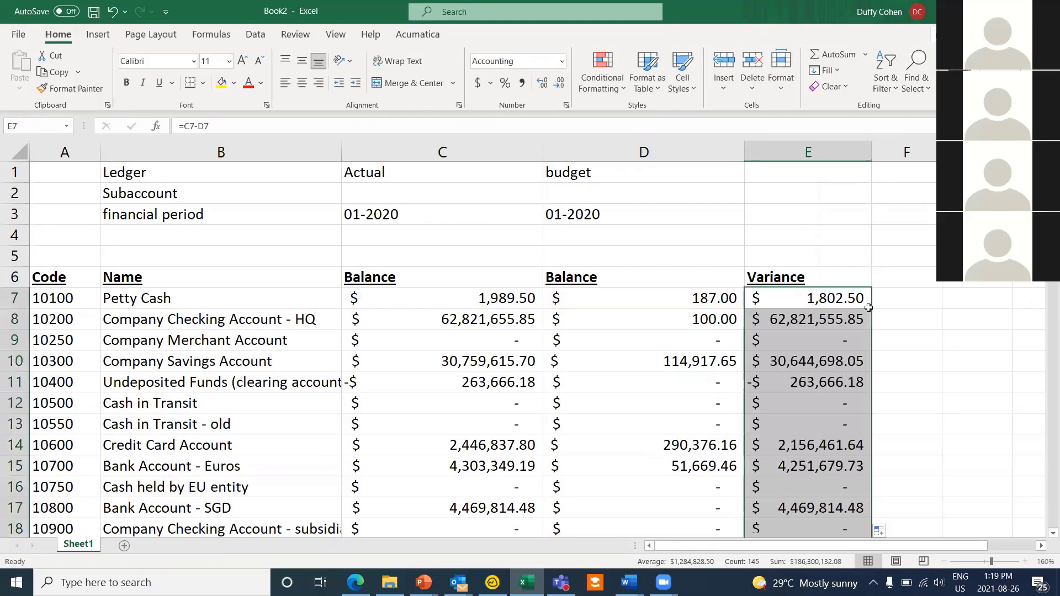
pyautogui.click(54, 241)
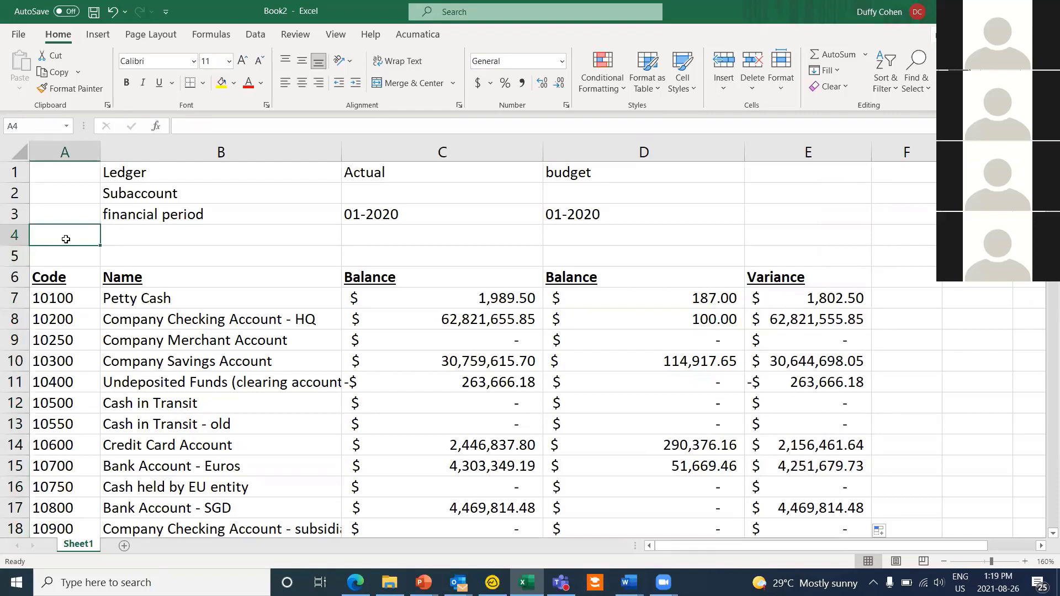
# Step: Enter 10100;10200;10300 in A4 and copy the C7:E7 actual, budget and variance formulas into C4
pyautogui.write('101')
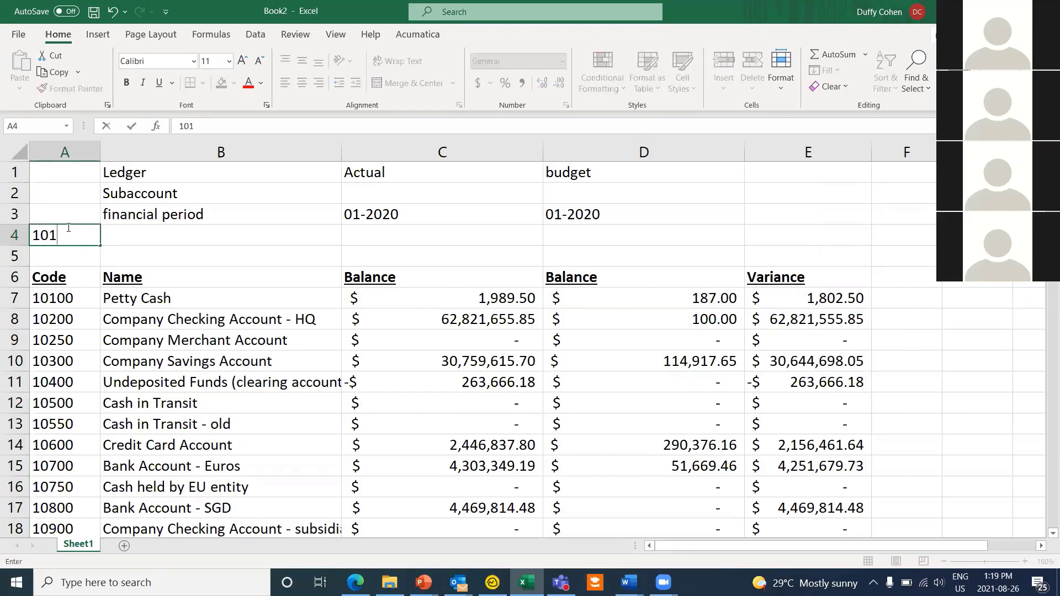
pyautogui.write('00;10200;10300')
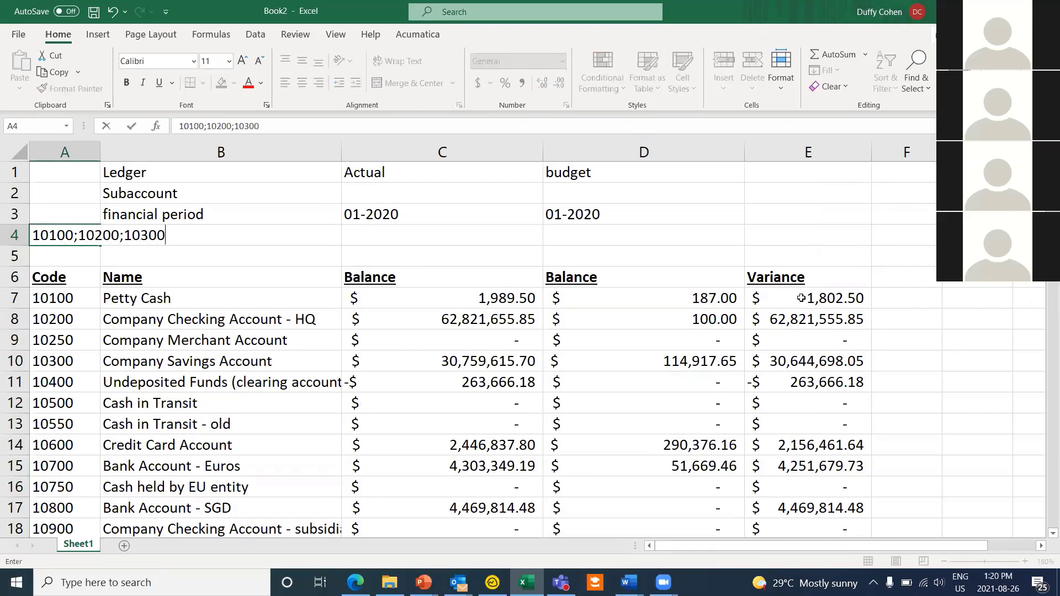
pyautogui.moveTo(801, 298); pyautogui.dragTo(522, 294)
pyautogui.rightClick(521, 293)
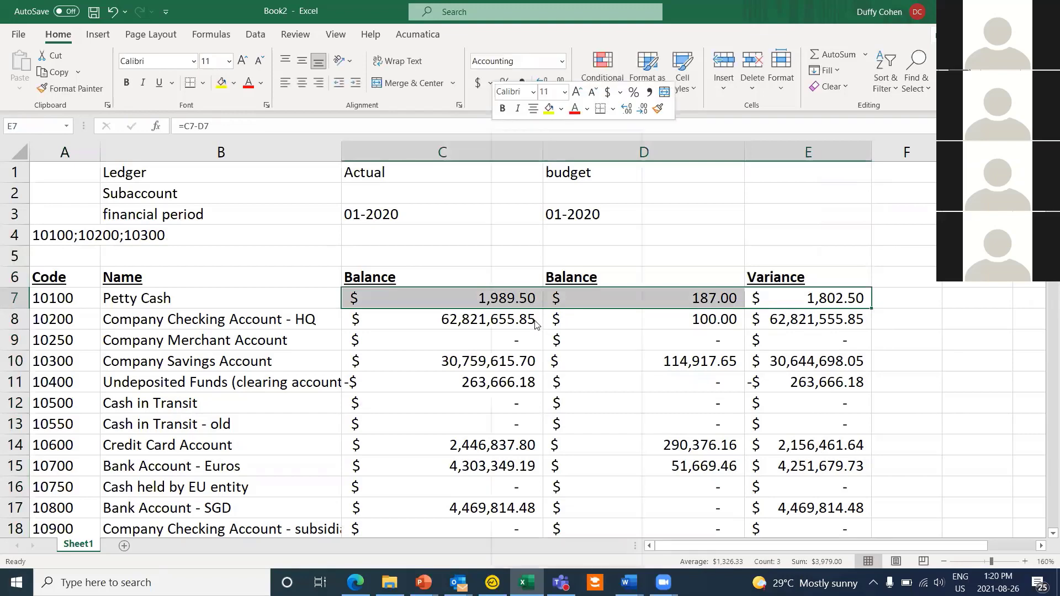
pyautogui.click(548, 161)
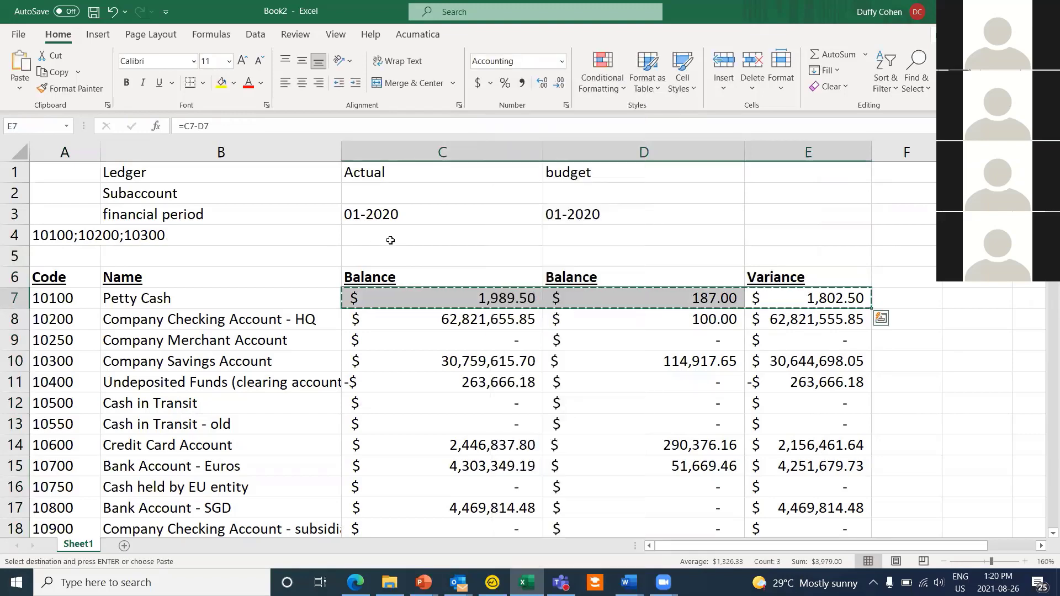
pyautogui.click(392, 240)
pyautogui.rightClick(401, 244)
pyautogui.click(424, 203)
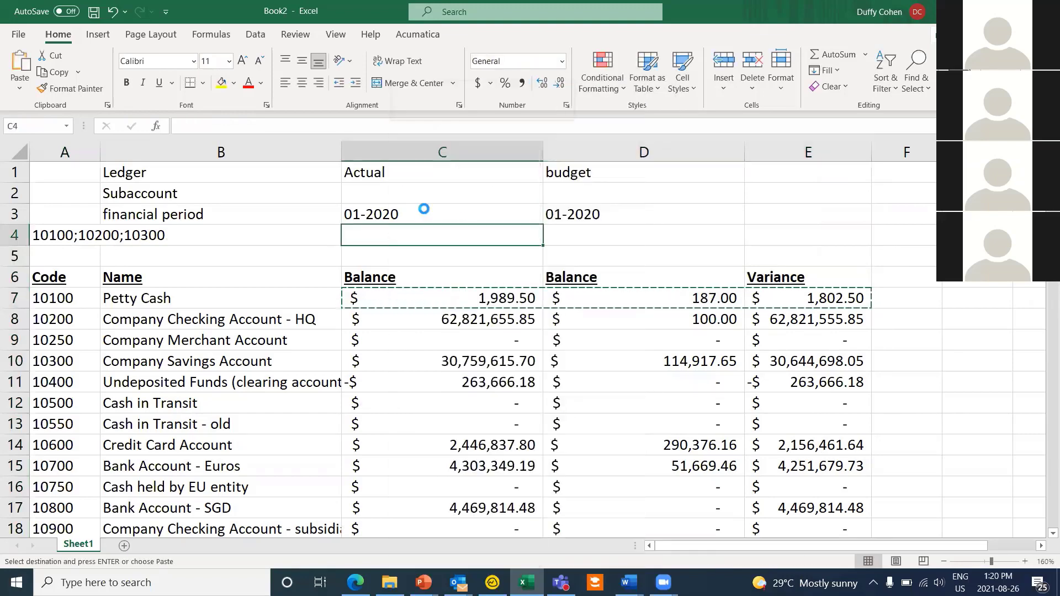
# Step: Change the A4 account filter to the range 10100:10750
pyautogui.doubleClick(55, 236)
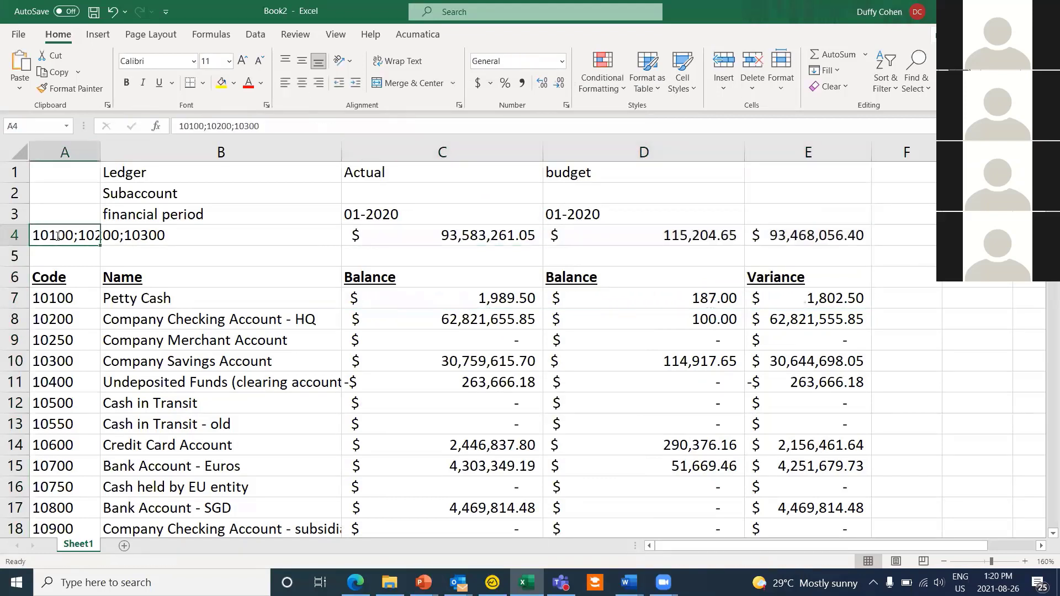
pyautogui.doubleClick(300, 244)
pyautogui.write('1')
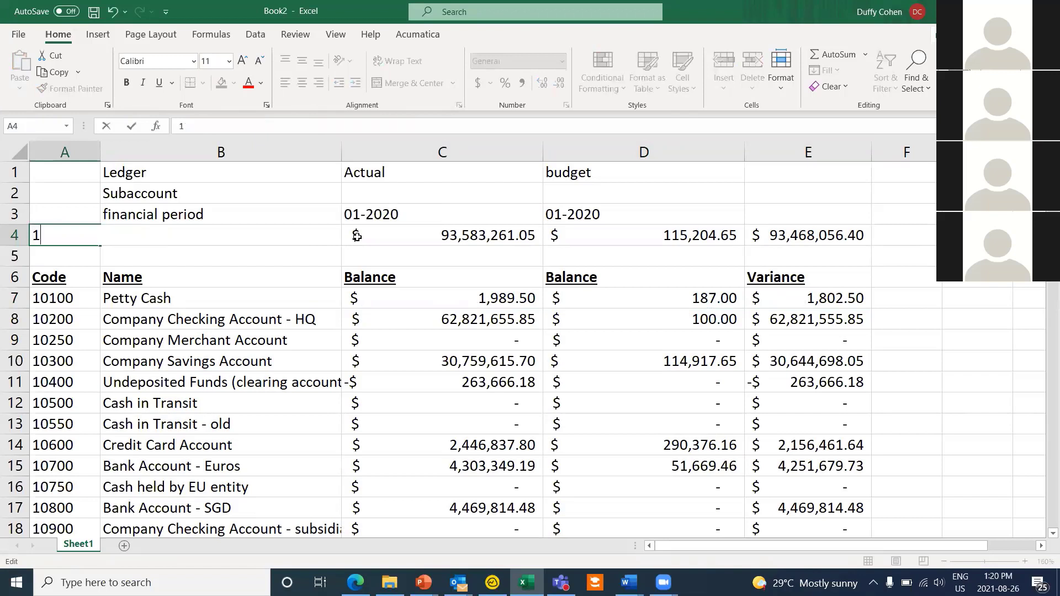
pyautogui.write('0100:10750')
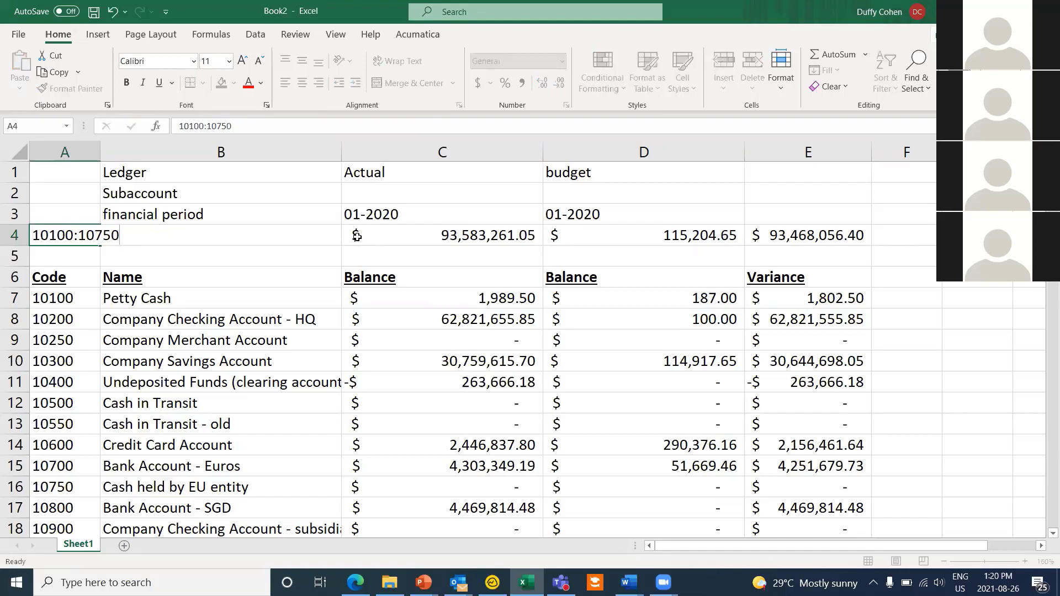
pyautogui.press('Return')
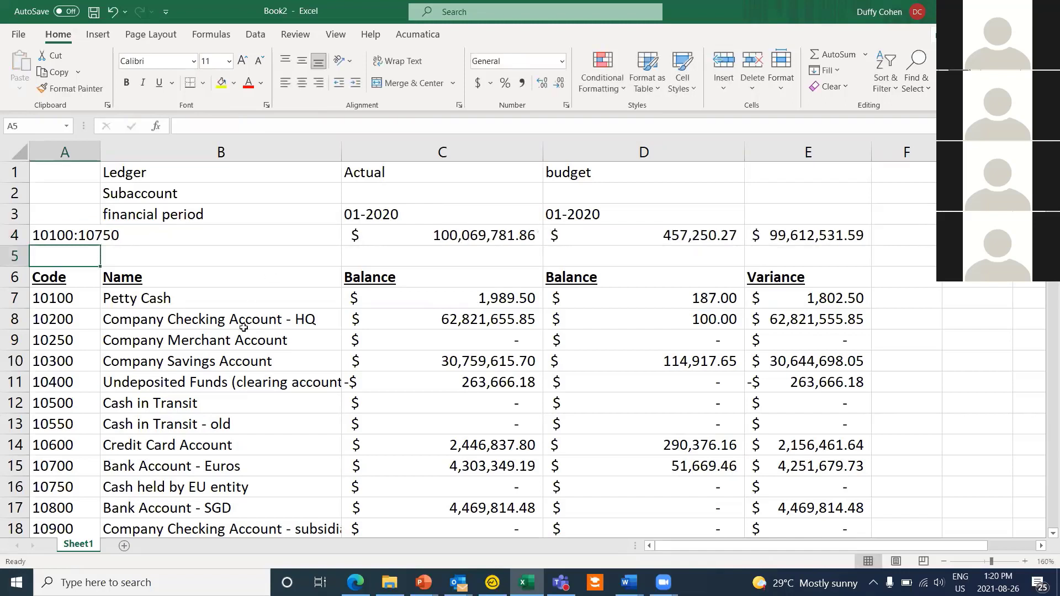
# Step: Replace the A4 filter with 1????;-10200 to exclude account 10200, then select C1:C4
pyautogui.doubleClick(65, 235)
pyautogui.moveTo(33, 231); pyautogui.dragTo(221, 237)
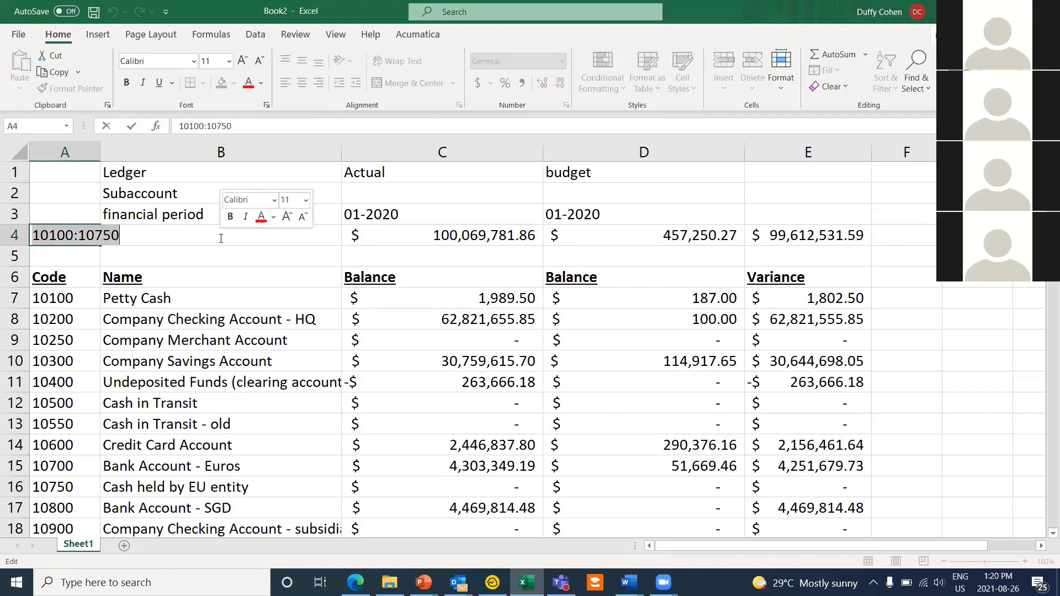
pyautogui.write('1????')
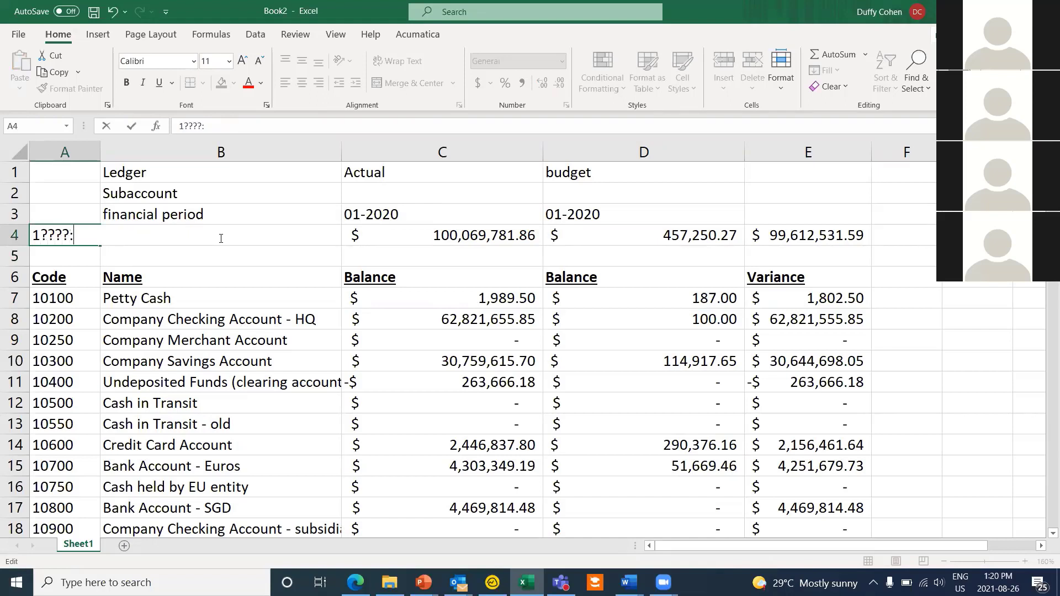
pyautogui.write(';-10200')
pyautogui.press('Return')
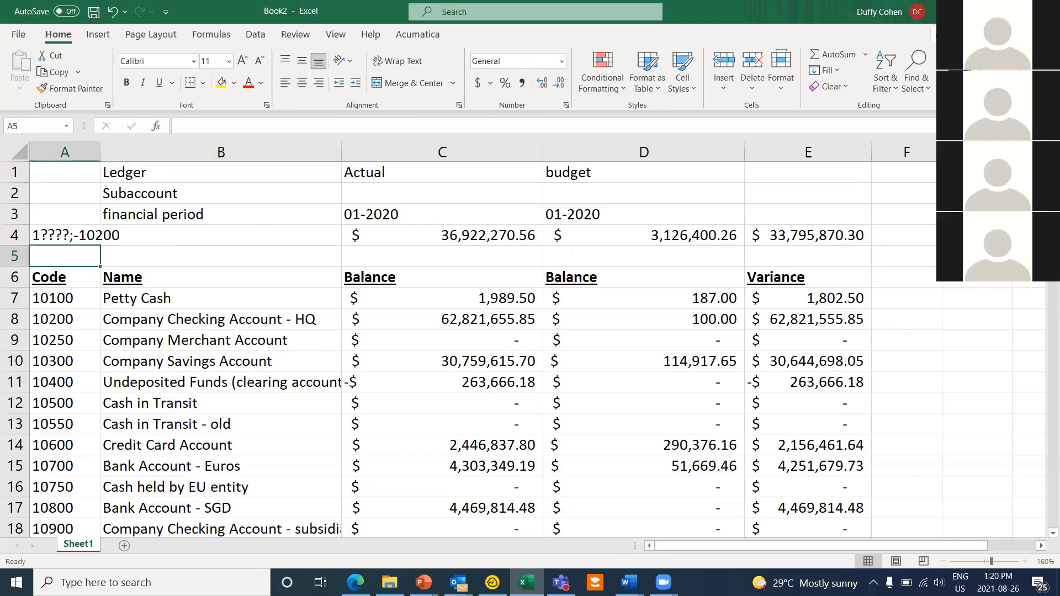
pyautogui.moveTo(367, 173); pyautogui.dragTo(367, 235)
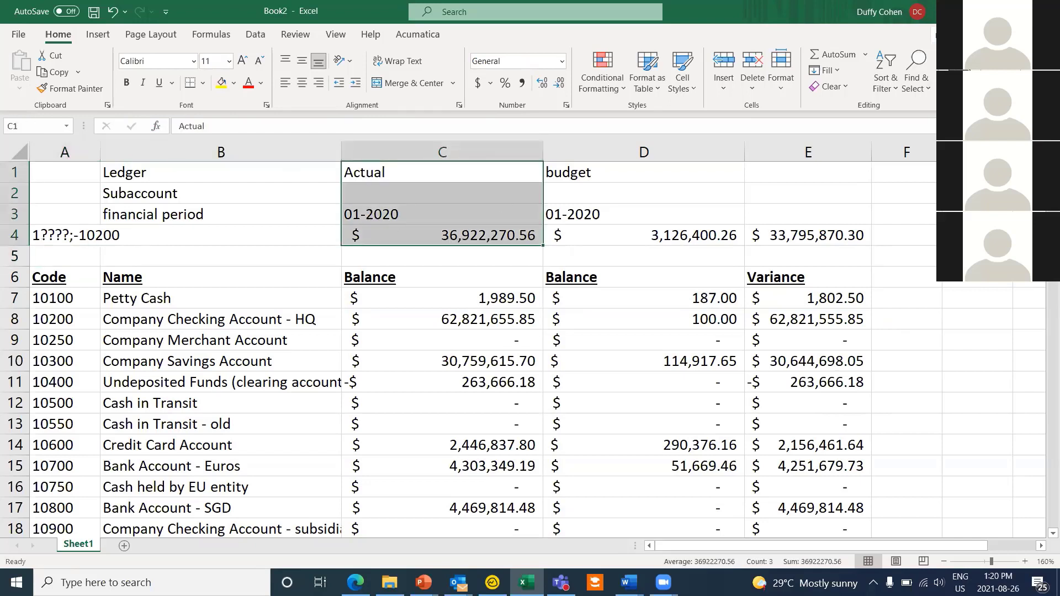
# Step: Reopen the RapidByte Acumatica demo workbook from Recent and log in to the Demo connection with its password
pyautogui.click(526, 582)
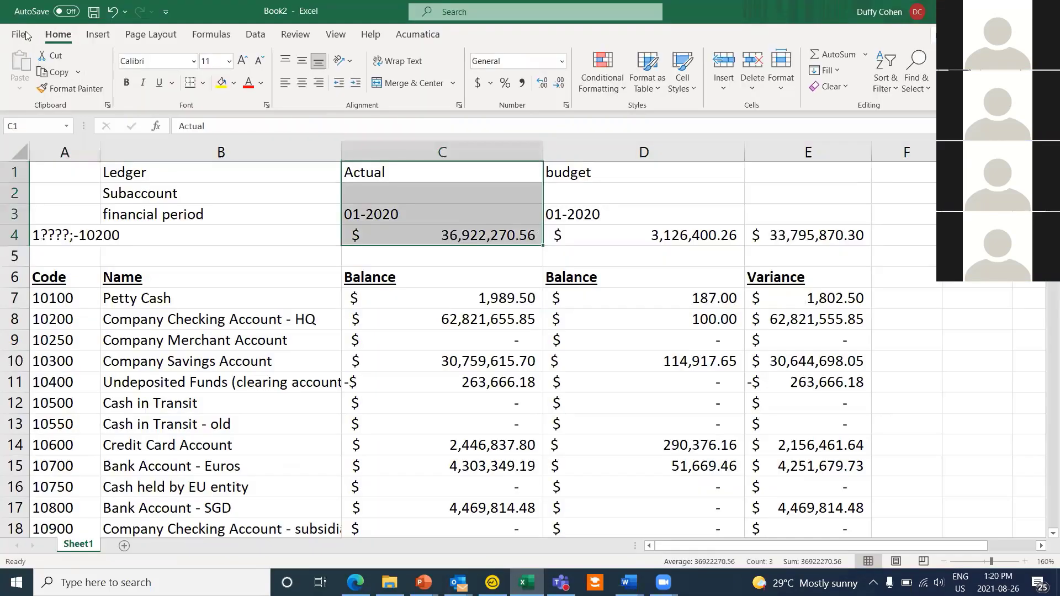
pyautogui.click(18, 38)
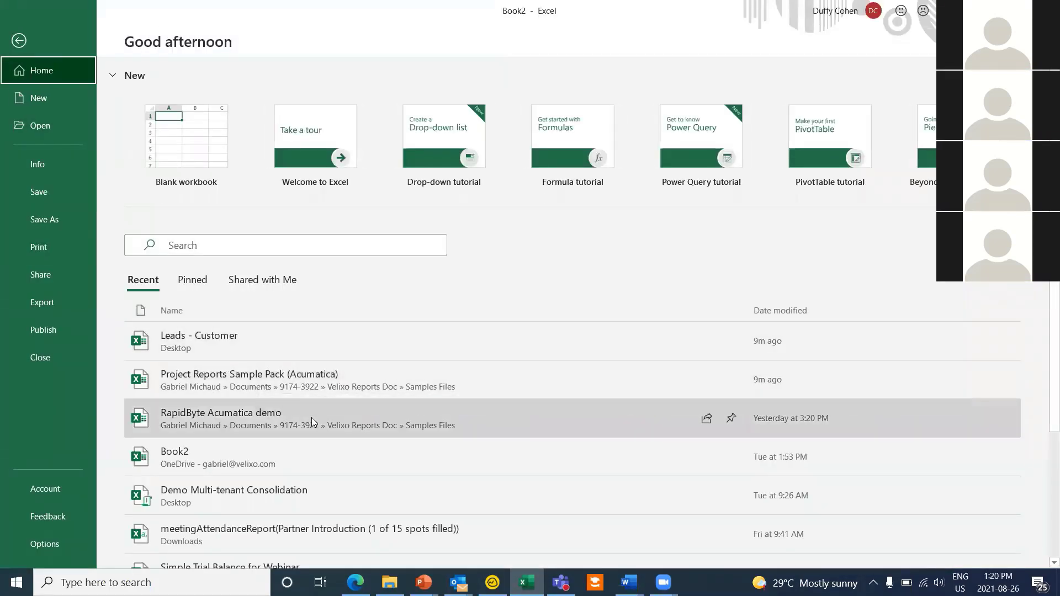
pyautogui.click(311, 417)
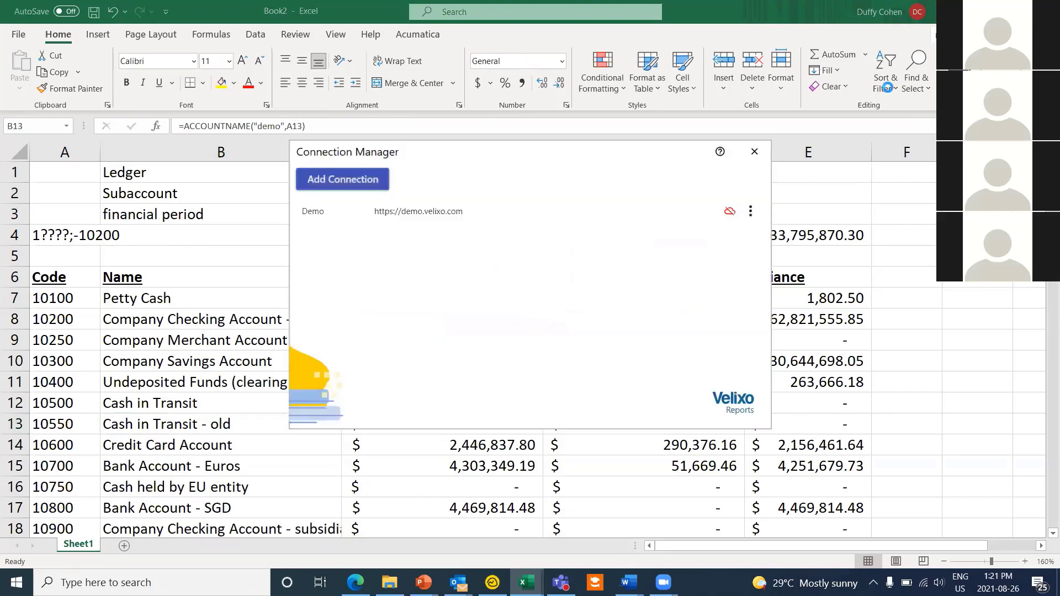
pyautogui.write('dem')
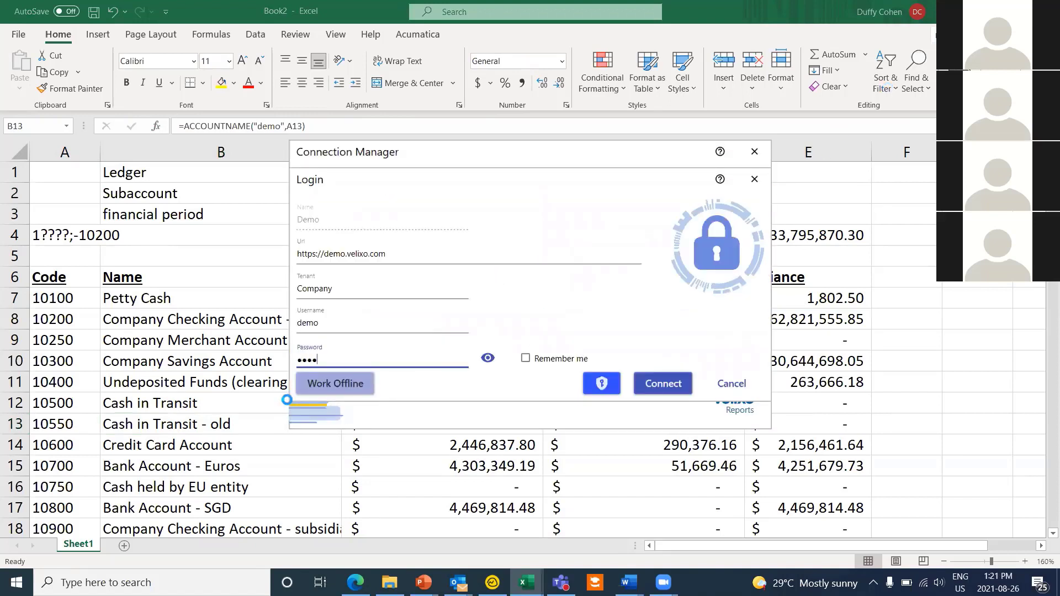
pyautogui.write('o')
pyautogui.press('Return')
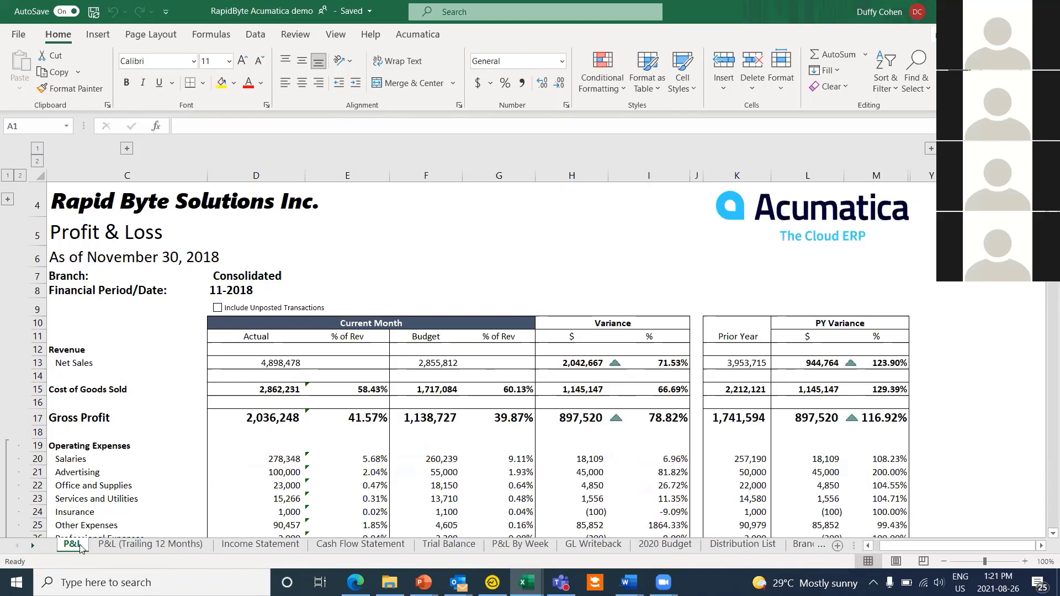
pyautogui.click(124, 546)
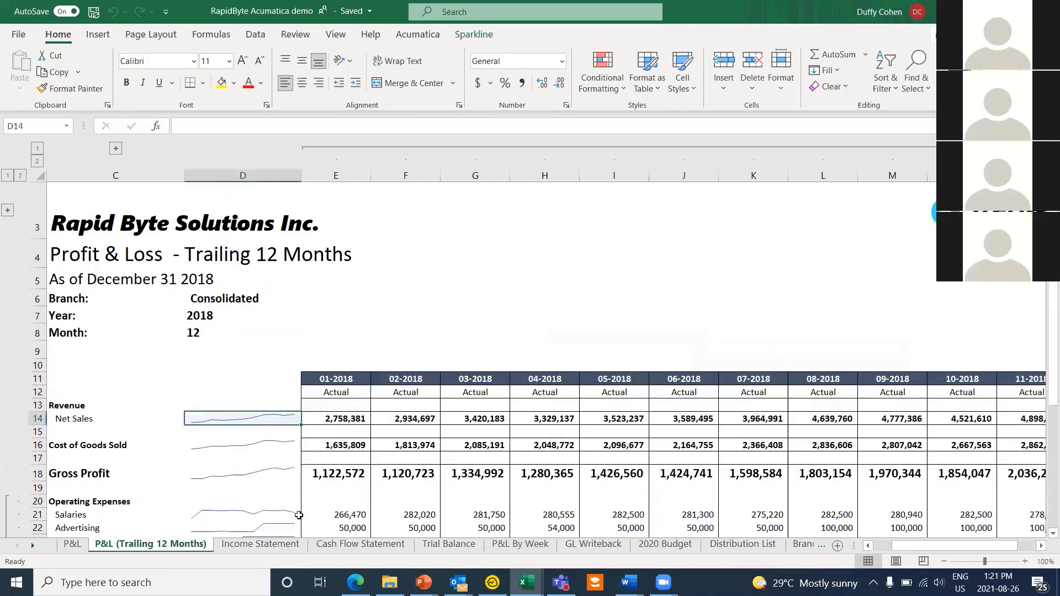
pyautogui.scroll(-1, 278, 439)
pyautogui.click(277, 546)
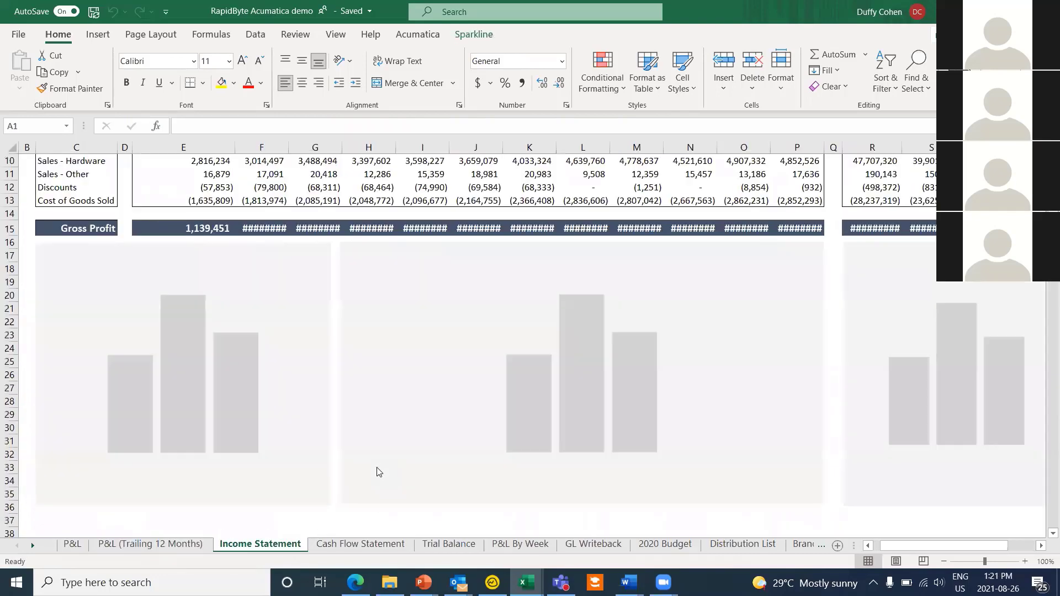
pyautogui.scroll(2, 407, 535)
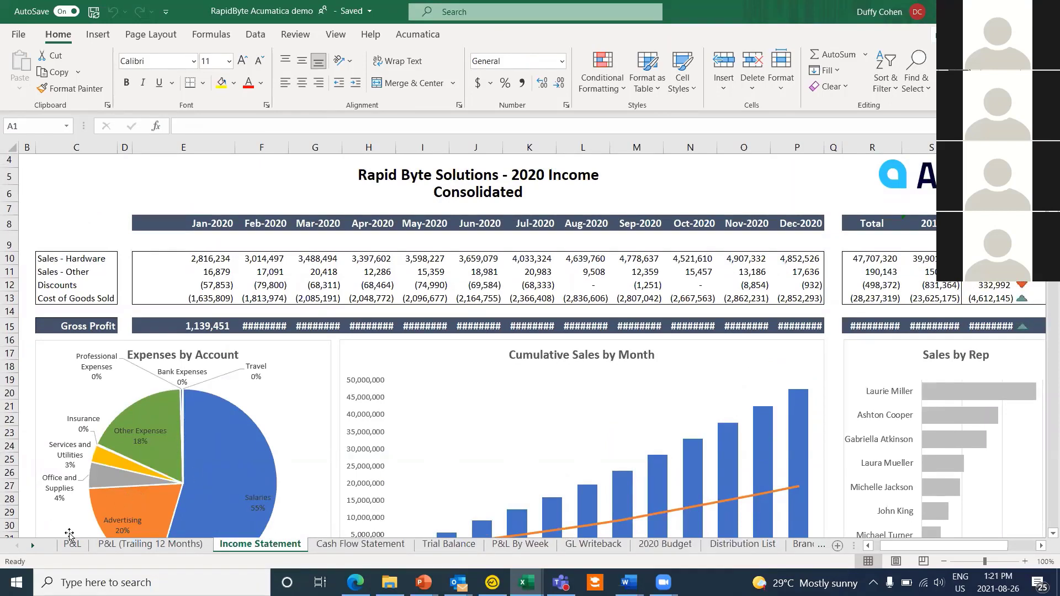
pyautogui.click(73, 544)
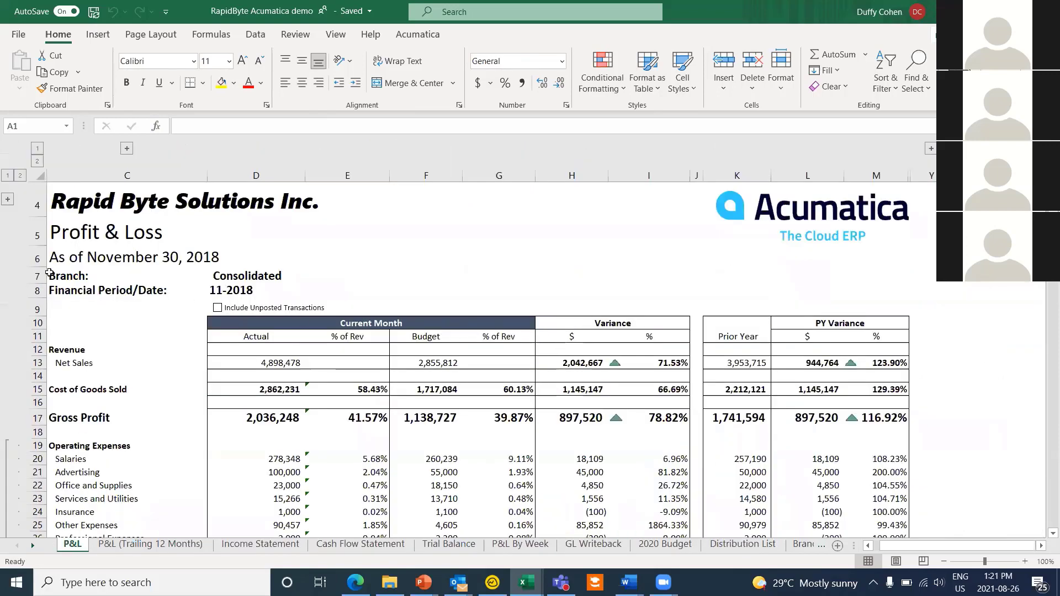
pyautogui.scroll(-1, 246, 356)
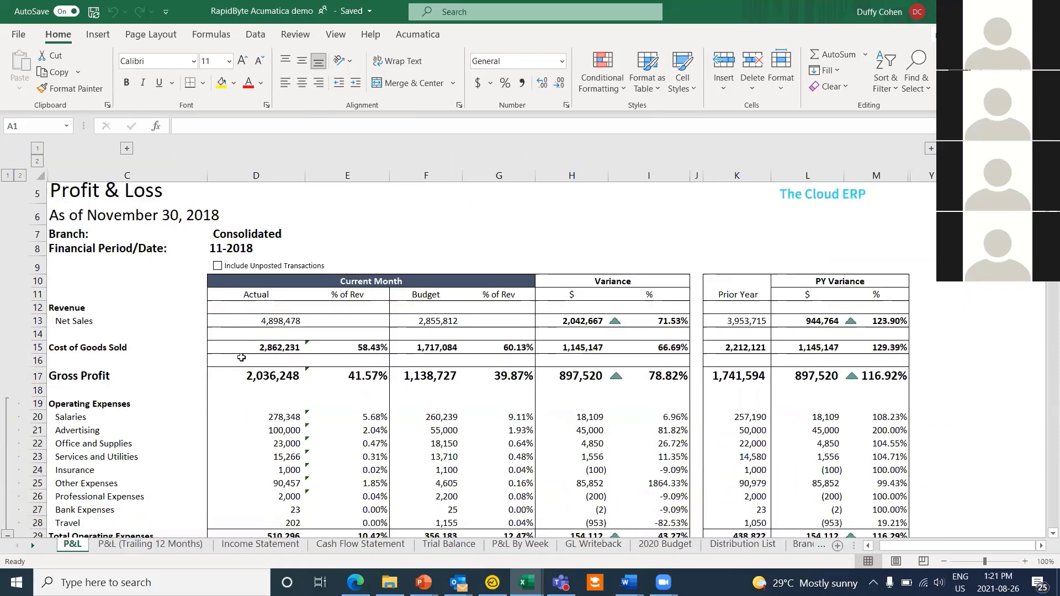
pyautogui.scroll(1, 274, 365)
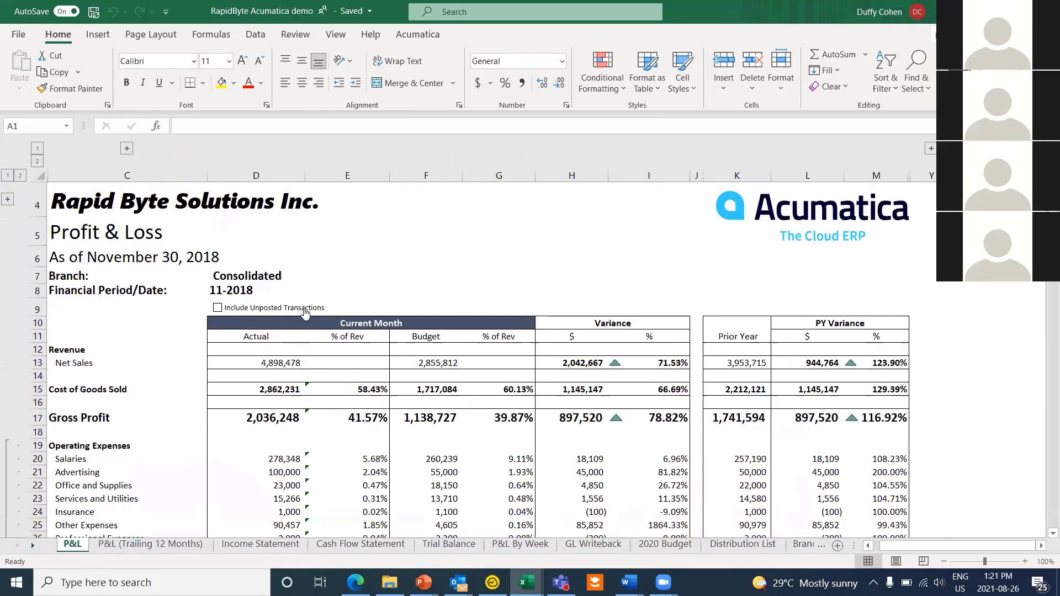
# Step: Run Acumatica Refresh All on the P&L, then inspect the D28 Travel and D29 Total Operating Expenses formulas
pyautogui.click(423, 35)
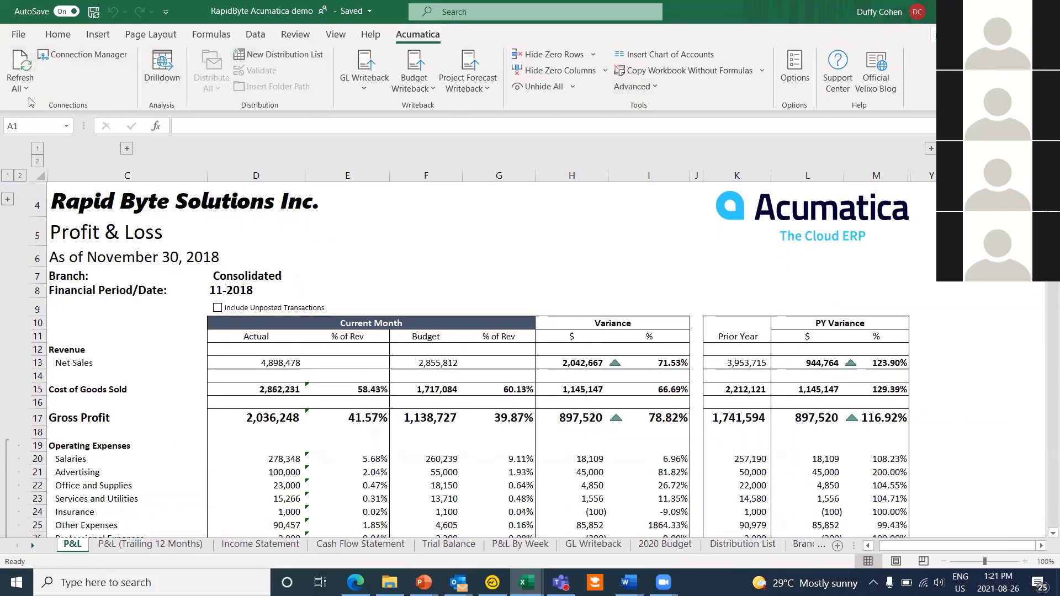
pyautogui.click(26, 57)
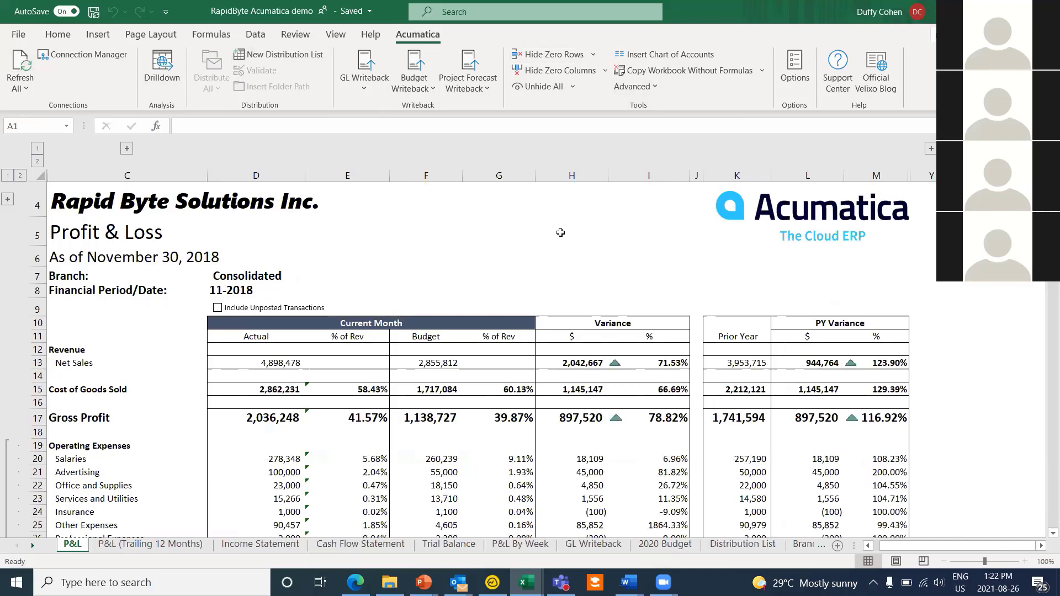
pyautogui.scroll(-1, 510, 282)
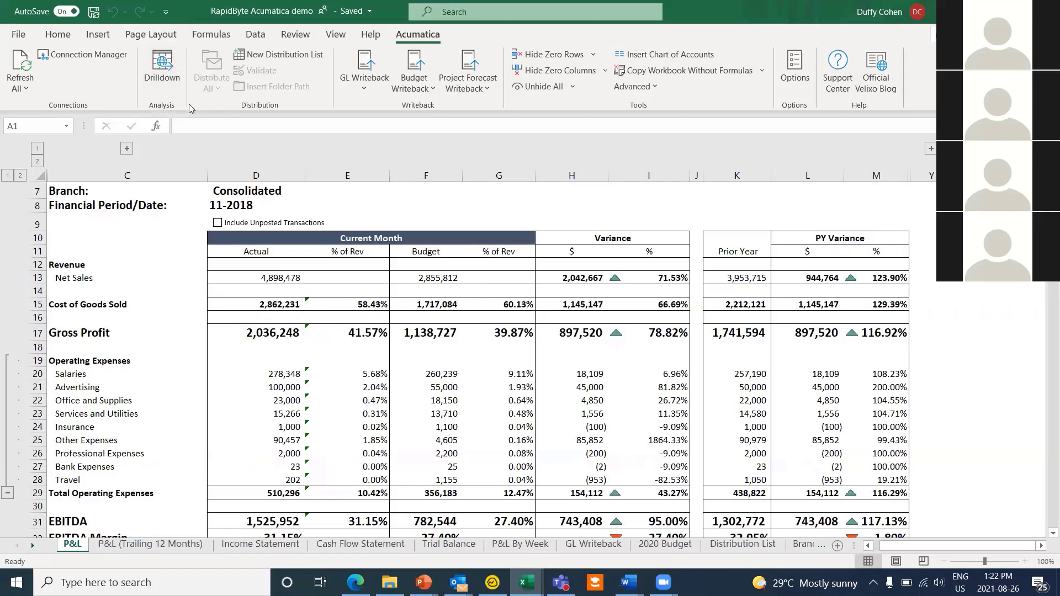
pyautogui.click(281, 481)
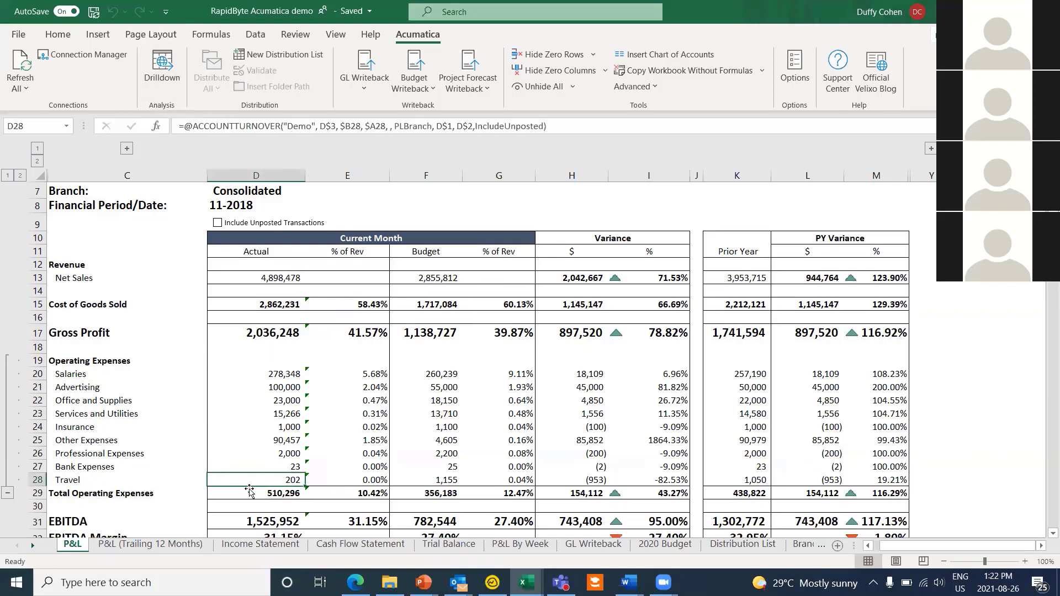
pyautogui.click(262, 496)
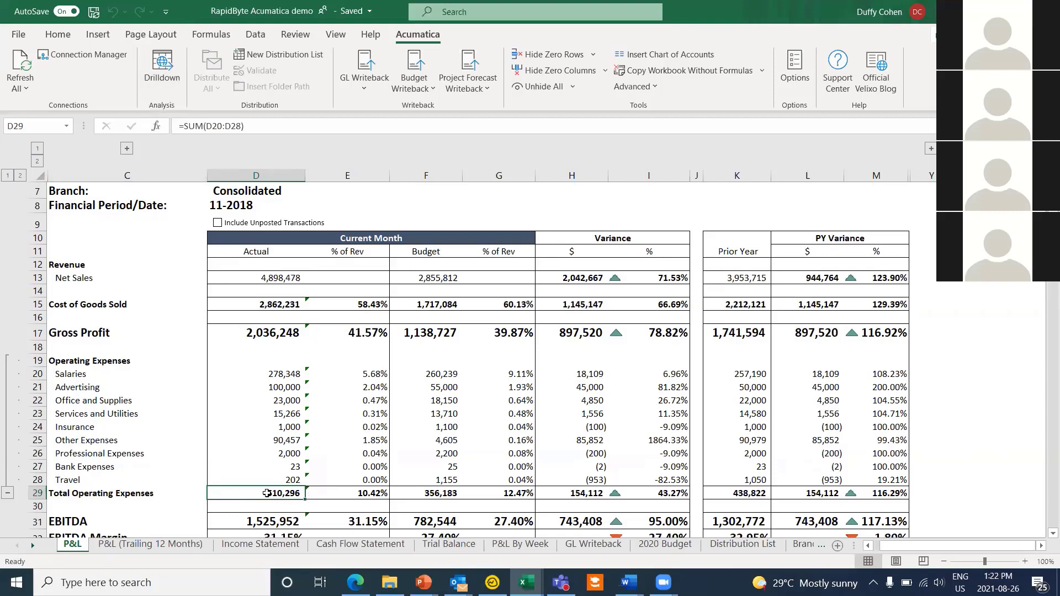
# Step: Drill down from D29 to a Drilldown sheet, fill the 201.73 Travel debit yellow, and open its Acumatica transactions
pyautogui.click(176, 90)
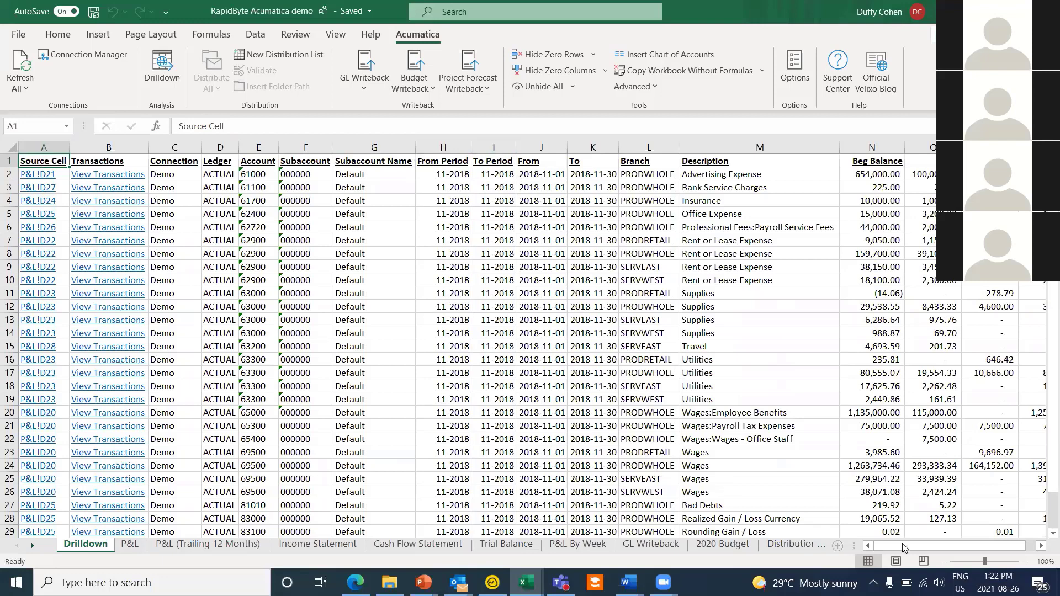
pyautogui.moveTo(981, 546); pyautogui.dragTo(994, 545)
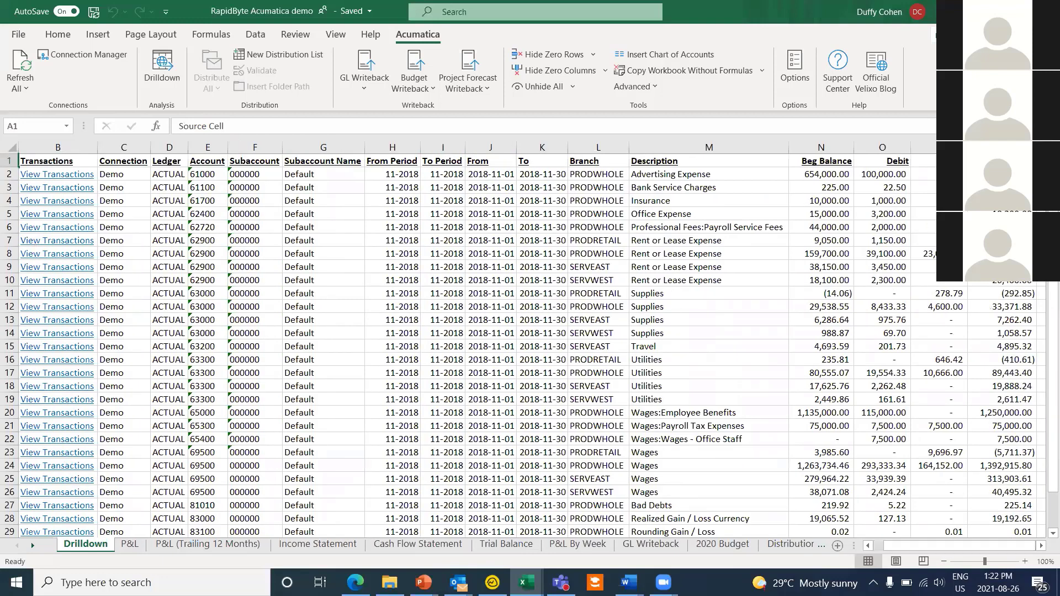
pyautogui.click(887, 348)
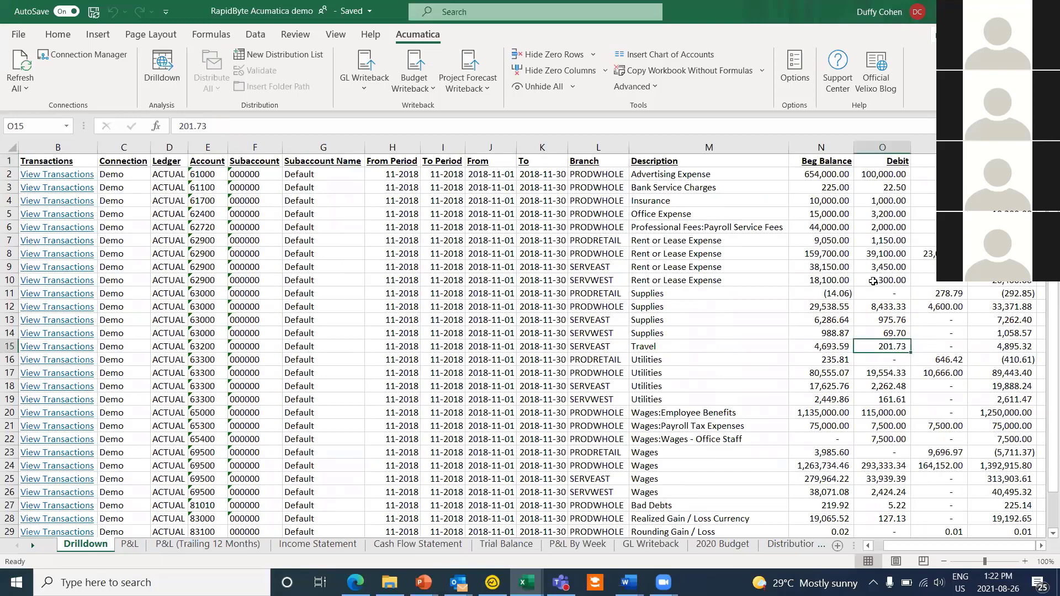
pyautogui.click(58, 34)
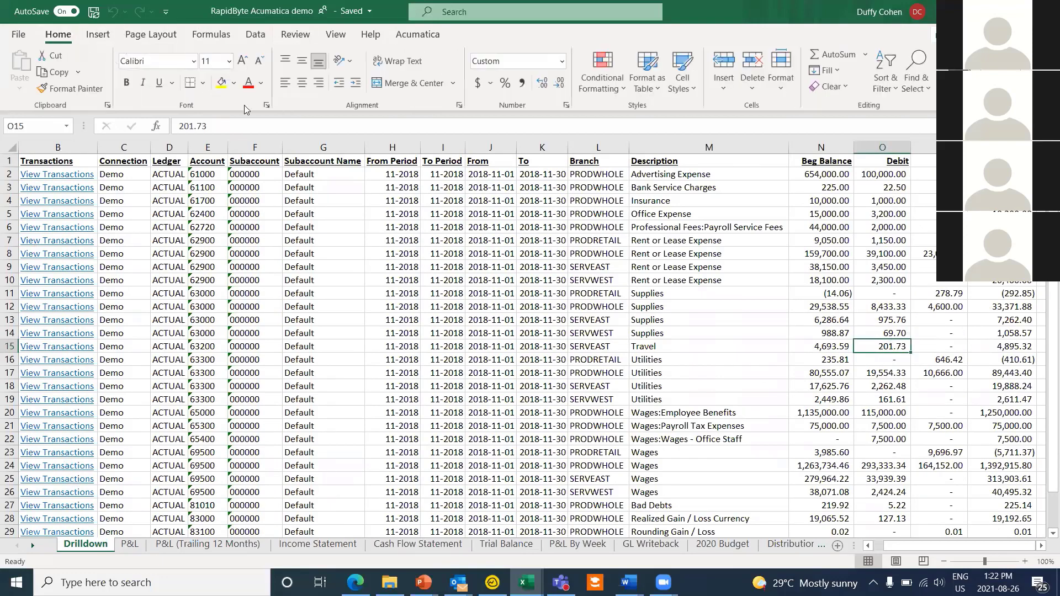
pyautogui.click(221, 83)
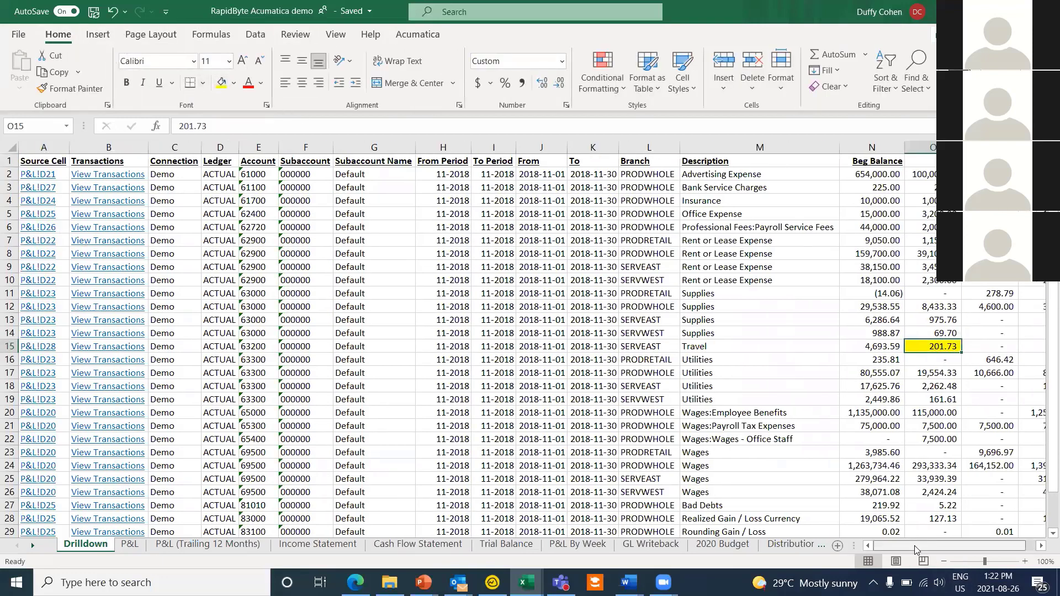
pyautogui.moveTo(994, 545); pyautogui.dragTo(981, 545)
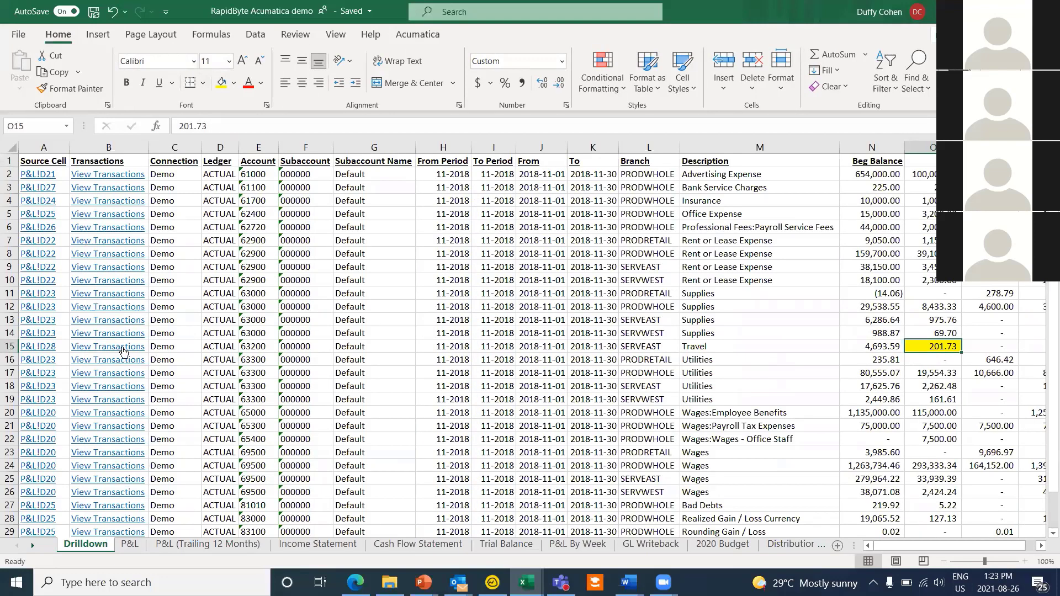
pyautogui.click(122, 346)
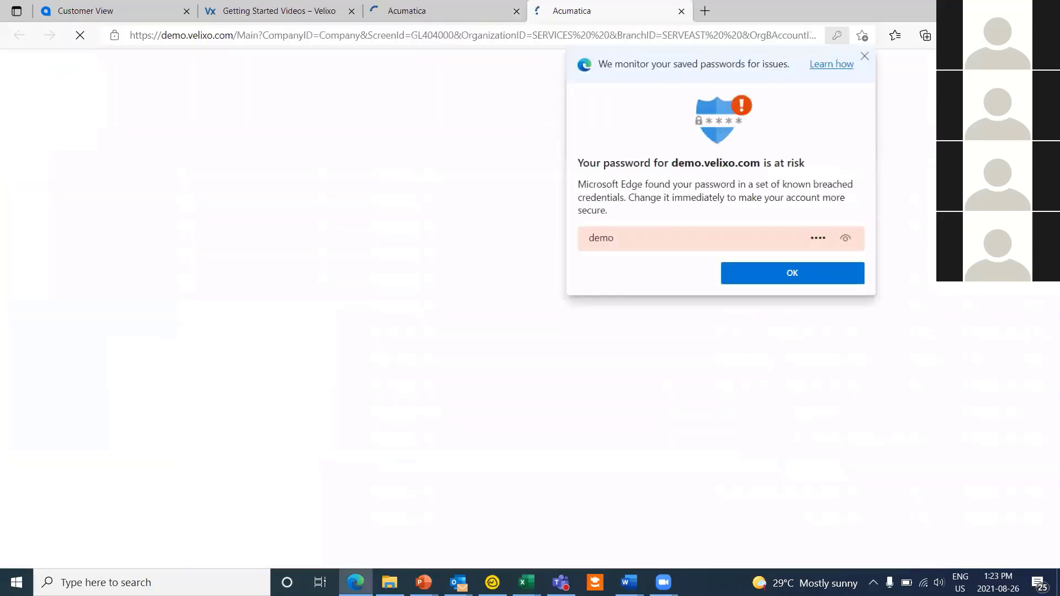
# Step: Open the 201.73 Travel bill from Account Details and view its attached Foliodete.pdf hotel receipt
pyautogui.click(864, 57)
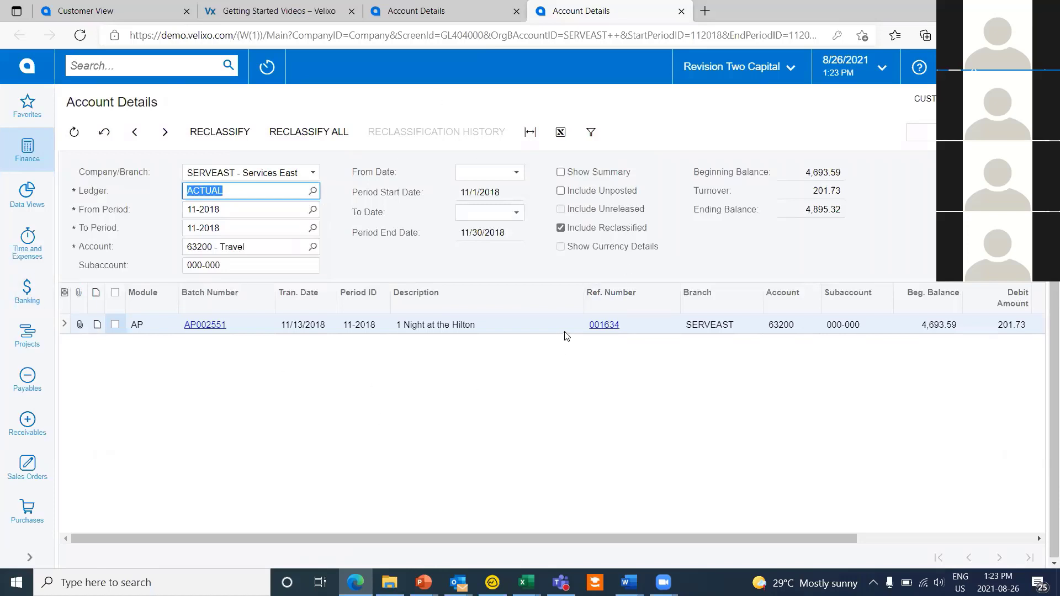
pyautogui.click(606, 326)
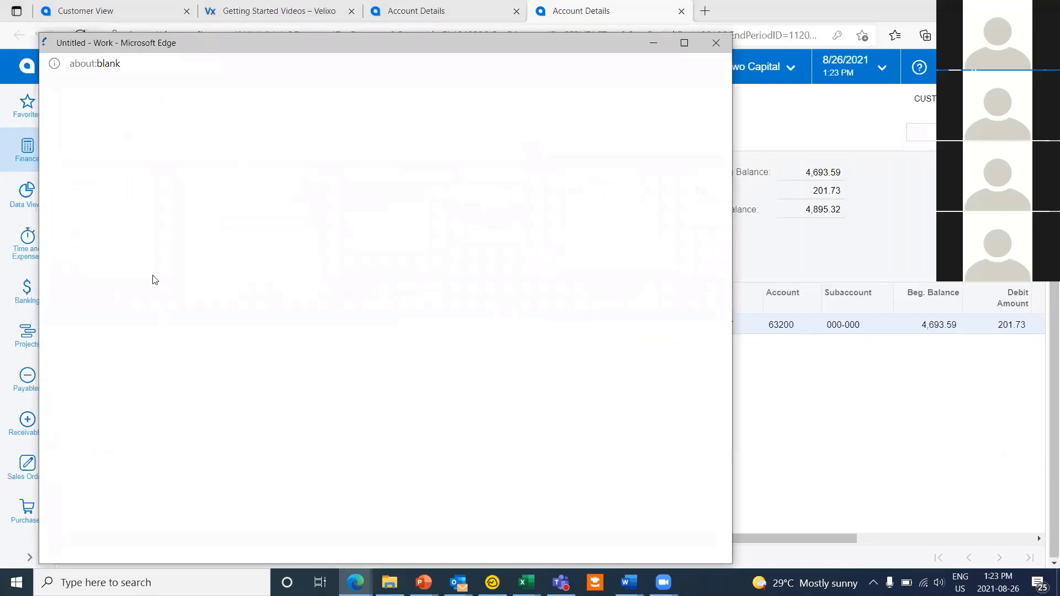
pyautogui.moveTo(339, 44); pyautogui.dragTo(469, 37)
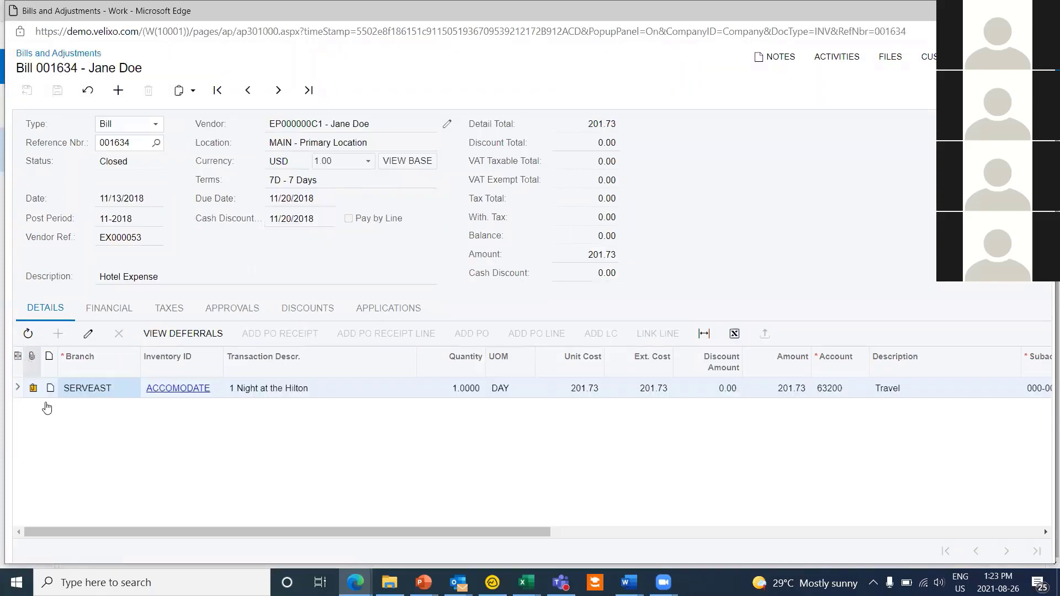
pyautogui.click(34, 388)
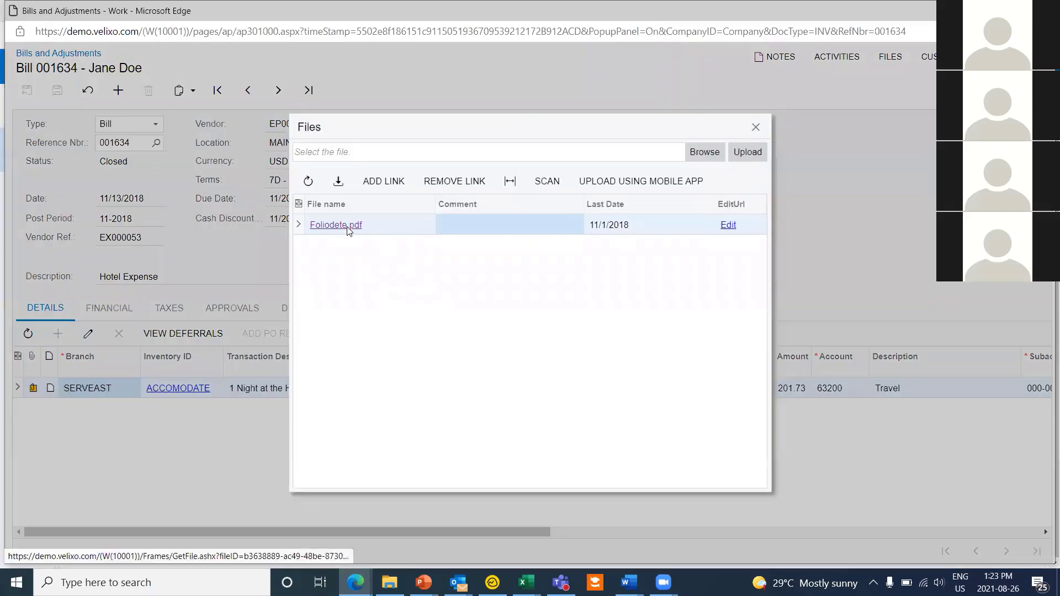
pyautogui.click(346, 224)
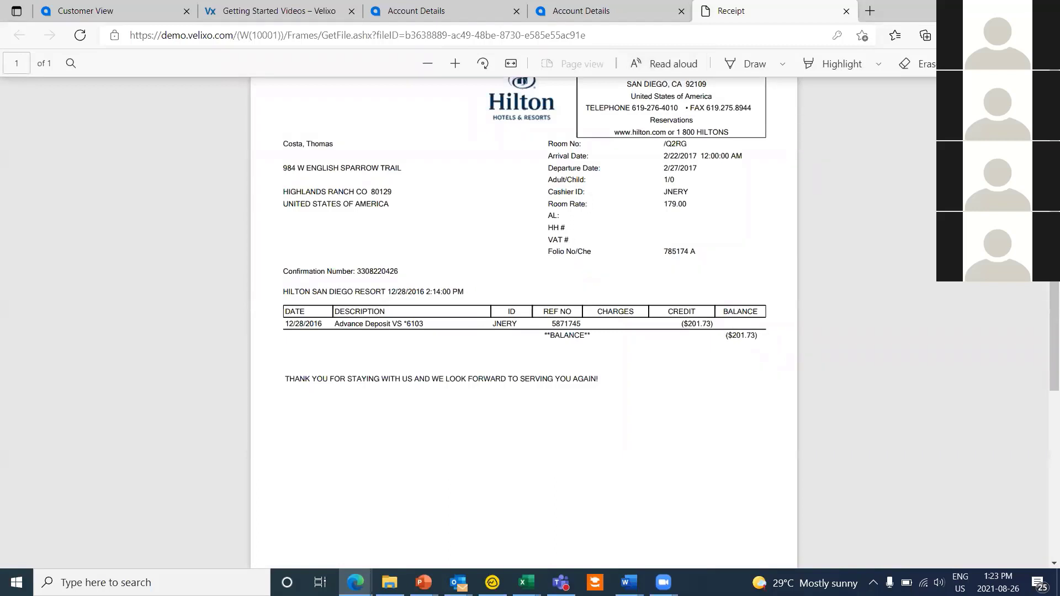
pyautogui.click(981, 9)
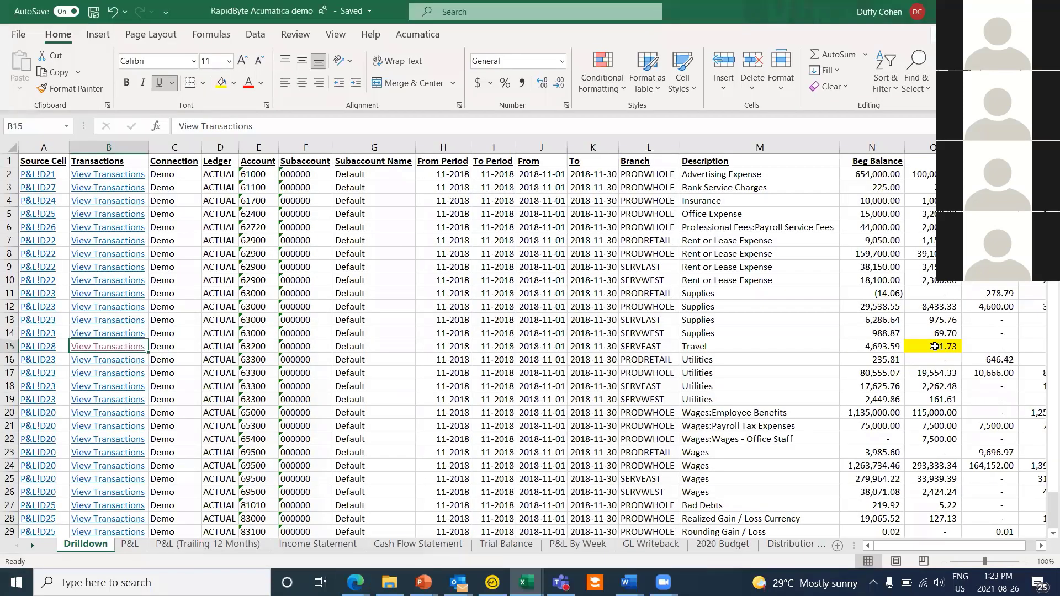
# Step: Back in Excel, follow the Drilldown's P&L!D28 source-cell link to the Travel actual
pyautogui.click(935, 347)
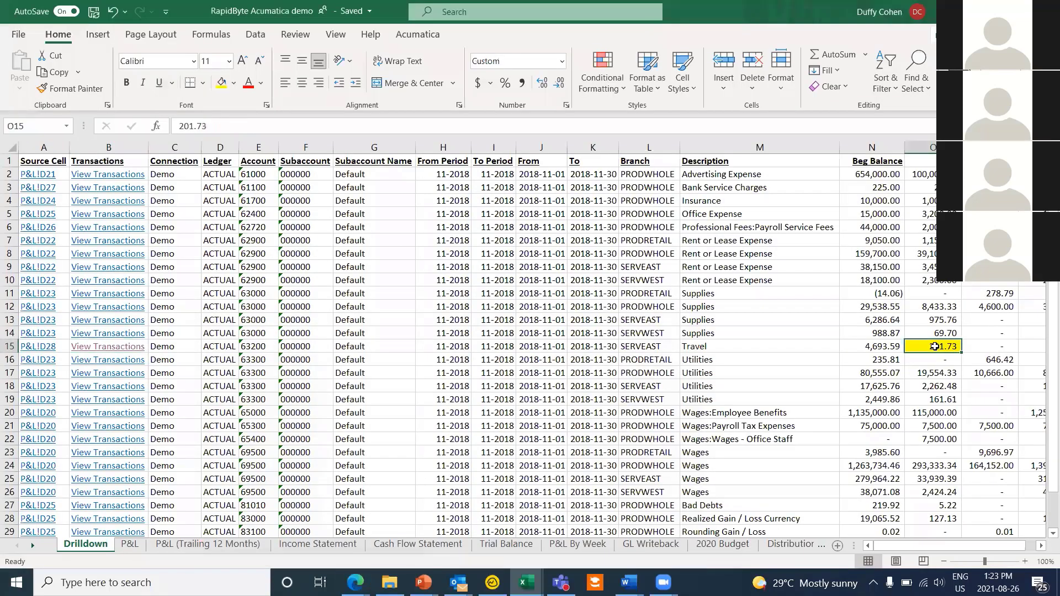
pyautogui.click(46, 350)
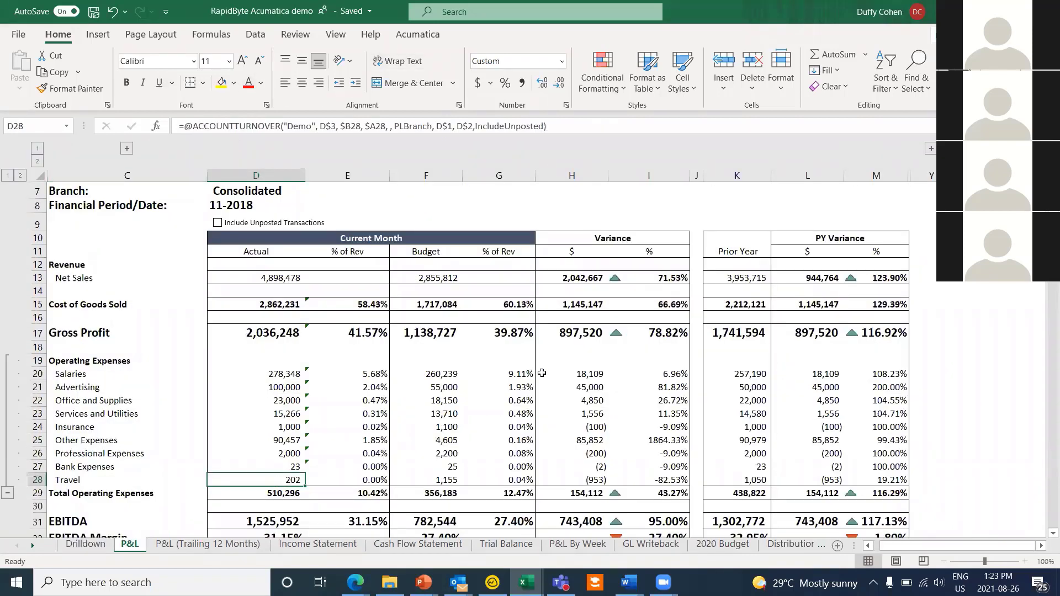
pyautogui.click(418, 34)
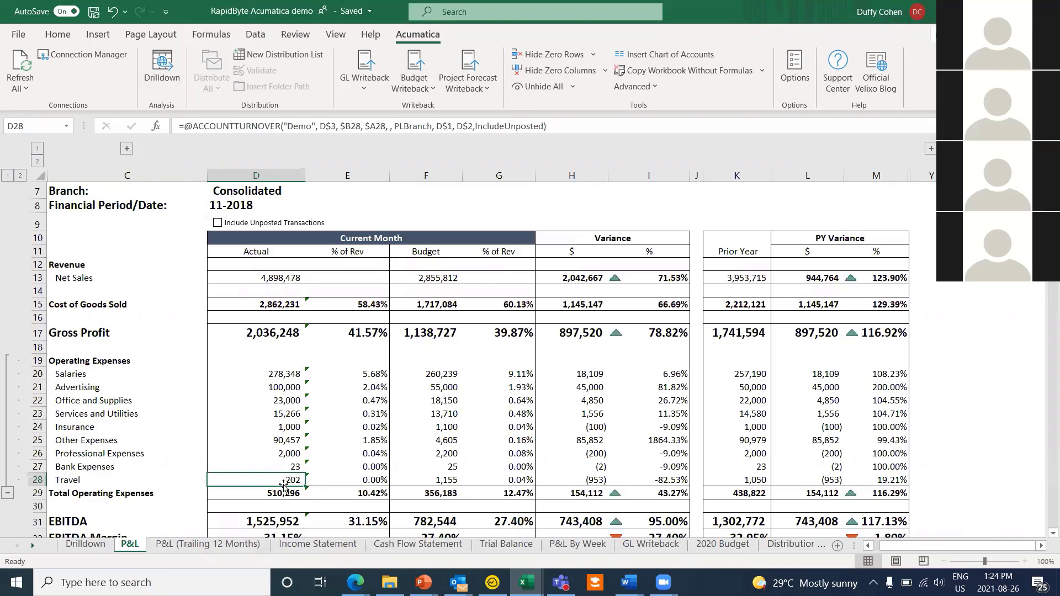
# Step: Set the D7 Branch filter to Services East so the P&L recalculates for that branch
pyautogui.scroll(1, 358, 276)
pyautogui.click(362, 268)
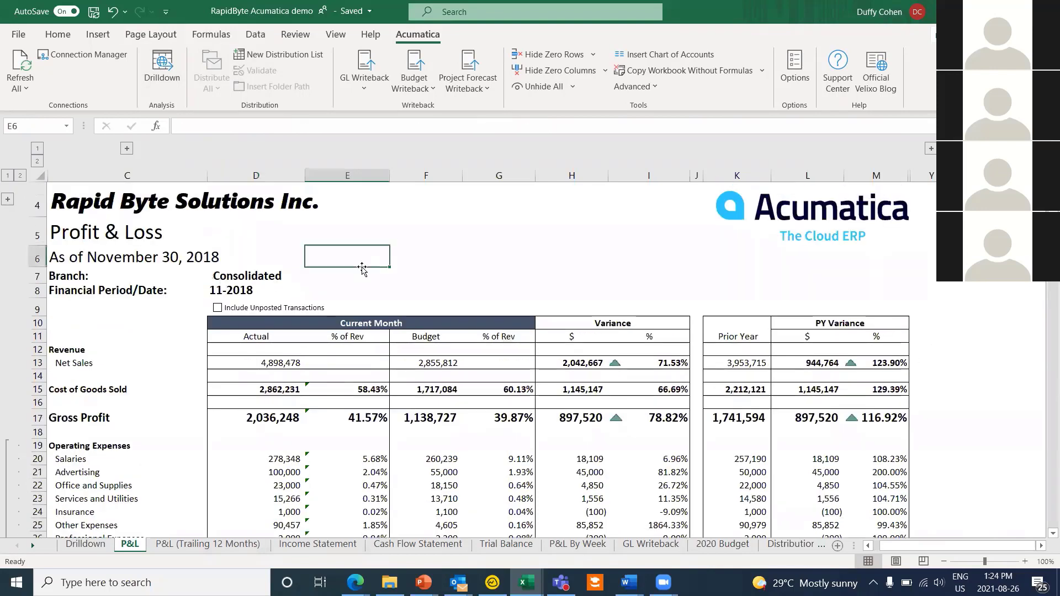
pyautogui.scroll(-1, 353, 274)
pyautogui.scroll(1, 354, 273)
pyautogui.click(329, 283)
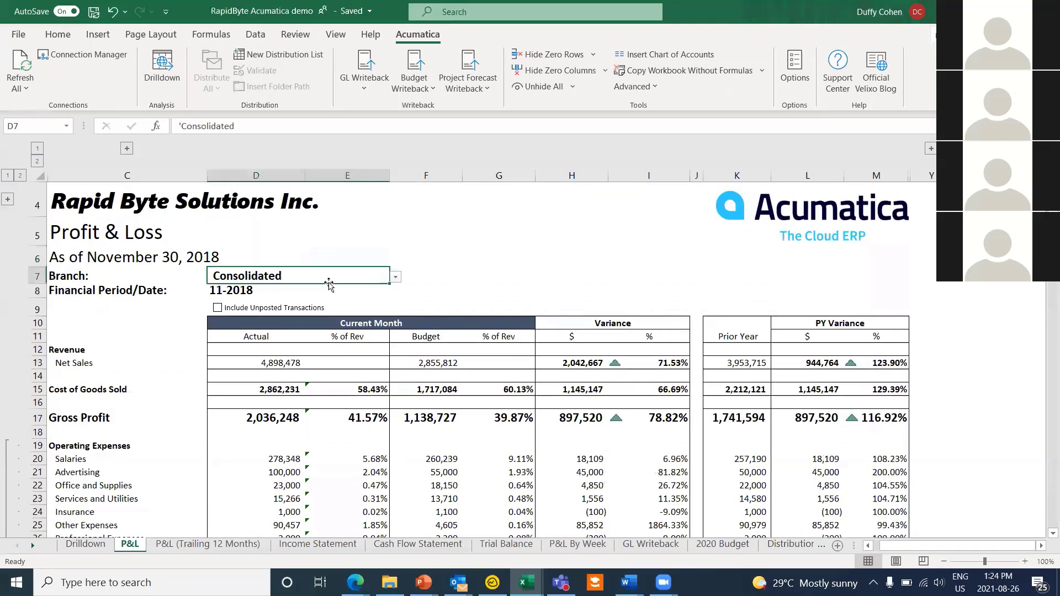
pyautogui.click(397, 277)
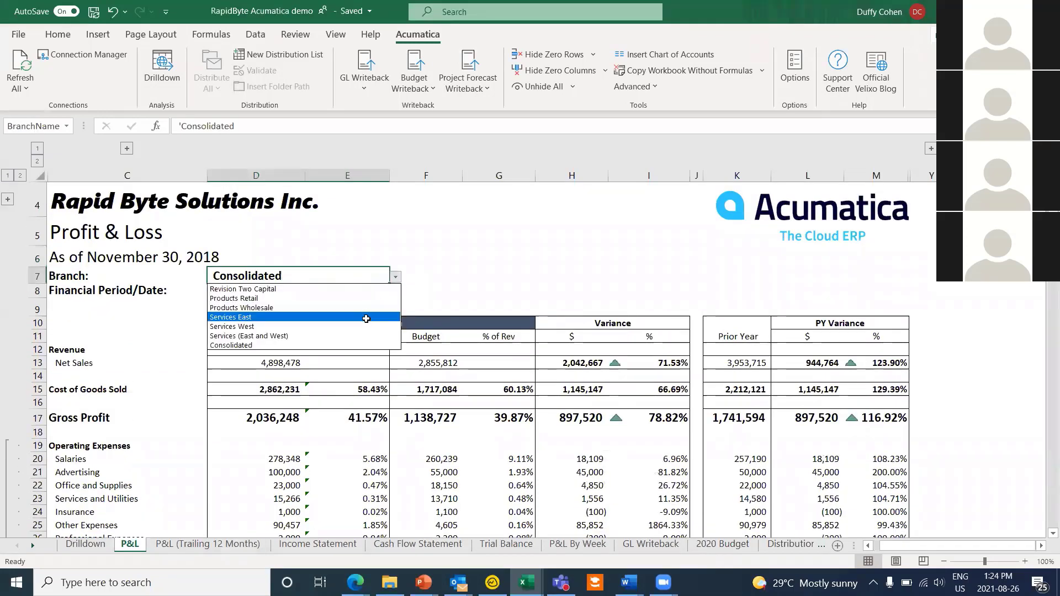
pyautogui.click(366, 317)
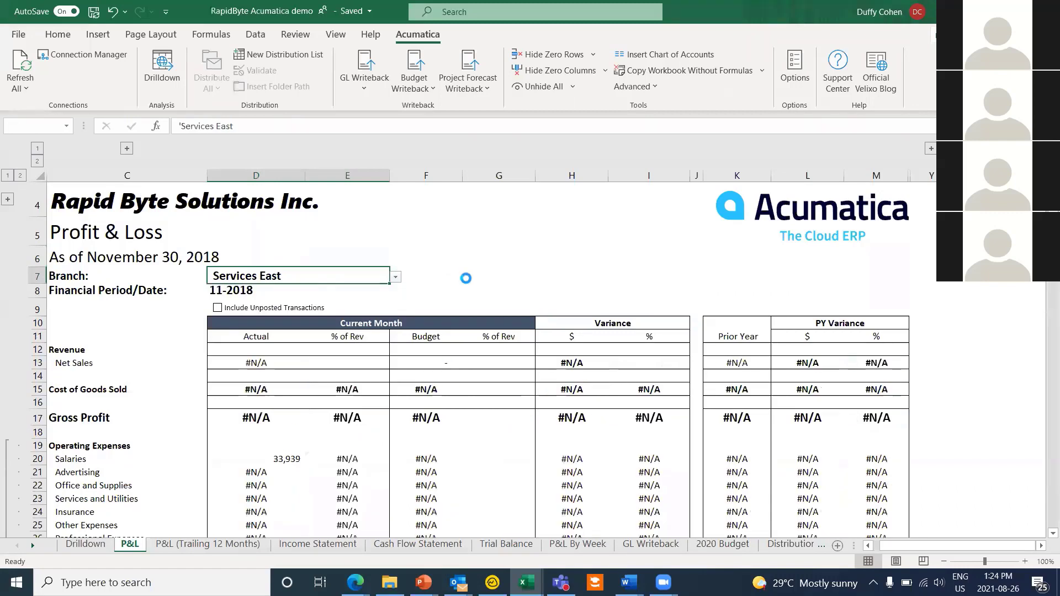
pyautogui.scroll(-1, 347, 331)
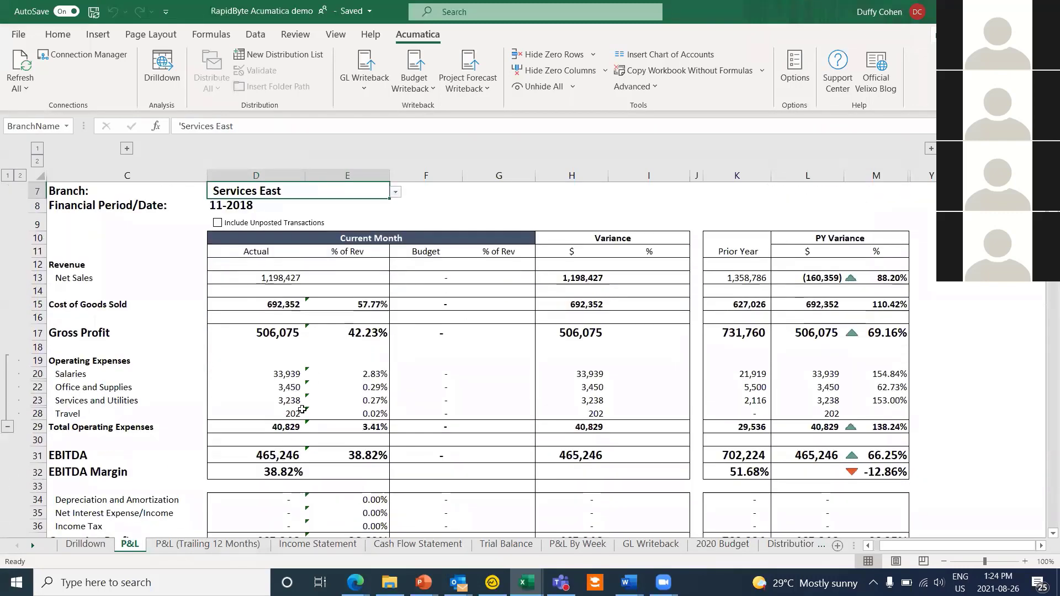
pyautogui.scroll(1, 467, 329)
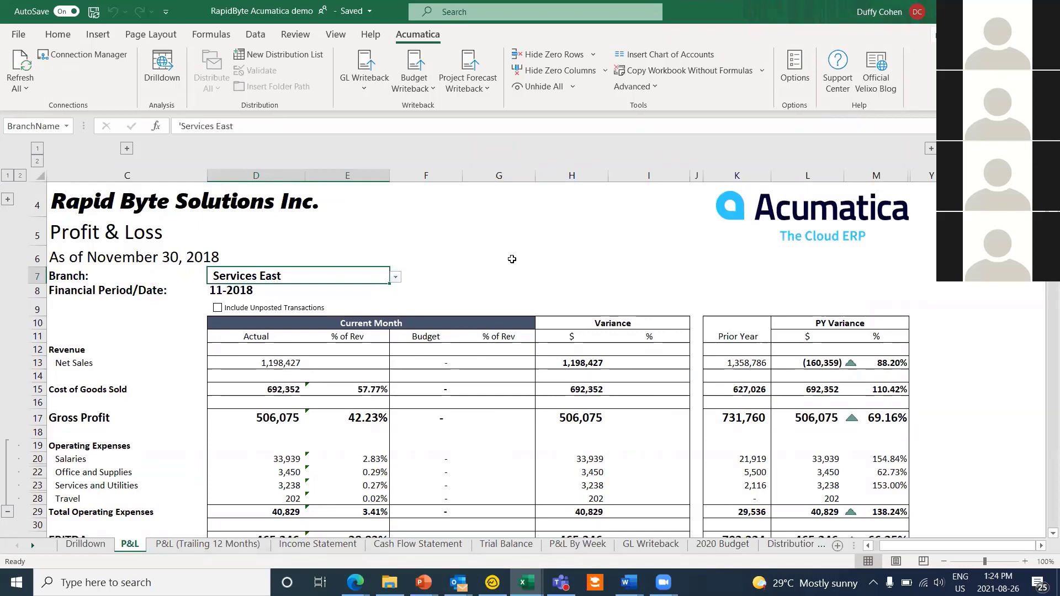
# Step: Create a new Distribution List sheet and review the A8 output format choices, zooming in
pyautogui.click(285, 55)
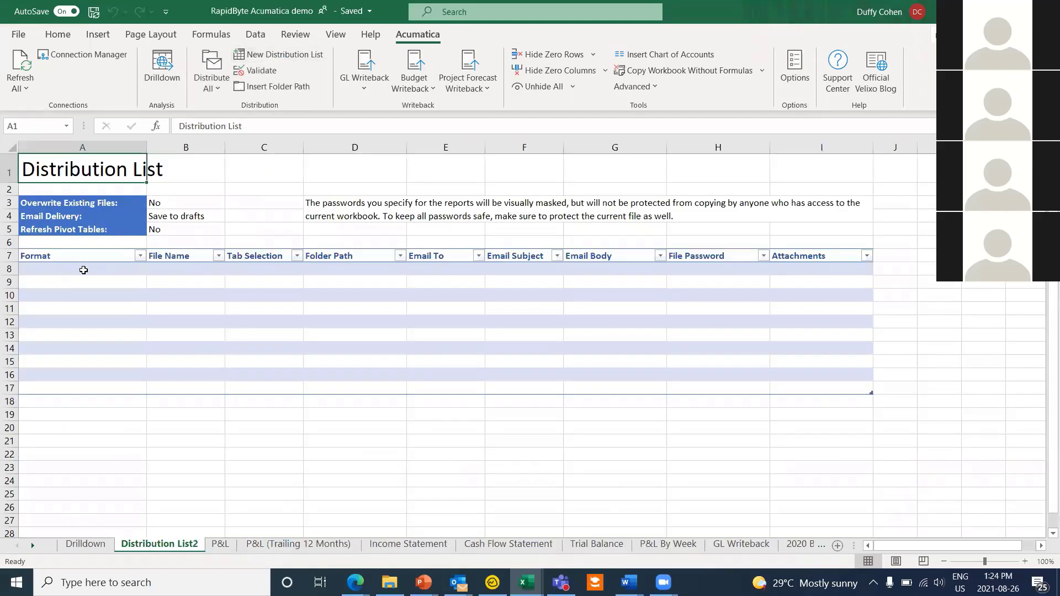
pyautogui.click(83, 270)
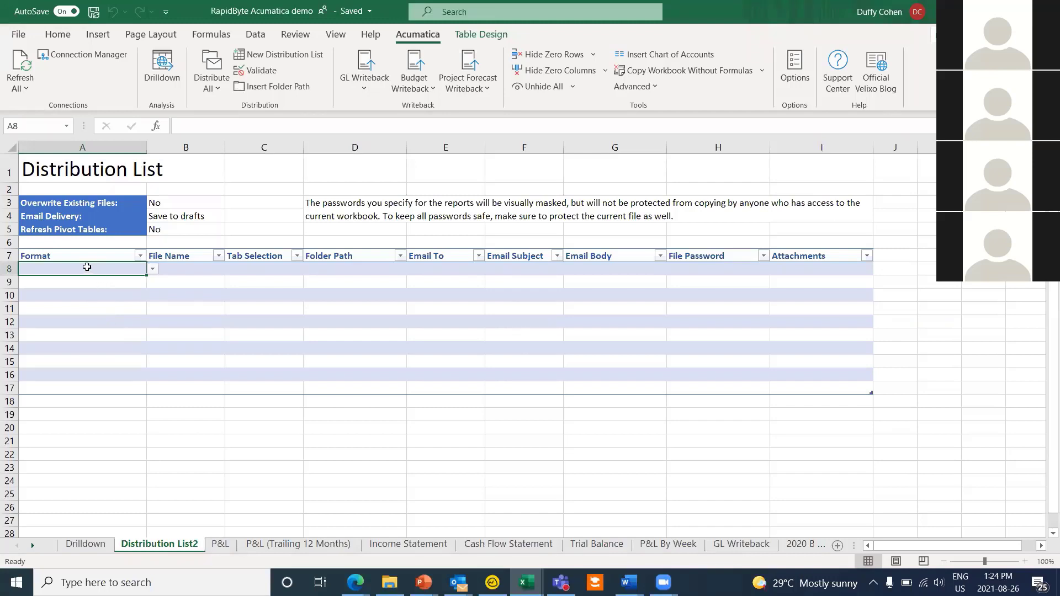
pyautogui.click(152, 269)
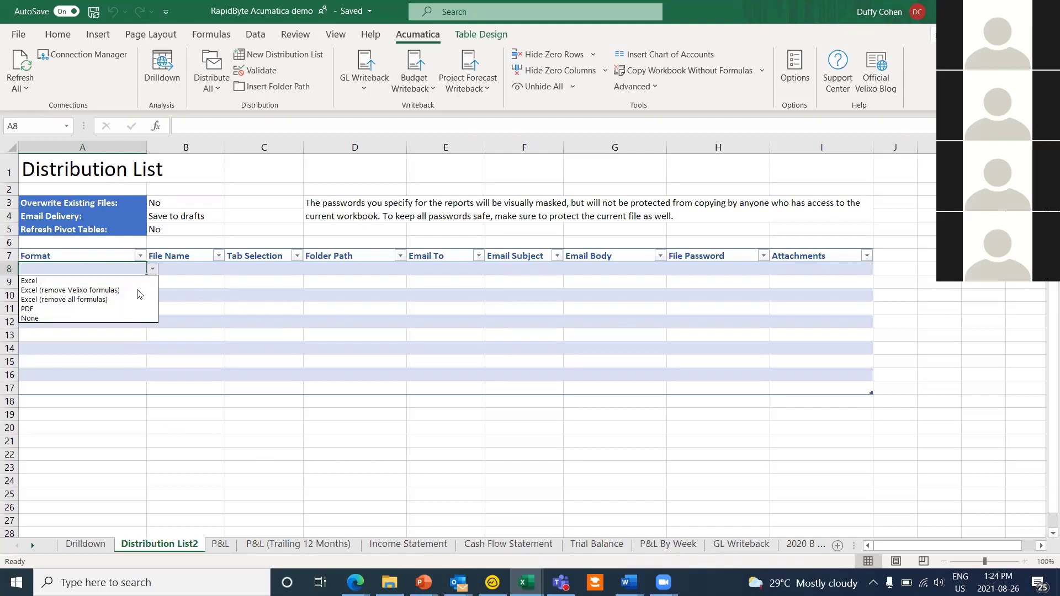
pyautogui.click(1025, 561)
pyautogui.click(1025, 561)
pyautogui.click(1025, 561)
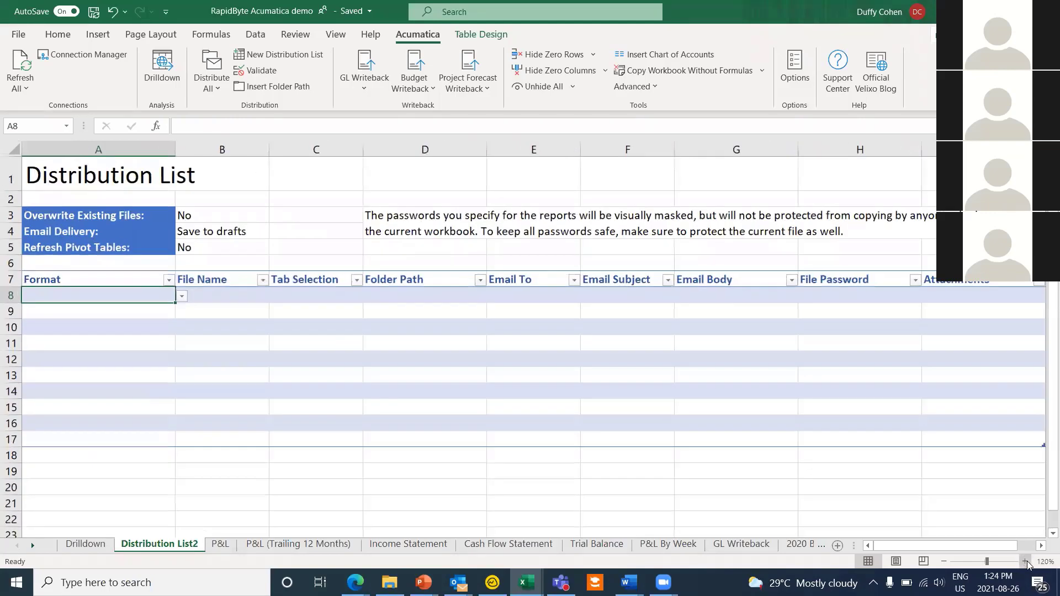
pyautogui.click(197, 308)
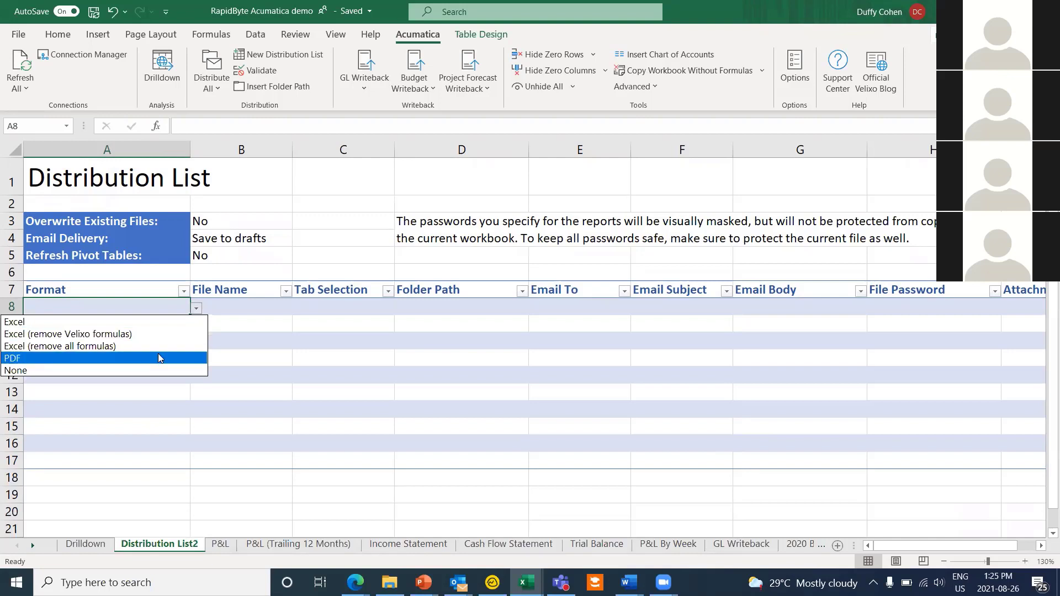
pyautogui.click(234, 380)
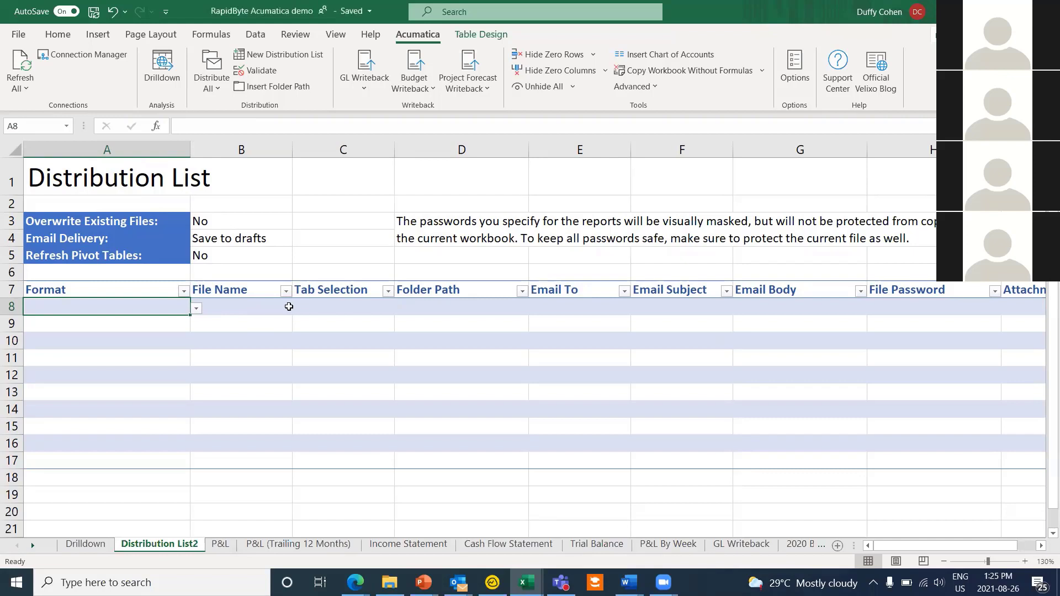
# Step: Step through the File Name, Tab Selection and Folder Path entries, then switch to the 2020 Budget sheet
pyautogui.click(263, 307)
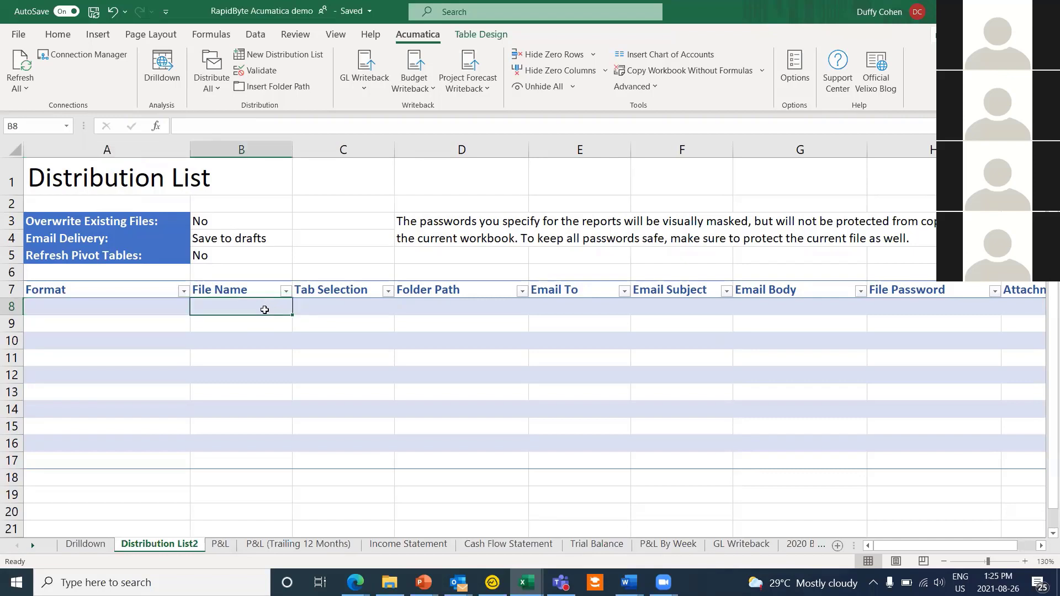
pyautogui.click(354, 305)
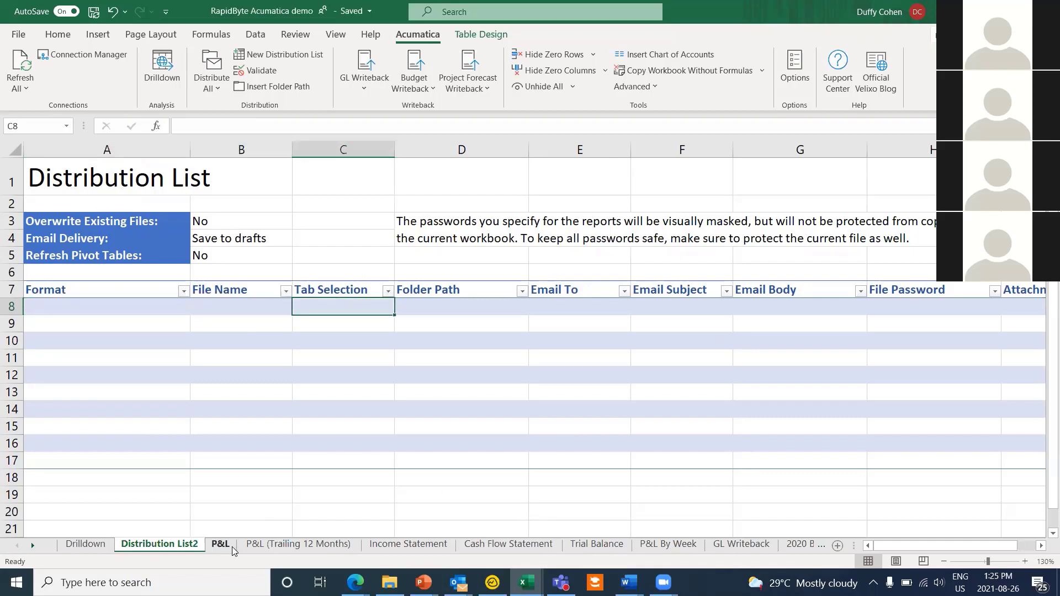
pyautogui.click(481, 300)
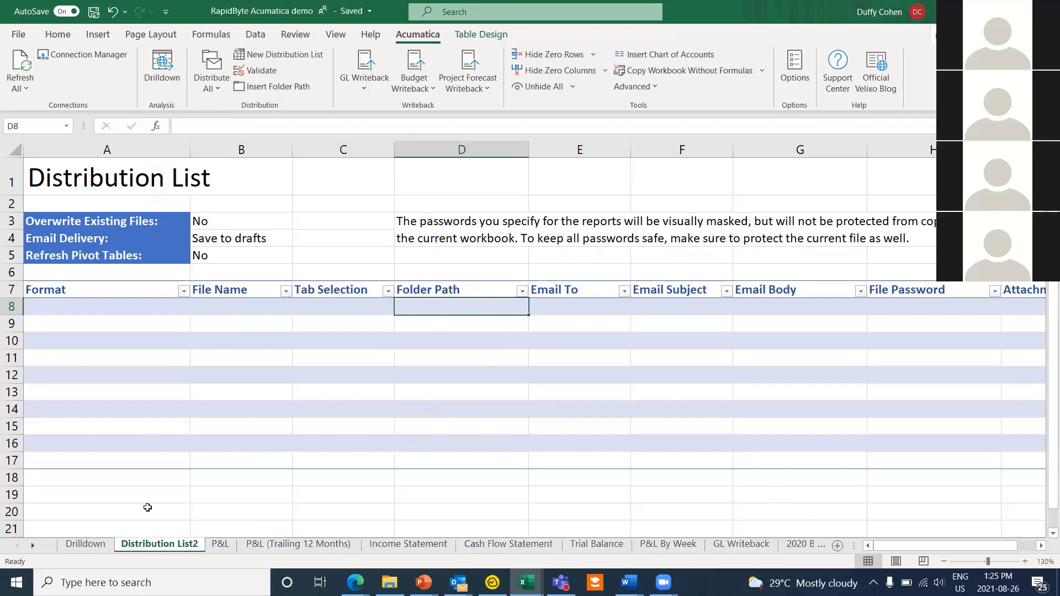
pyautogui.click(32, 545)
pyautogui.click(32, 544)
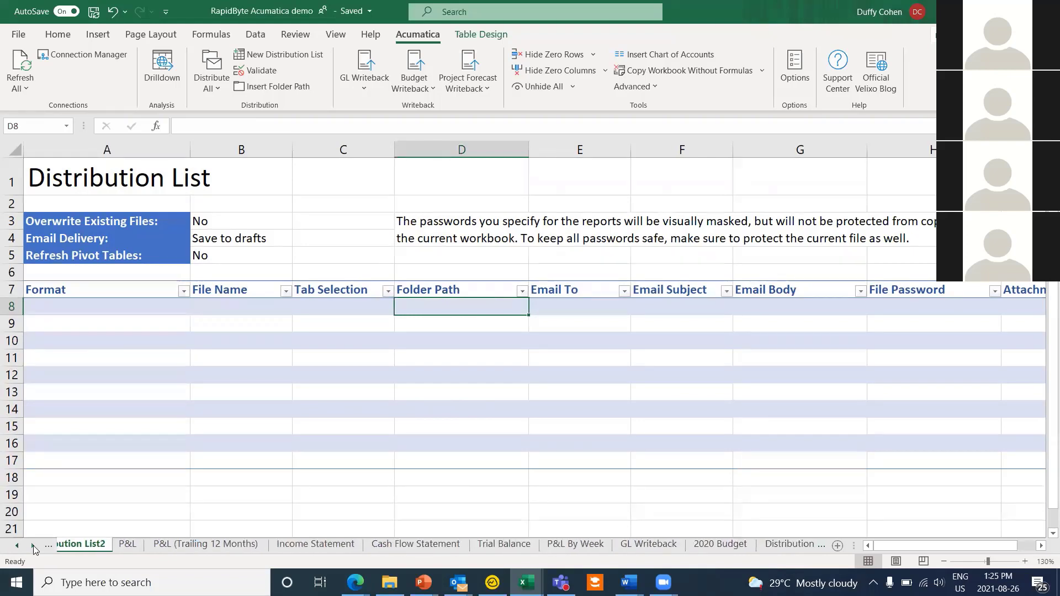
pyautogui.click(664, 545)
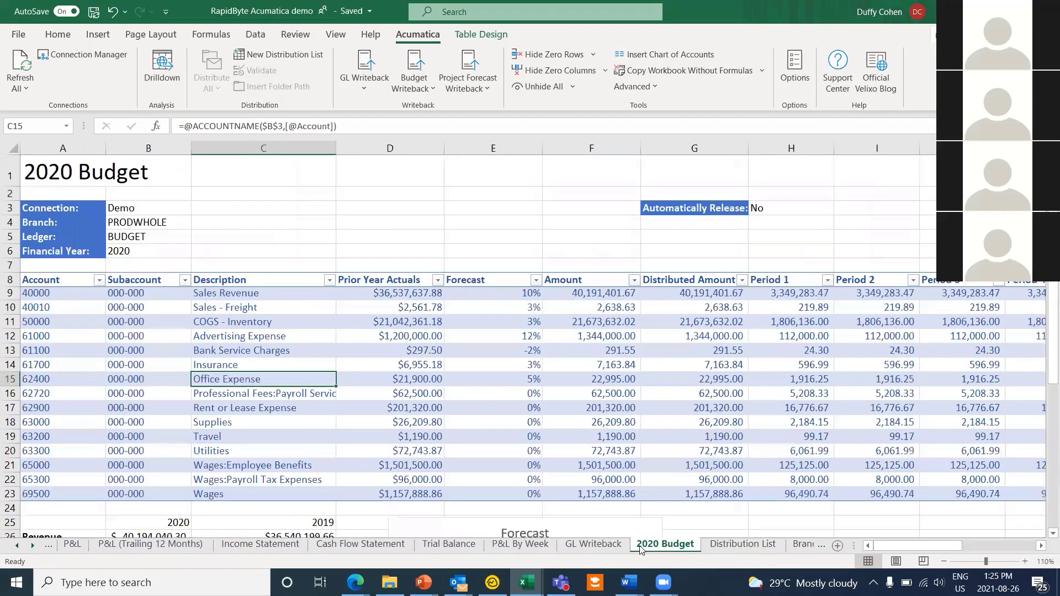
# Step: Open the prepared Distribution List sheet and check its BranchName column at J7 and the workbook's named ranges
pyautogui.click(742, 544)
pyautogui.scroll(3, 138, 276)
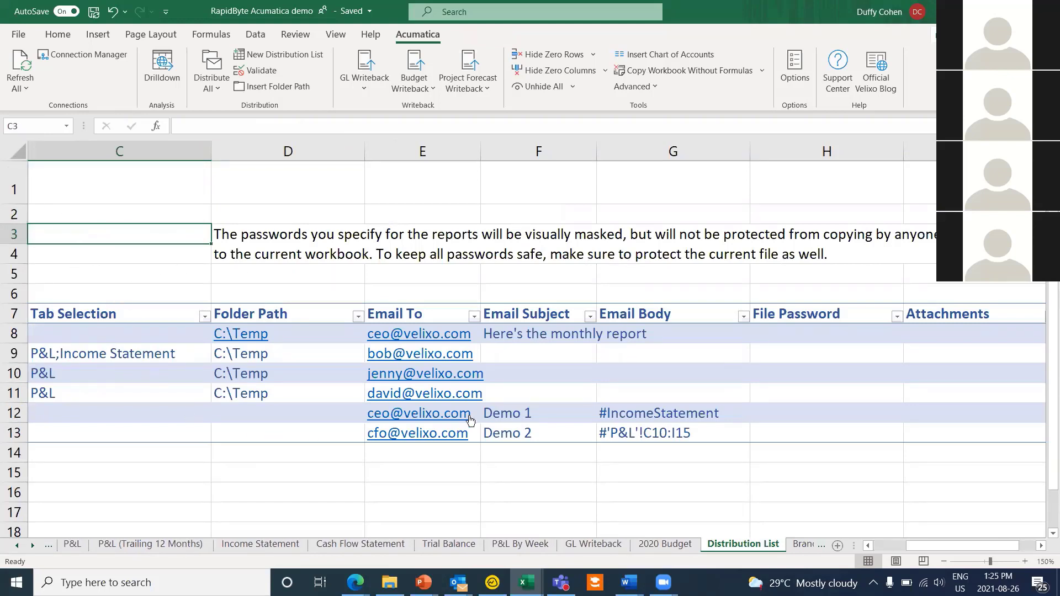
pyautogui.hscroll(2, 958, 546)
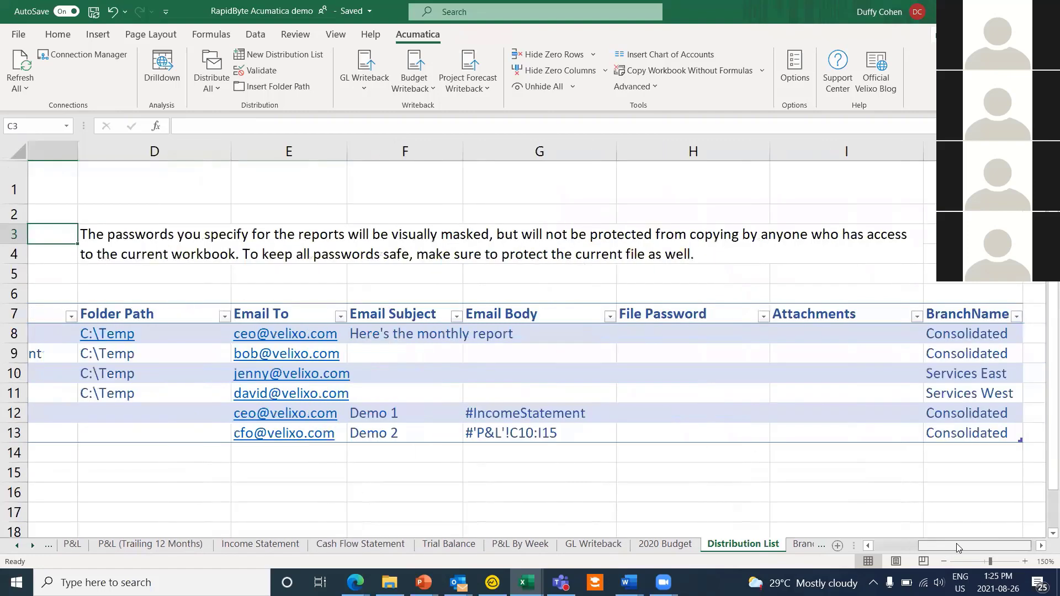
pyautogui.click(929, 314)
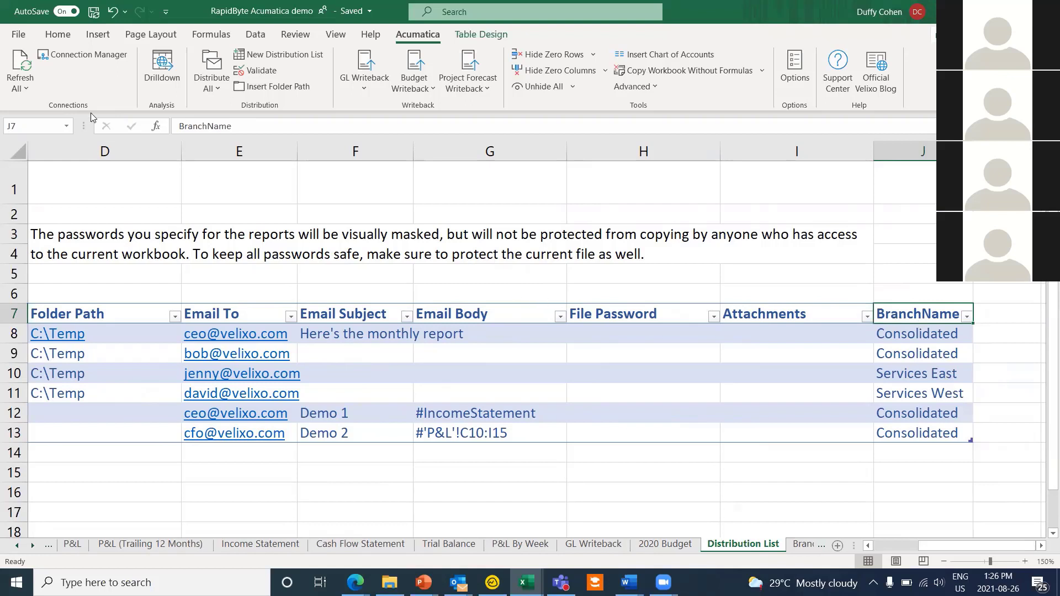
pyautogui.click(66, 128)
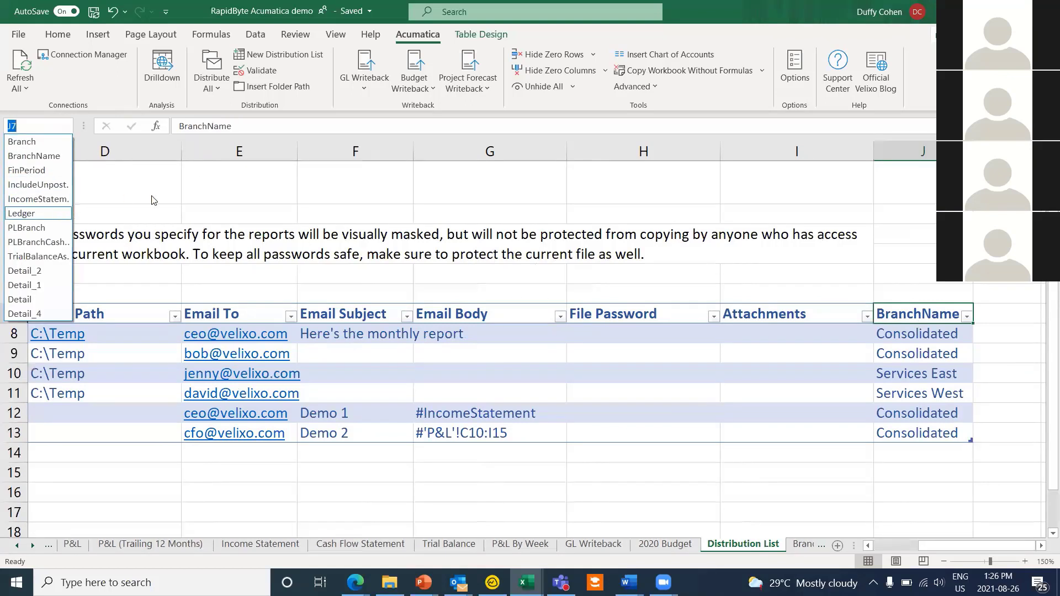
pyautogui.click(375, 203)
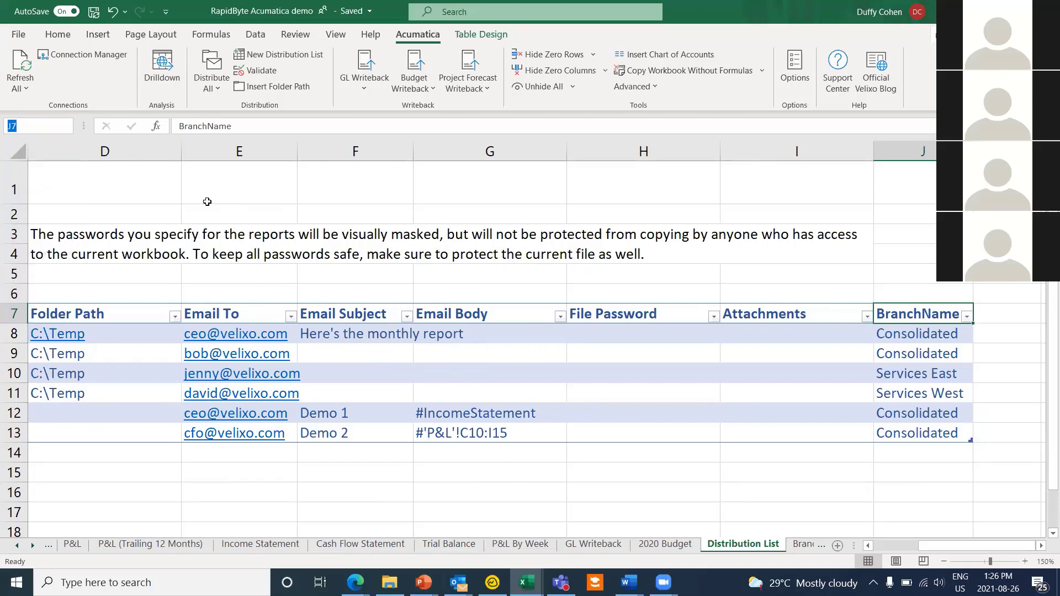
pyautogui.moveTo(999, 542); pyautogui.dragTo(888, 547)
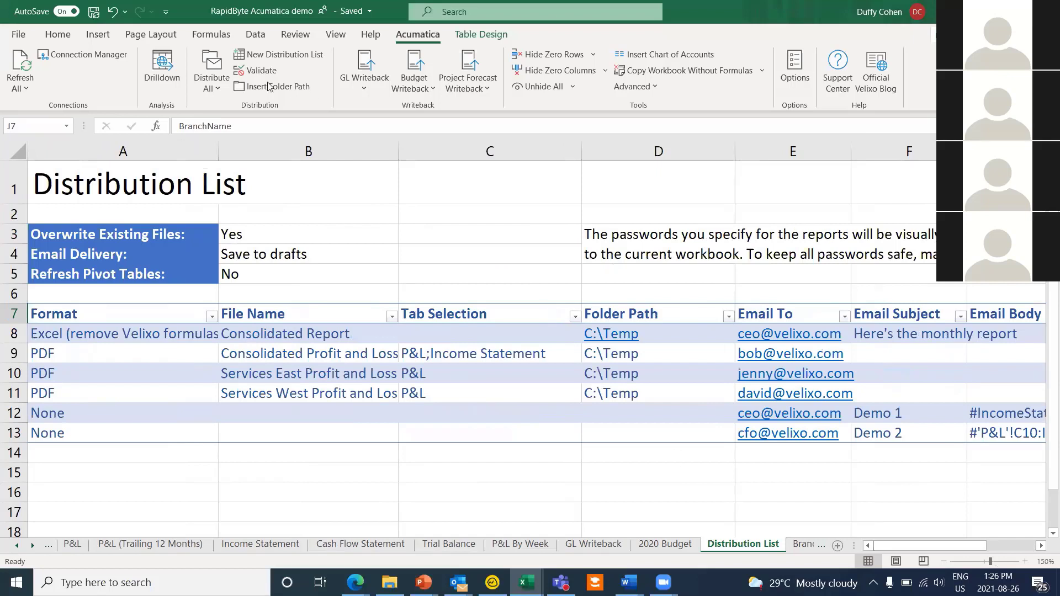
# Step: Run Distribute All on the distribution list to generate every report as an email draft
pyautogui.click(220, 86)
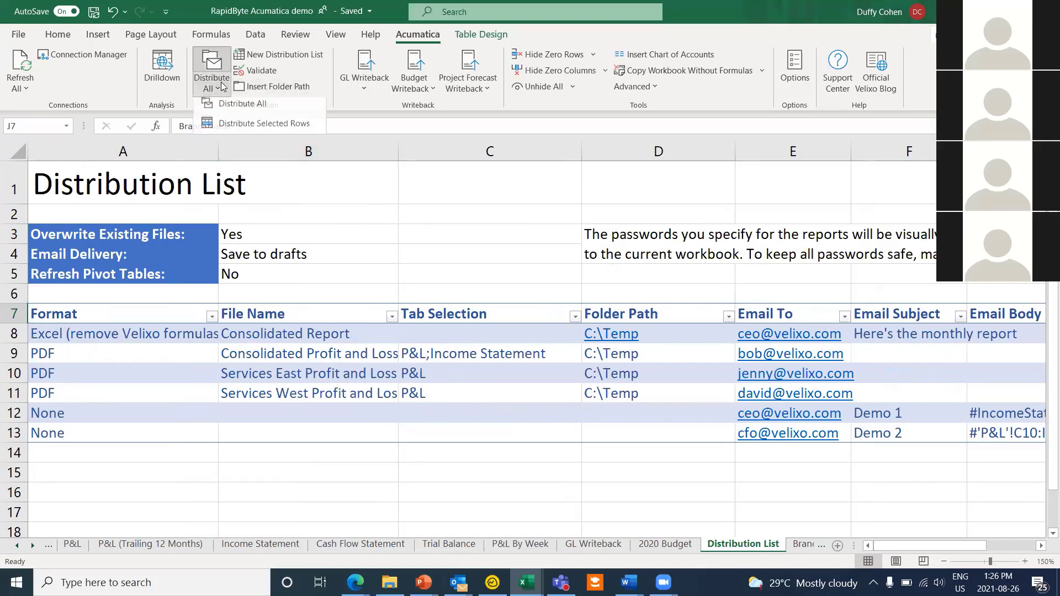
pyautogui.click(247, 108)
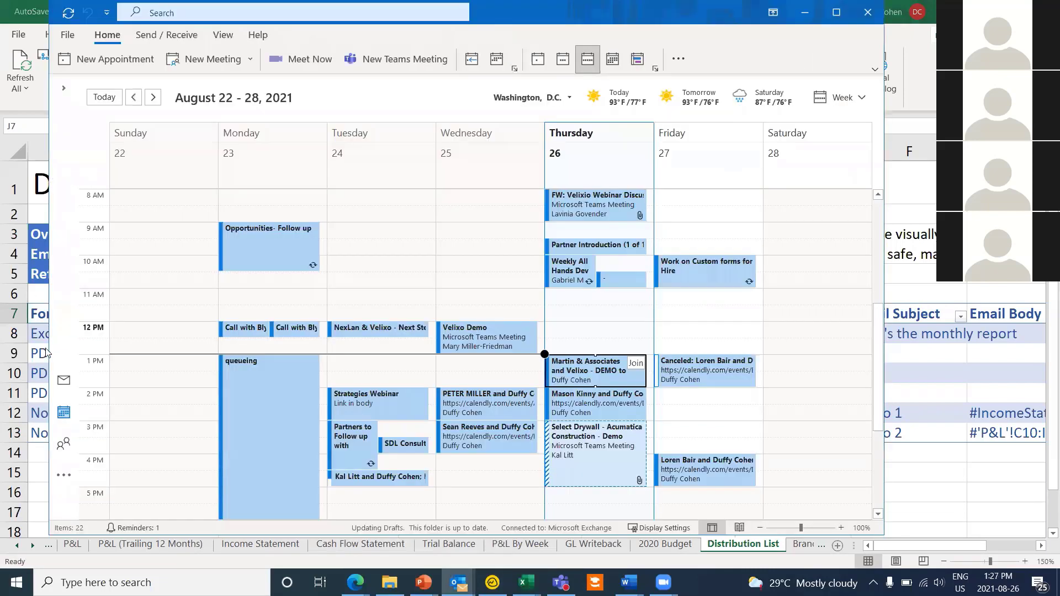
# Step: Switch Outlook from the calendar to Mail and view the six generated report drafts in Drafts
pyautogui.click(61, 380)
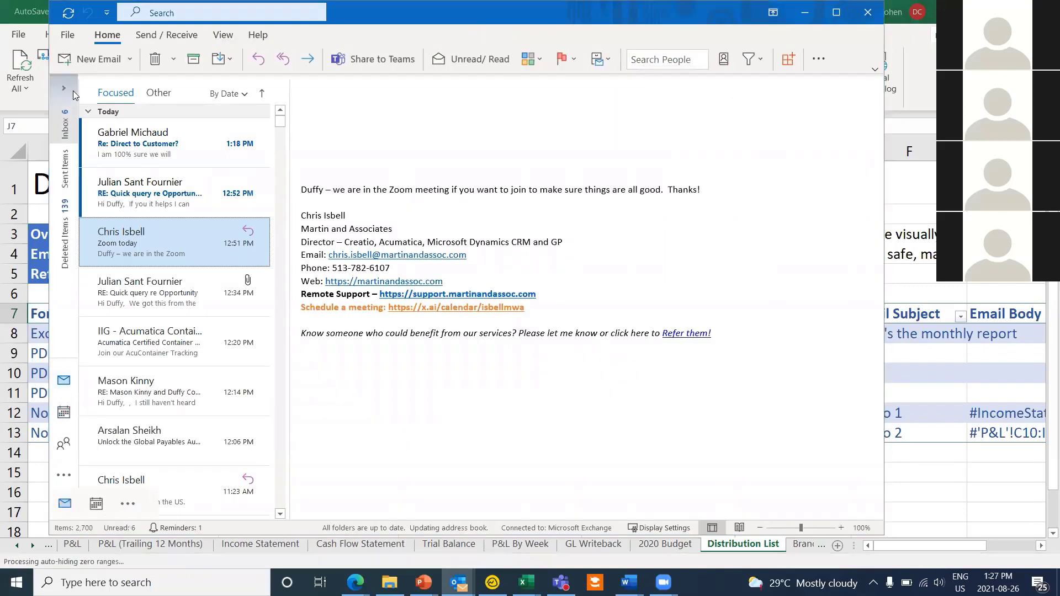
pyautogui.click(71, 90)
pyautogui.click(96, 202)
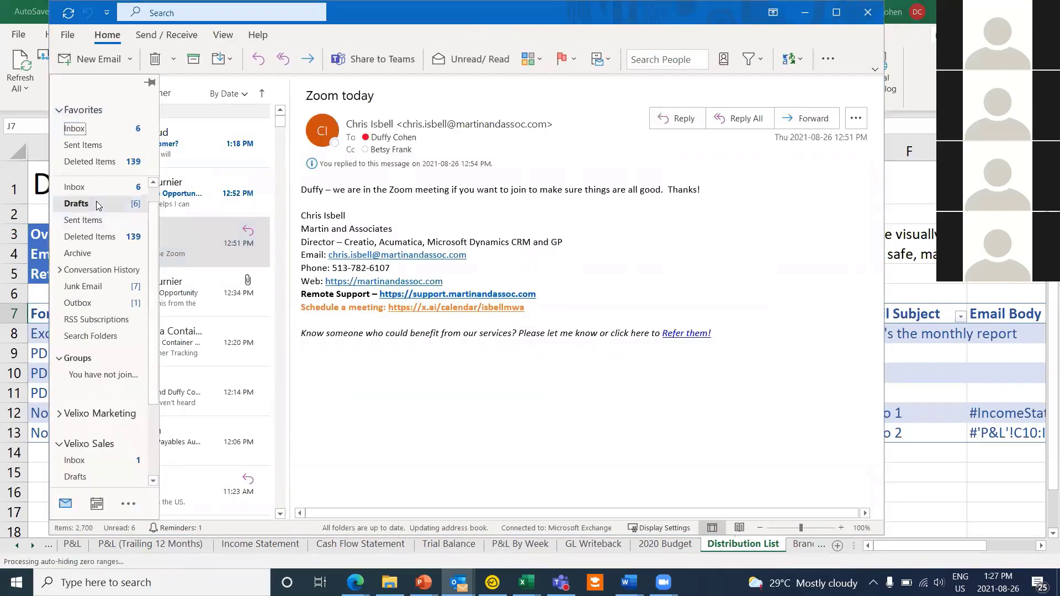
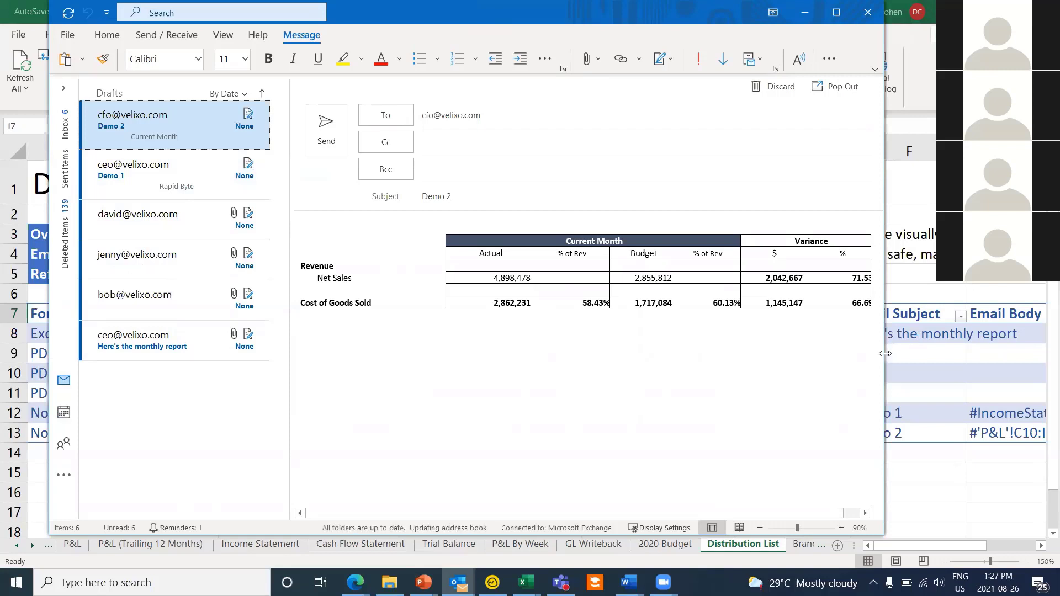
# Step: Widen Outlook and scroll through the Demo 1 draft's income report and charts, then select the Services West draft
pyautogui.moveTo(884, 353); pyautogui.dragTo(1019, 354)
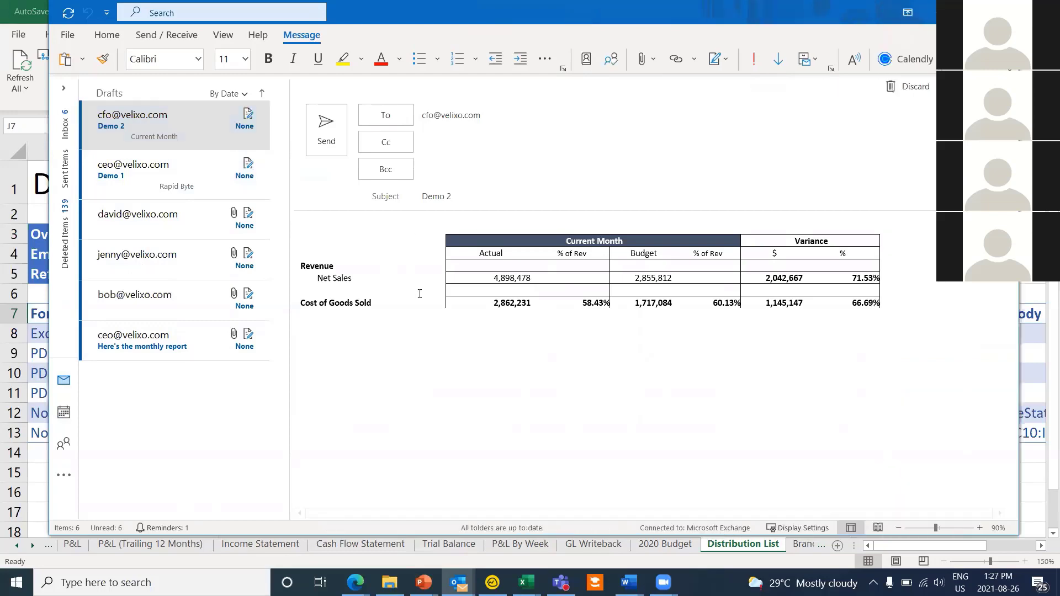
pyautogui.click(136, 169)
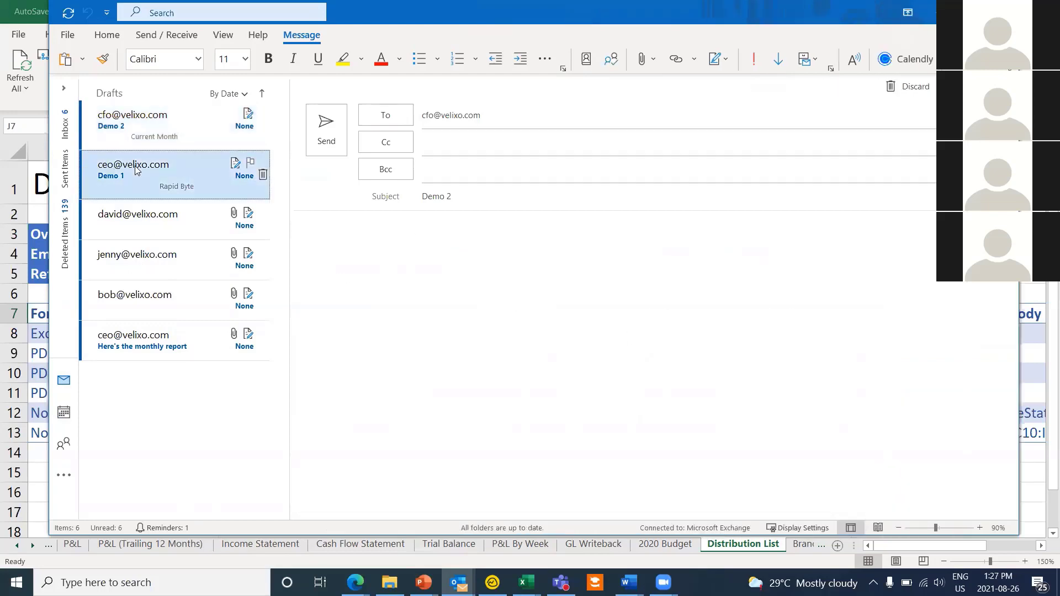
pyautogui.click(486, 270)
pyautogui.scroll(-1, 499, 373)
pyautogui.scroll(-1, 502, 383)
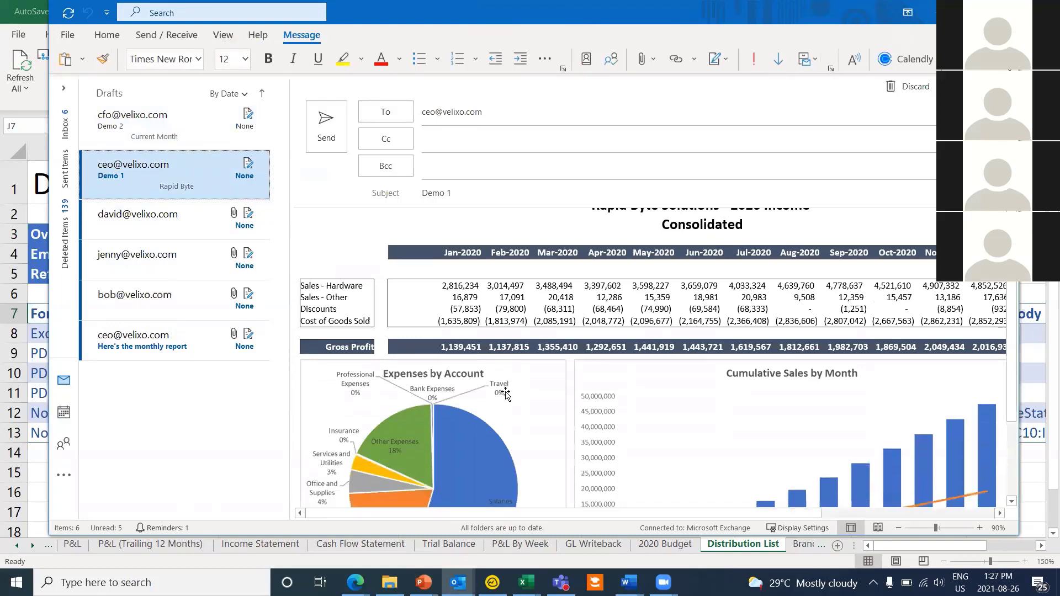
pyautogui.scroll(-3, 833, 474)
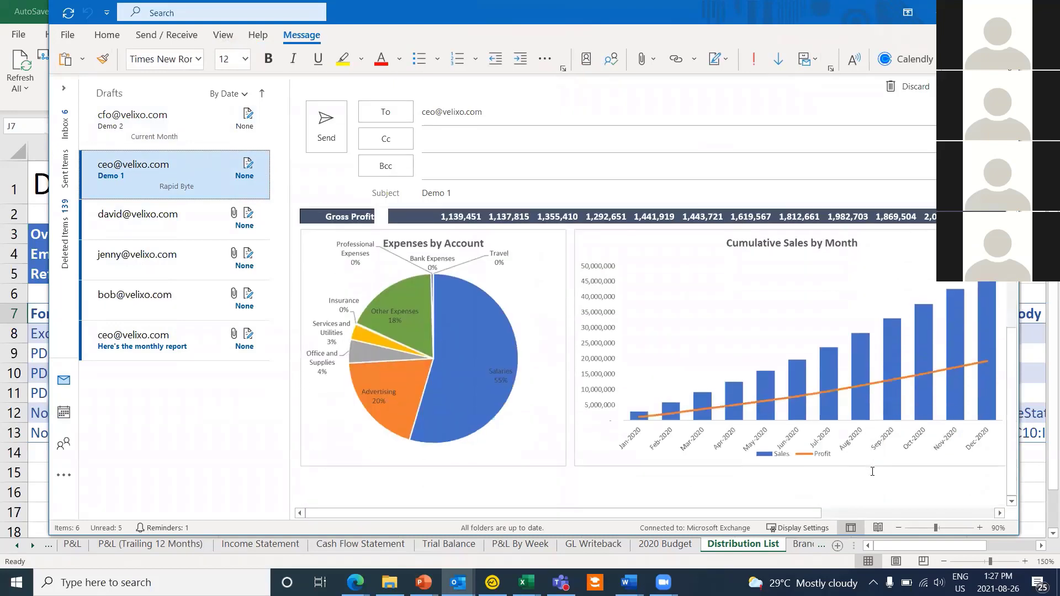
pyautogui.scroll(4, 872, 470)
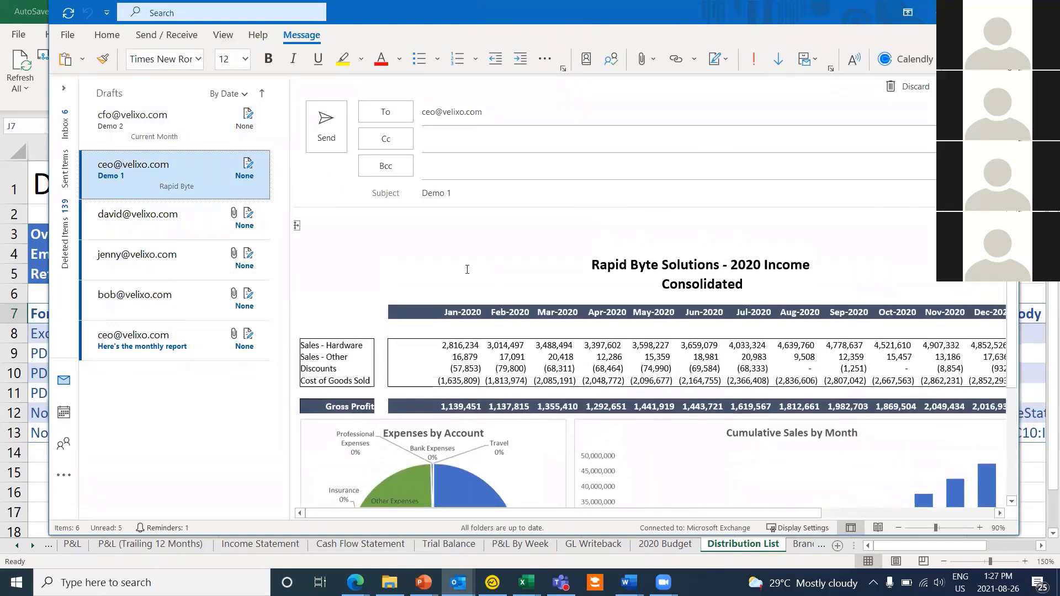
pyautogui.scroll(-4, 478, 292)
pyautogui.scroll(2, 344, 308)
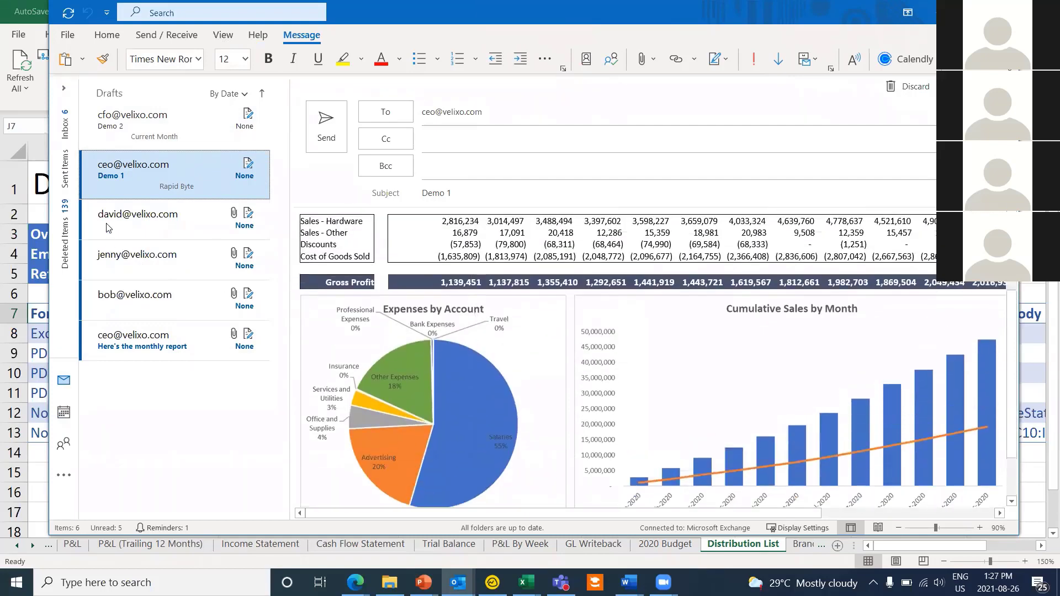
pyautogui.click(123, 231)
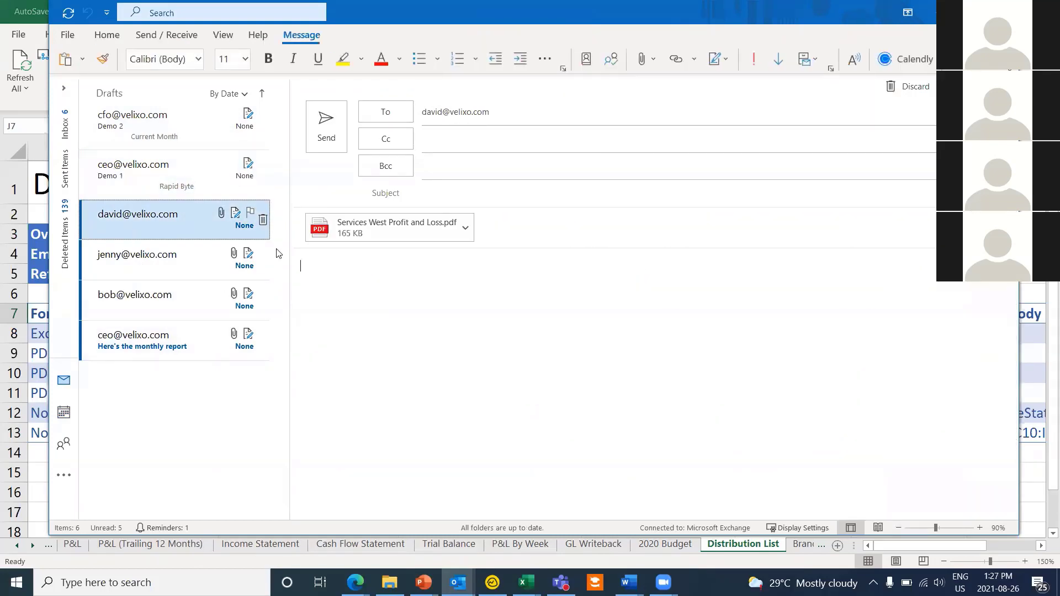
# Step: Open the Services West Profit and Loss PDF attachment in Edge, then close it
pyautogui.doubleClick(427, 234)
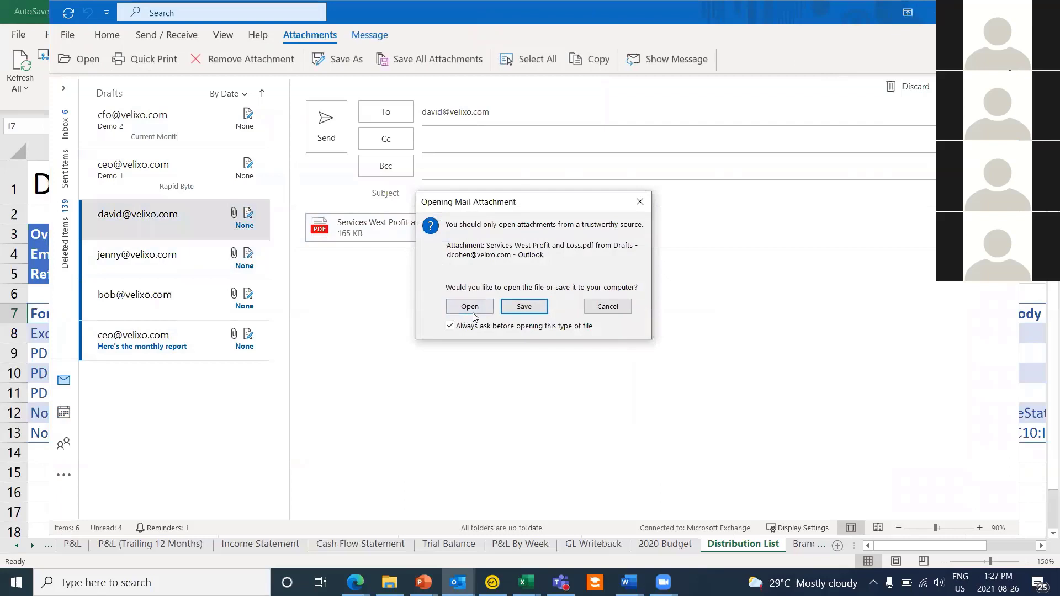
pyautogui.click(469, 307)
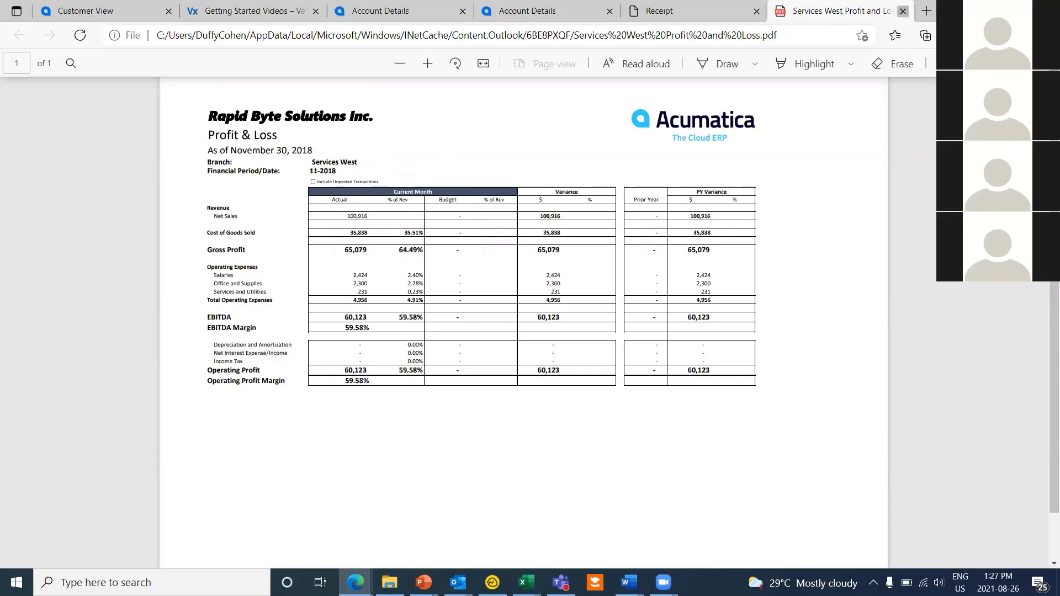
pyautogui.click(902, 11)
pyautogui.click(980, 10)
# Step: Open the Consolidated Profit and Loss PDF from its draft and view it in Edge
pyautogui.click(157, 267)
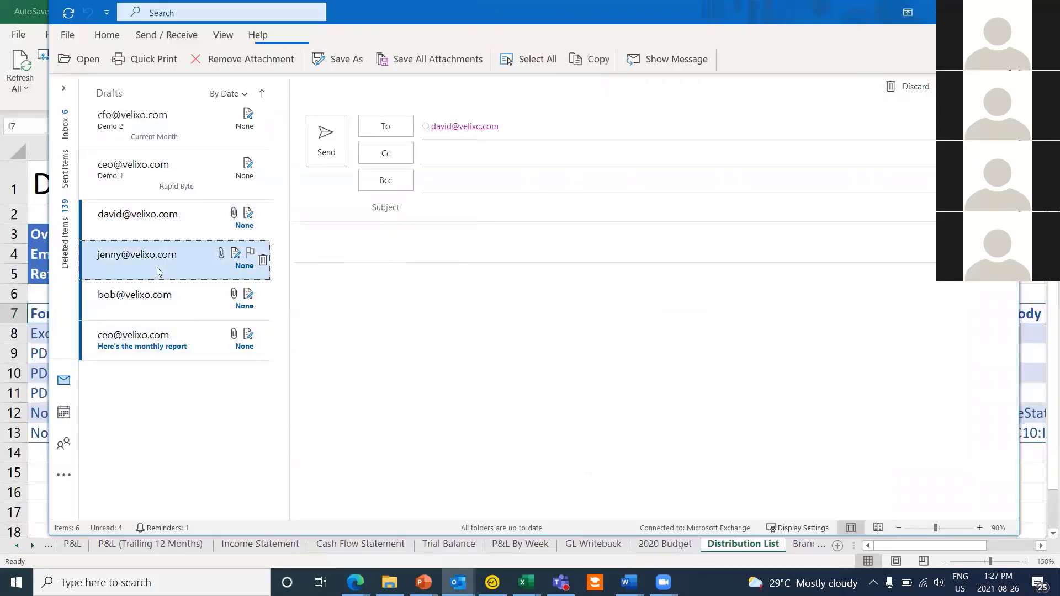
pyautogui.click(166, 298)
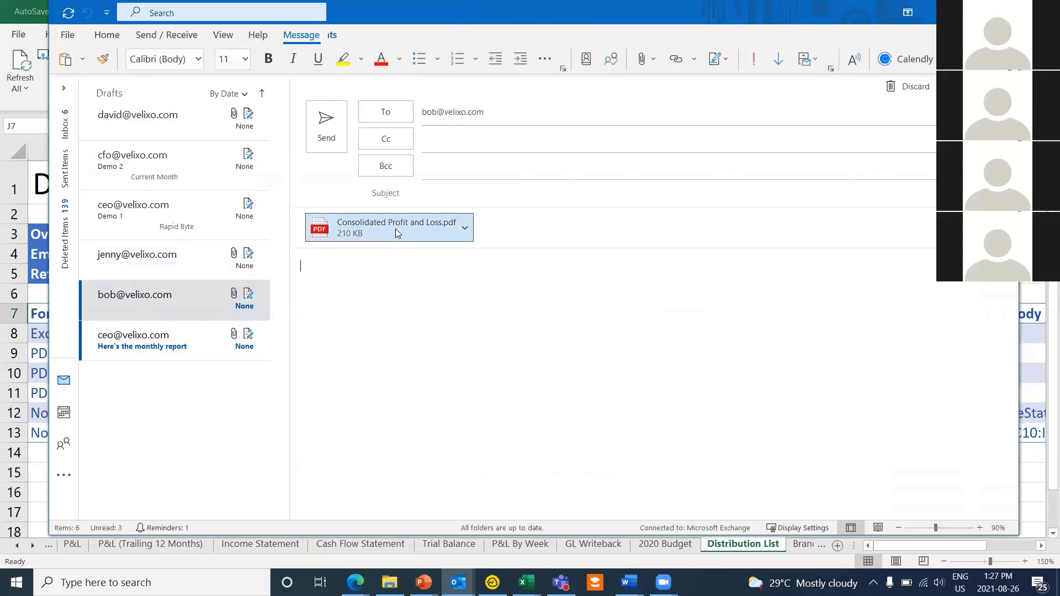
pyautogui.click(395, 229)
pyautogui.doubleClick(396, 228)
pyautogui.click(474, 307)
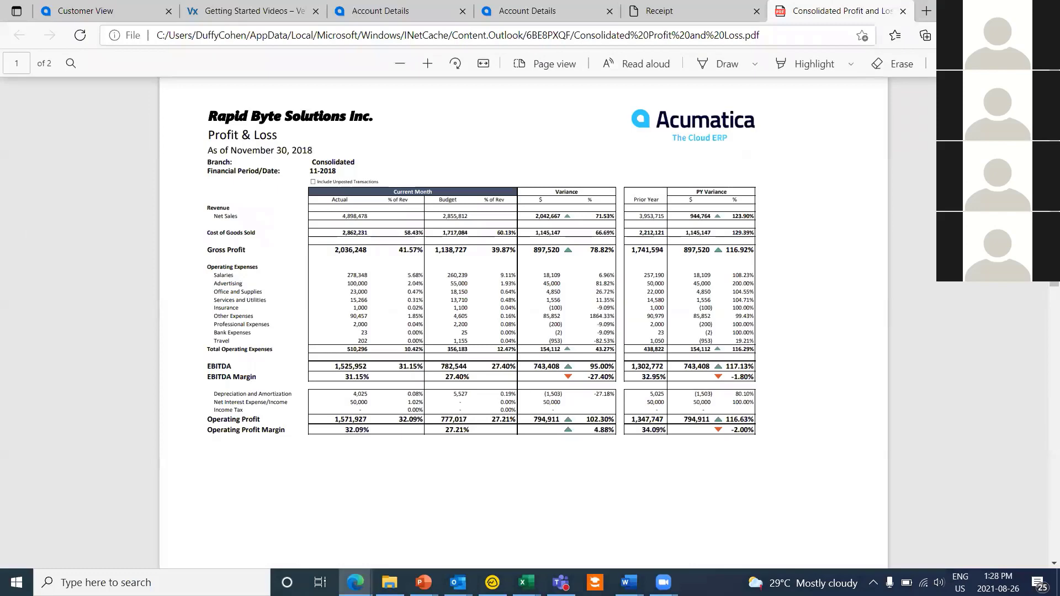
pyautogui.click(981, 10)
pyautogui.click(171, 352)
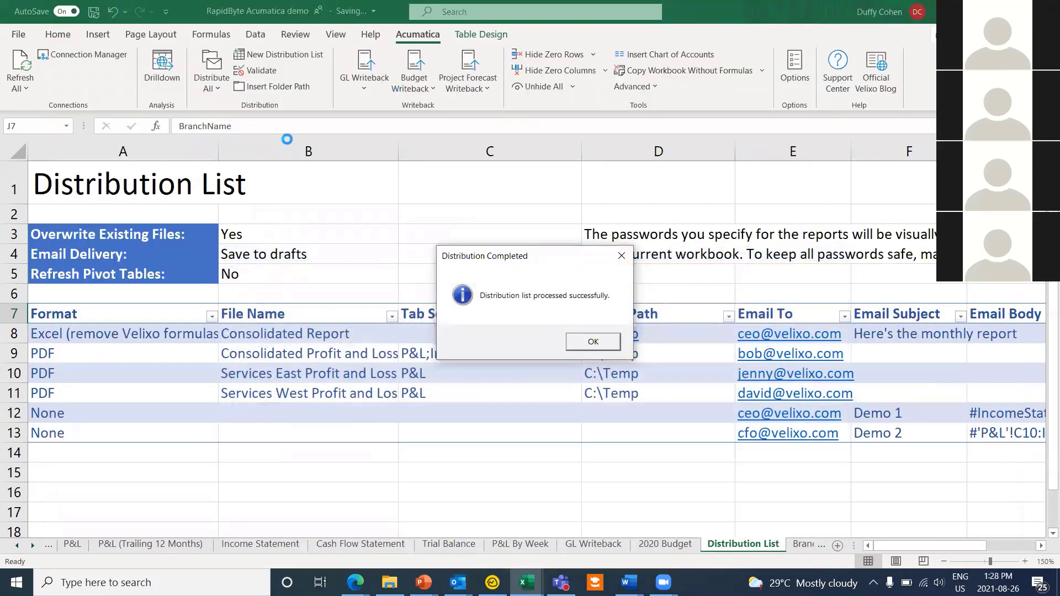
# Step: Dismiss the Distribution Completed message and add a blank Sheet3, selecting cell A6
pyautogui.click(622, 257)
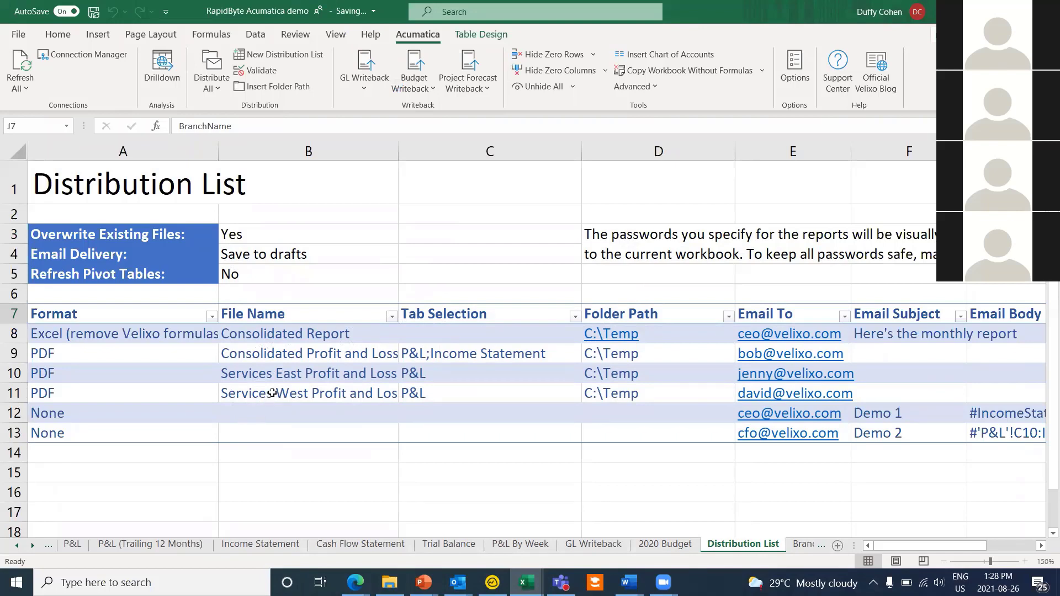
pyautogui.click(35, 546)
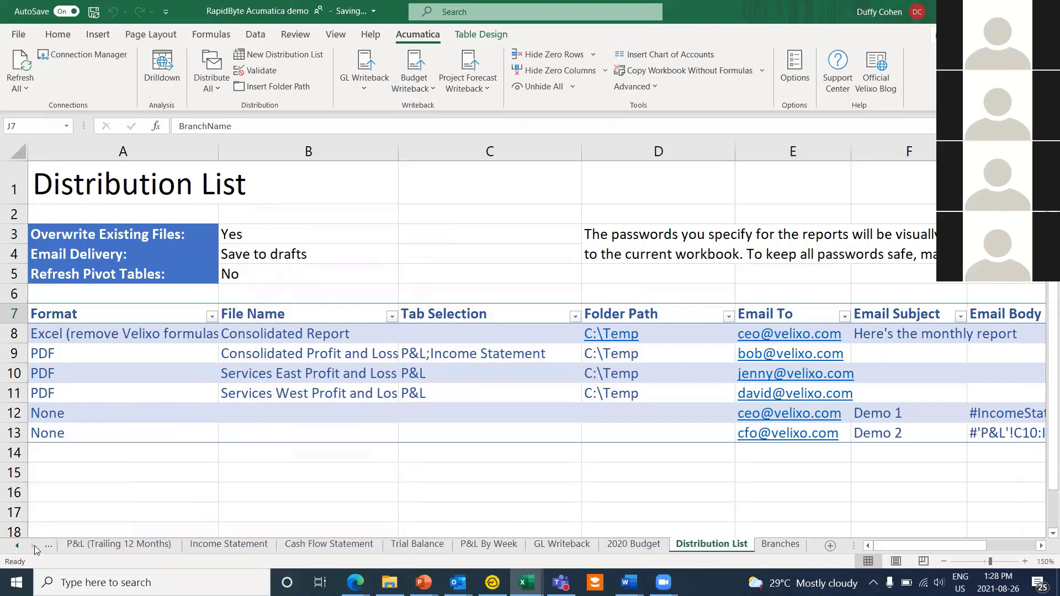
pyautogui.click(831, 546)
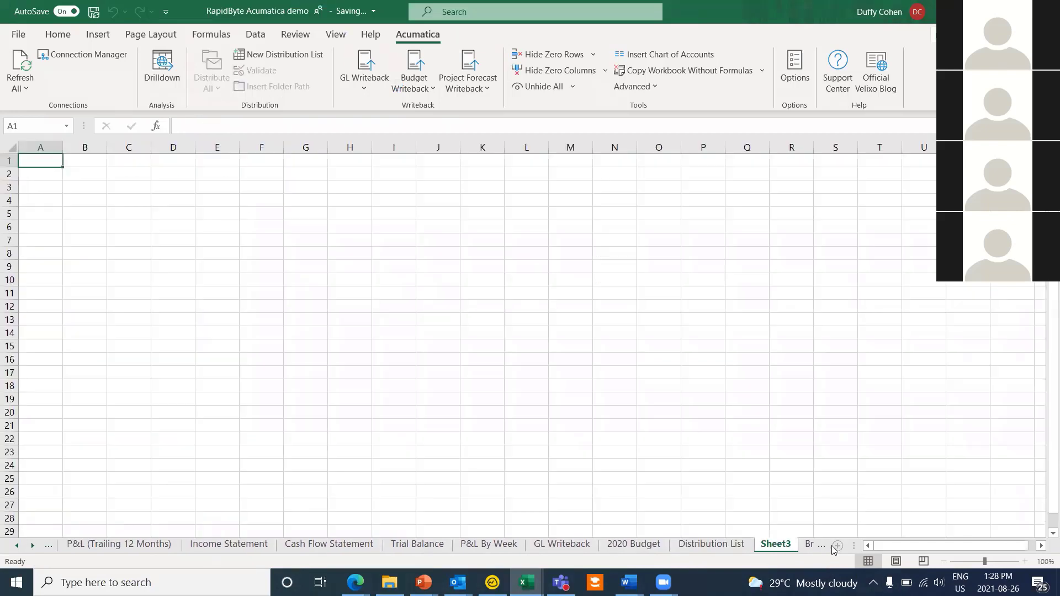
pyautogui.click(38, 229)
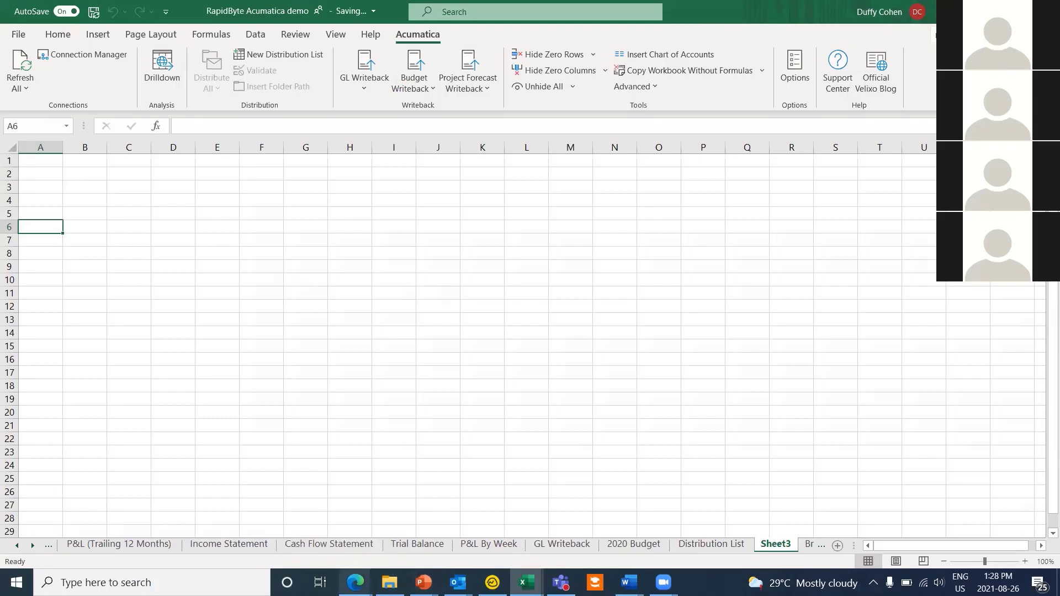
# Step: Switch the browser to the Acumatica Account Details page
pyautogui.moveTo(355, 582)
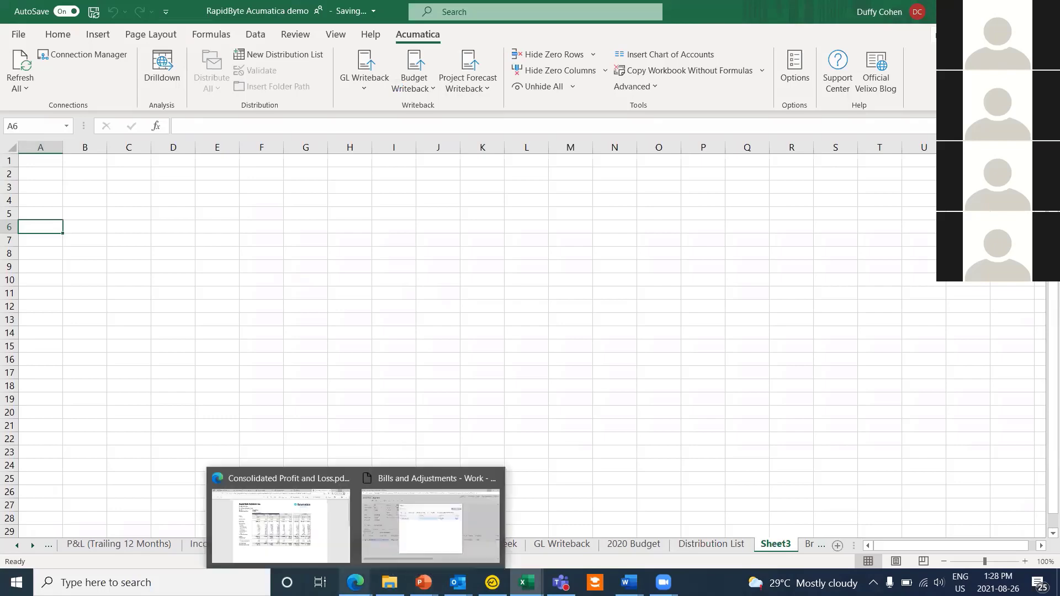
pyautogui.click(281, 519)
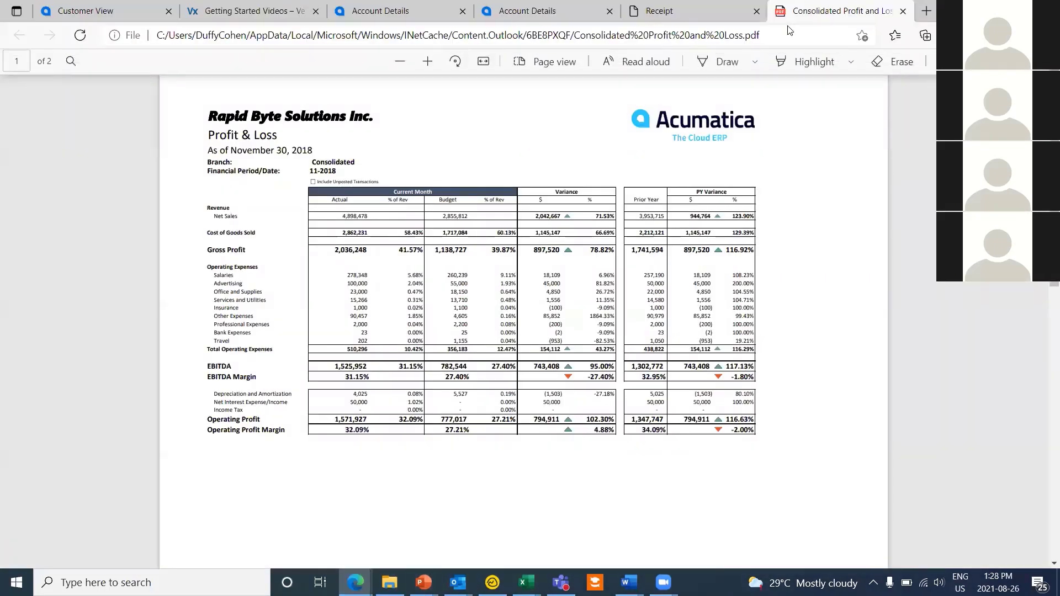
pyautogui.click(659, 11)
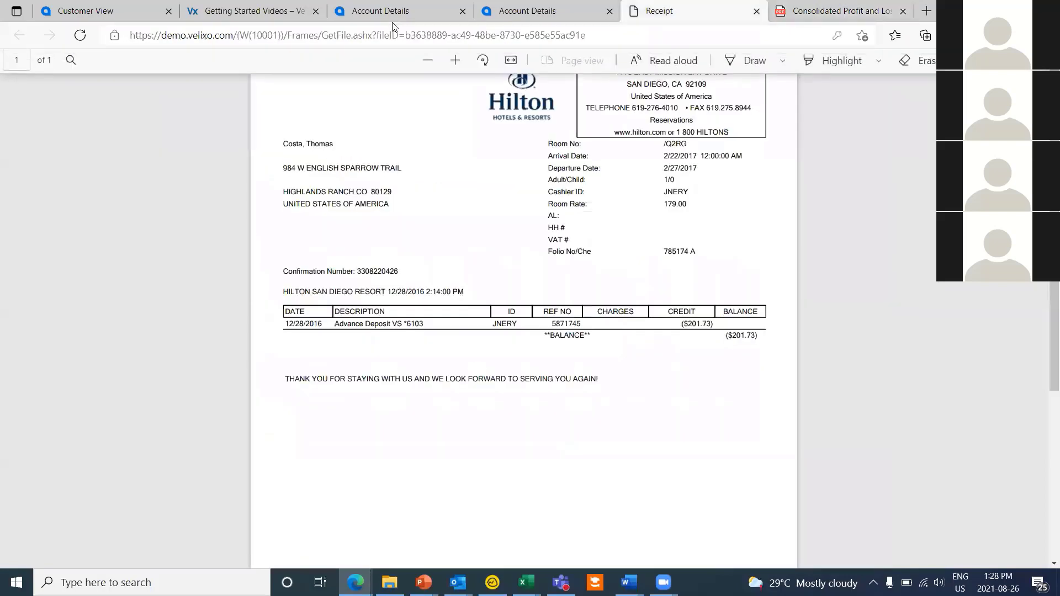
pyautogui.click(380, 11)
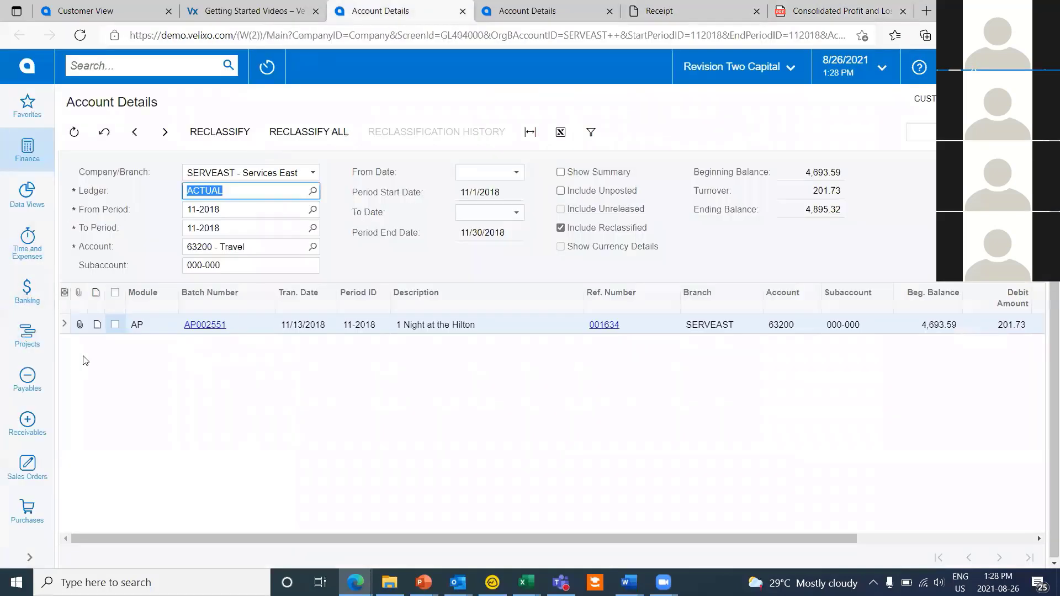
# Step: Open the generic inquiry behind Payables Bills and Adjustments, copy its 'AP-Bills and Adjustments' title, and return to Excel
pyautogui.click(29, 380)
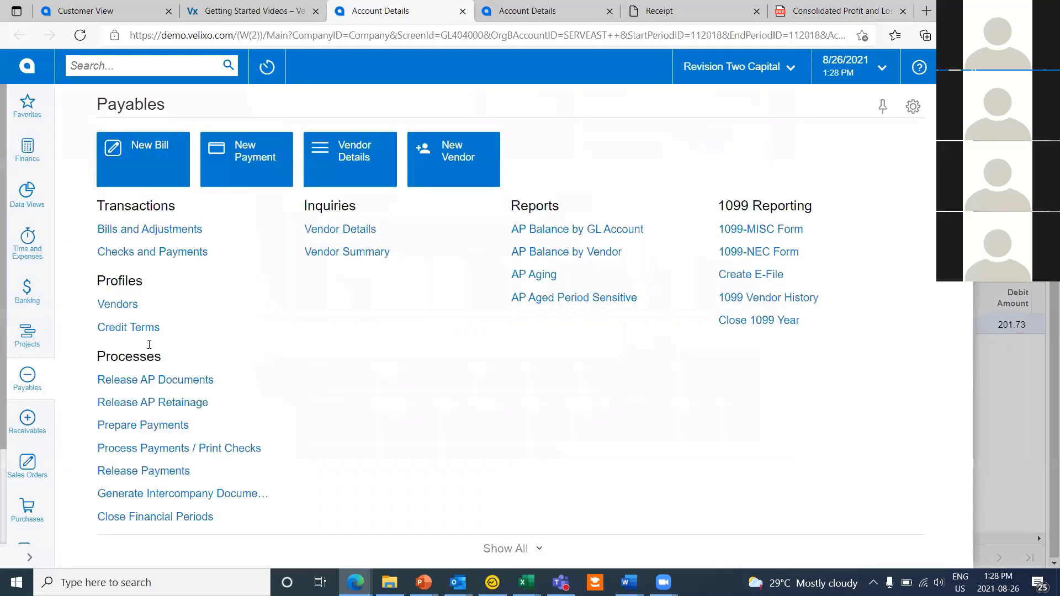
pyautogui.click(178, 231)
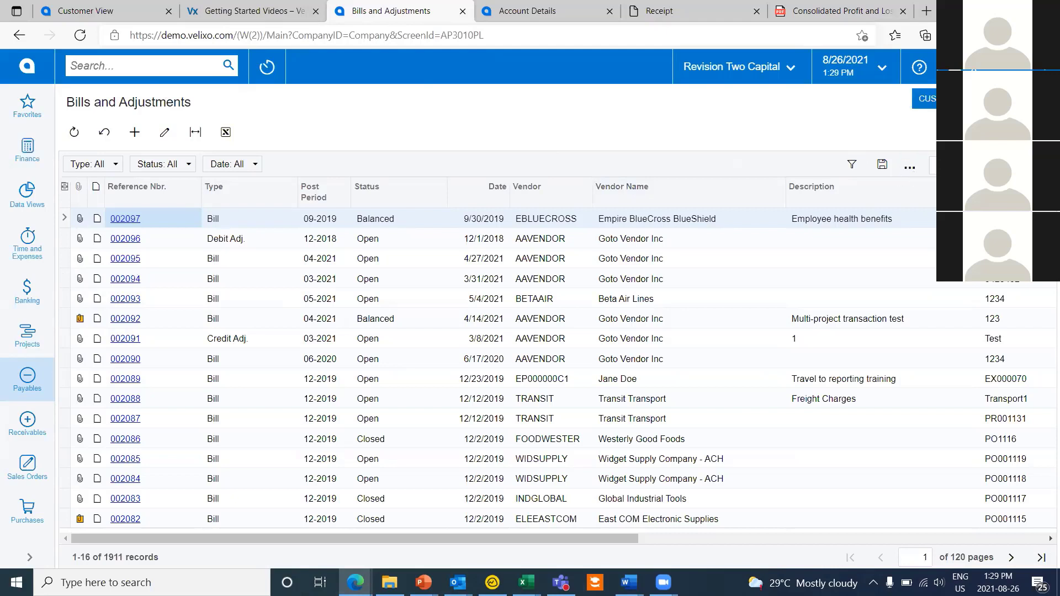
pyautogui.click(925, 99)
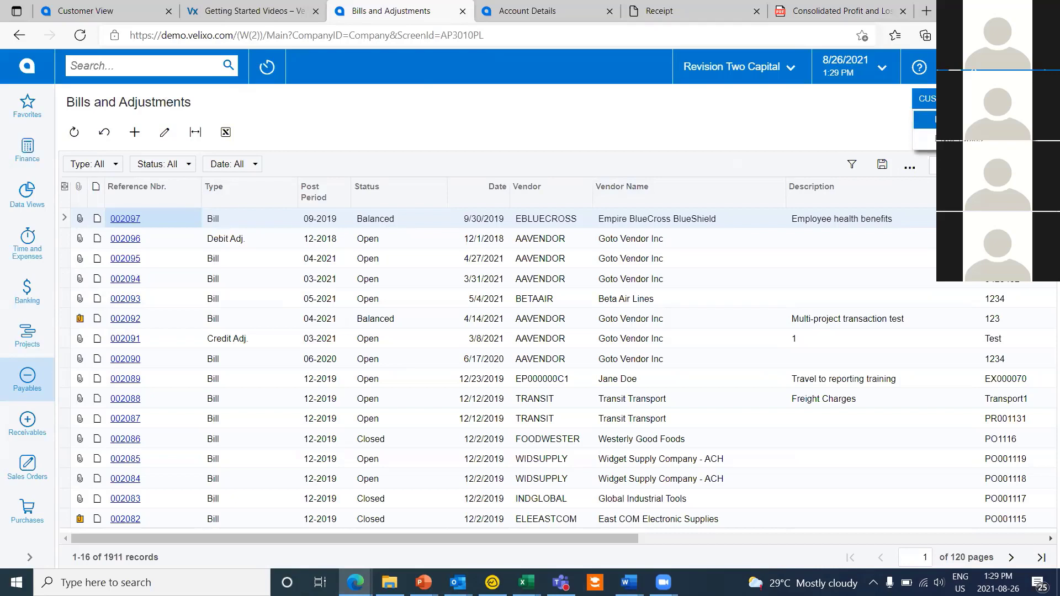
pyautogui.click(927, 119)
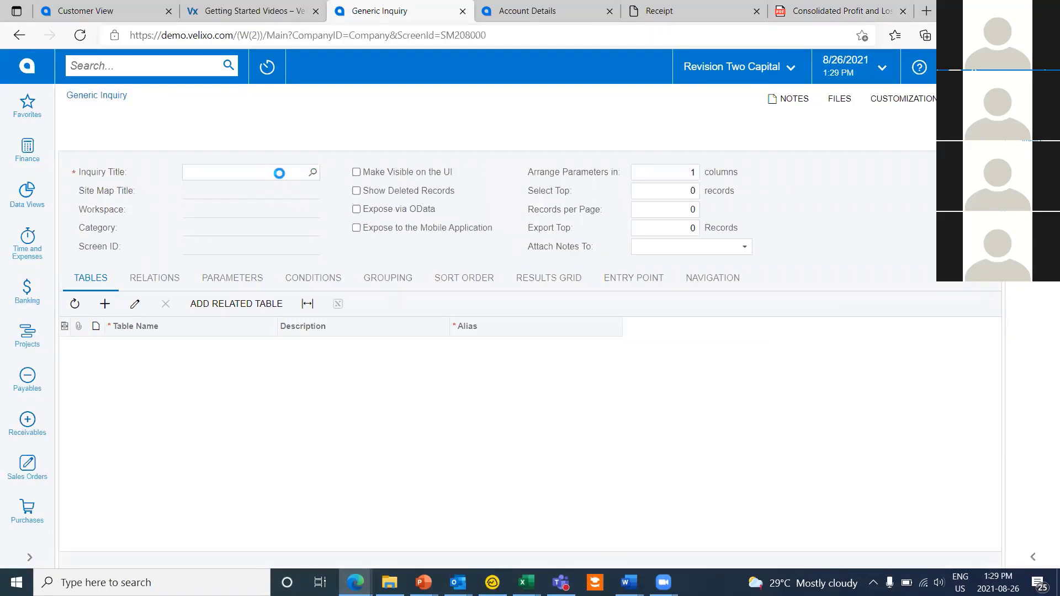
pyautogui.rightClick(284, 172)
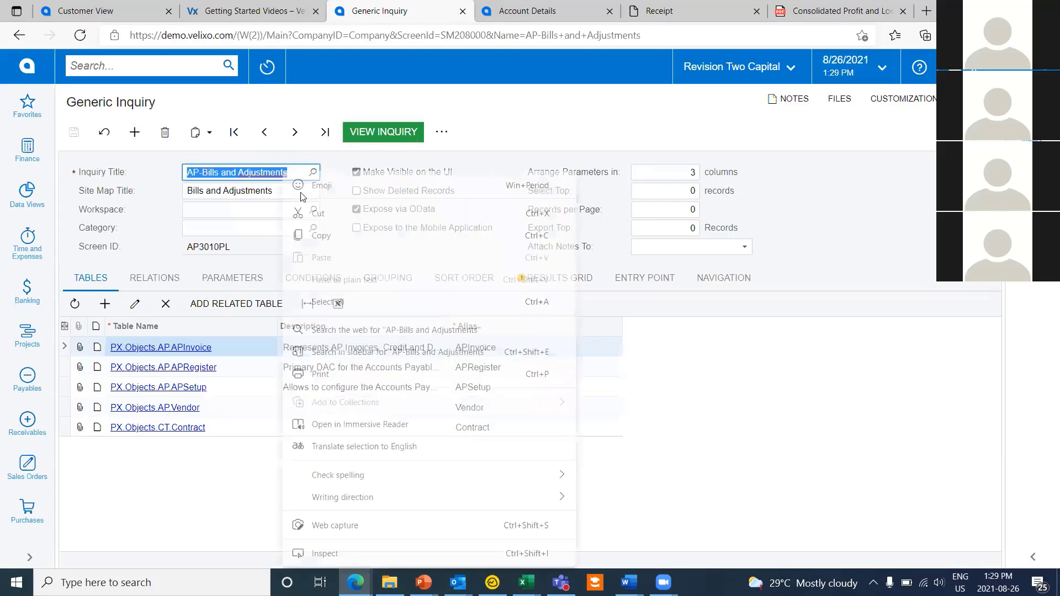
pyautogui.click(425, 236)
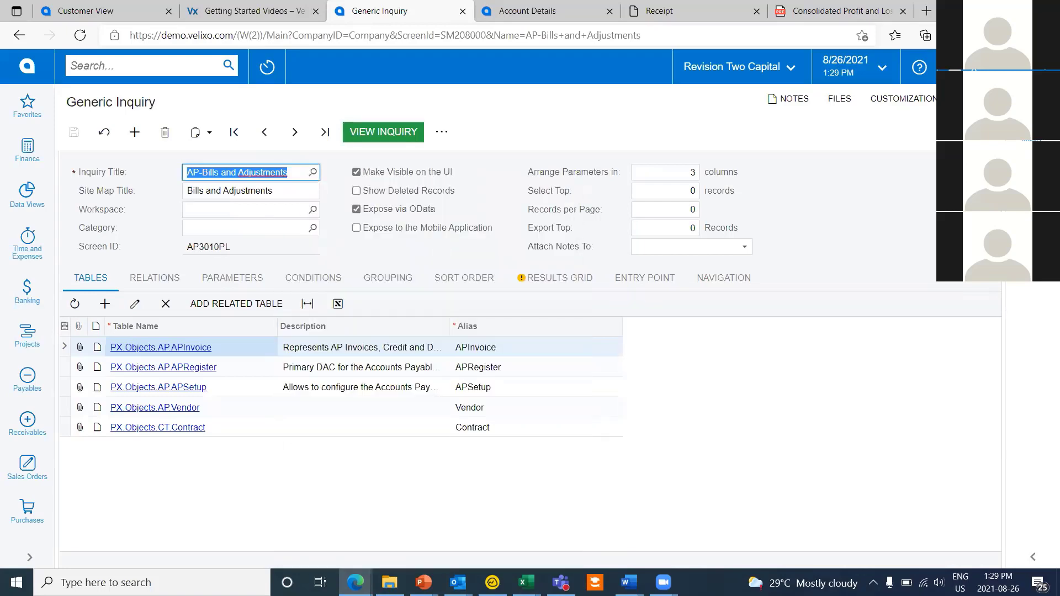
pyautogui.hotkey('alt', 'Tab')
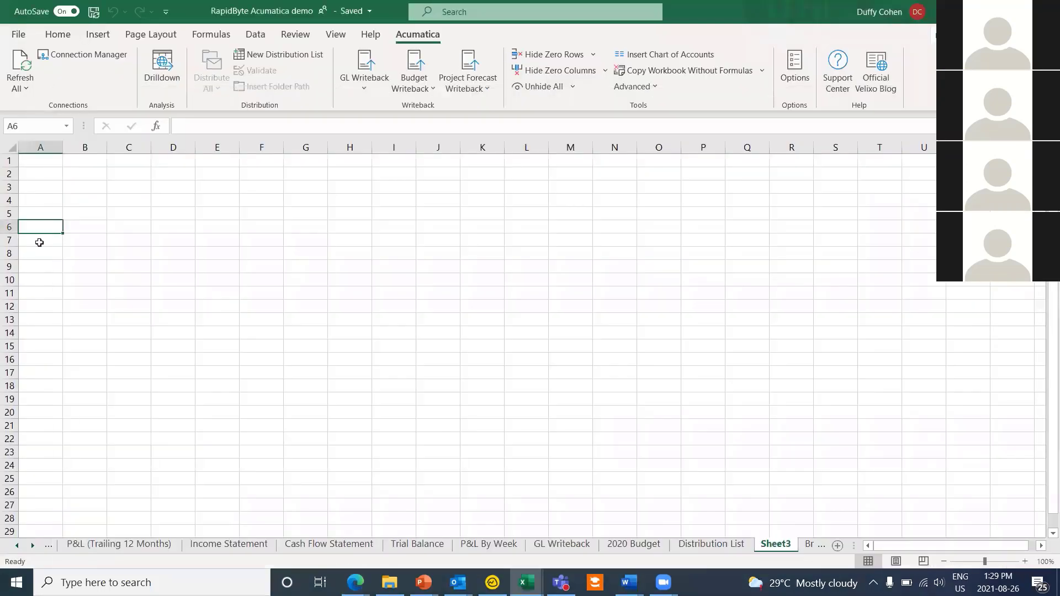
# Step: Enter =GI("demo","AP-Bills and Adjustments") in A6 to return the full AP bills table
pyautogui.click(43, 228)
pyautogui.write('=')
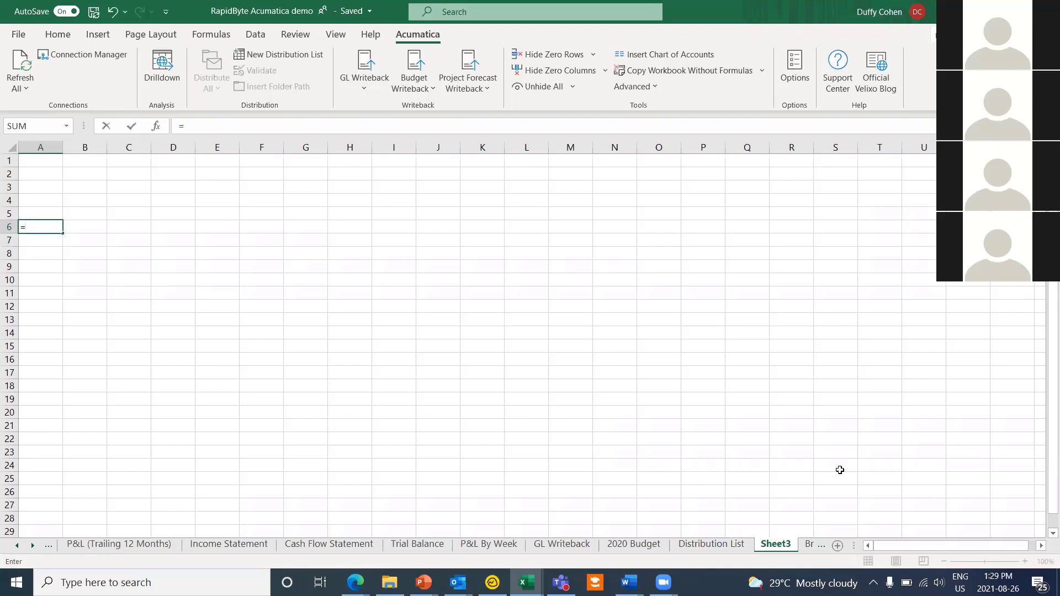
pyautogui.write('gi')
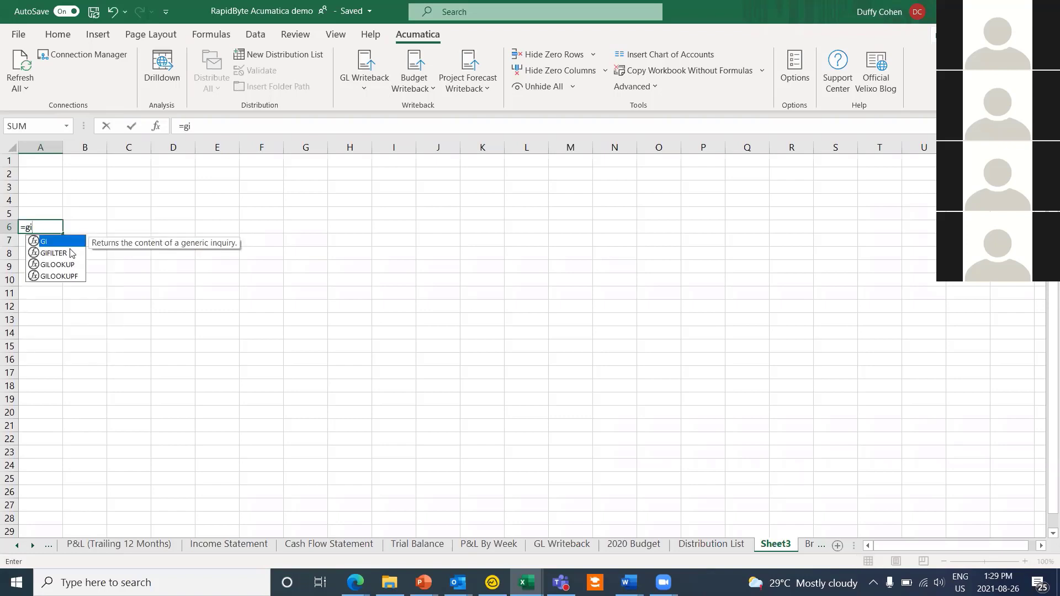
pyautogui.doubleClick(65, 240)
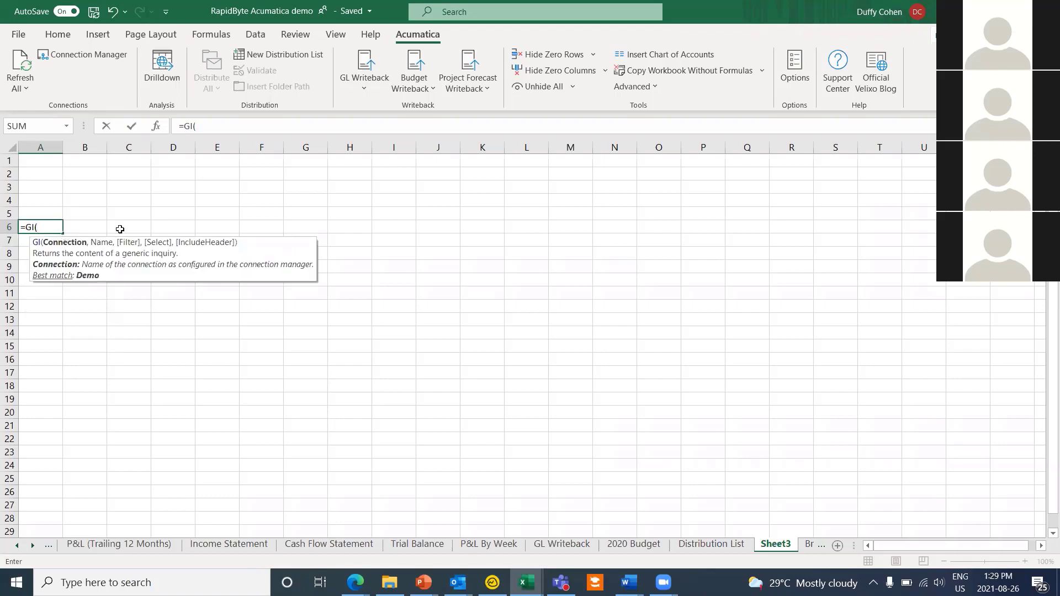
pyautogui.write('"demo","')
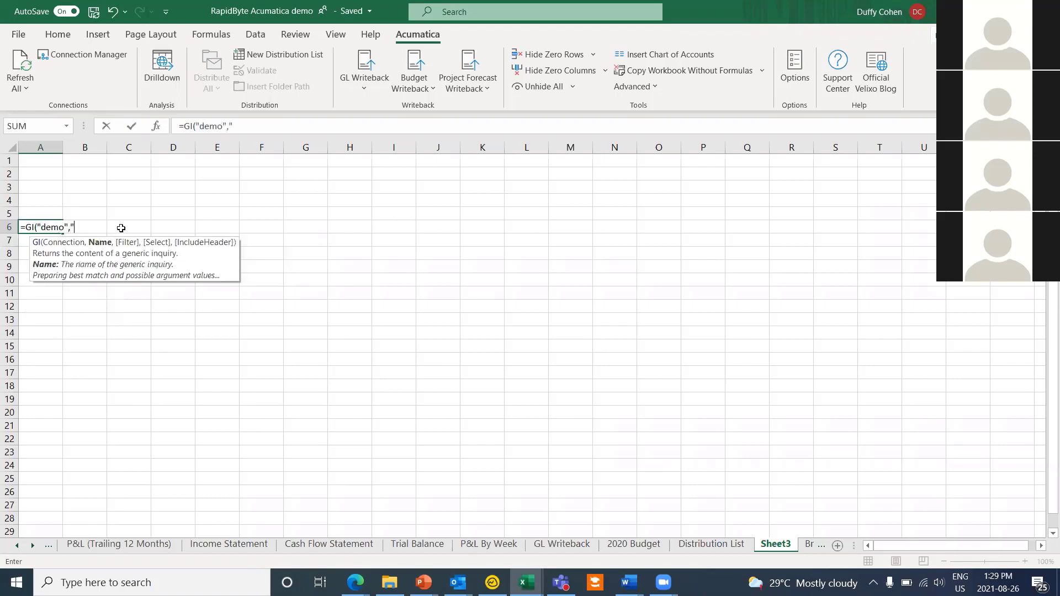
pyautogui.write('AP-Bills and Adjustments')
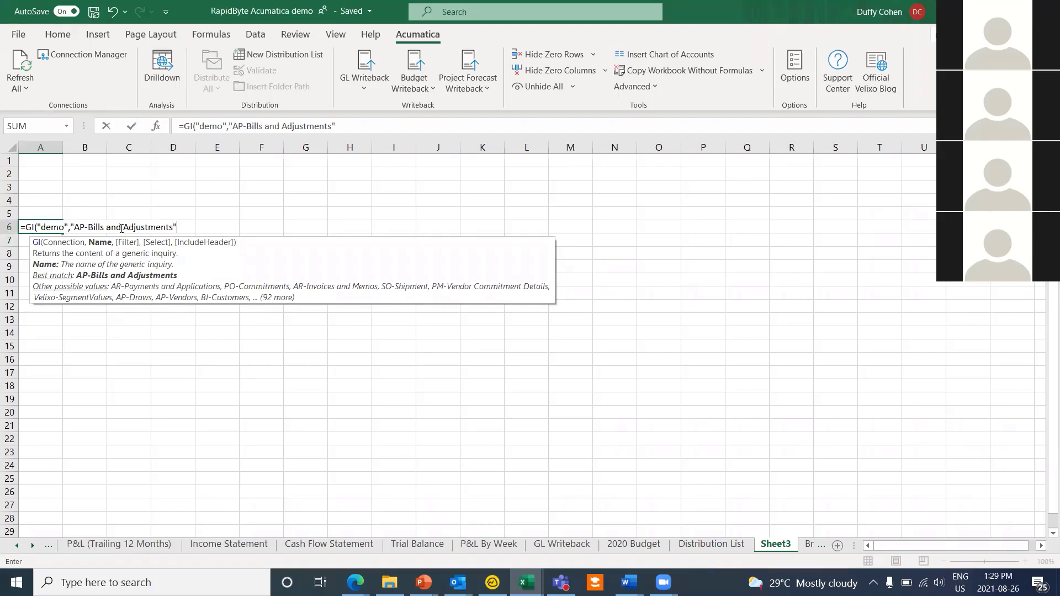
pyautogui.write('")')
pyautogui.press('Return')
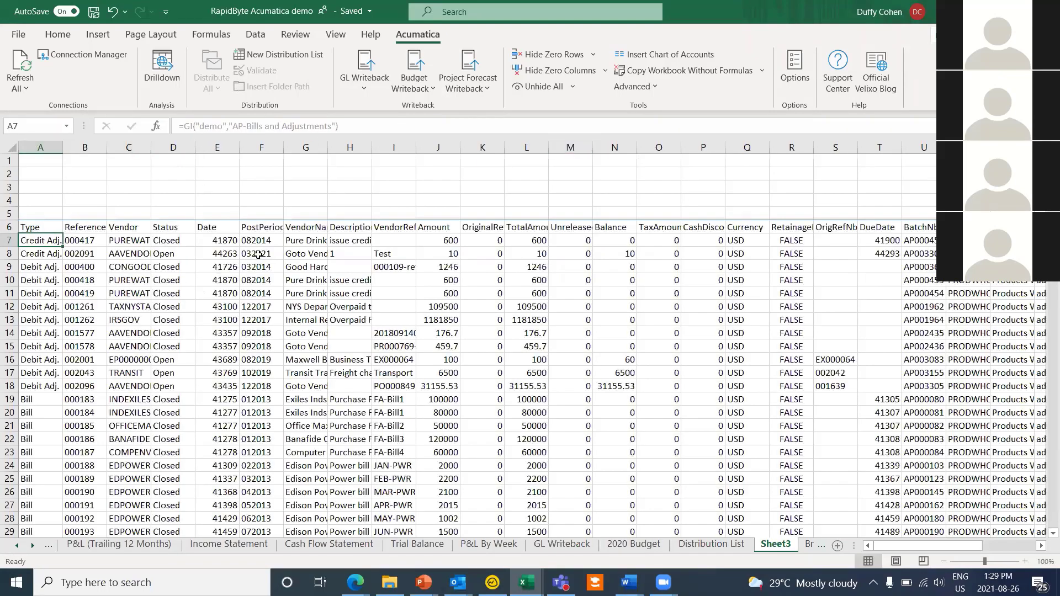
# Step: Add "type, vendor, status" as the GI formula's Select argument so only those columns return
pyautogui.click(80, 198)
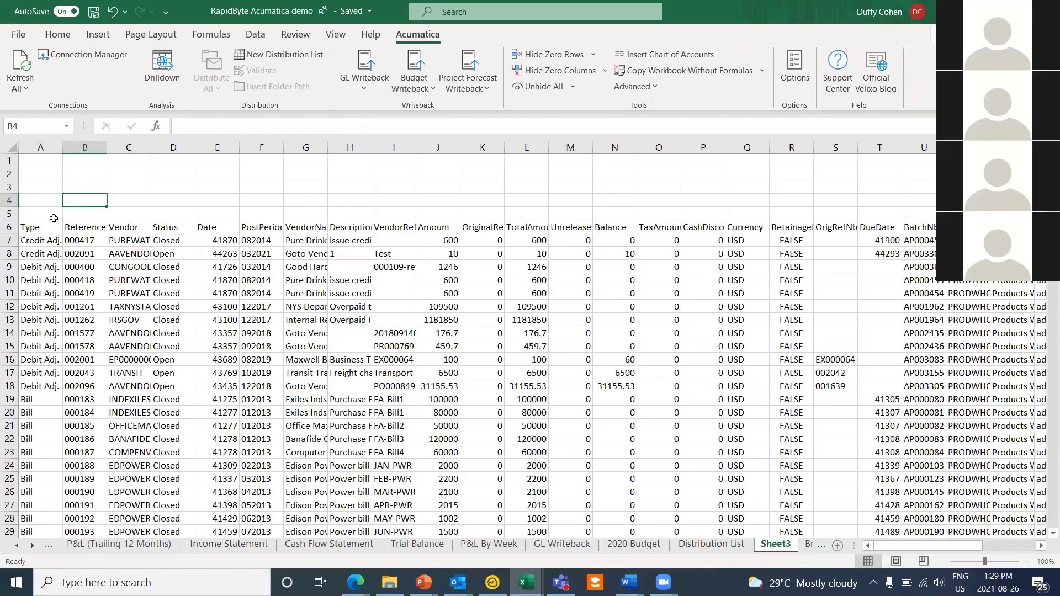
pyautogui.click(39, 228)
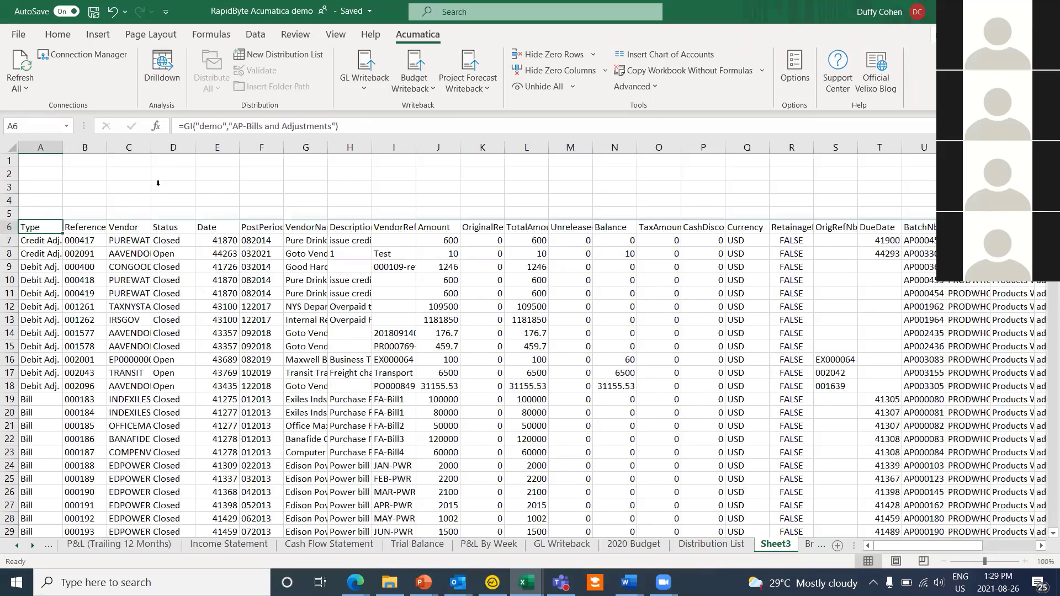
pyautogui.click(332, 125)
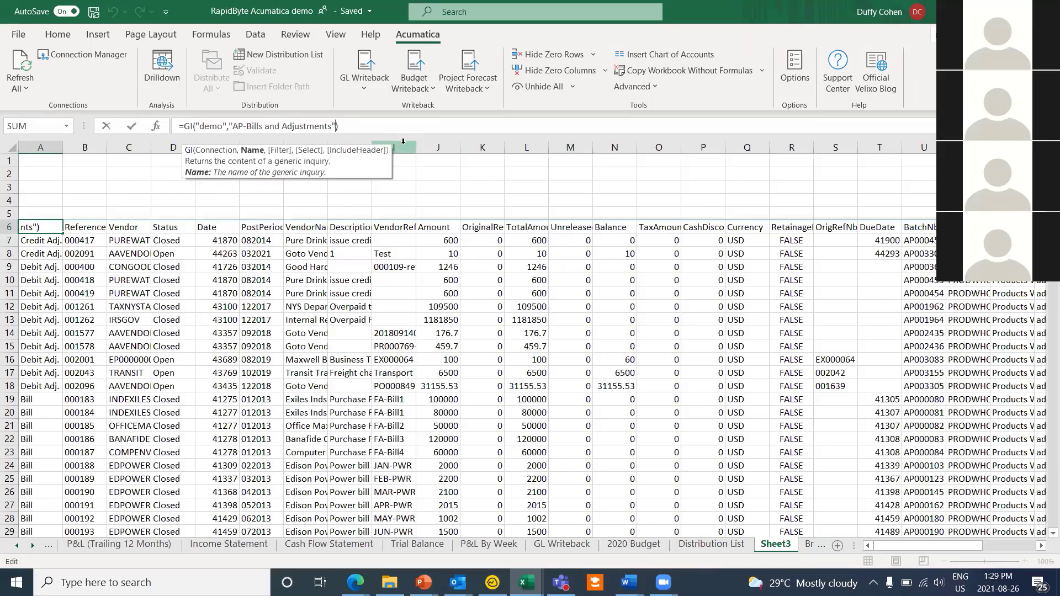
pyautogui.write(',, type, v')
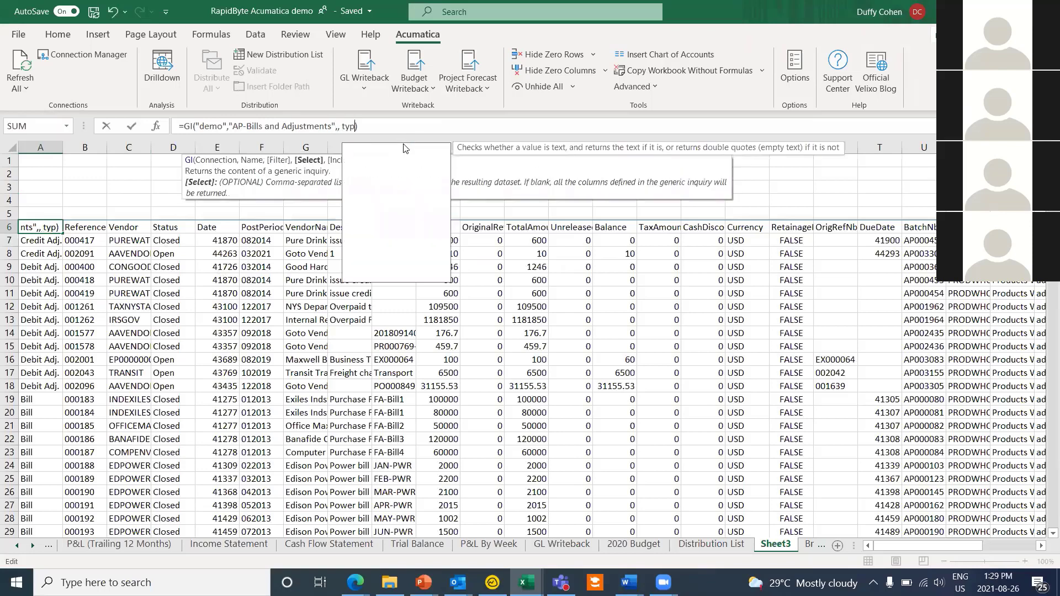
pyautogui.write('endor,')
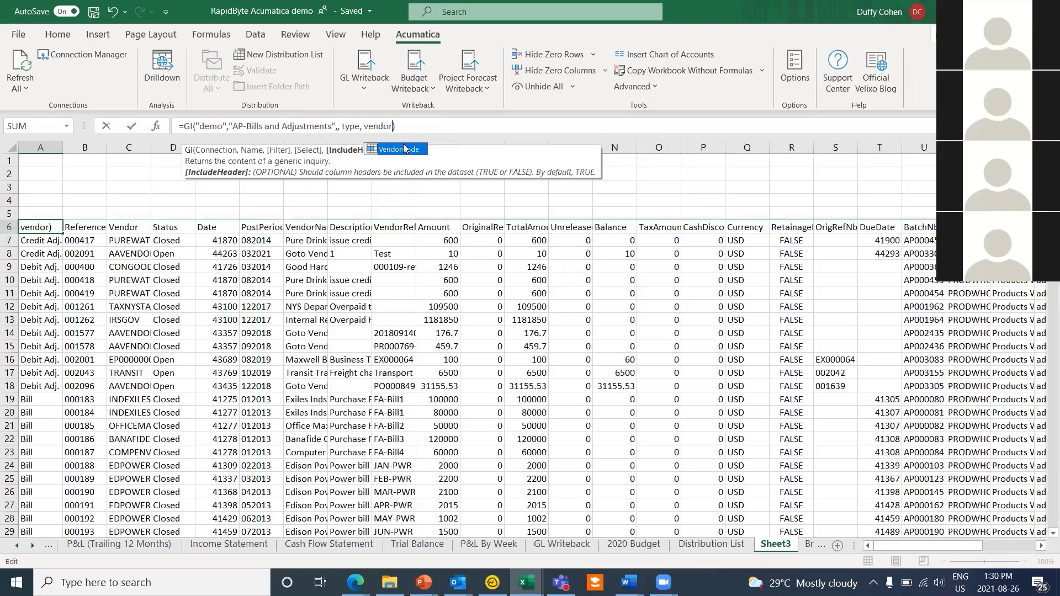
pyautogui.write(' status"')
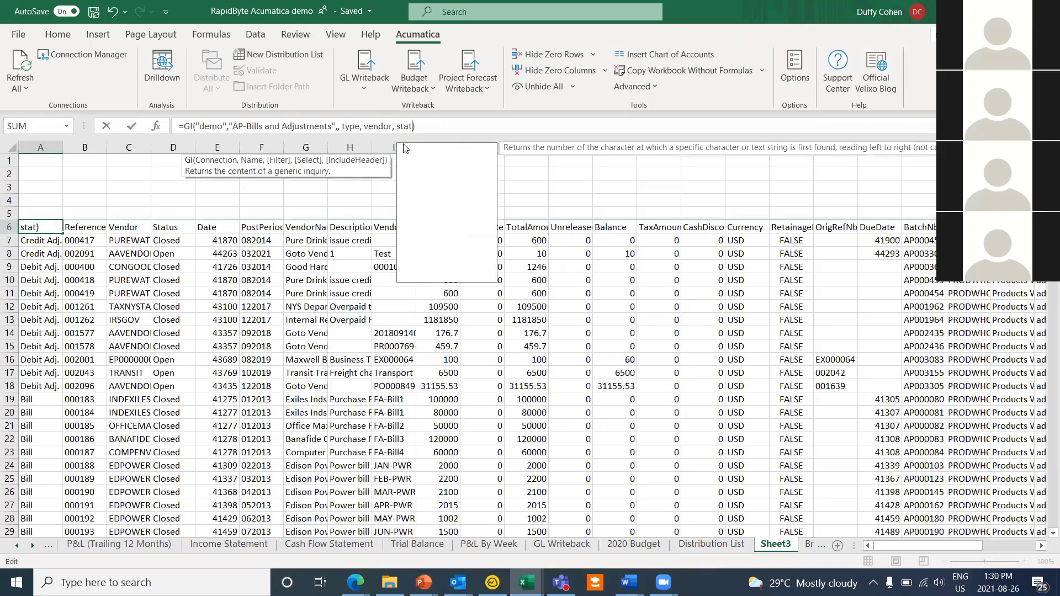
pyautogui.click(342, 125)
pyautogui.write('"')
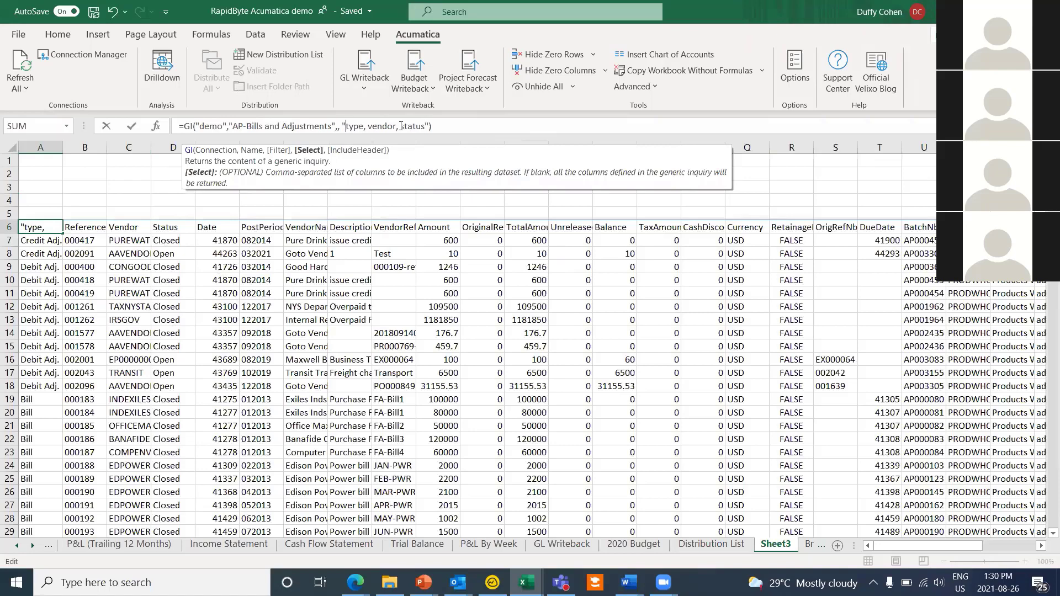
pyautogui.press('Return')
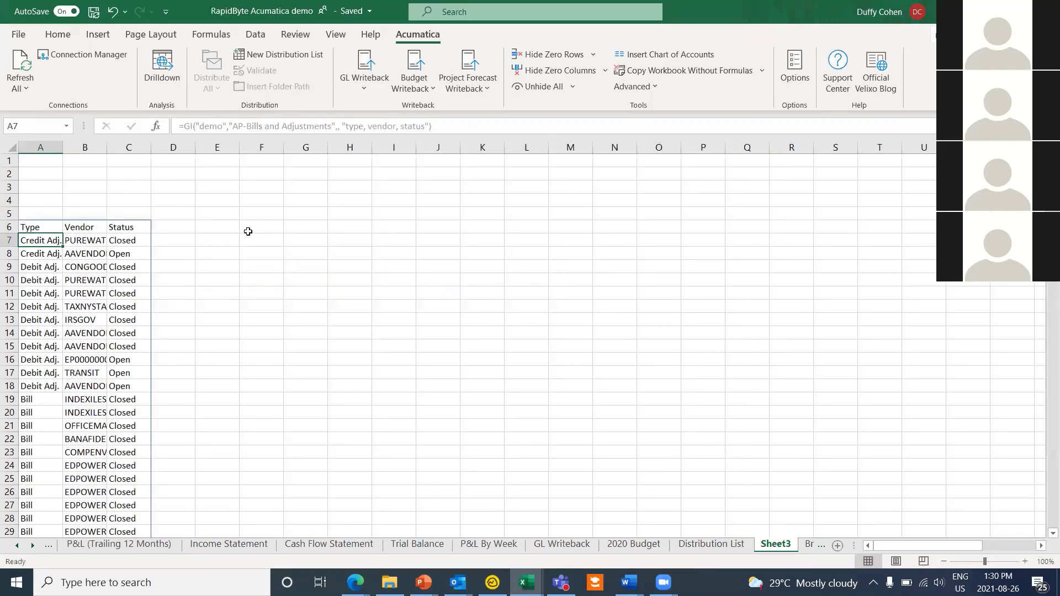
pyautogui.click(52, 176)
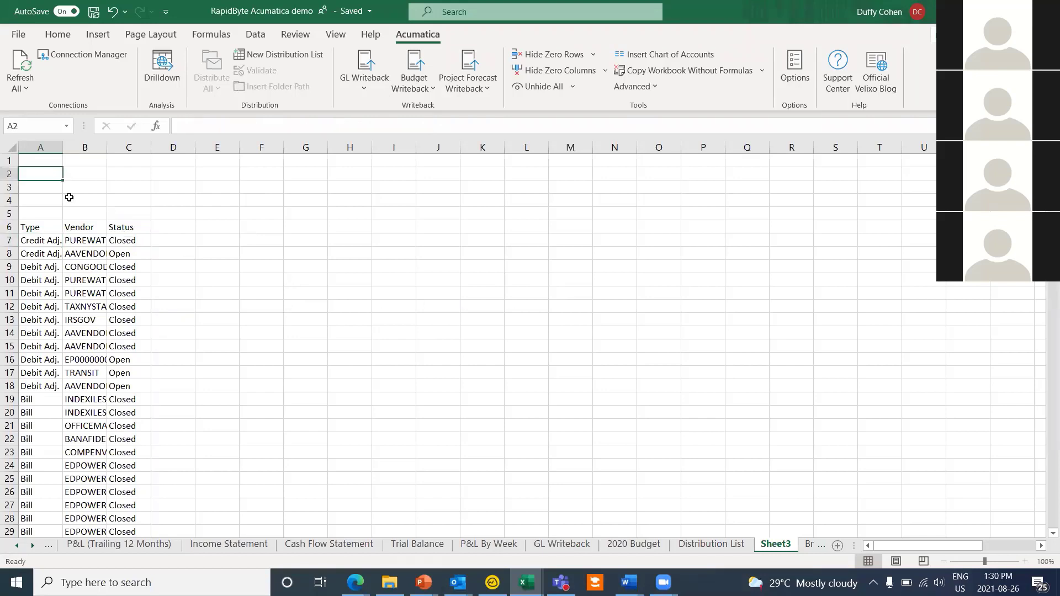
pyautogui.click(197, 198)
# Step: Enter the label Vendor in A1 and the value Transit in B1
pyautogui.click(54, 166)
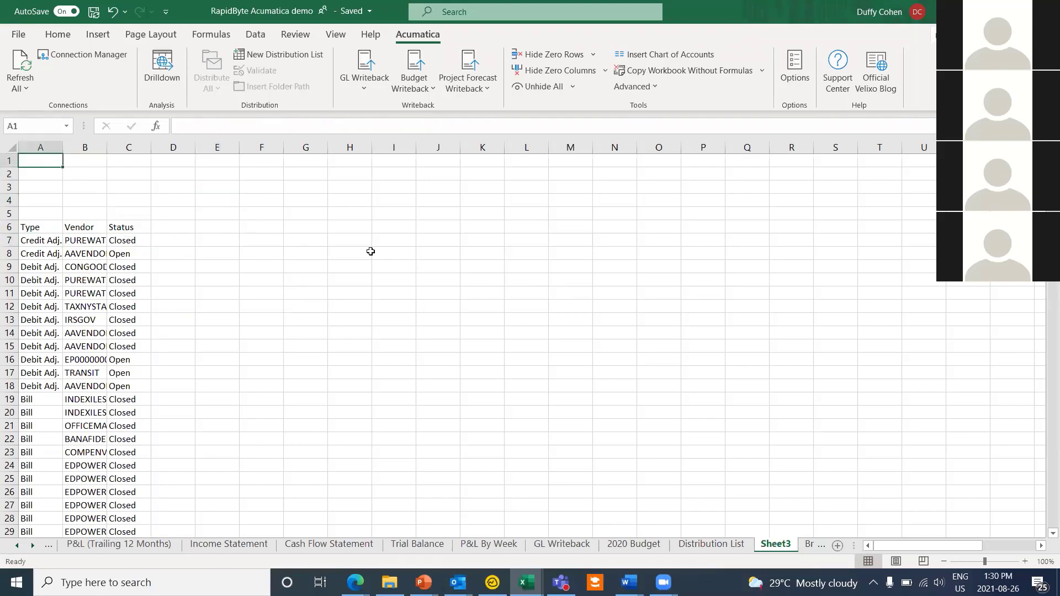
pyautogui.write('Vend')
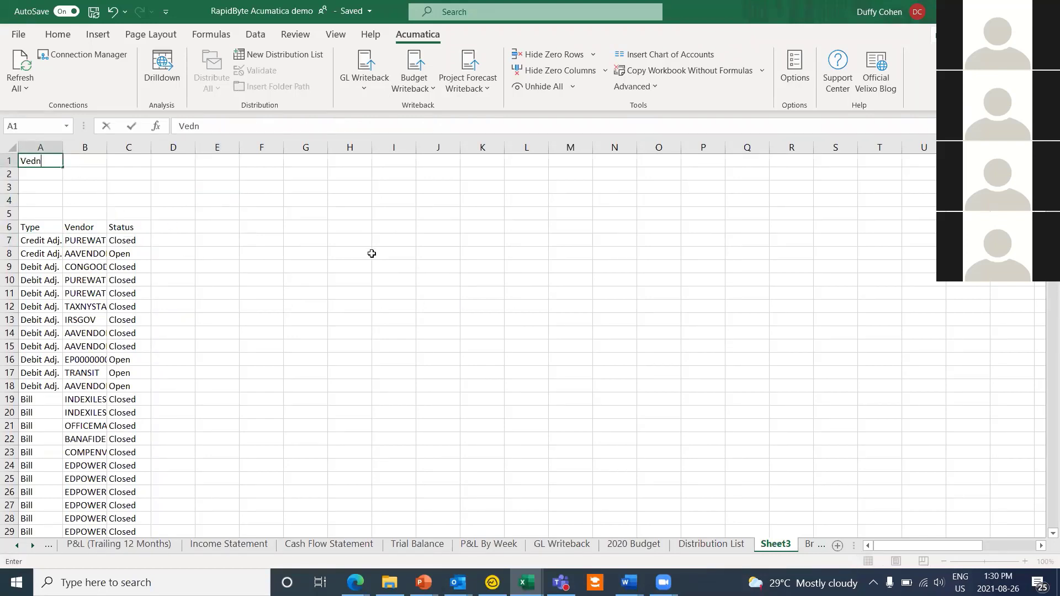
pyautogui.press('BackSpace')
pyautogui.press('BackSpace')
pyautogui.write('nd')
pyautogui.press('Tab')
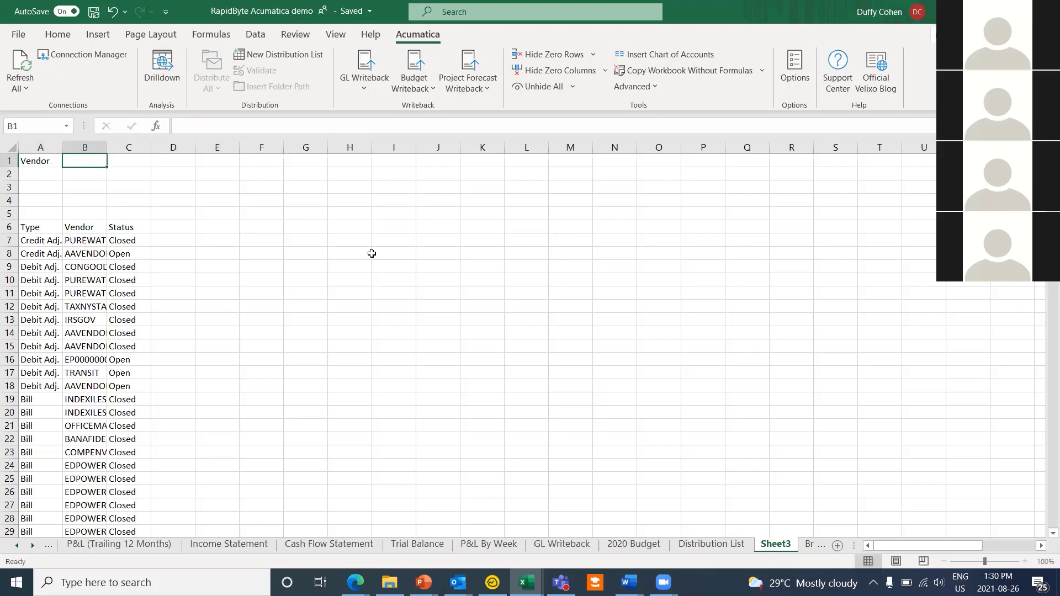
pyautogui.write('Trans')
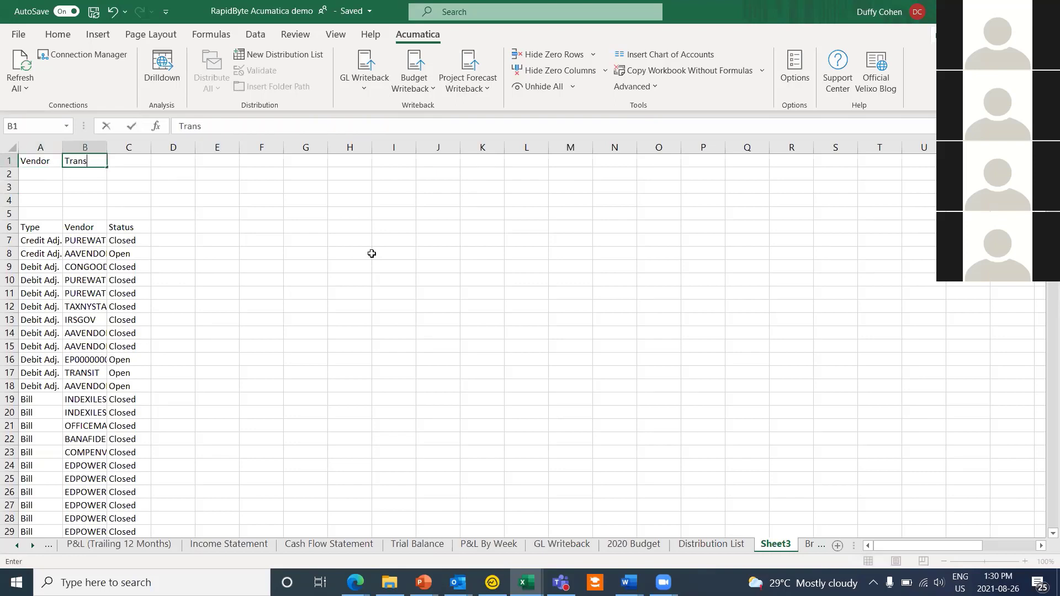
pyautogui.write('itr')
pyautogui.press('Return')
pyautogui.press('Up')
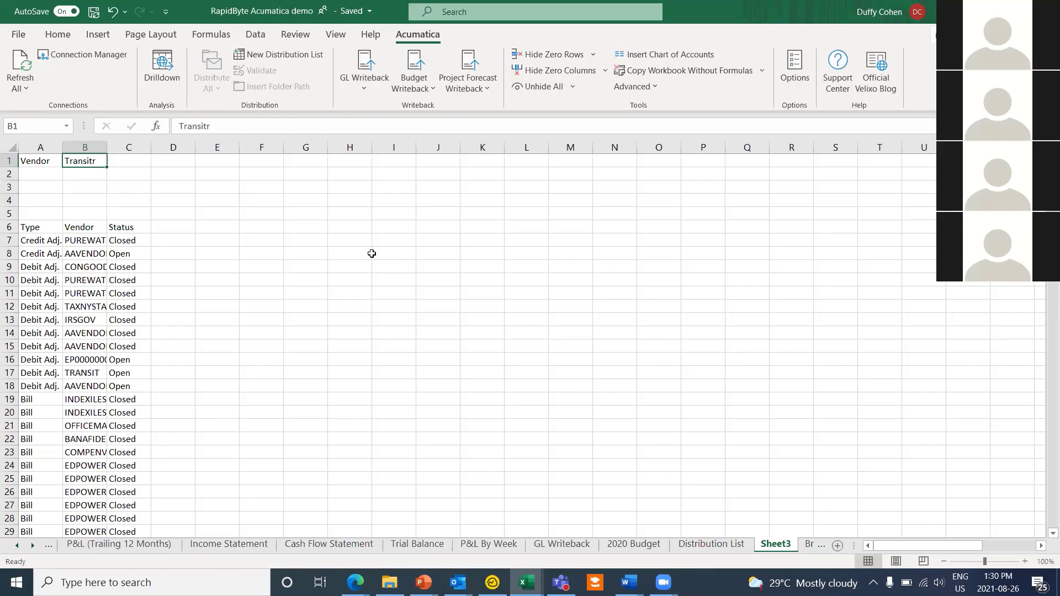
pyautogui.write('Trans')
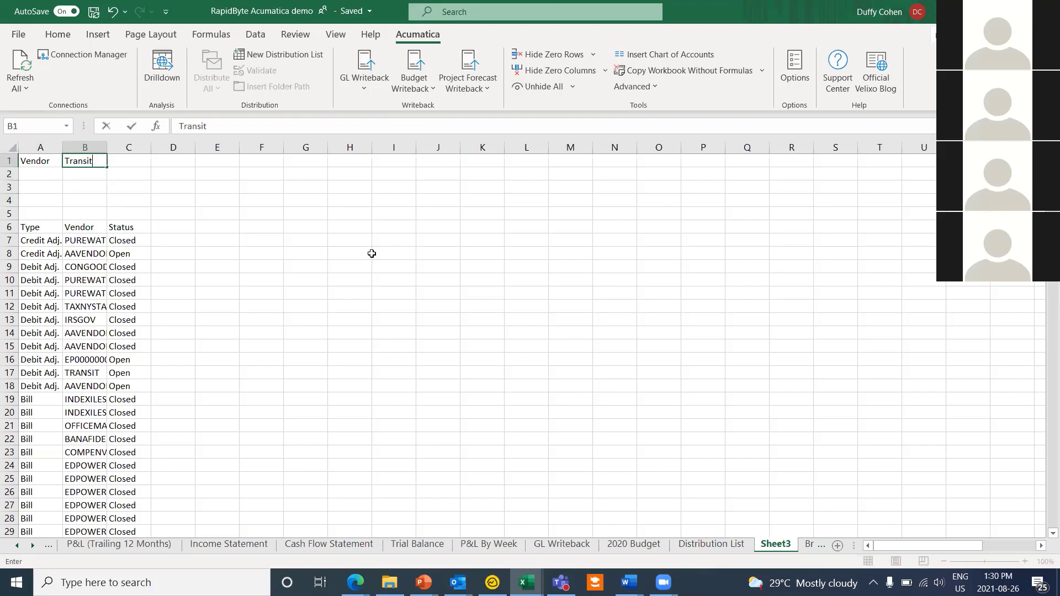
pyautogui.write('it')
pyautogui.press('Return')
# Step: Enter the label Status in A2 and the value Open in B2, zooming to 120%
pyautogui.press('Left')
pyautogui.write('S')
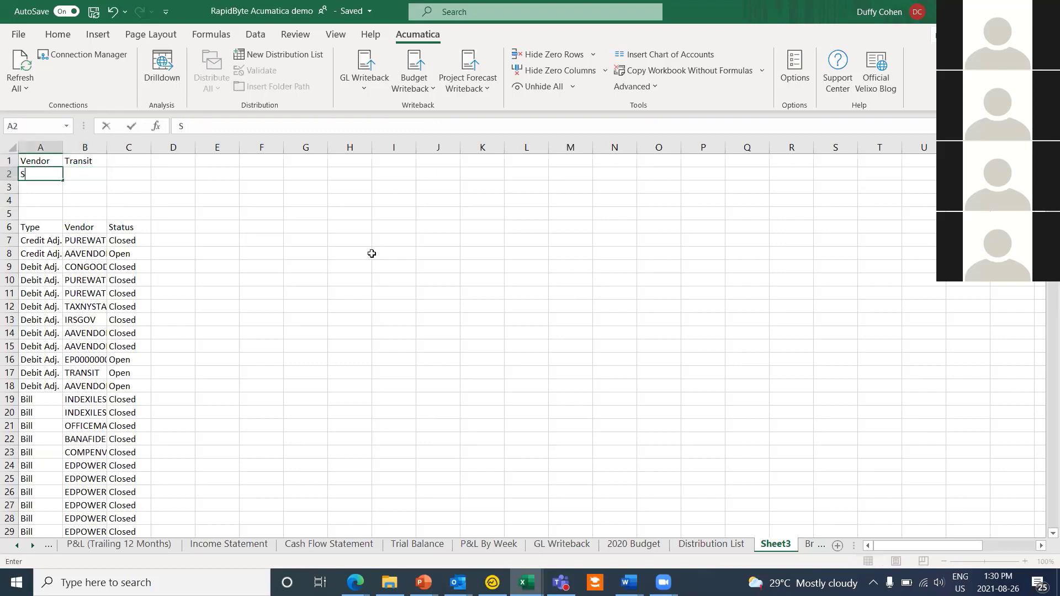
pyautogui.write('tatus')
pyautogui.press('Right')
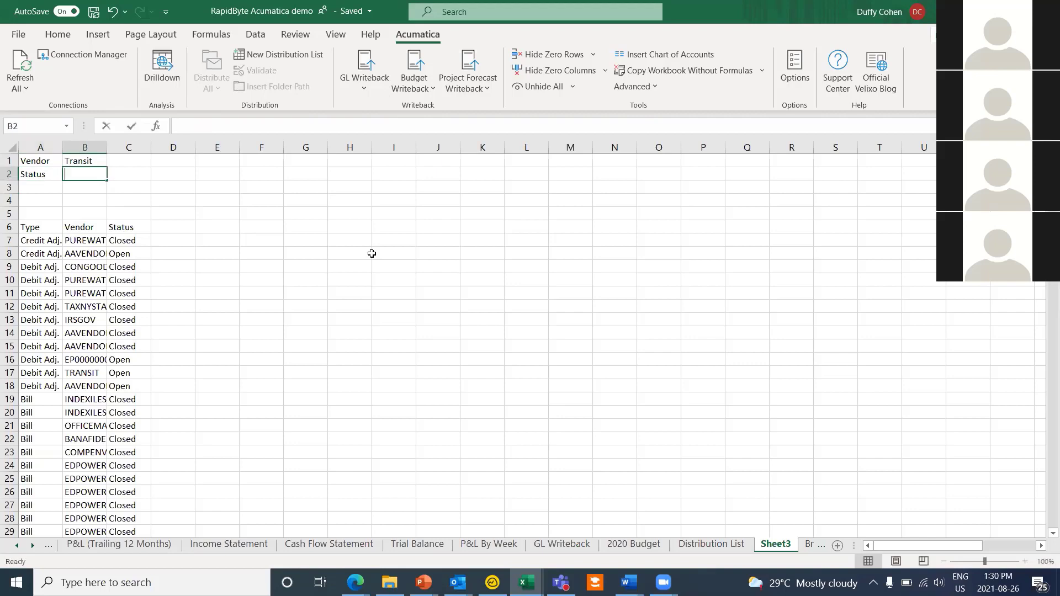
pyautogui.write('Open')
pyautogui.click(78, 199)
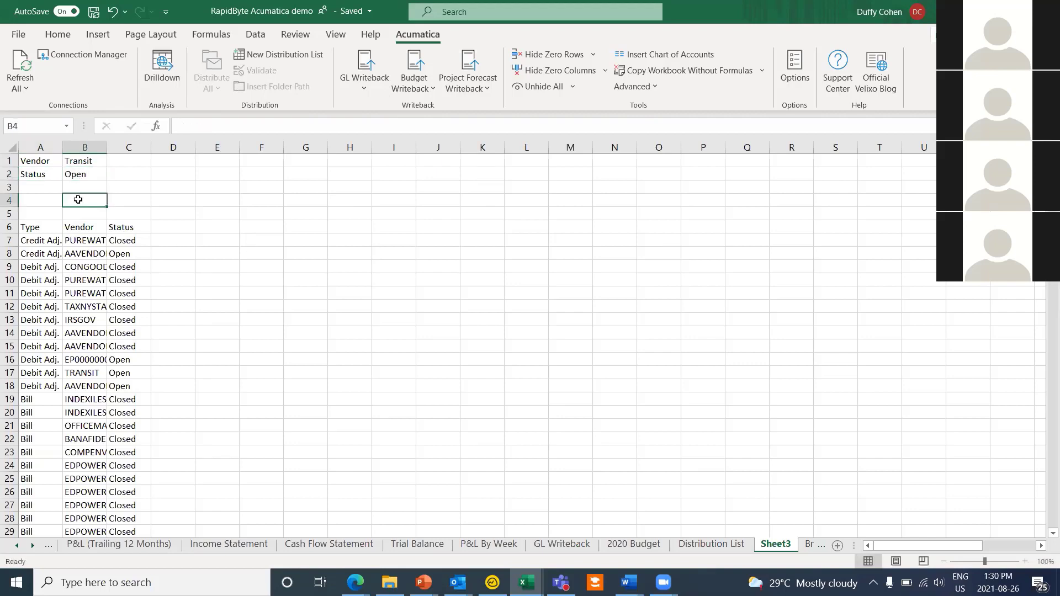
pyautogui.click(1024, 562)
pyautogui.click(1024, 562)
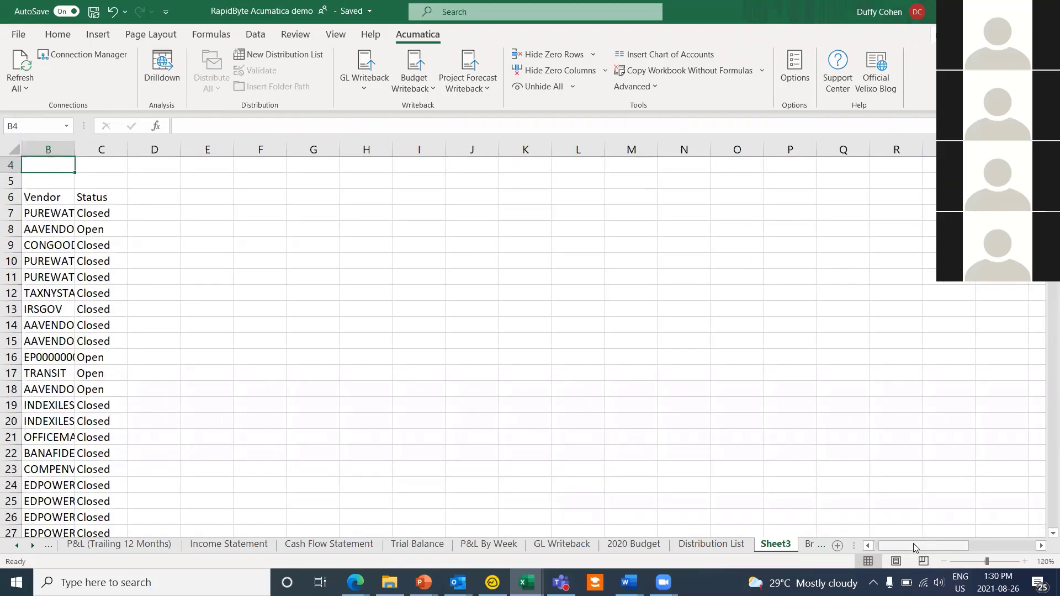
pyautogui.scroll(1, 126, 229)
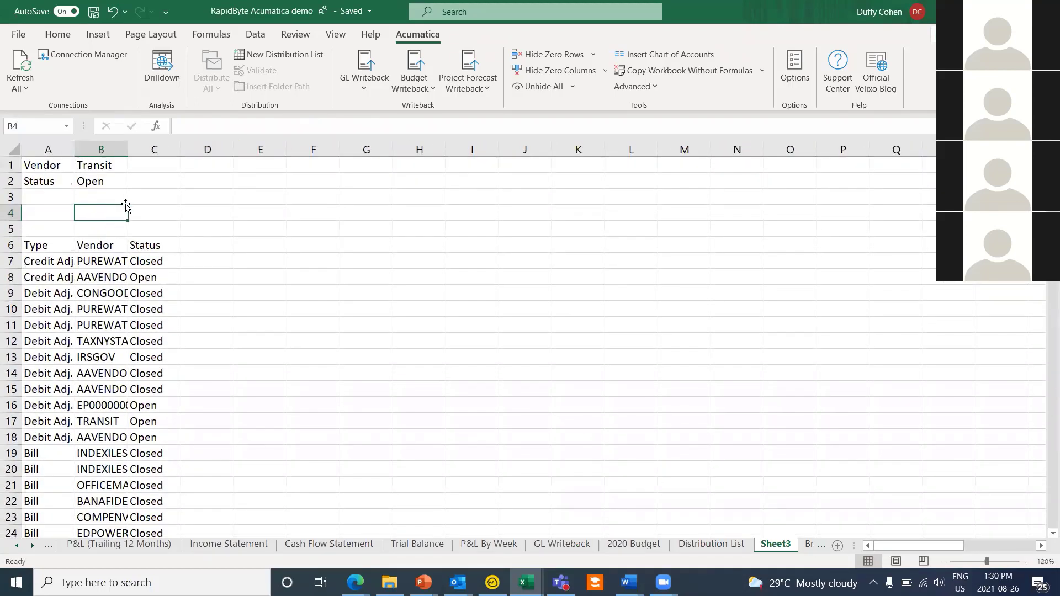
# Step: Enter =GIFILTER("demo","AP-Bills and Adjustments","vendor",B1,"status",B2) in B4
pyautogui.write('=')
pyautogui.write('gifi')
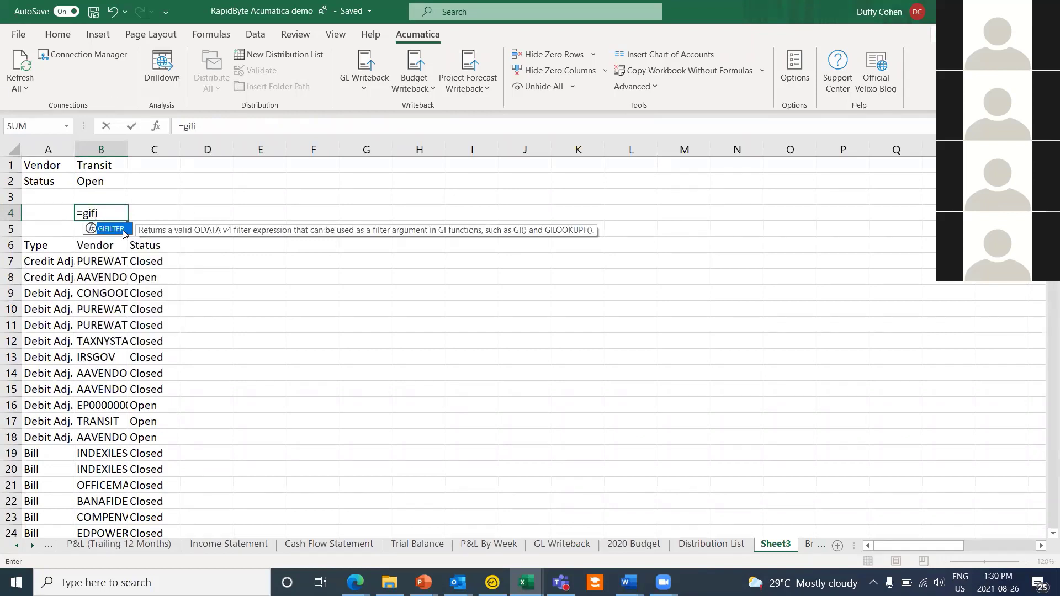
pyautogui.press('Tab')
pyautogui.write('"')
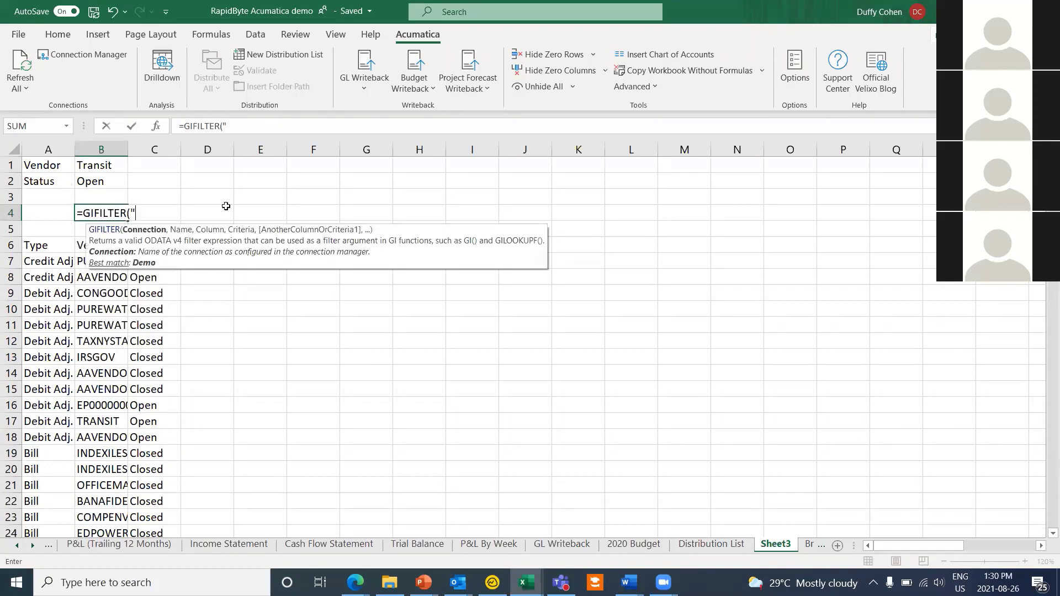
pyautogui.write('demo",')
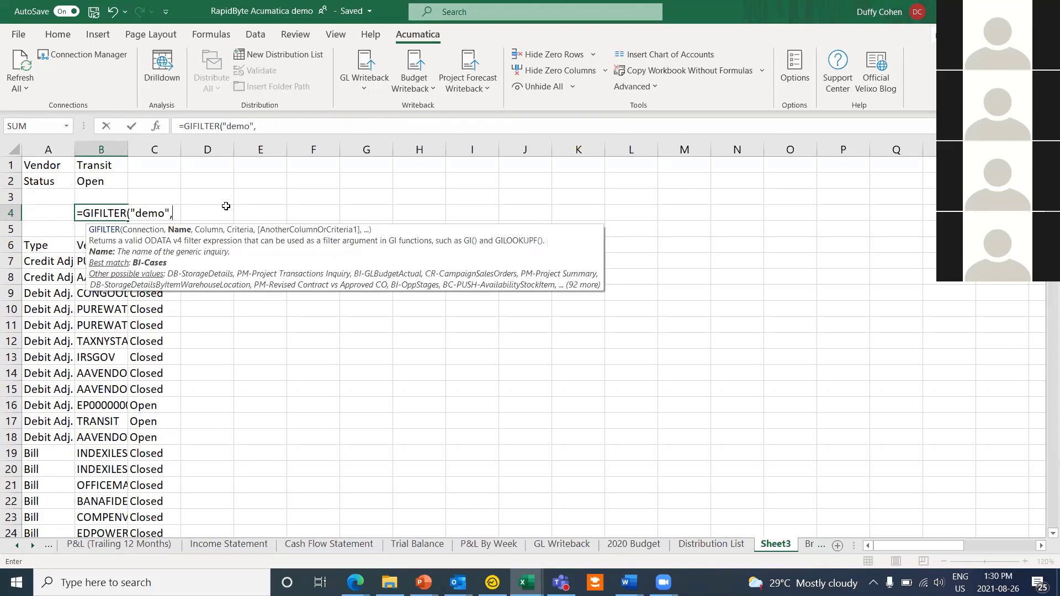
pyautogui.write('"')
pyautogui.write('AP-Bills and Adjustments')
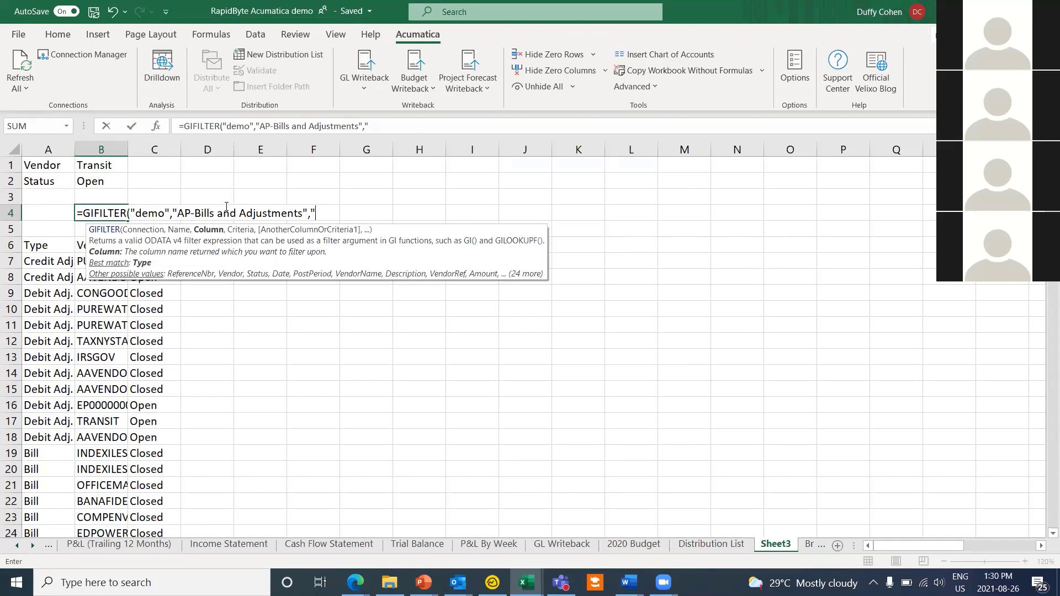
pyautogui.write('vendor')
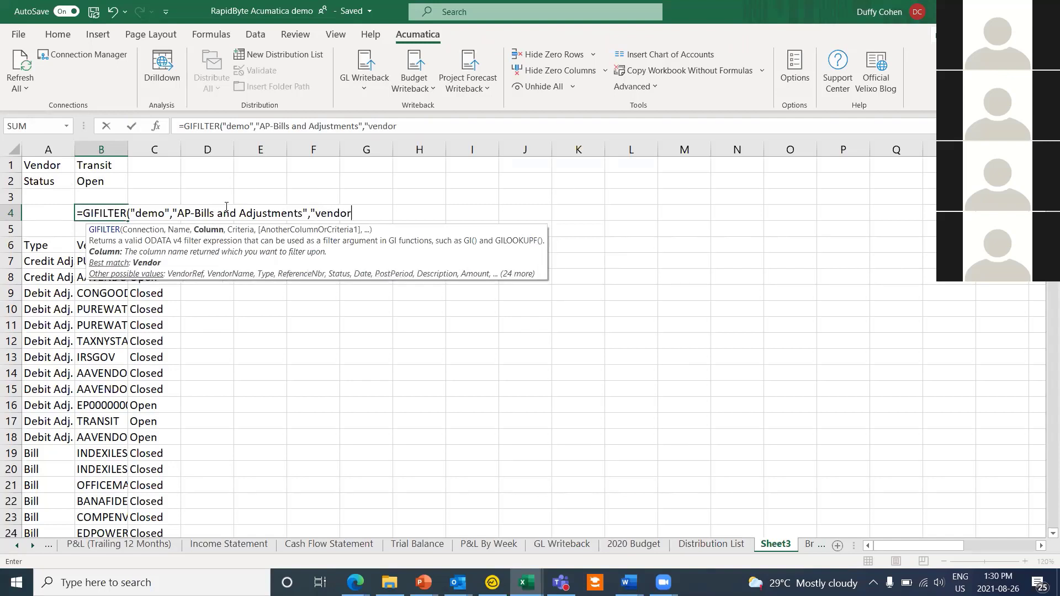
pyautogui.write('",')
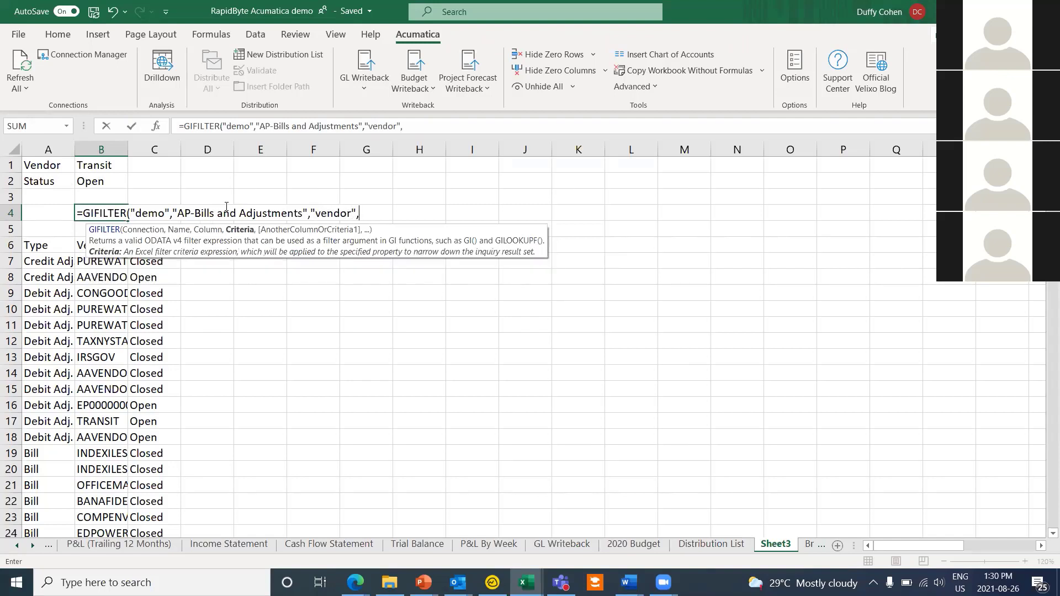
pyautogui.click(93, 166)
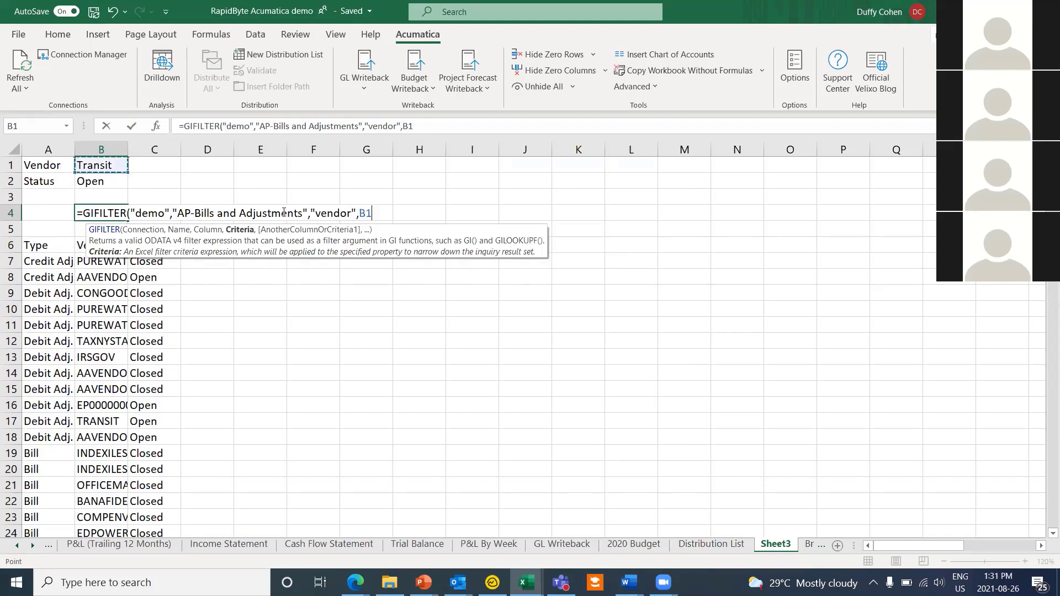
pyautogui.write(',"status')
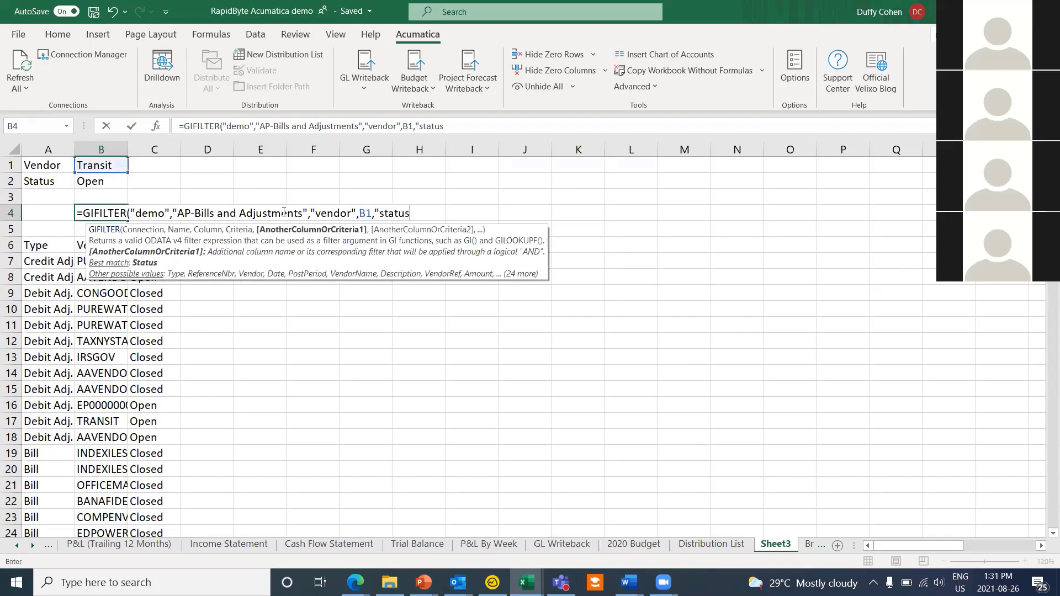
pyautogui.write('",')
pyautogui.click(113, 181)
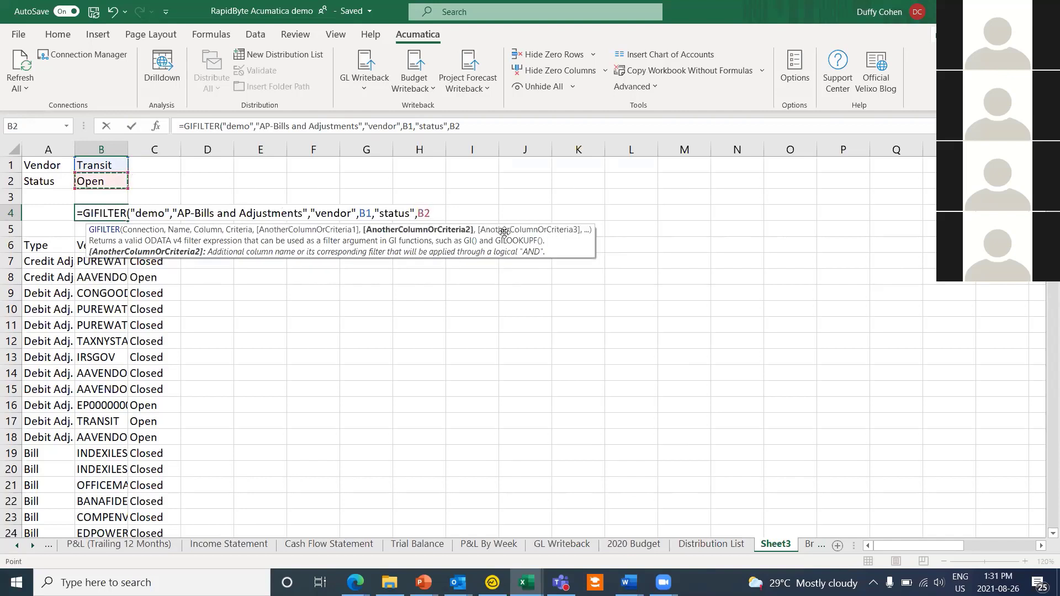
pyautogui.write(')')
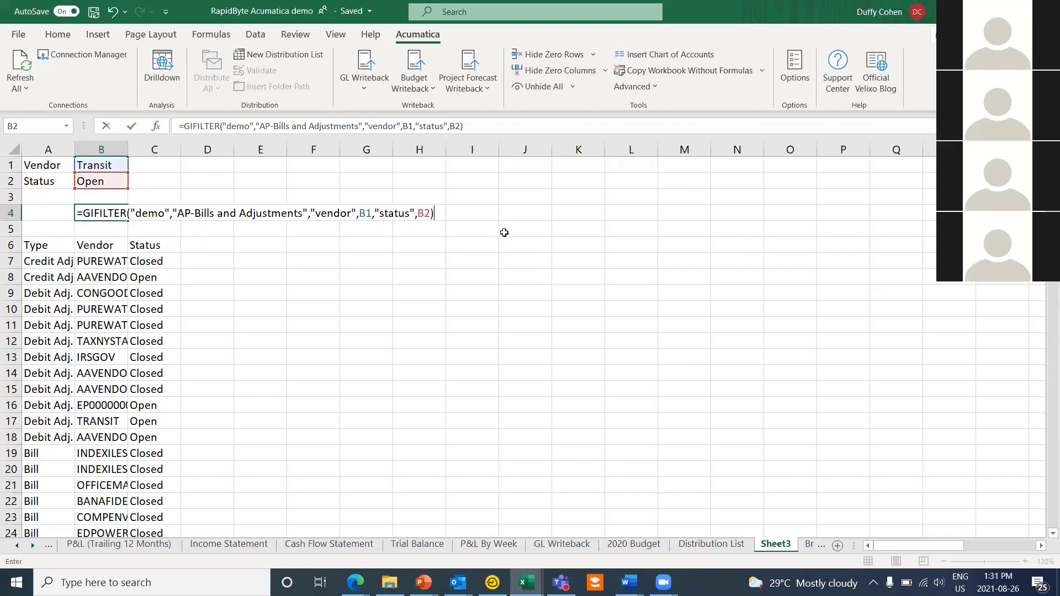
pyautogui.press('Return')
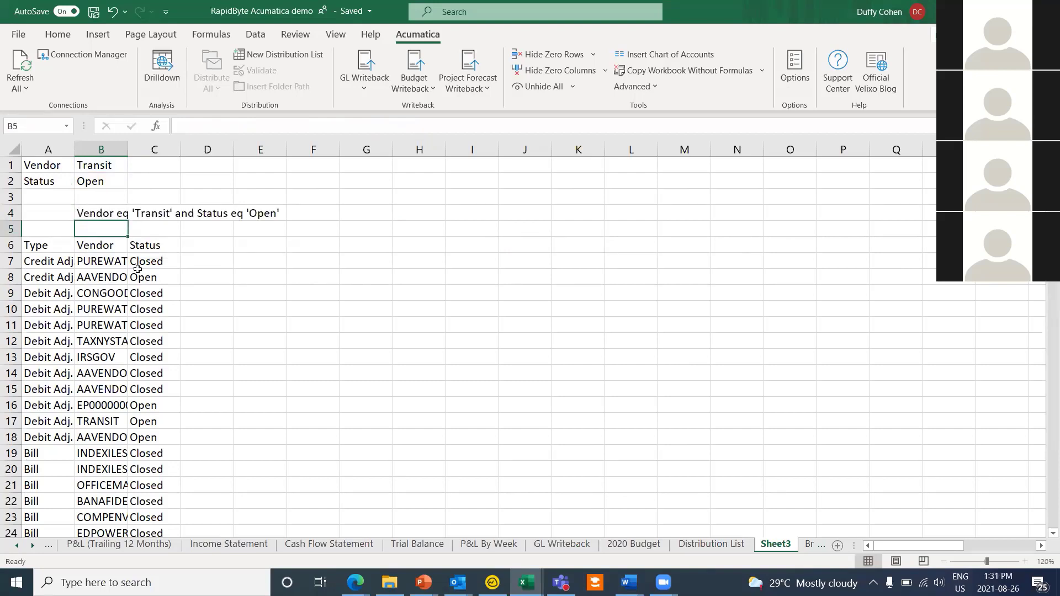
# Step: Copy the GIFILTER formula text from B4's formula bar without changing it
pyautogui.click(92, 211)
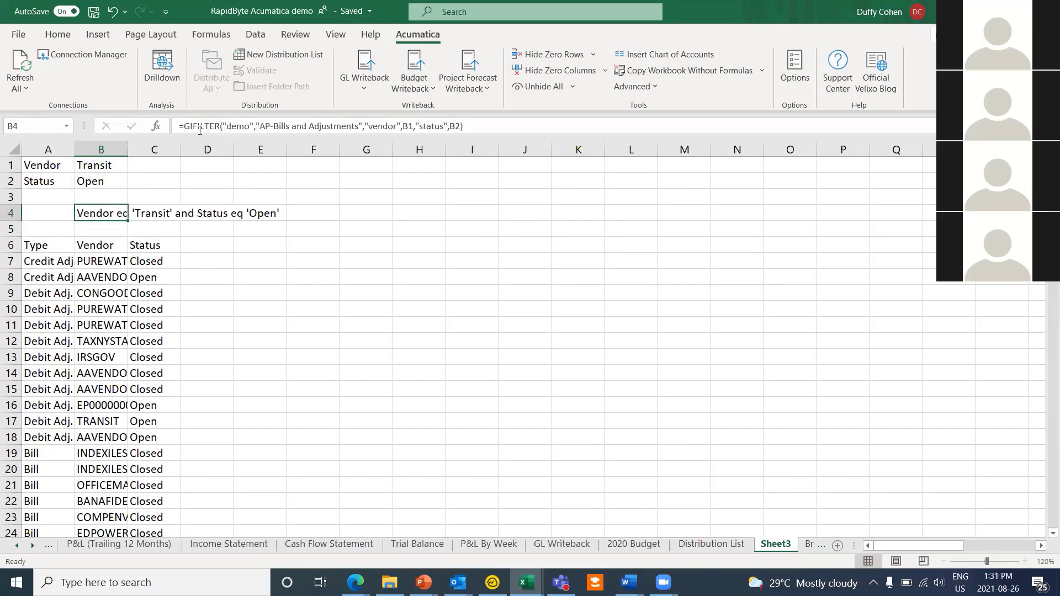
pyautogui.moveTo(187, 126); pyautogui.dragTo(483, 118)
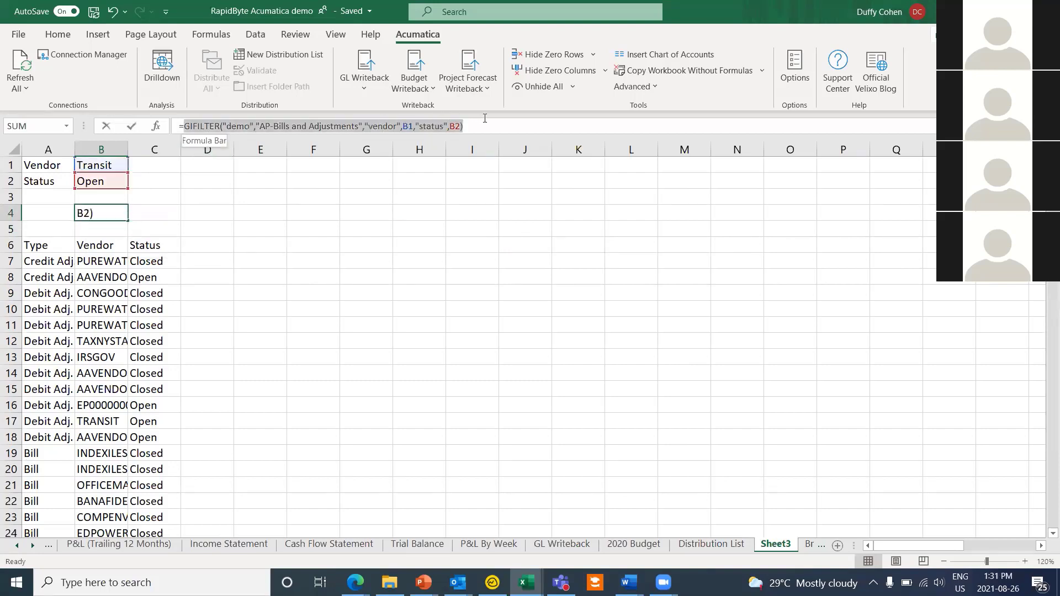
pyautogui.rightClick(415, 118)
pyautogui.click(452, 155)
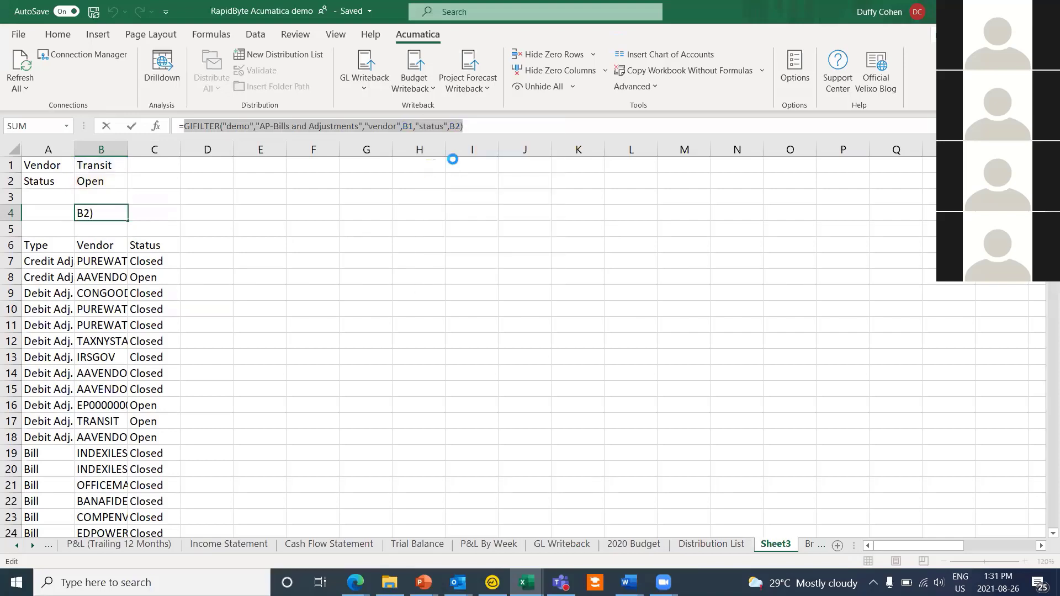
pyautogui.press('Escape')
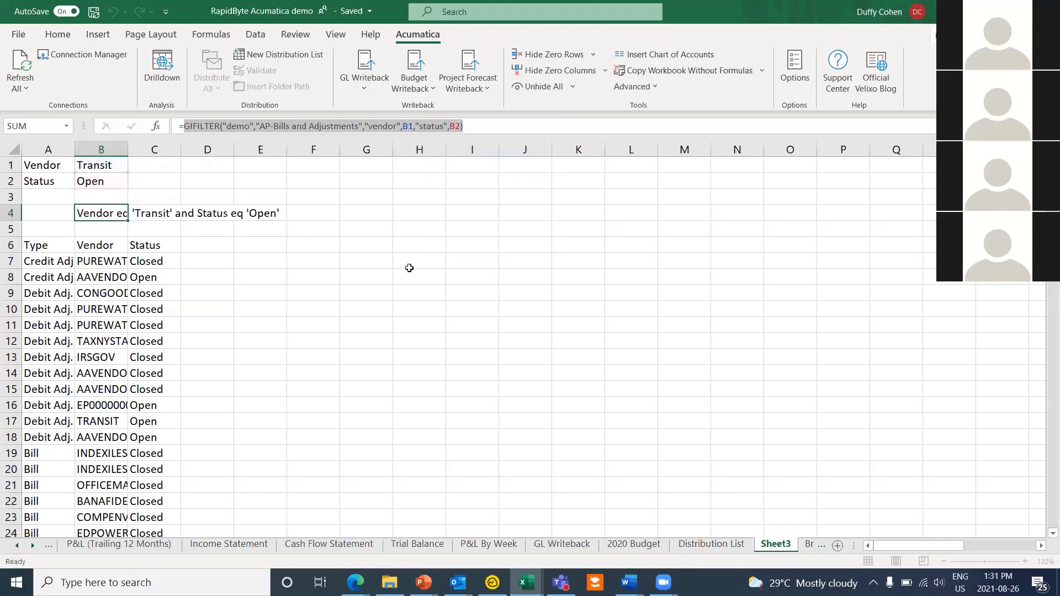
pyautogui.click(300, 284)
pyautogui.click(42, 243)
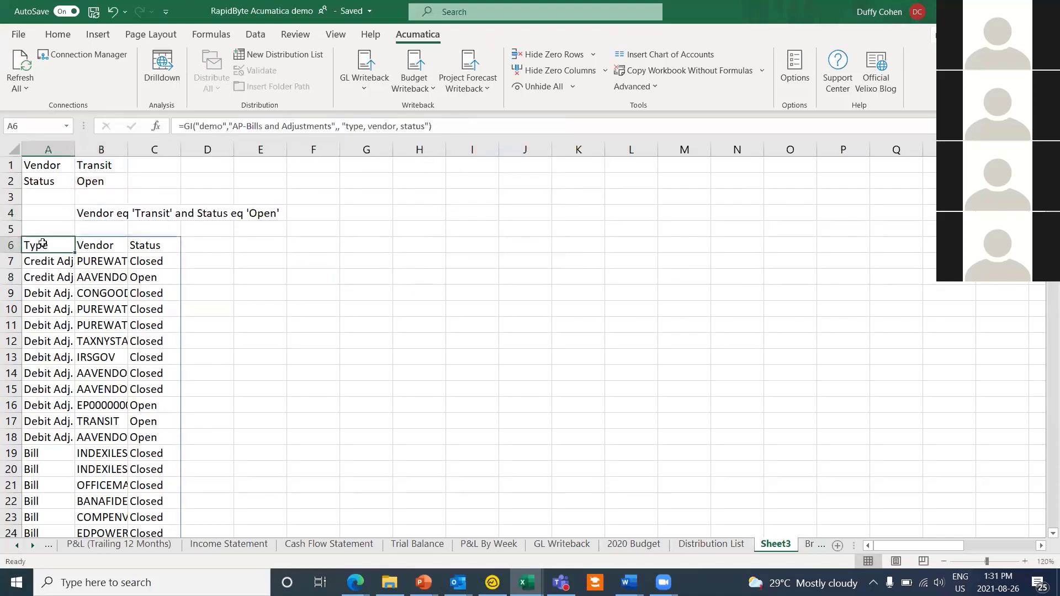
# Step: Paste the GIFILTER expression into A6's GI filter argument, leaving three open Transit bills
pyautogui.doubleClick(47, 244)
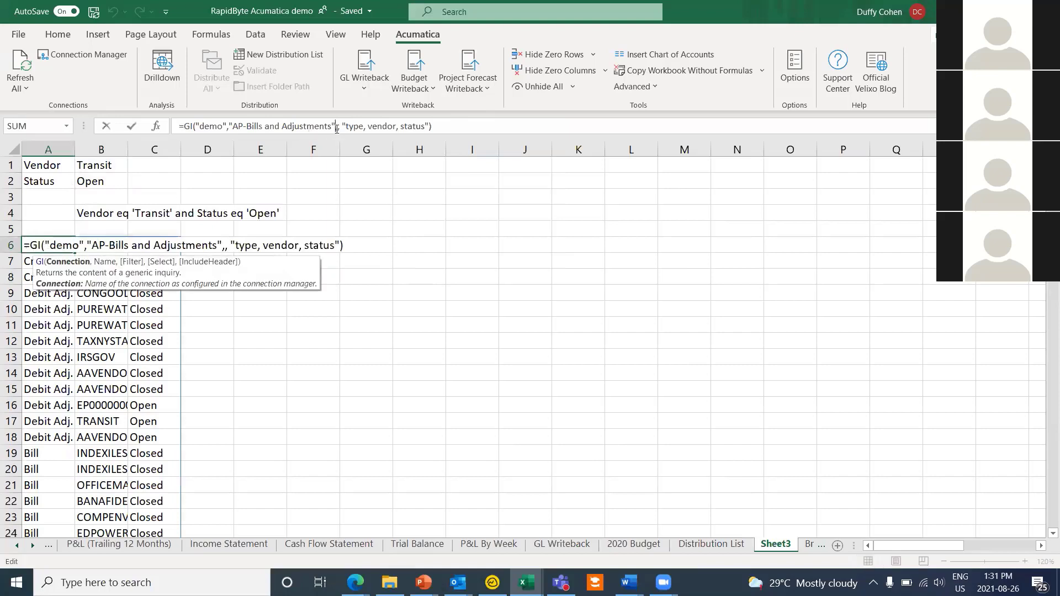
pyautogui.click(336, 128)
pyautogui.press('Right')
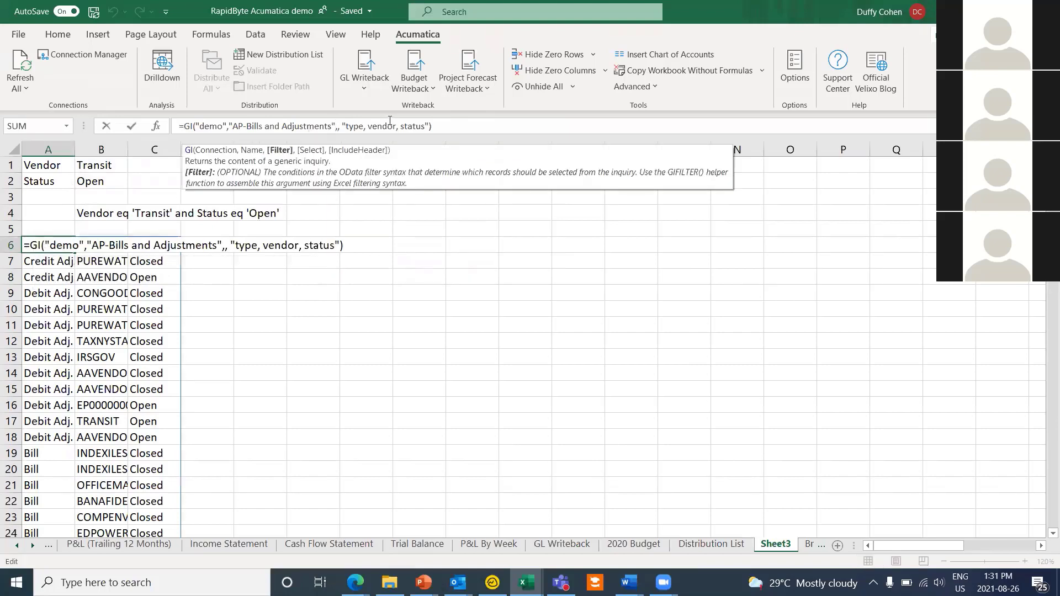
pyautogui.hotkey('ctrl', 'v')
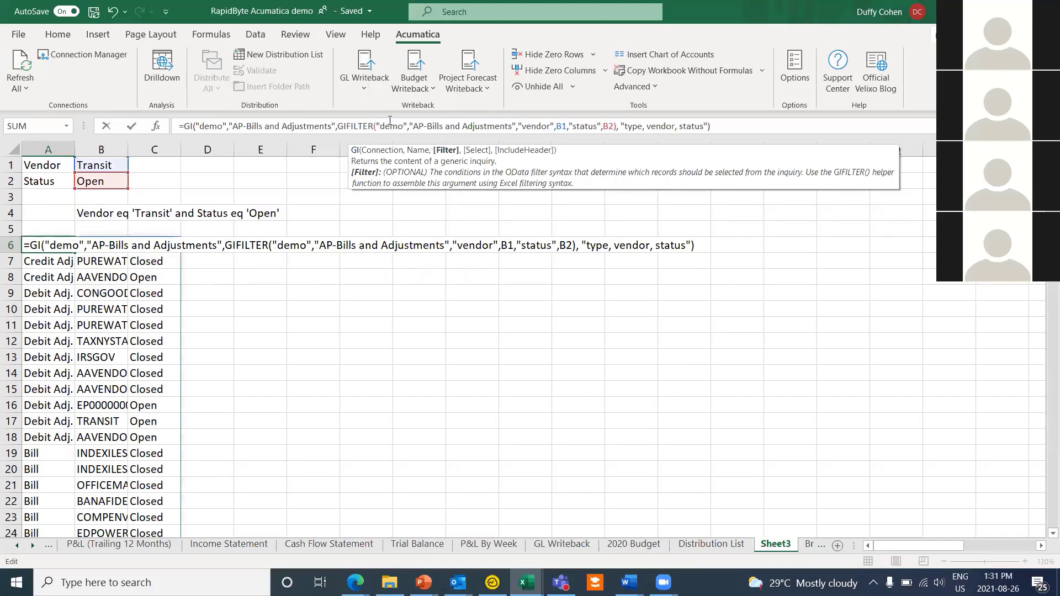
pyautogui.press('Return')
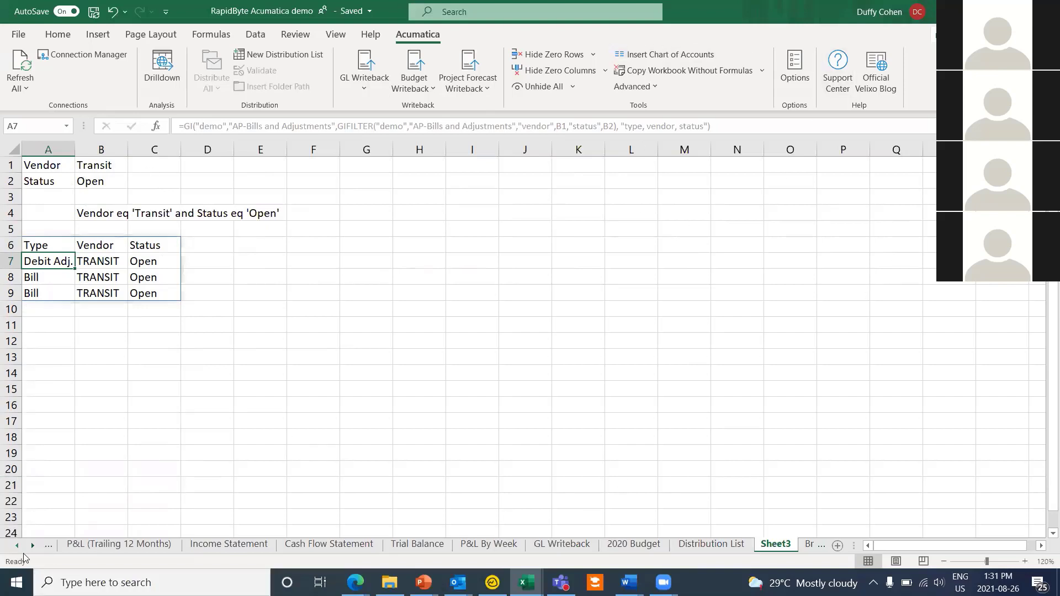
pyautogui.click(124, 545)
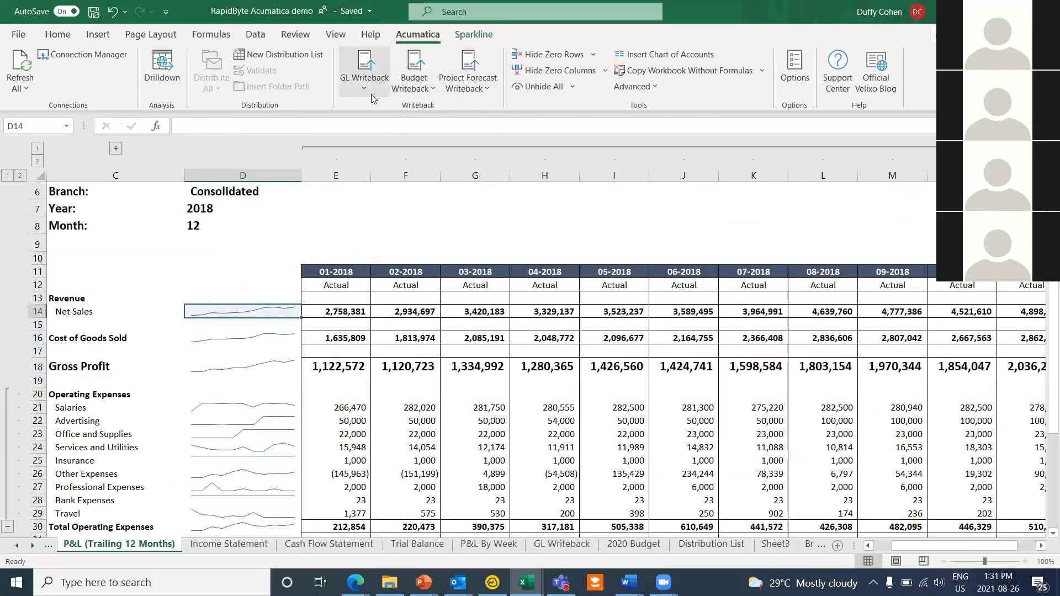
# Step: Create a new 2021 budget worksheet for Demo from the budget writeback options
pyautogui.click(425, 69)
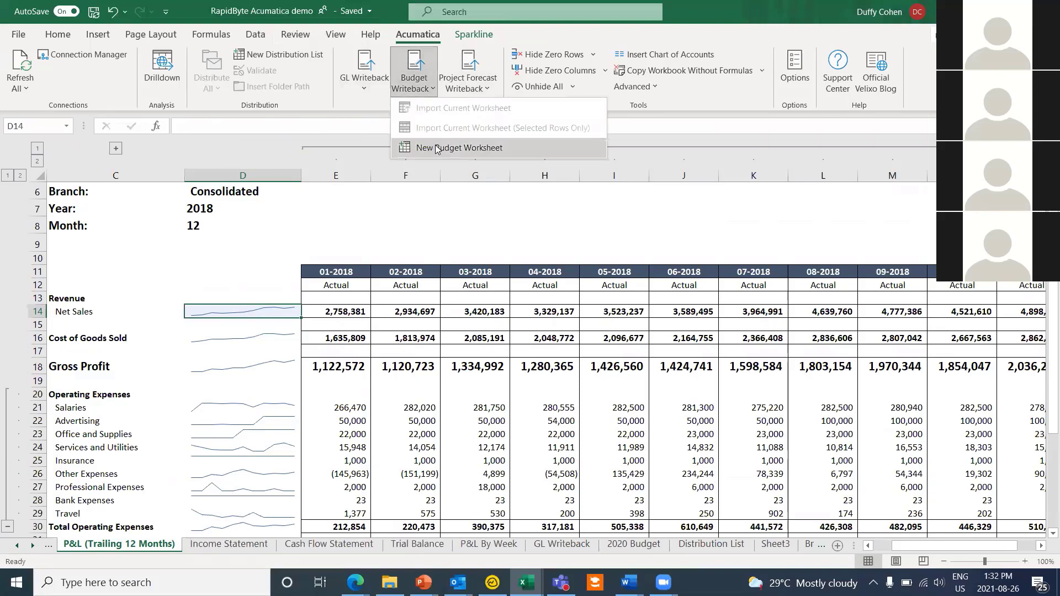
pyautogui.click(436, 148)
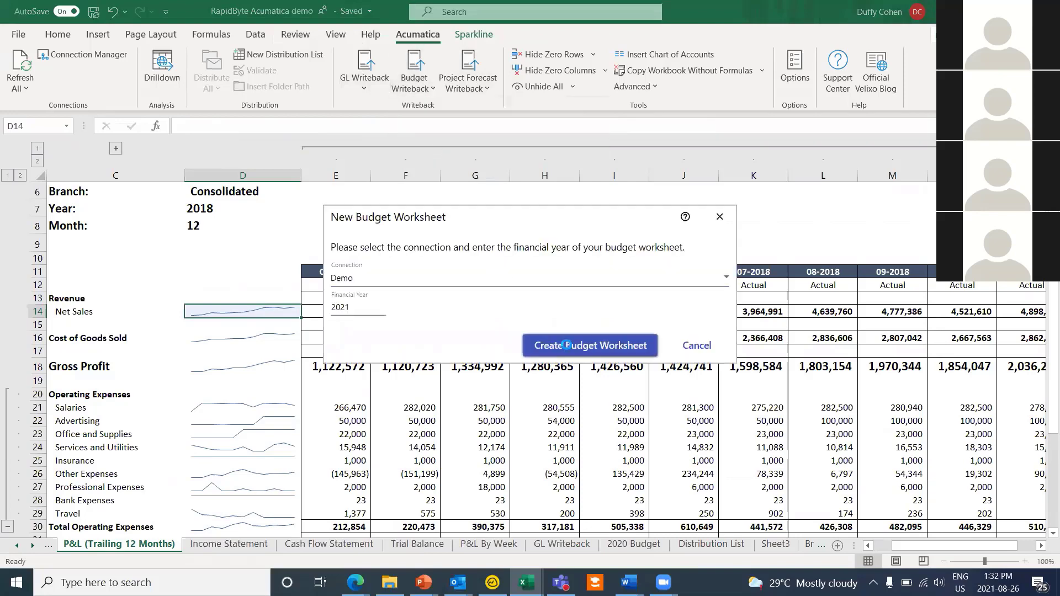
pyautogui.click(566, 345)
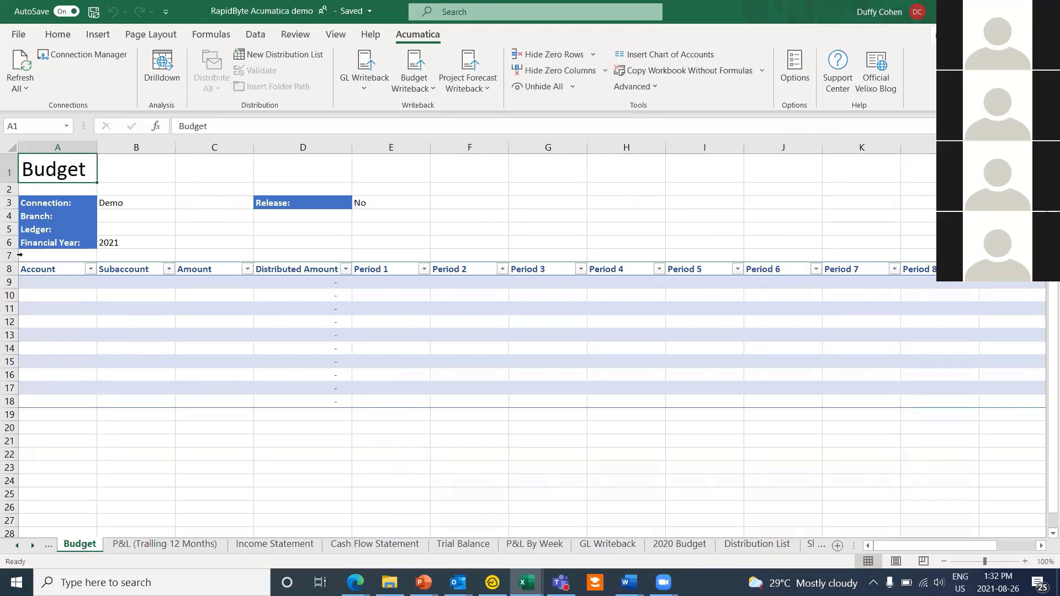
pyautogui.click(86, 286)
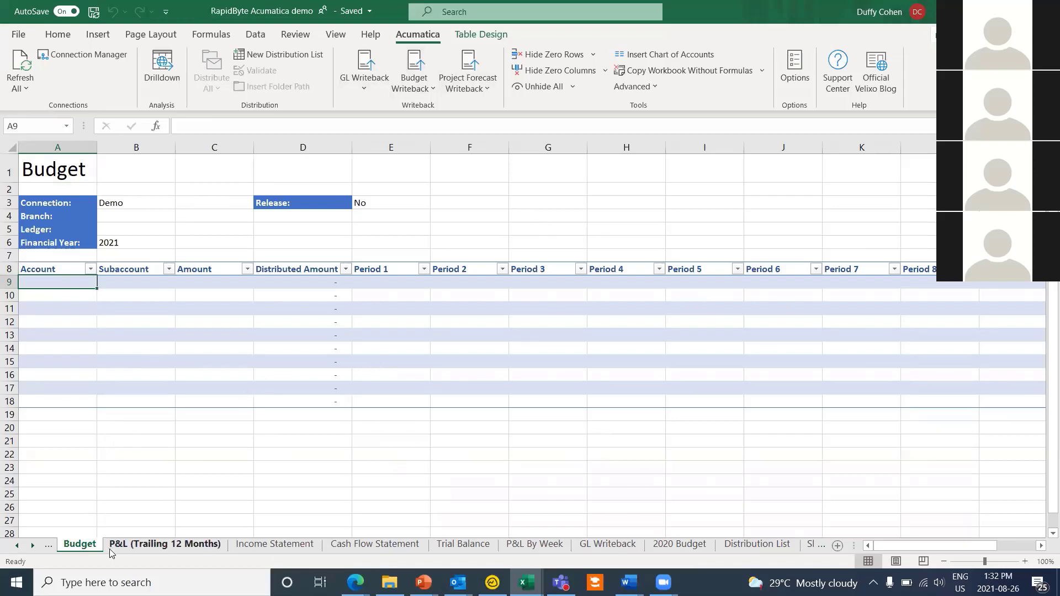
# Step: Delete the Budget sheet and confirm the permanent deletion
pyautogui.rightClick(69, 546)
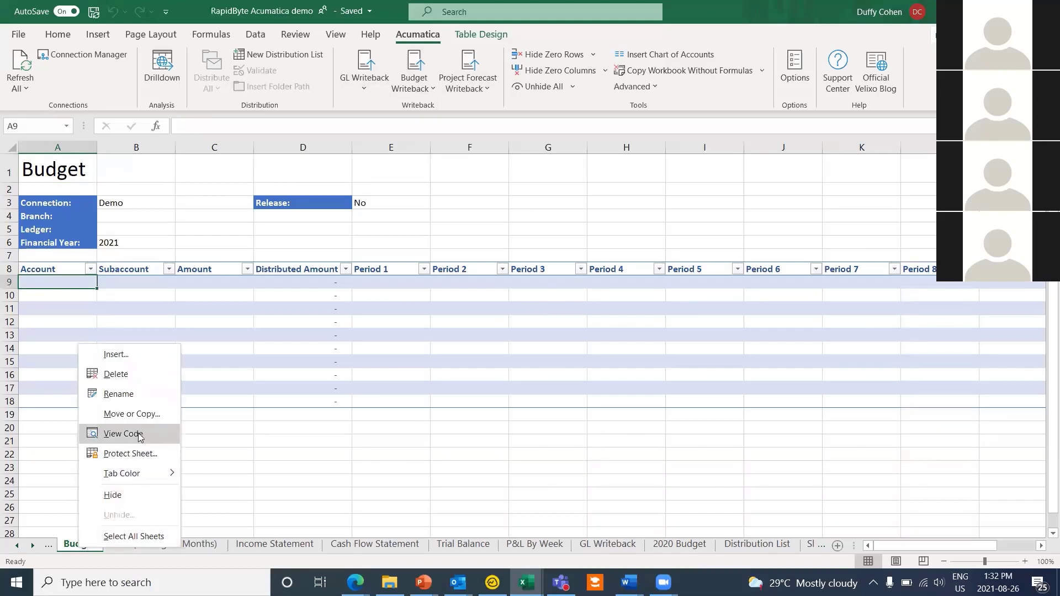
pyautogui.click(117, 374)
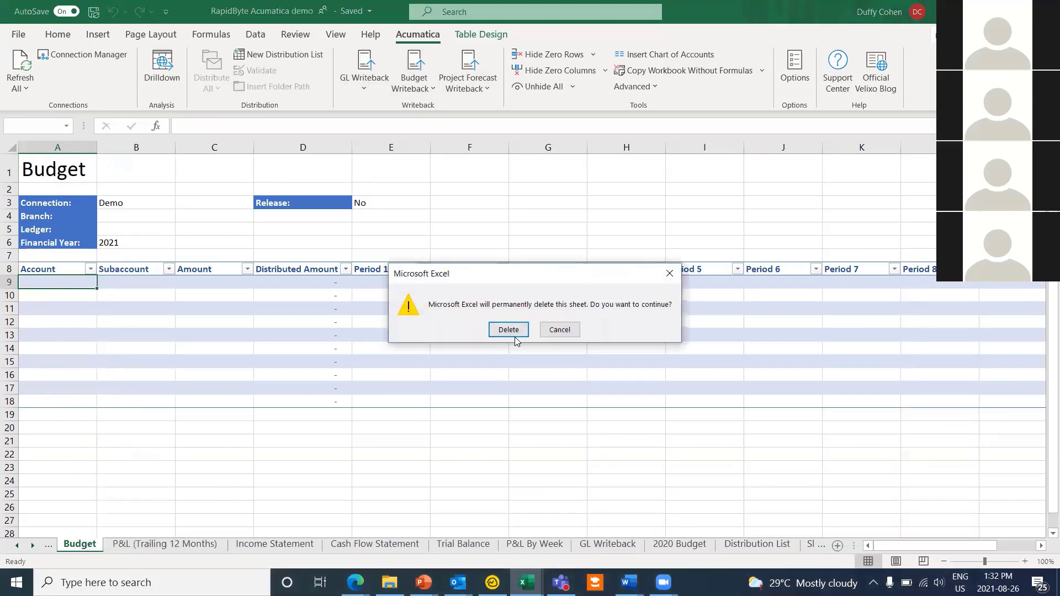
pyautogui.click(514, 329)
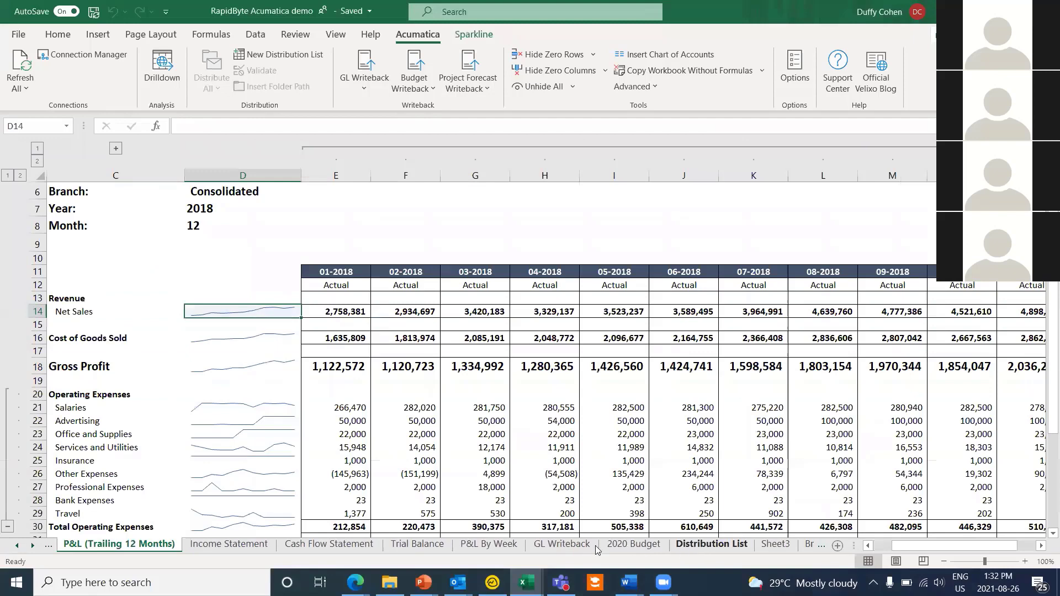
# Step: On the 2020 Budget sheet, enter 18% for Office Expense (E15) and 12% for Professional Fees
pyautogui.click(635, 544)
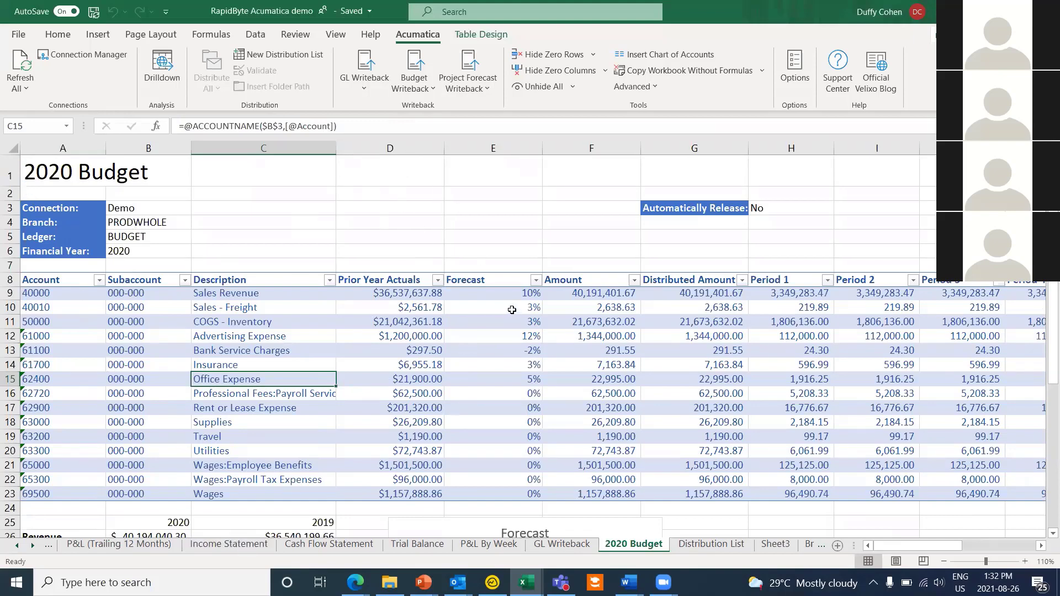
pyautogui.click(508, 379)
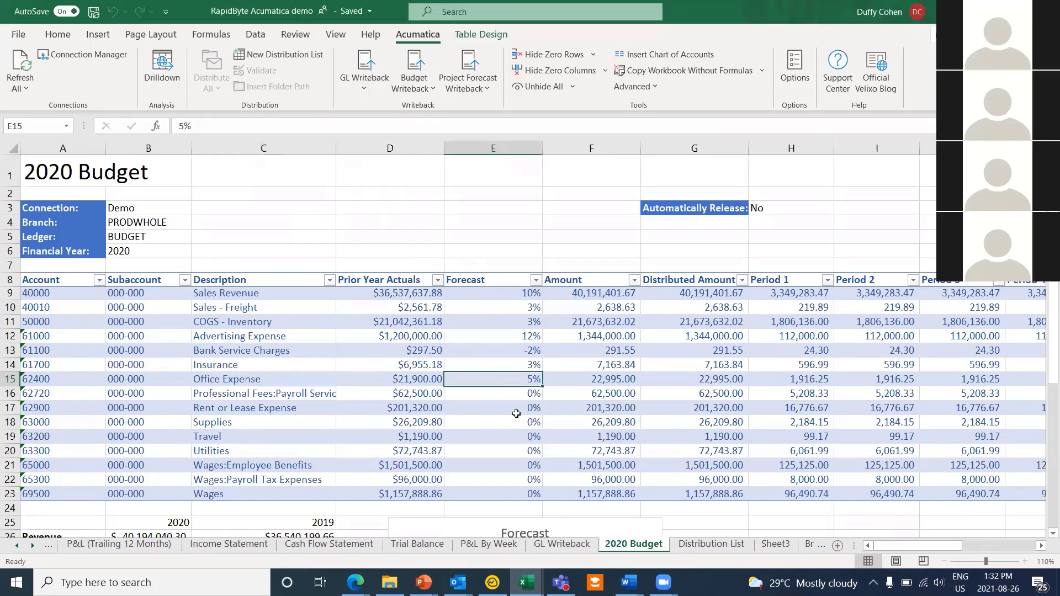
pyautogui.write('18')
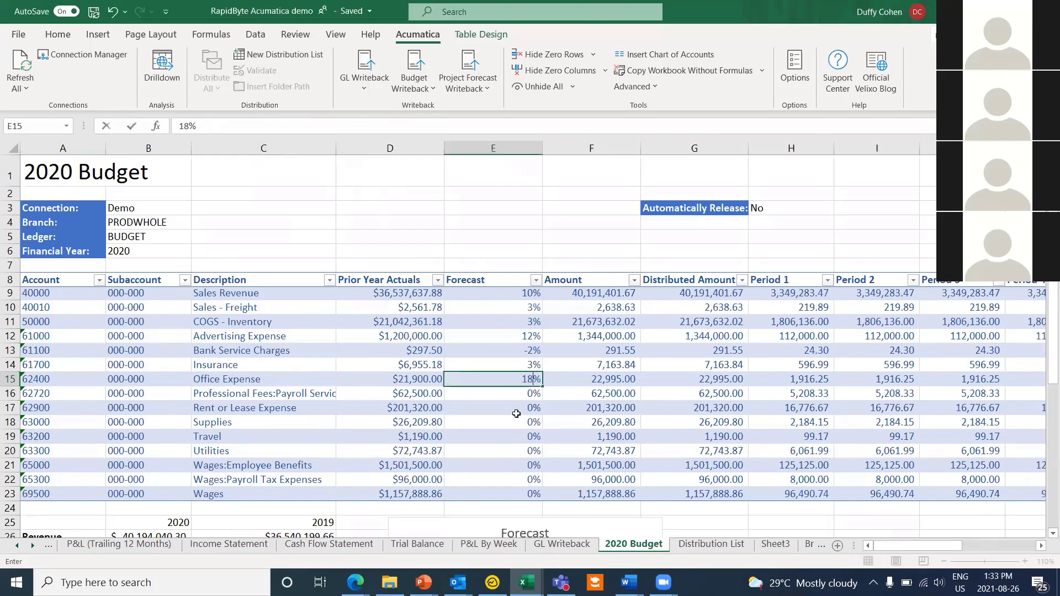
pyautogui.press('Return')
pyautogui.write('12')
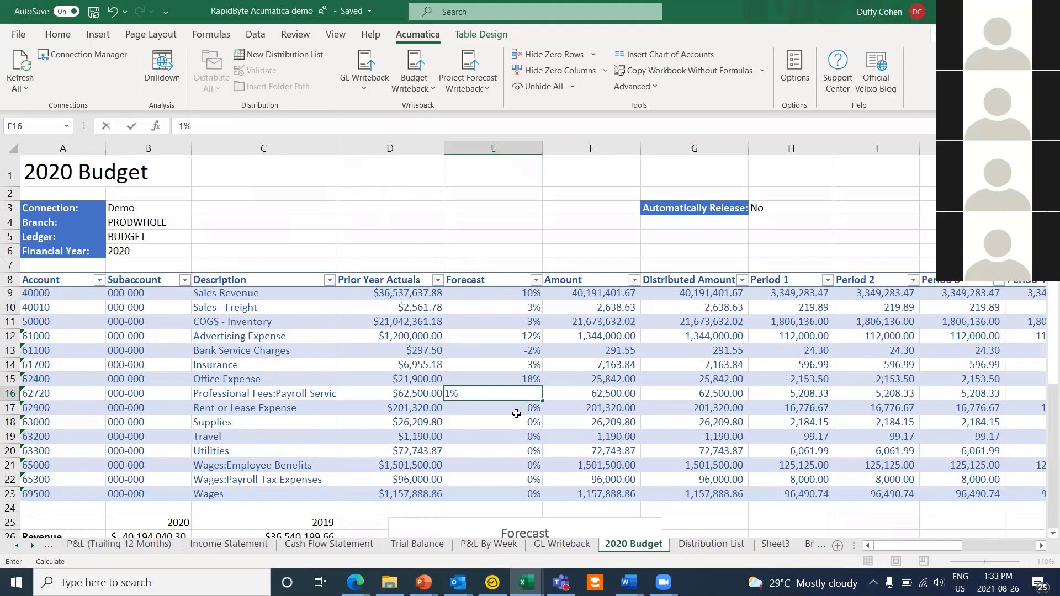
pyautogui.click(607, 335)
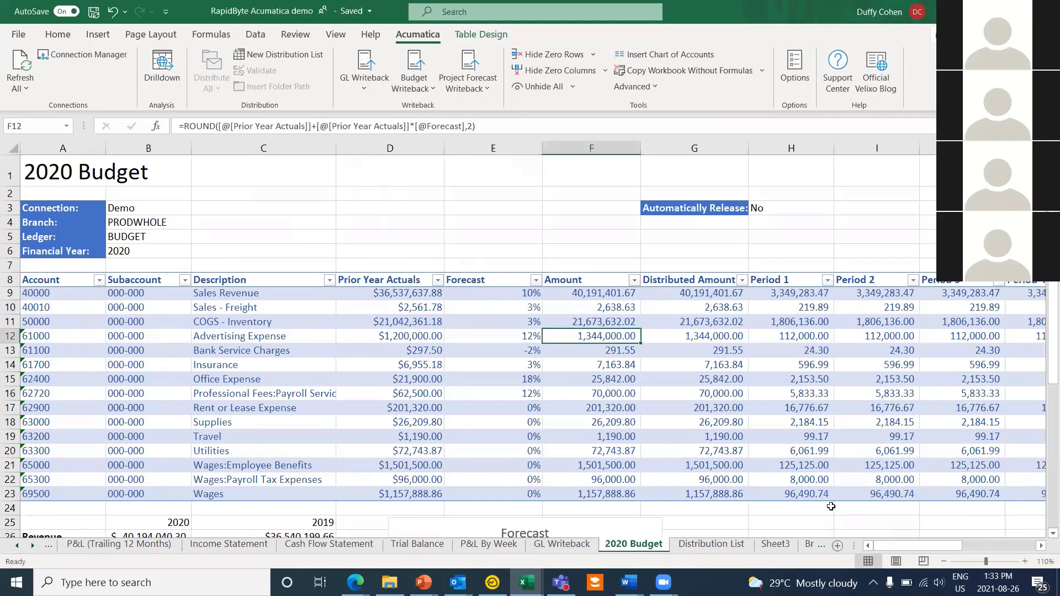
pyautogui.moveTo(915, 542); pyautogui.dragTo(877, 548)
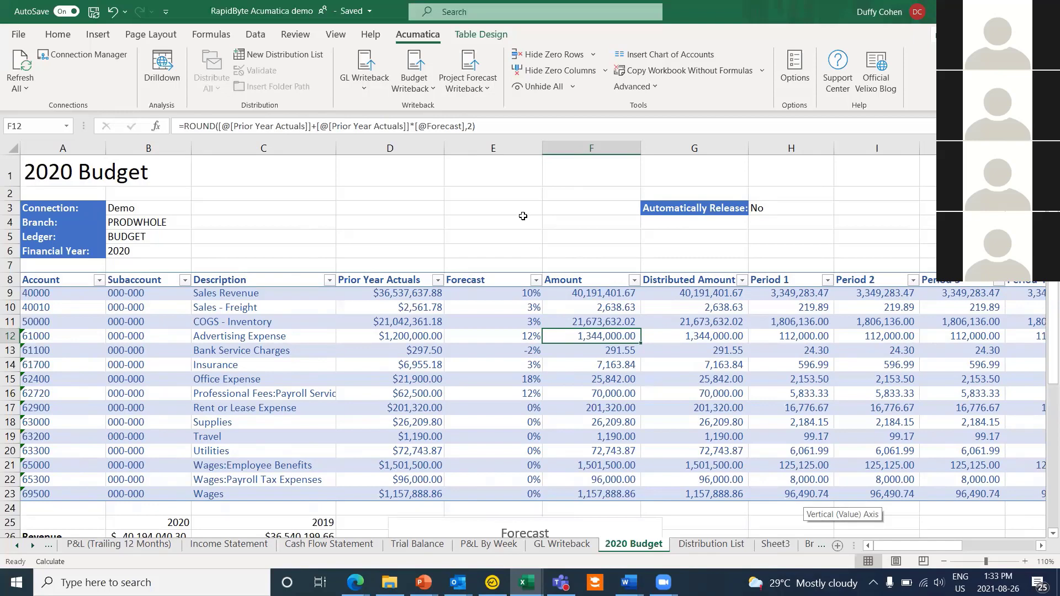
# Step: Import the current worksheet as the BUDGET ledger's 2020 budget via Budget Writeback and acknowledge the success message
pyautogui.click(427, 88)
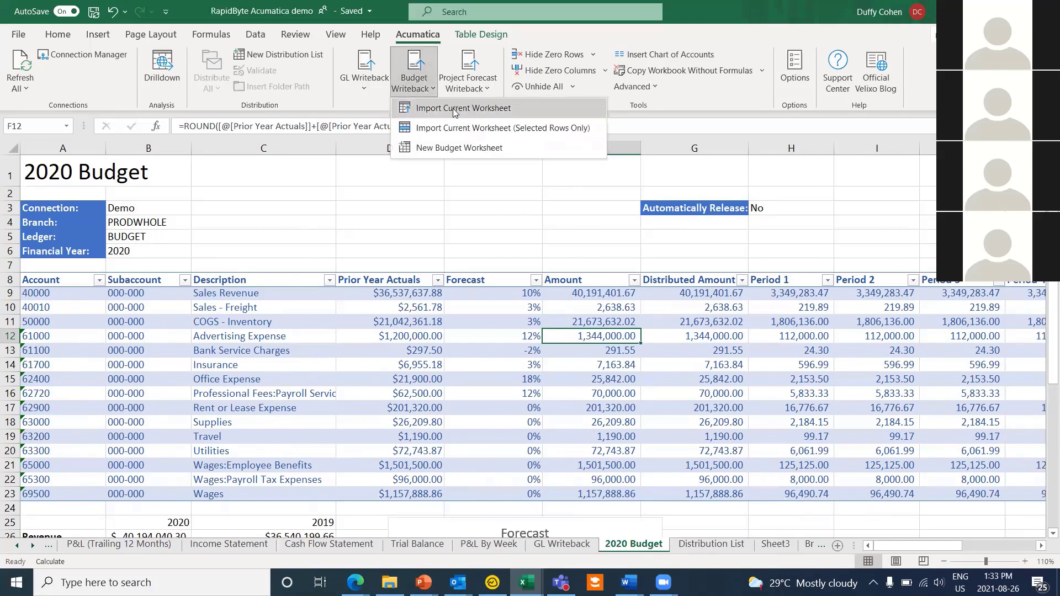
pyautogui.click(454, 109)
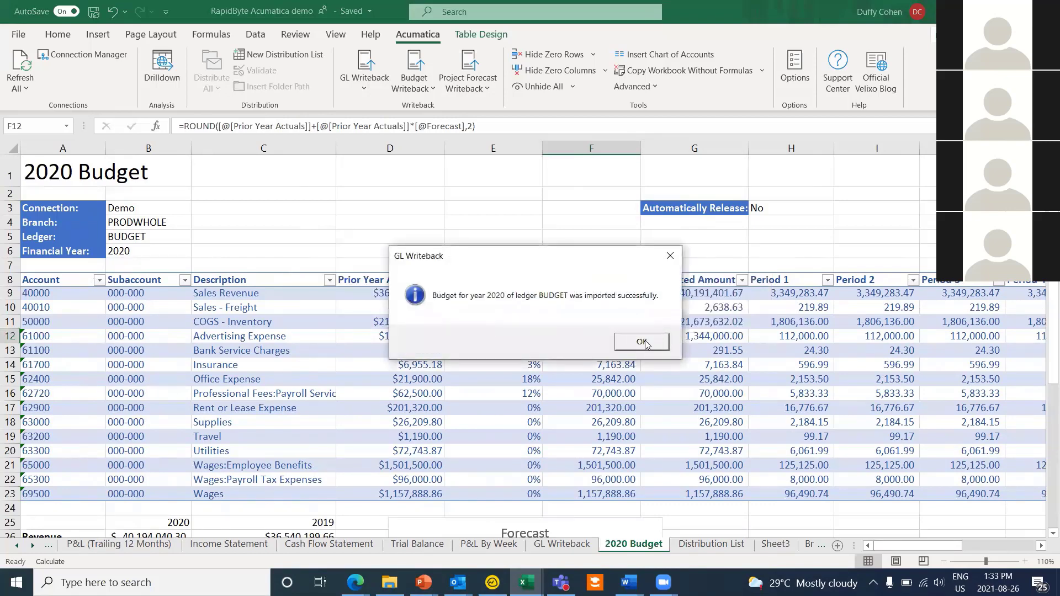
pyautogui.click(644, 342)
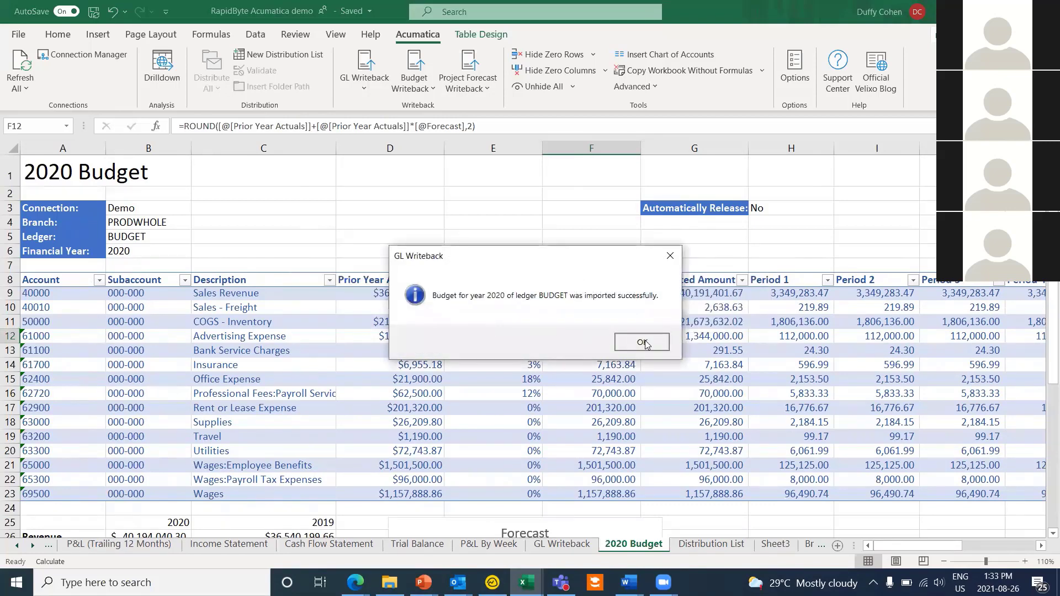
# Step: Create a new GL Writeback Journal Transaction worksheet, select its first table row, then go to recent workbooks
pyautogui.click(368, 67)
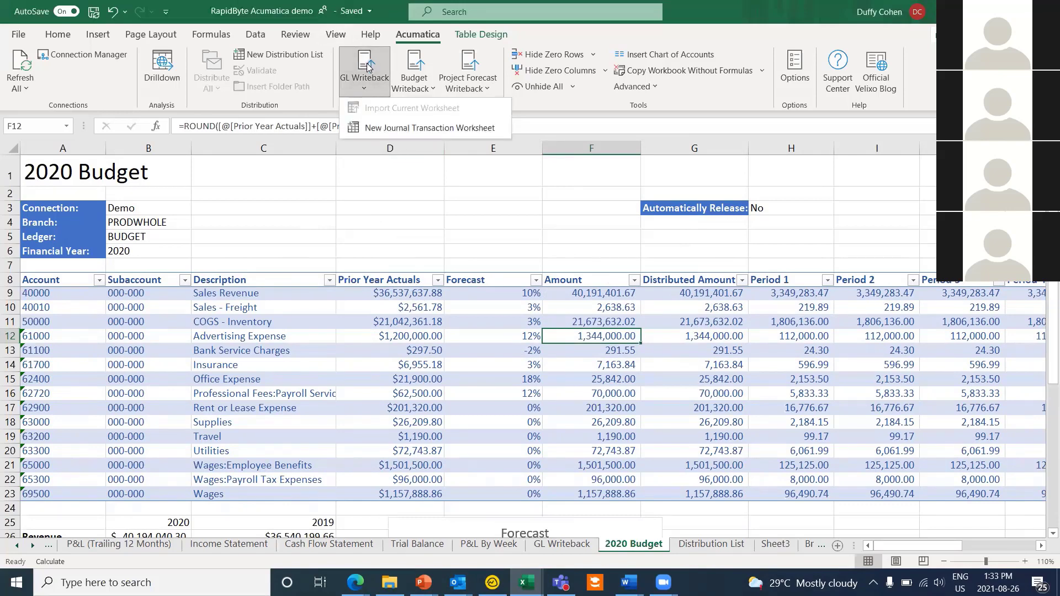
pyautogui.click(401, 128)
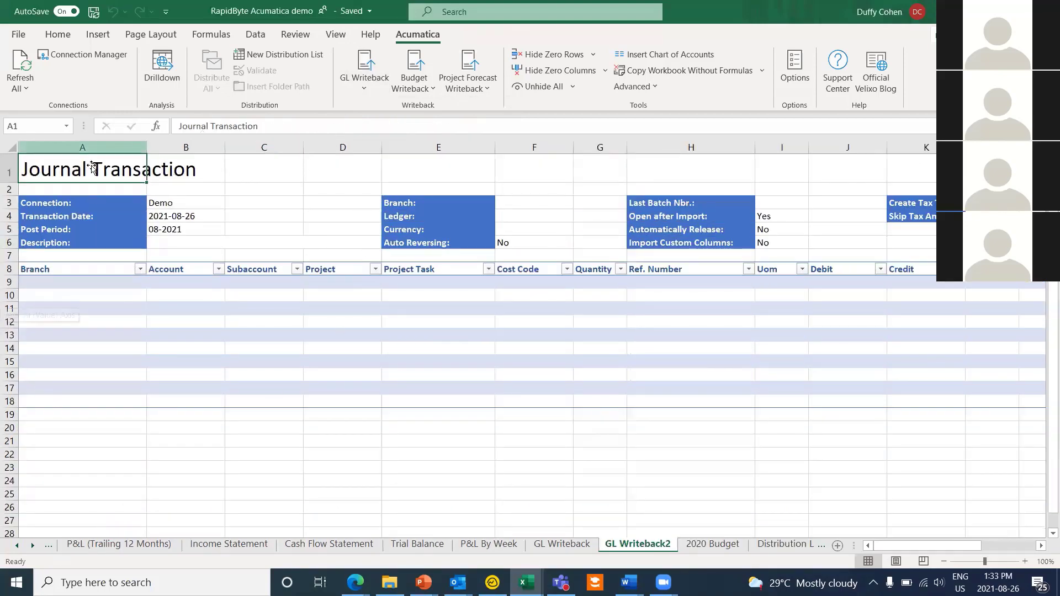
pyautogui.click(58, 287)
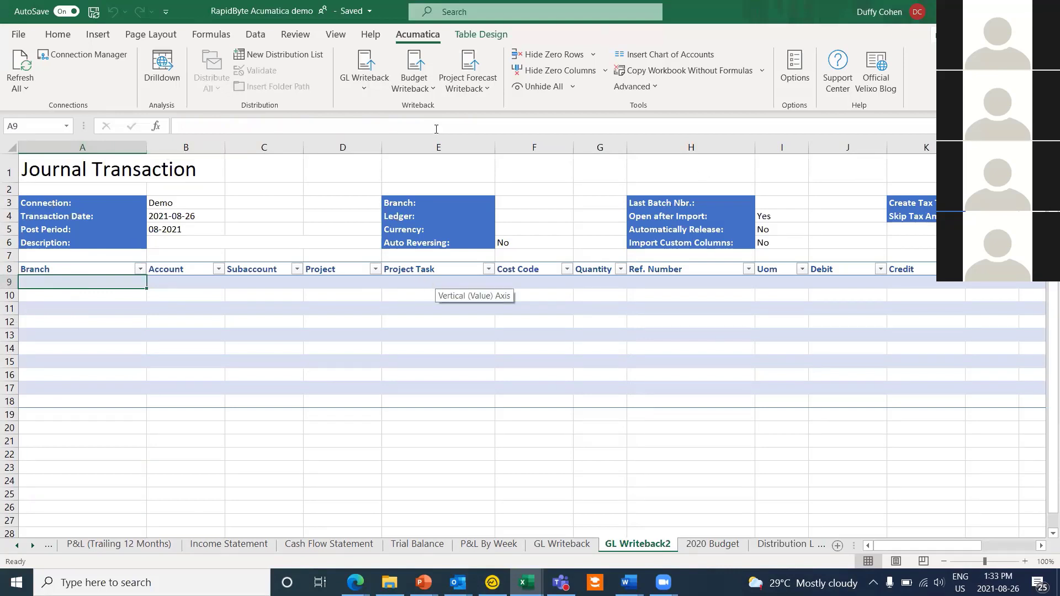
pyautogui.click(18, 35)
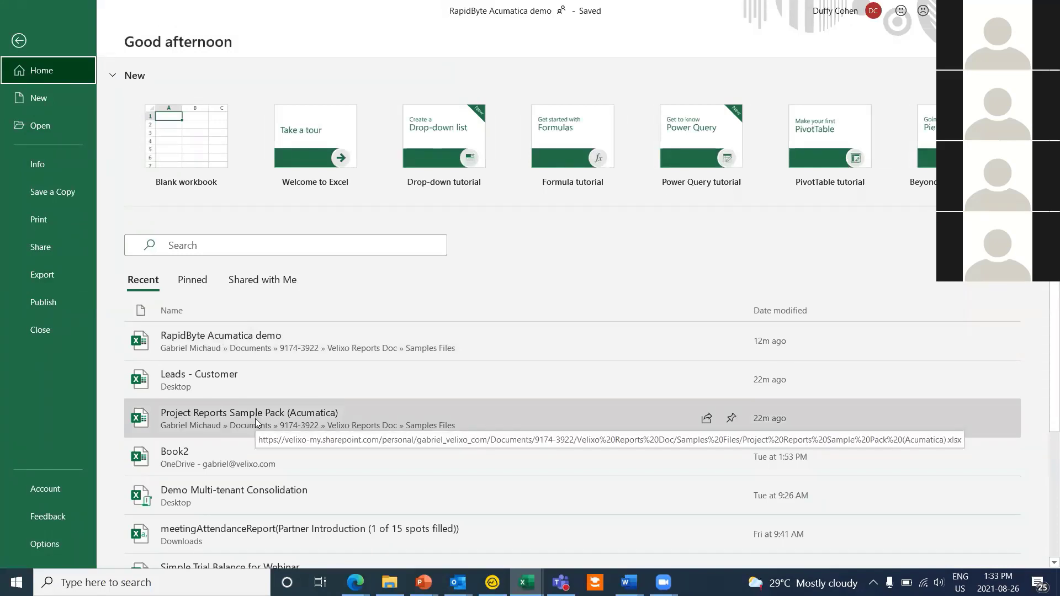
# Step: Open the recent Project Reports Sample Pack (Acumatica) workbook and log in to Acumatica with the account password
pyautogui.click(256, 423)
pyautogui.click(254, 417)
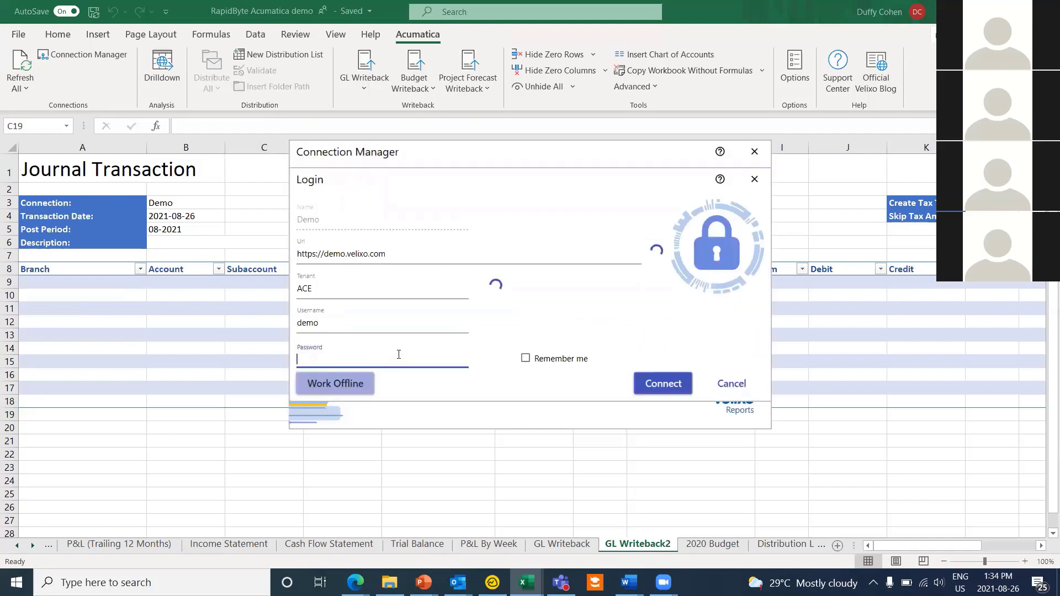
pyautogui.write('demo')
pyautogui.press('Return')
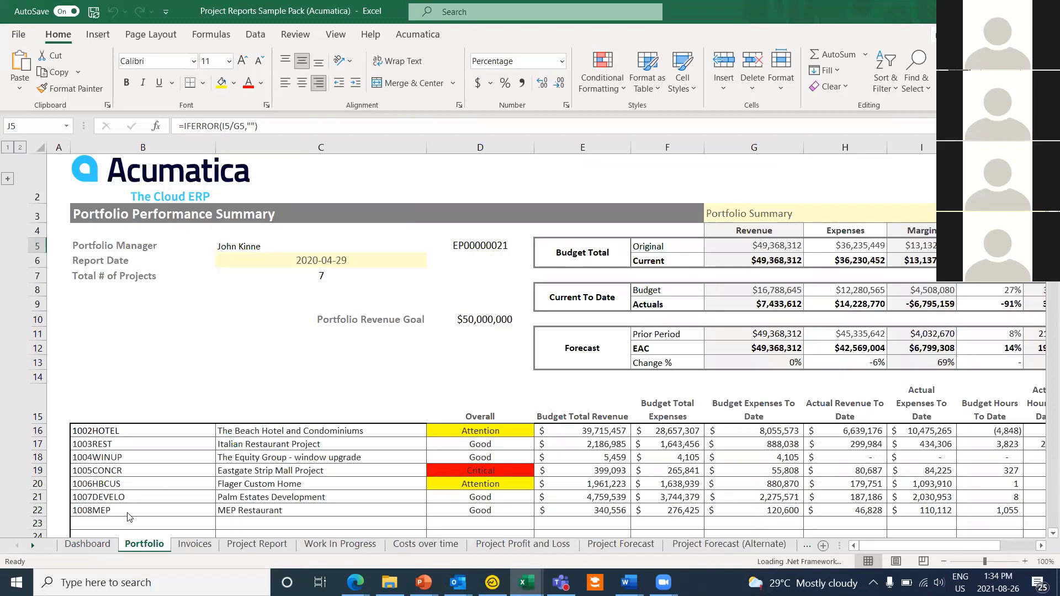
# Step: Go to the Dashboard sheet and browse its project charts
pyautogui.click(88, 544)
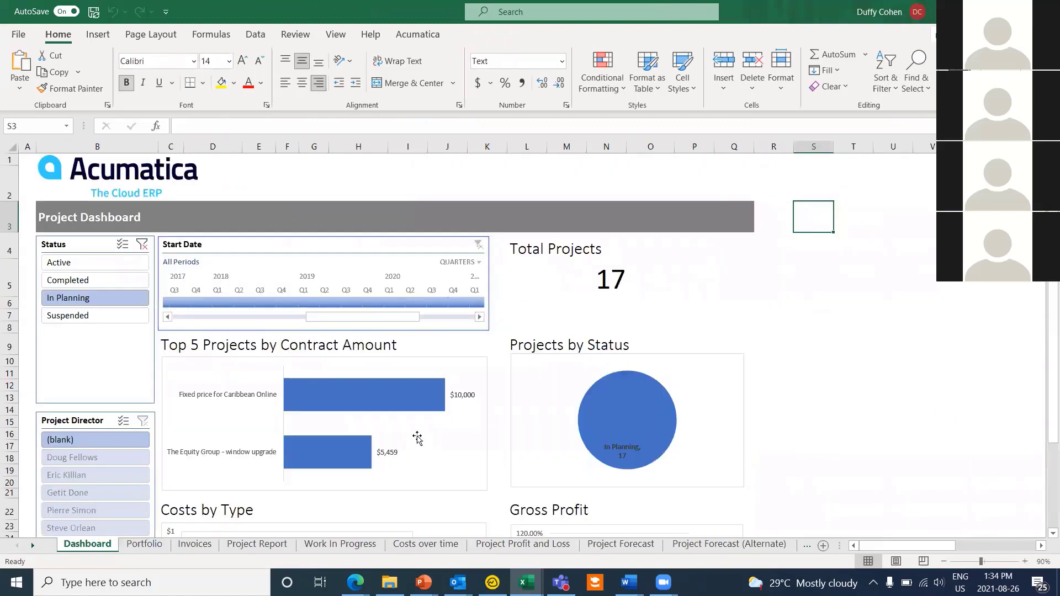
pyautogui.scroll(-1, 604, 338)
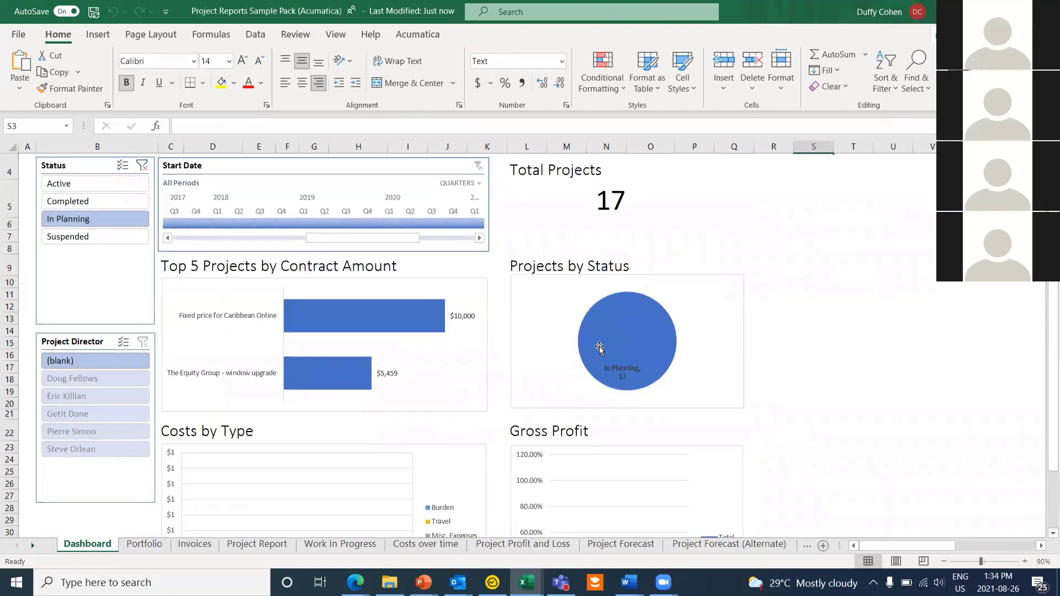
pyautogui.scroll(1, 599, 348)
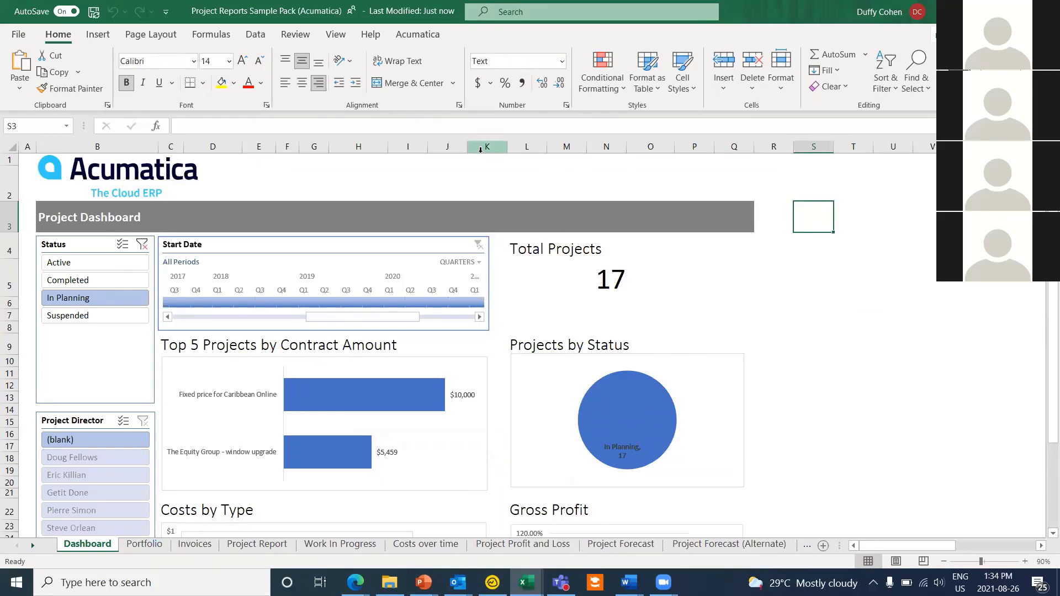
pyautogui.scroll(-5, 666, 373)
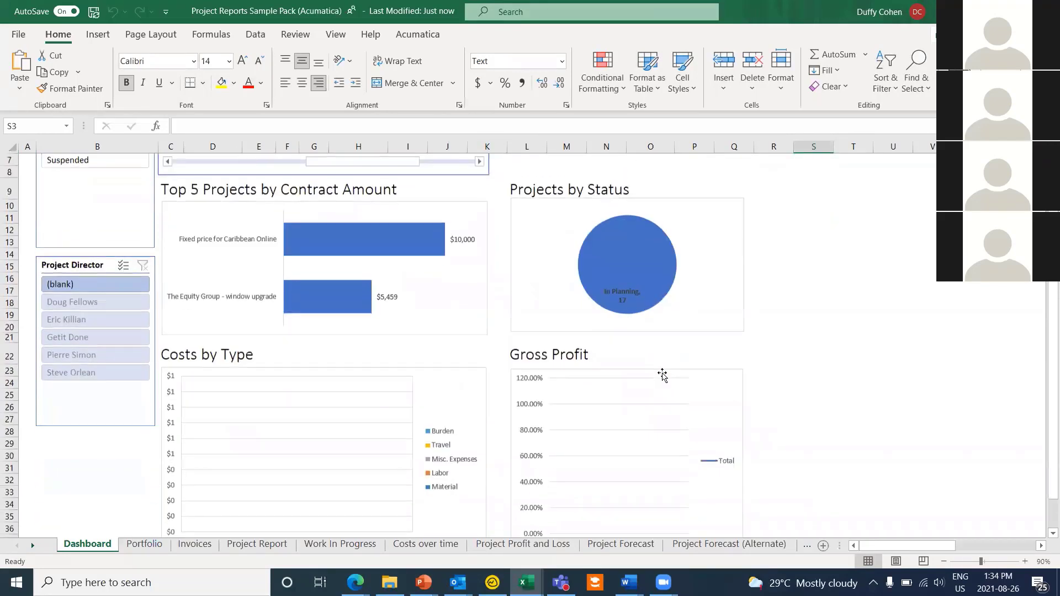
pyautogui.scroll(5, 660, 374)
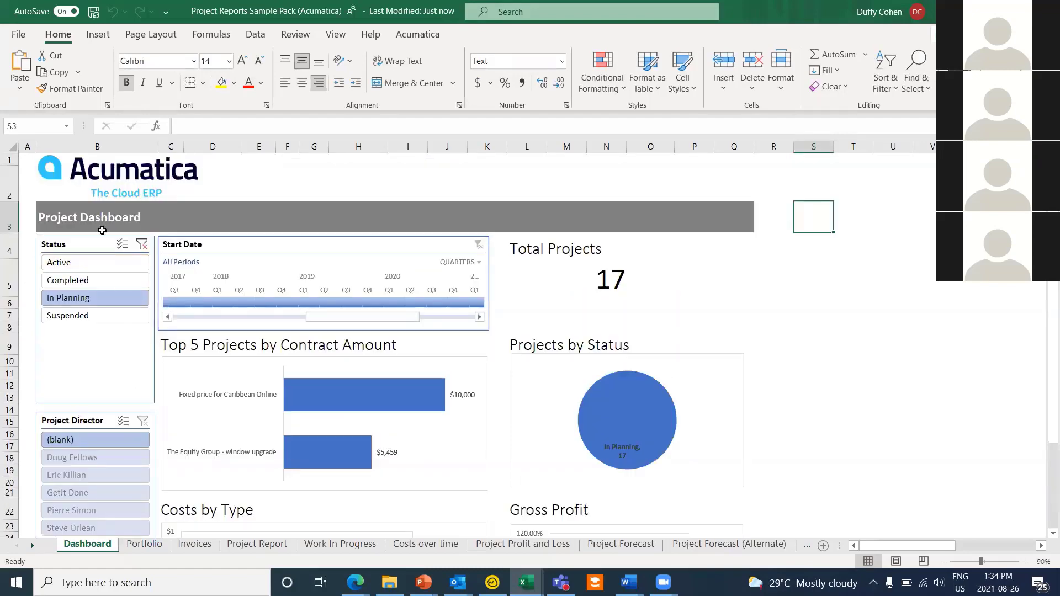
pyautogui.scroll(-1, 109, 354)
pyautogui.scroll(-2, 109, 353)
pyautogui.scroll(3, 109, 353)
pyautogui.scroll(-1, 105, 354)
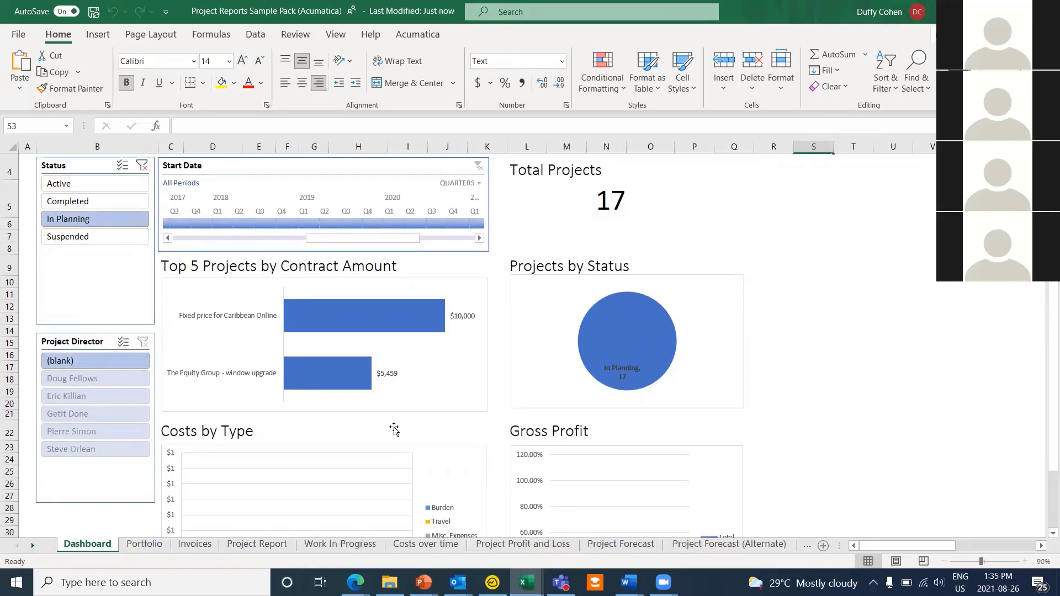
pyautogui.scroll(1, 394, 430)
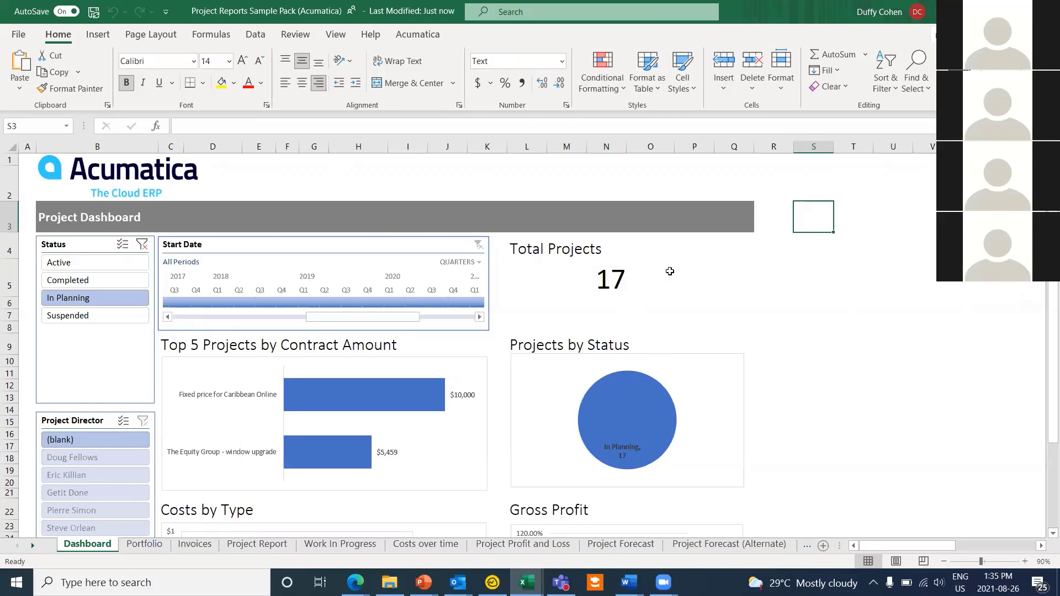
pyautogui.moveTo(654, 425)
# Step: Filter the dashboard's Status slicer to Suspended (7 projects), then return to the Portfolio sheet
pyautogui.scroll(-1, 246, 344)
pyautogui.scroll(-3, 246, 345)
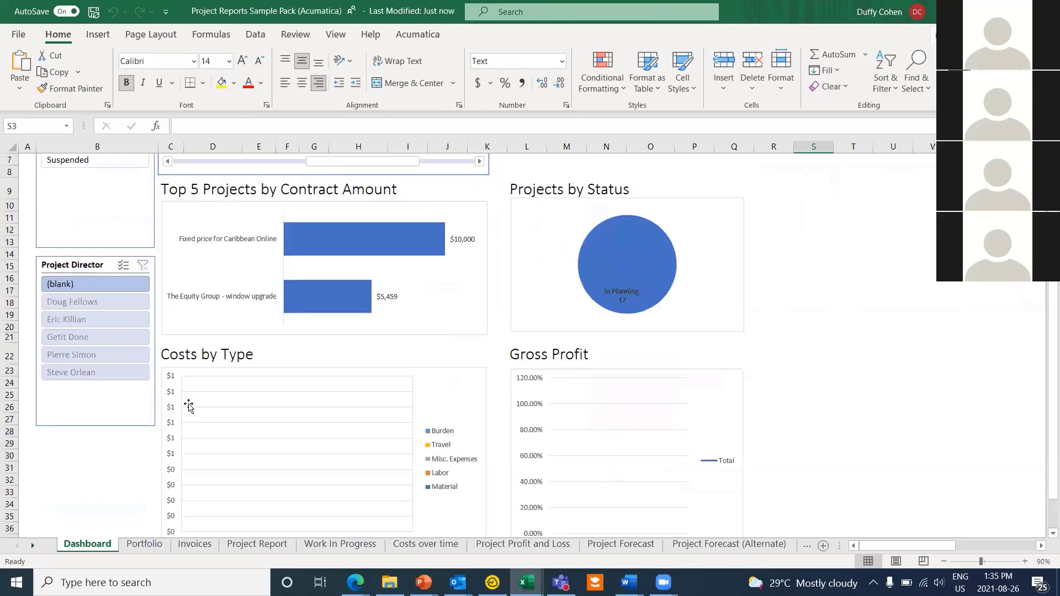
pyautogui.scroll(5, 247, 344)
pyautogui.click(83, 315)
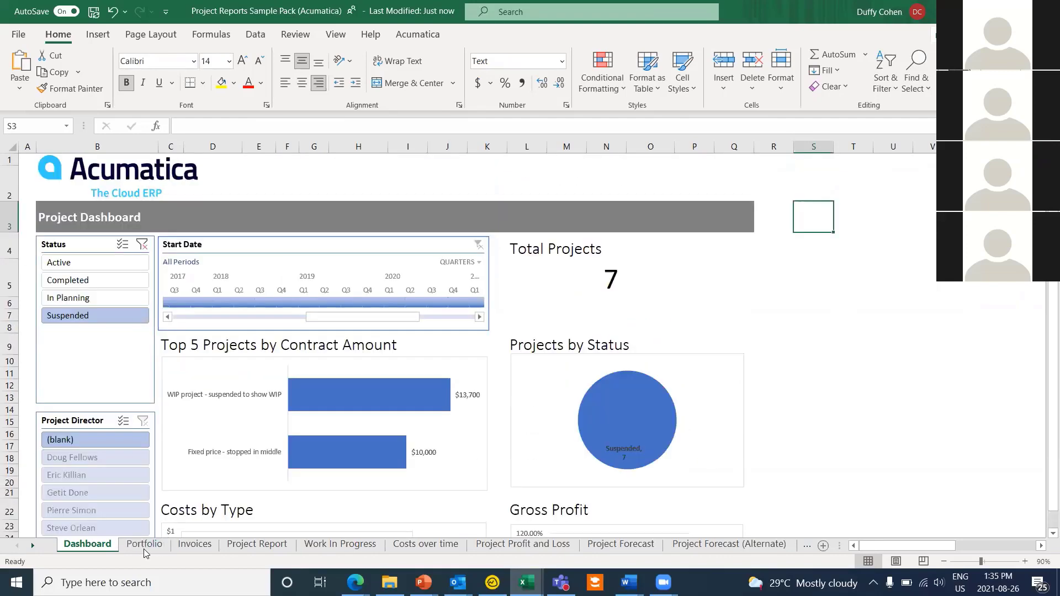
pyautogui.click(161, 544)
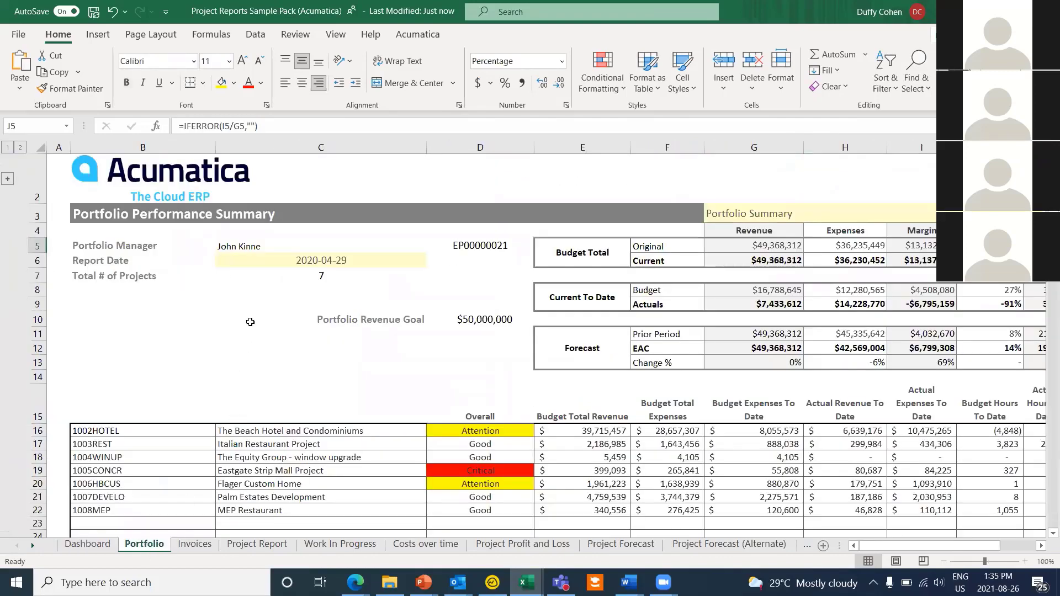
# Step: Select the Portfolio project description and Overall status cells to examine their formulas
pyautogui.scroll(-1, 300, 352)
pyautogui.scroll(1, 296, 349)
pyautogui.scroll(-1, 289, 361)
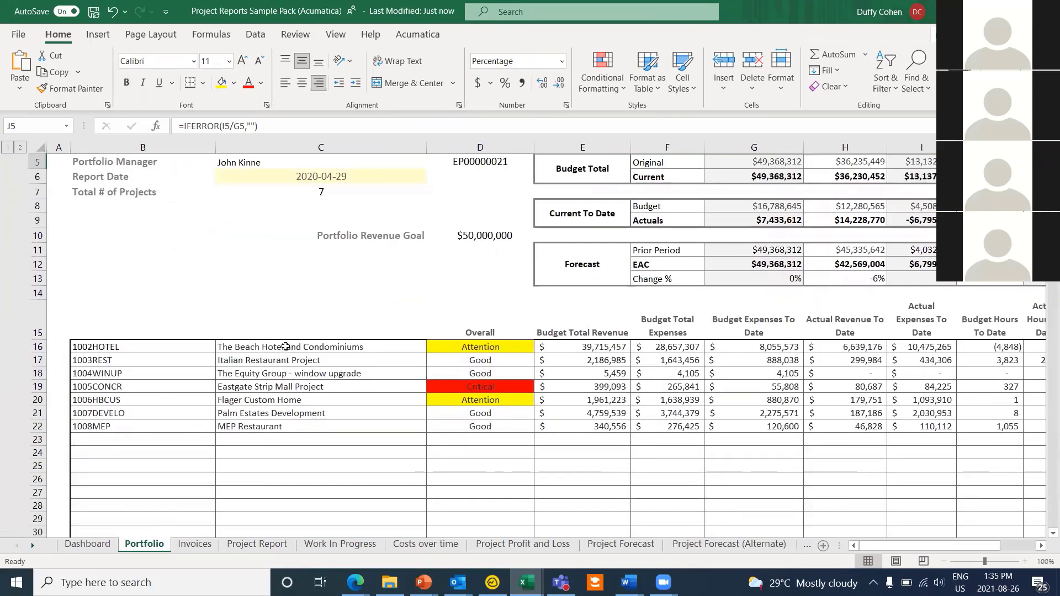
pyautogui.moveTo(284, 348); pyautogui.dragTo(298, 428)
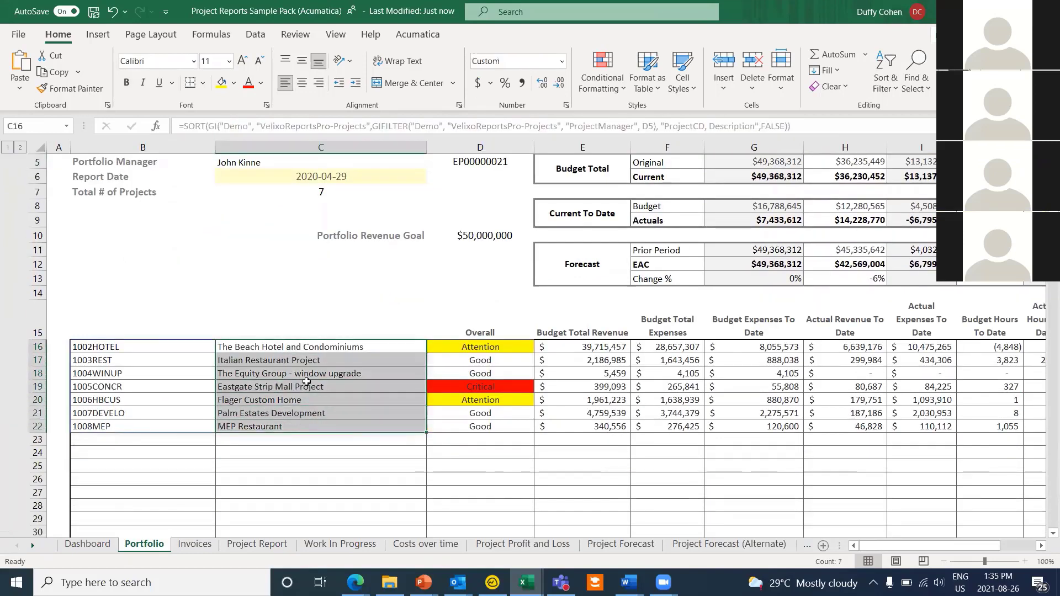
pyautogui.scroll(1, 317, 384)
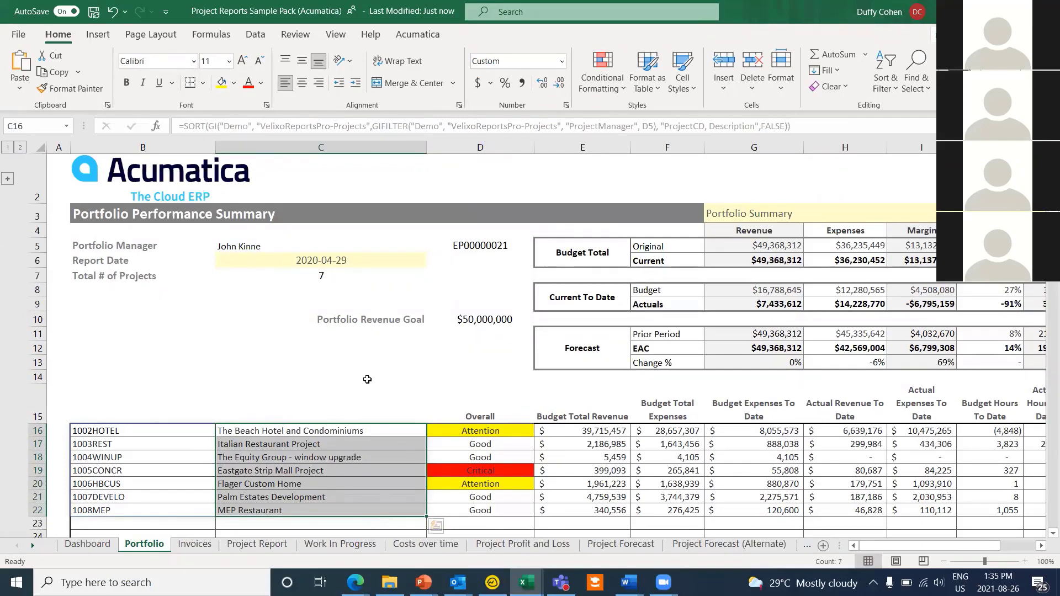
pyautogui.moveTo(485, 409); pyautogui.dragTo(483, 496)
pyautogui.click(463, 367)
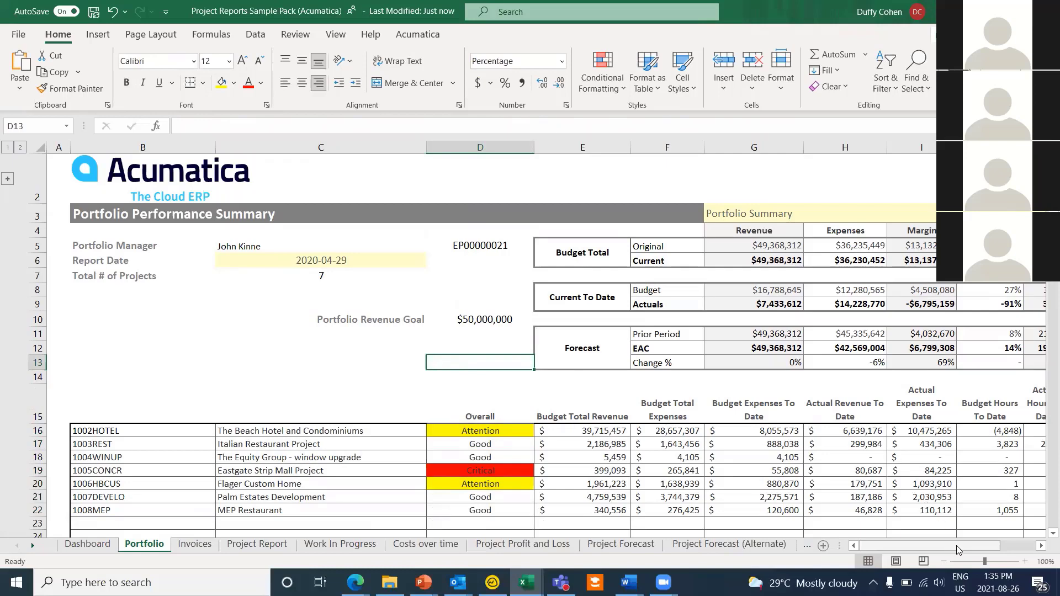
pyautogui.moveTo(956, 549); pyautogui.dragTo(980, 543)
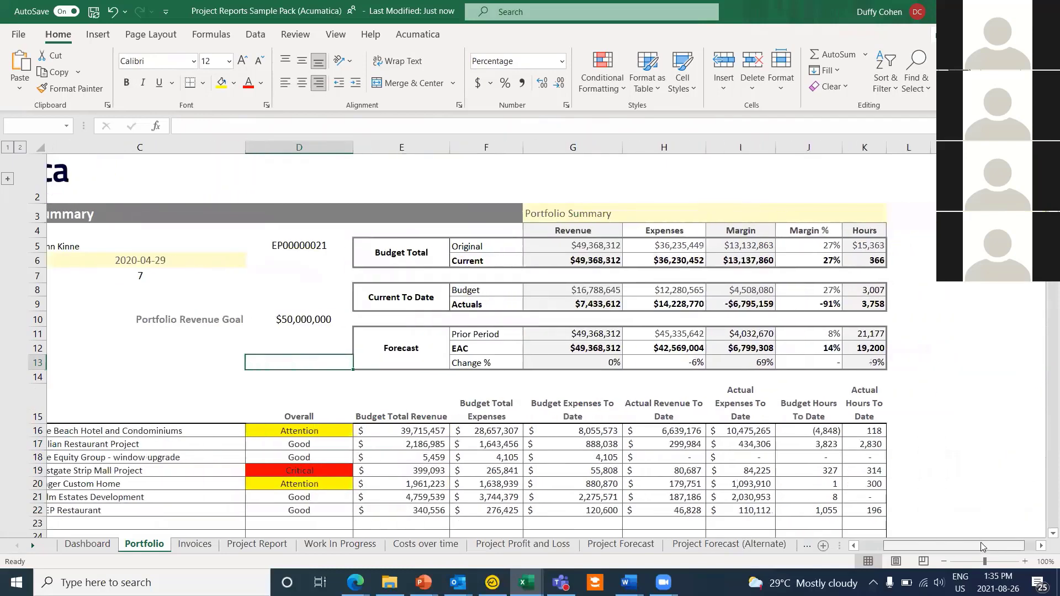
# Step: Inspect the Margin % (J5), Actual Hours To Date and I16 actual expenses formulas, then view Work In Progress
pyautogui.click(827, 246)
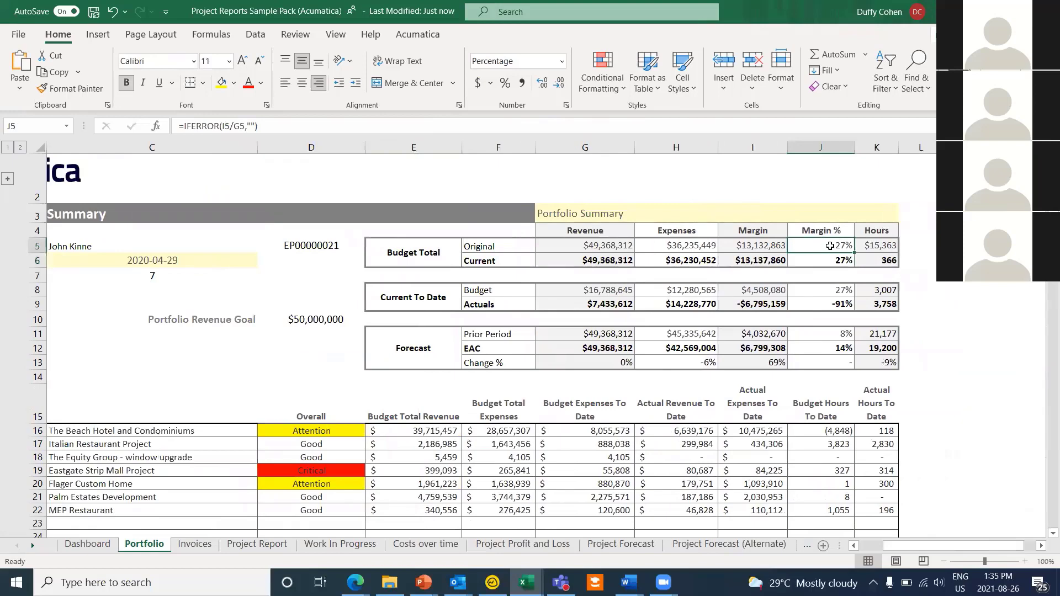
pyautogui.scroll(-2, 890, 476)
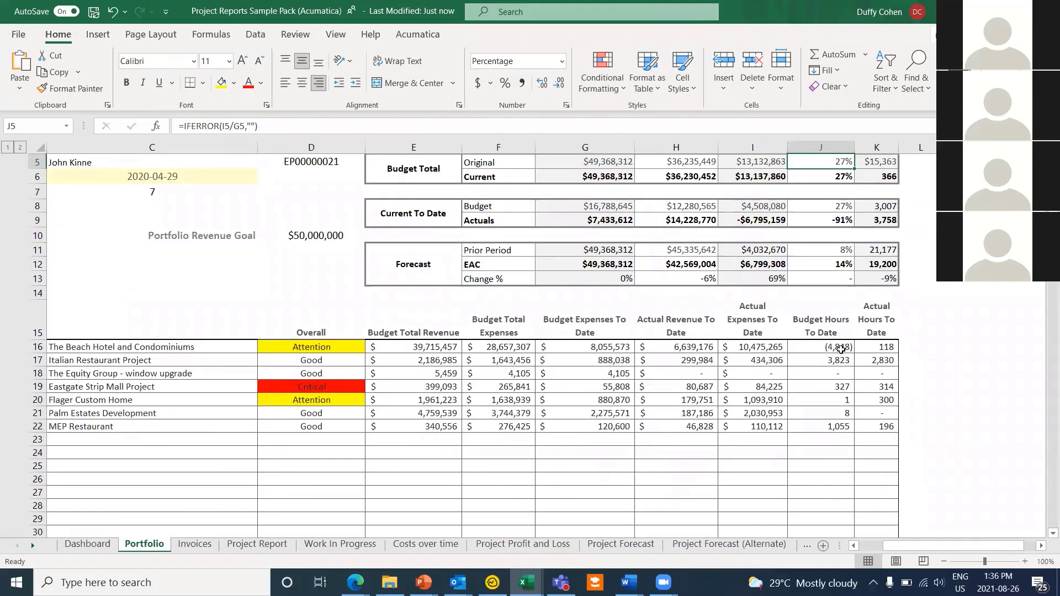
pyautogui.click(870, 348)
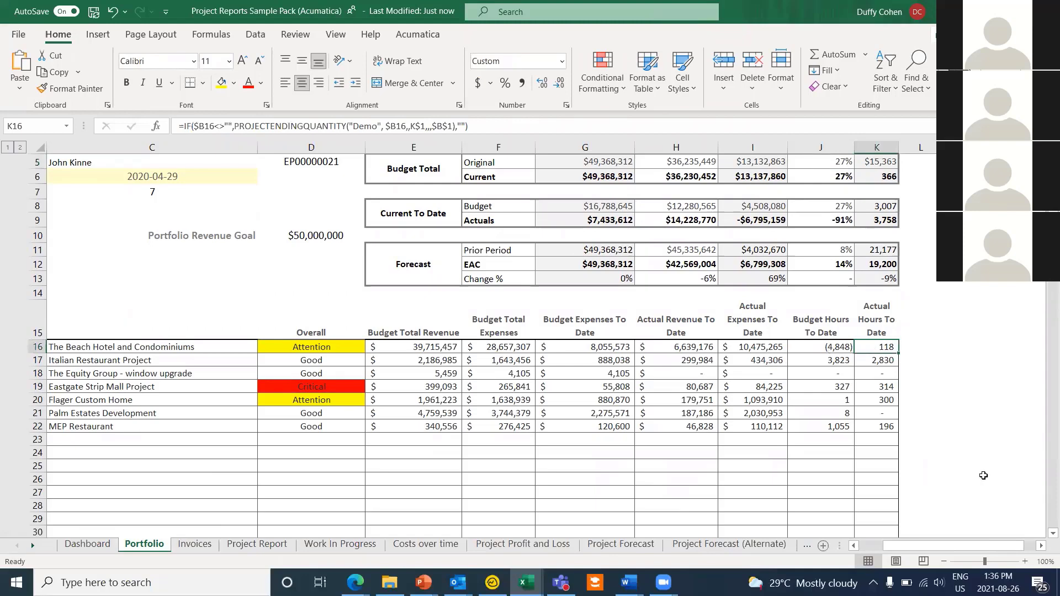
pyautogui.doubleClick(767, 349)
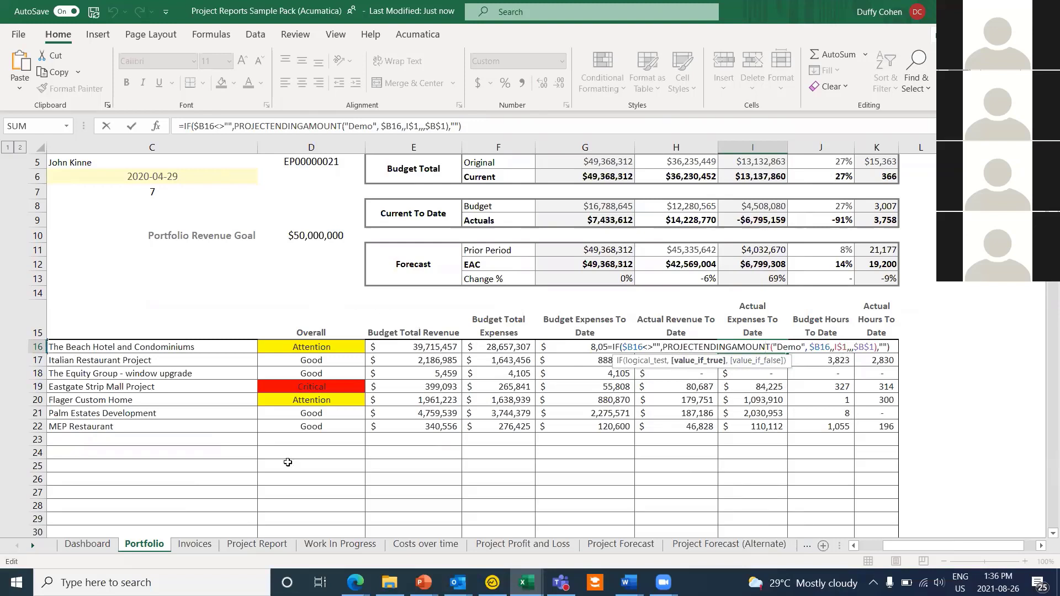
pyautogui.click(354, 548)
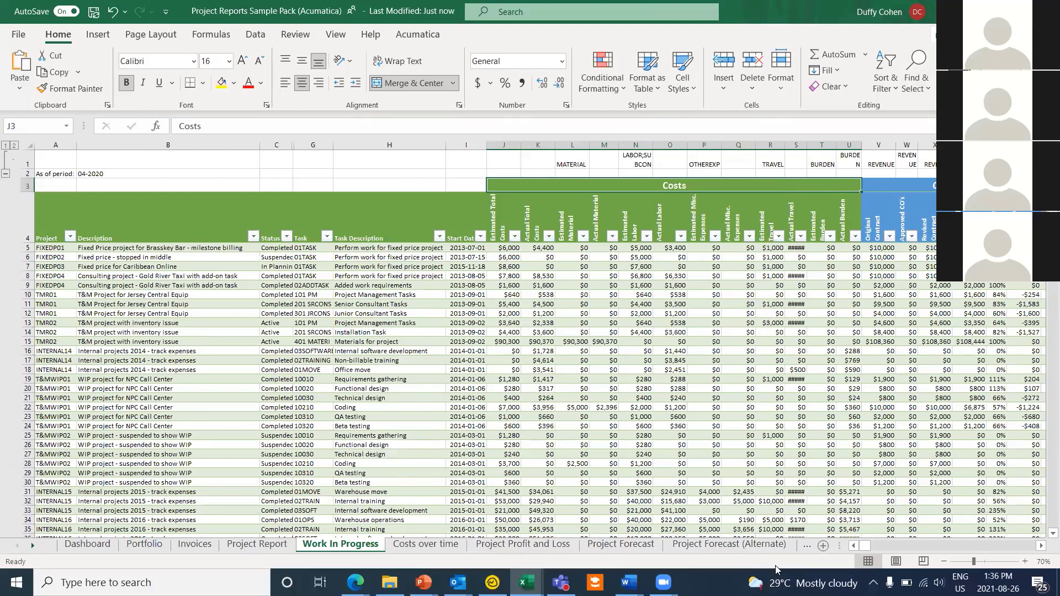
# Step: Write the Project Forecast sheet's Beach Hotel forecast, revision 3, back to Acumatica via Project Forecast Writeback
pyautogui.click(727, 545)
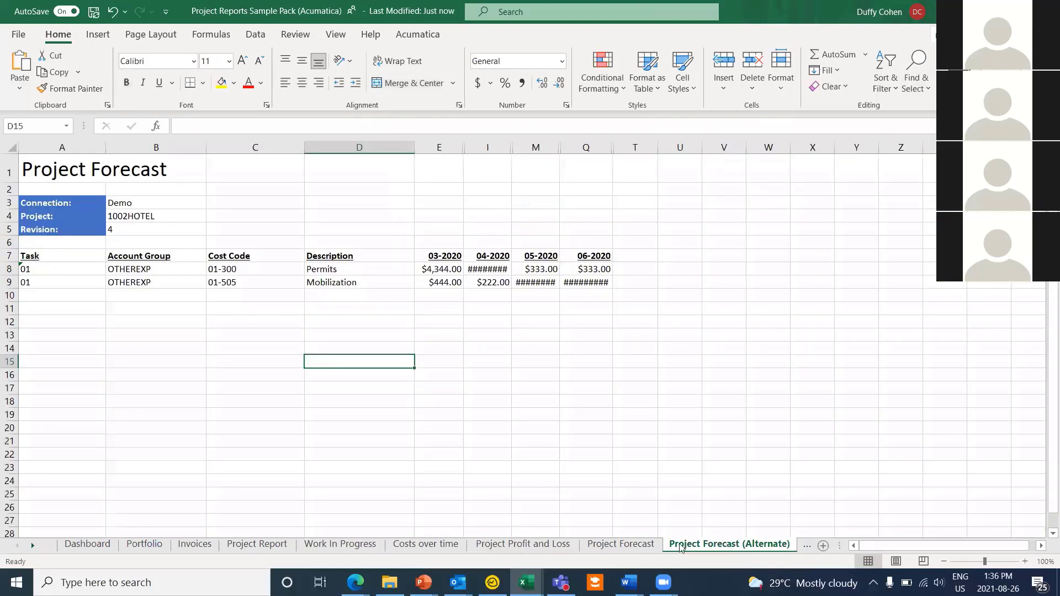
pyautogui.click(620, 544)
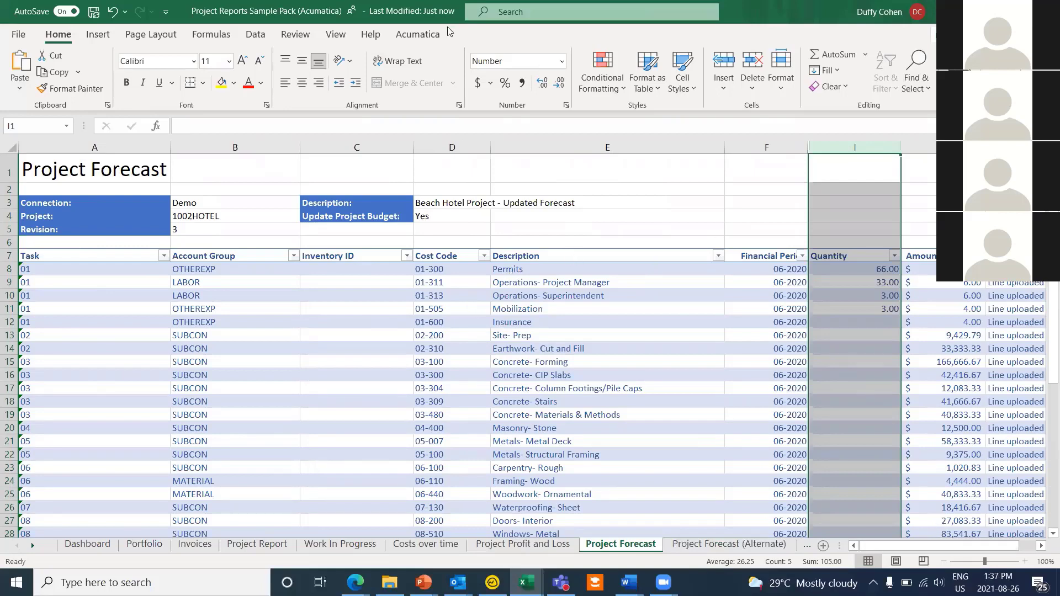
pyautogui.click(417, 35)
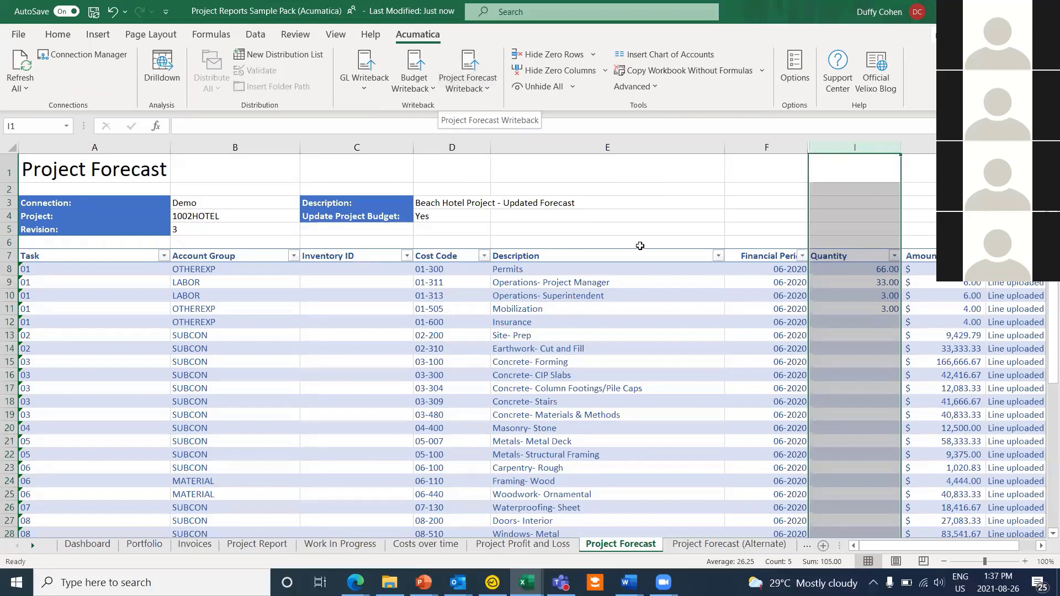
pyautogui.moveTo(986, 546); pyautogui.dragTo(941, 544)
pyautogui.scroll(-2, 574, 335)
pyautogui.scroll(3, 573, 335)
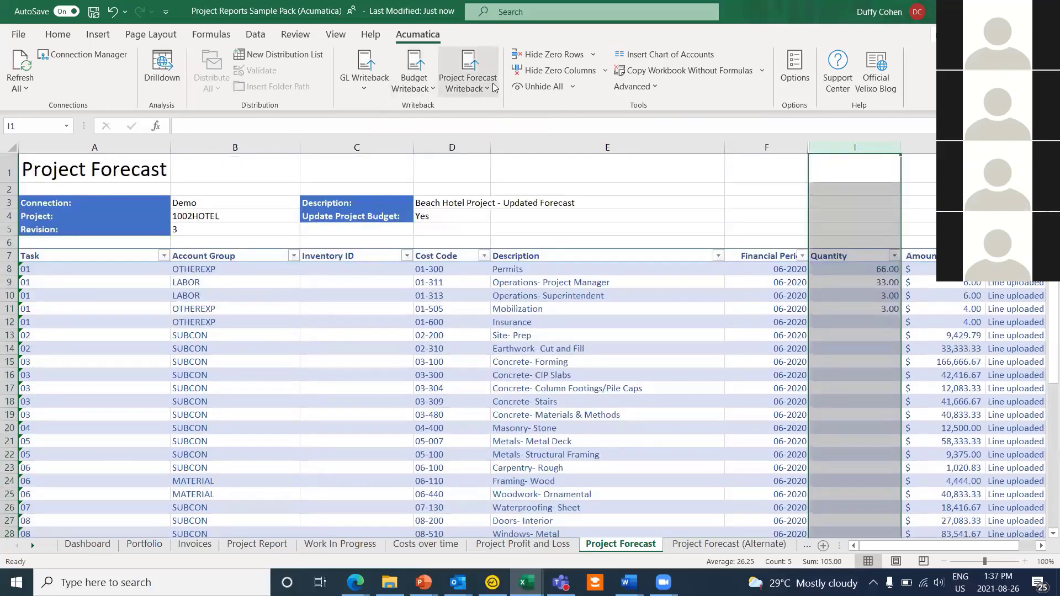
pyautogui.click(493, 83)
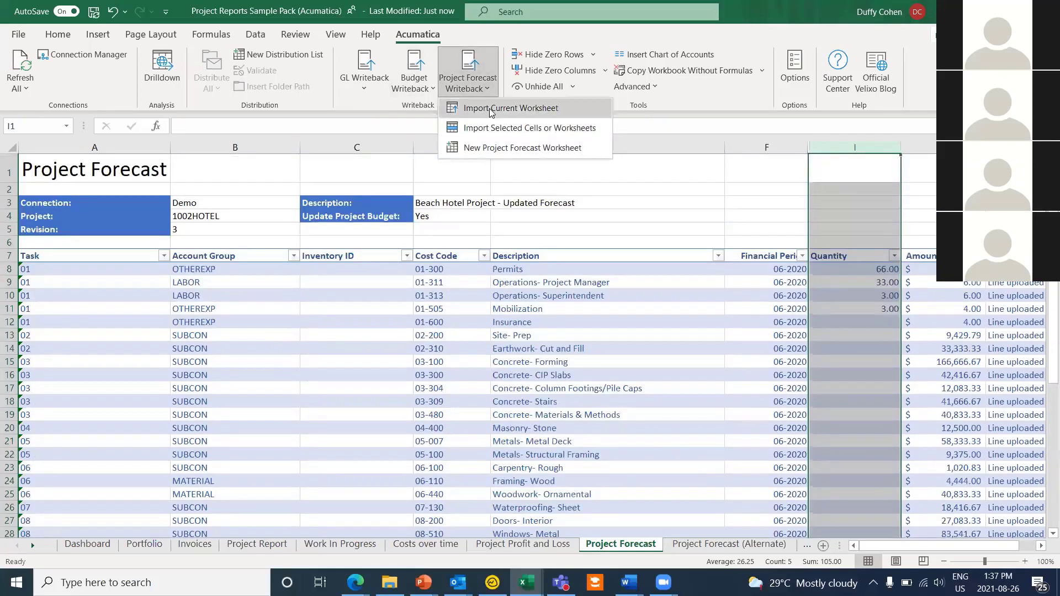
pyautogui.click(490, 109)
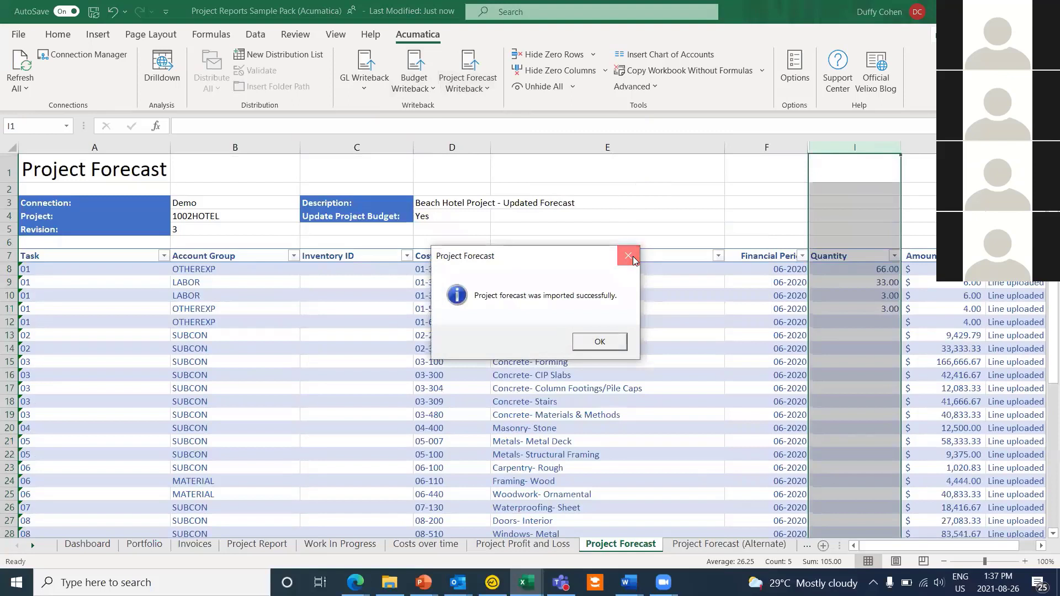
pyautogui.click(633, 256)
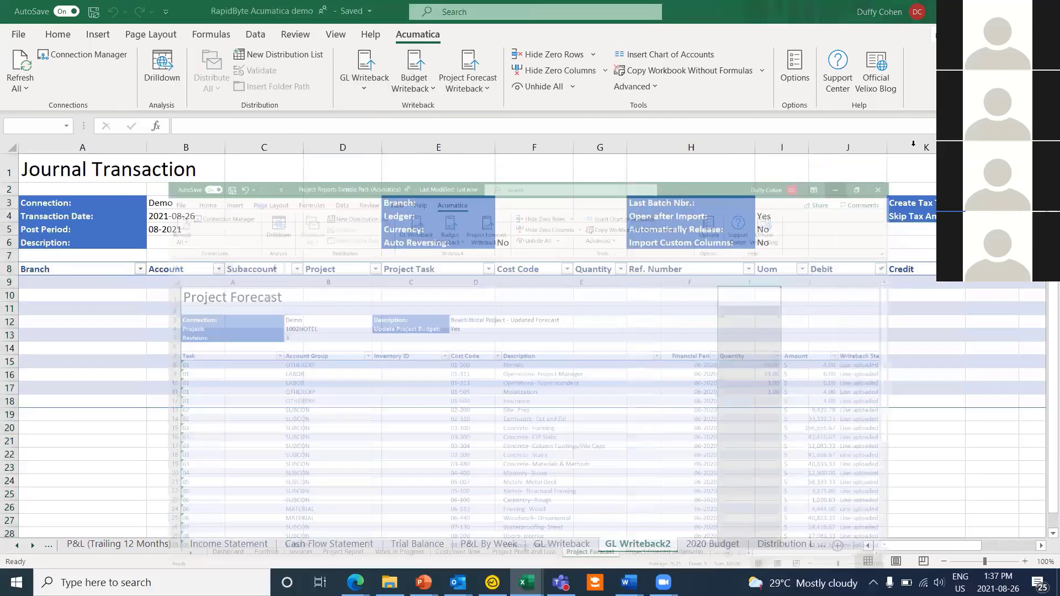
# Step: Switch to the Velixo Reports PowerPoint deck and run the slide show from the logos slide onward
pyautogui.click(526, 582)
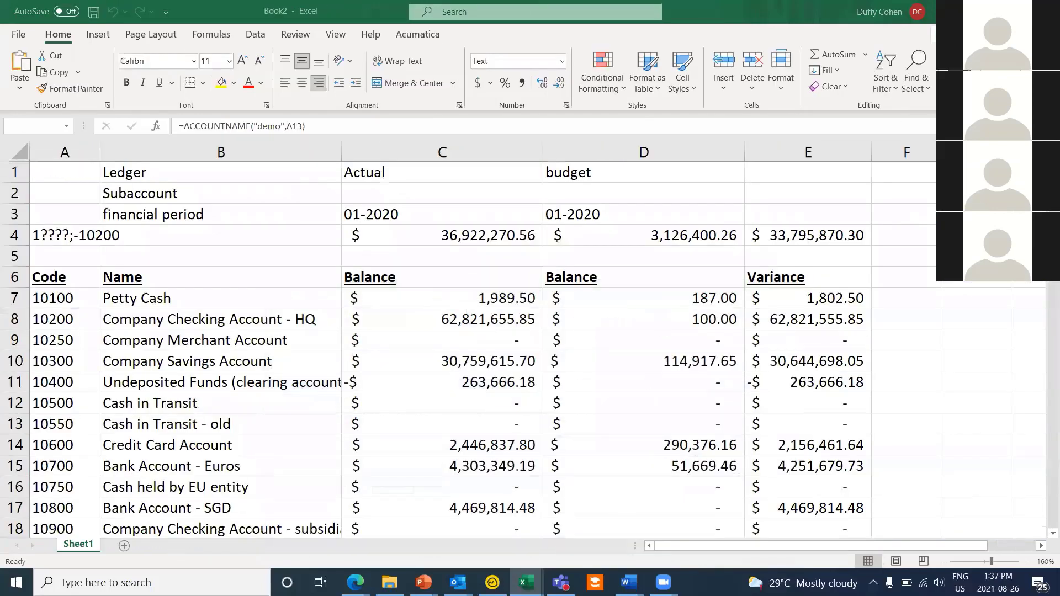
pyautogui.click(526, 582)
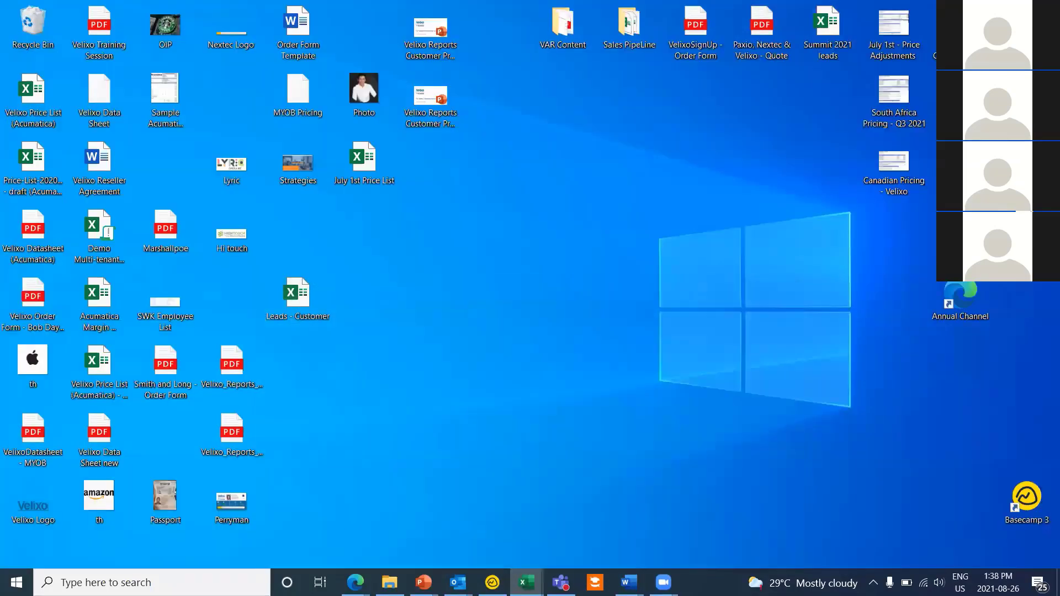
pyautogui.click(423, 582)
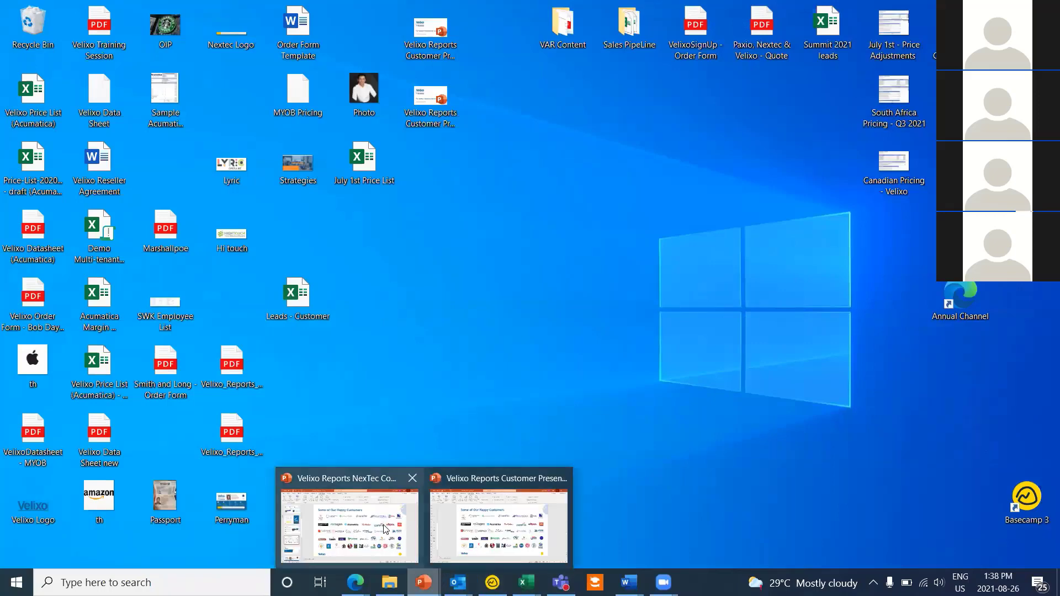
pyautogui.click(384, 529)
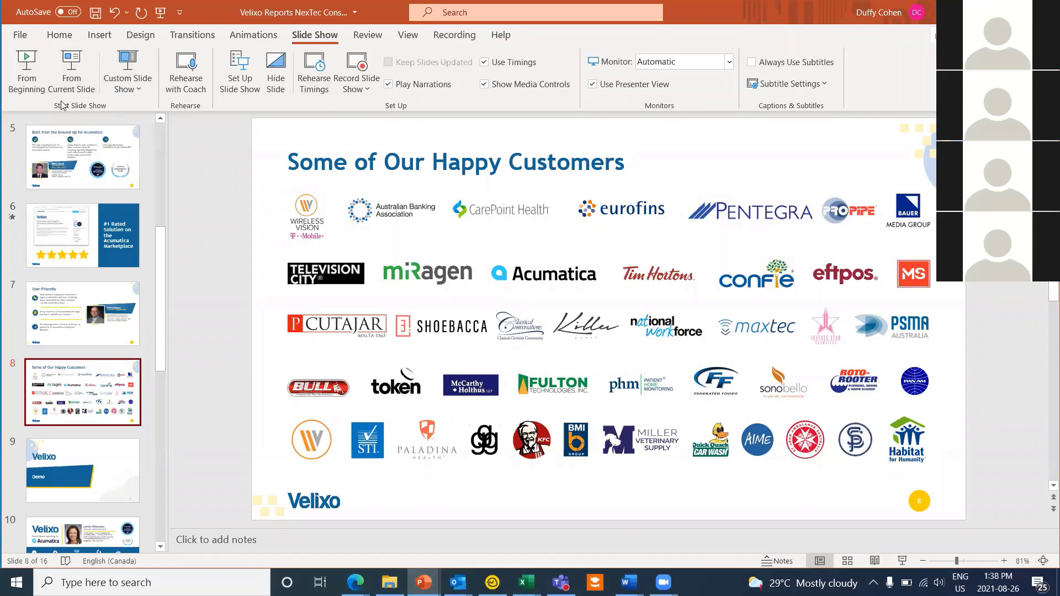
pyautogui.click(72, 69)
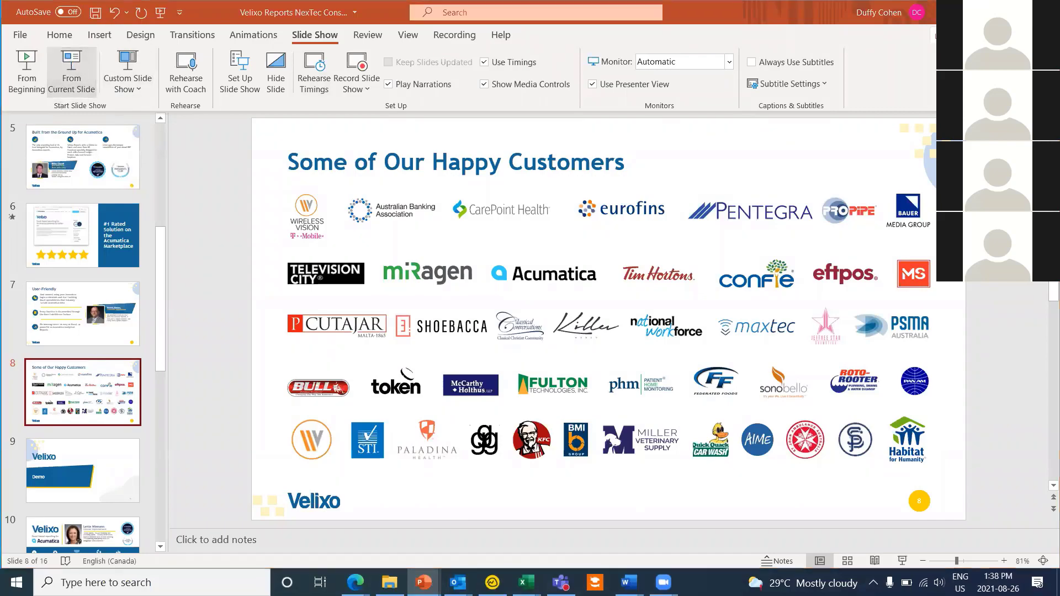
pyautogui.press('Right')
pyautogui.press('Right')
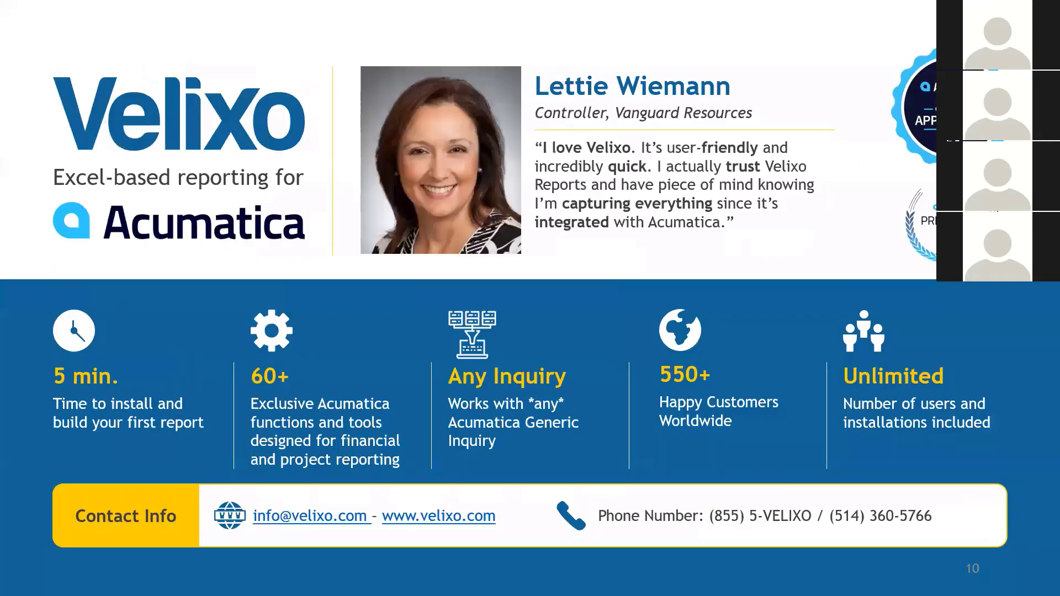